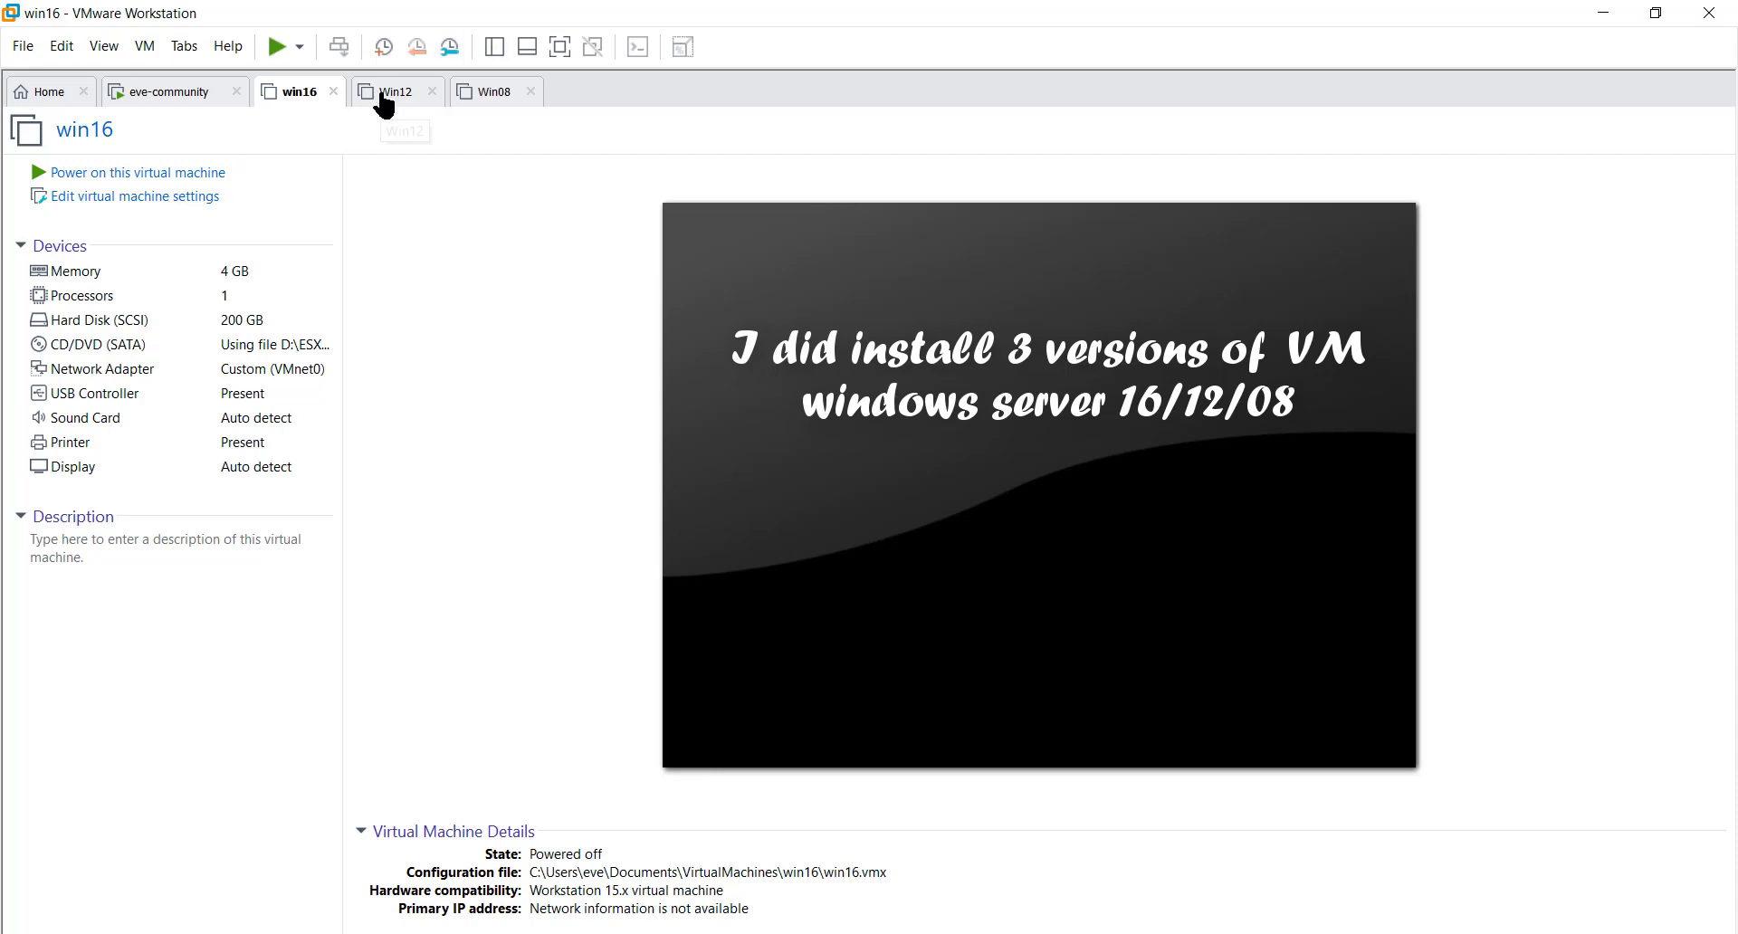
- Switch VMware Workstation from the win16 VM to Win08, via the Win12 tab
left_click(386, 102)
left_click(481, 96)
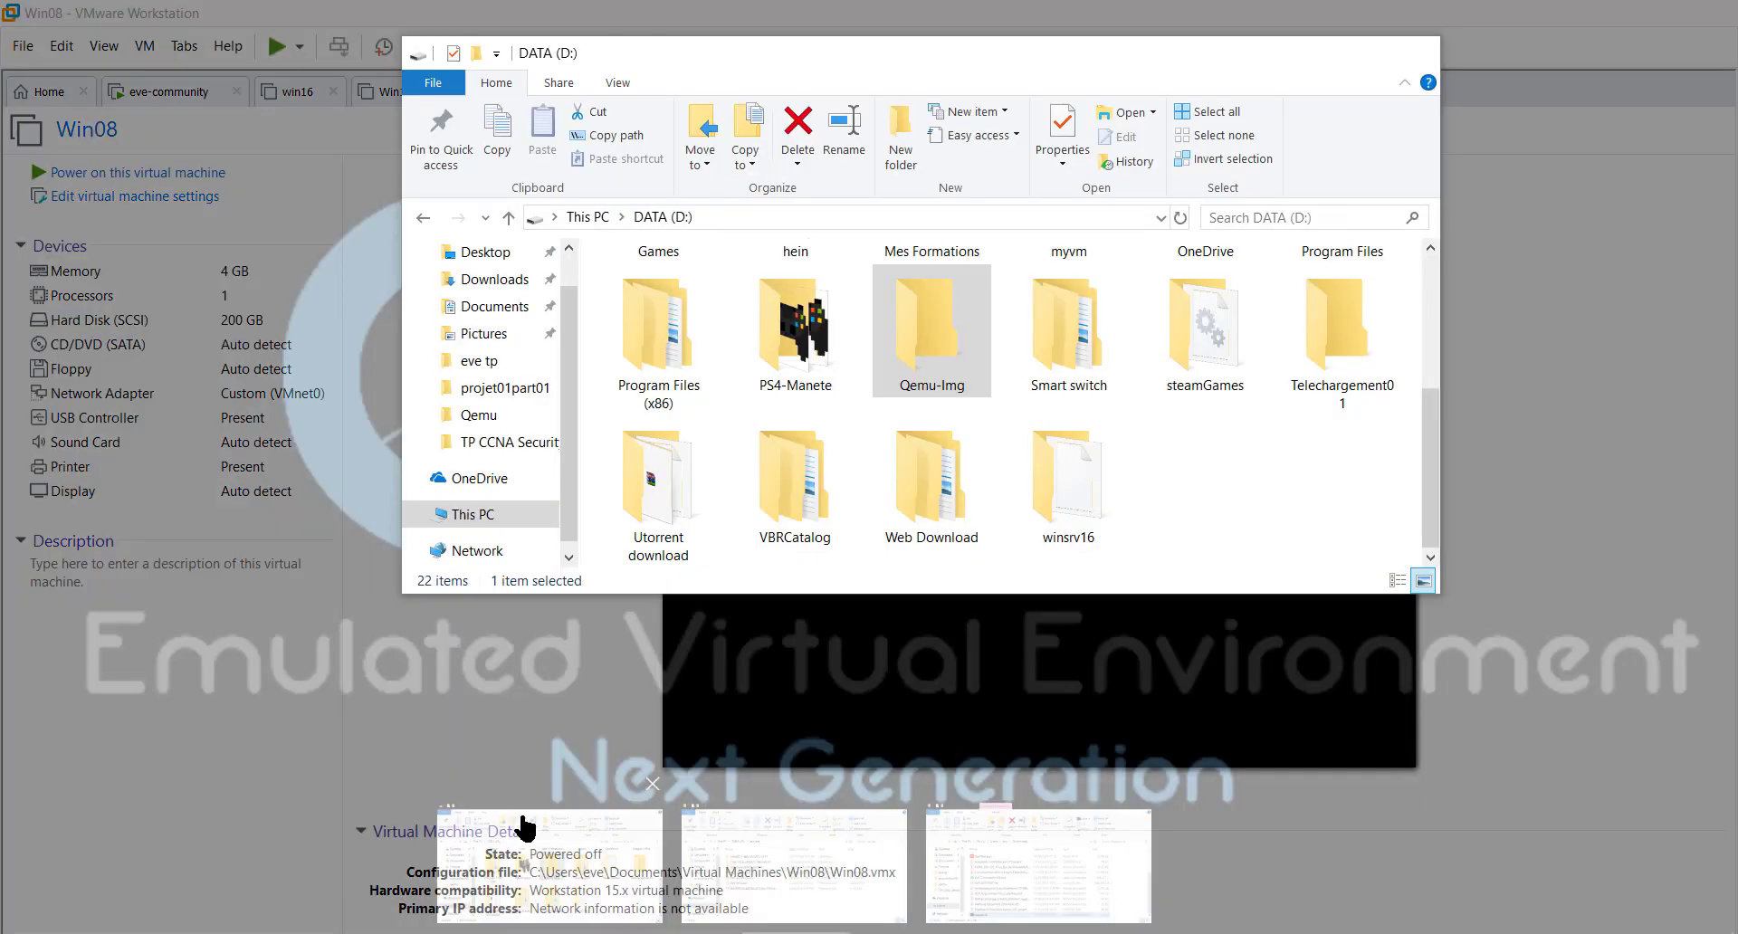
- Cut the Win08 folder from Documents\Virtual Machines
left_click(544, 824)
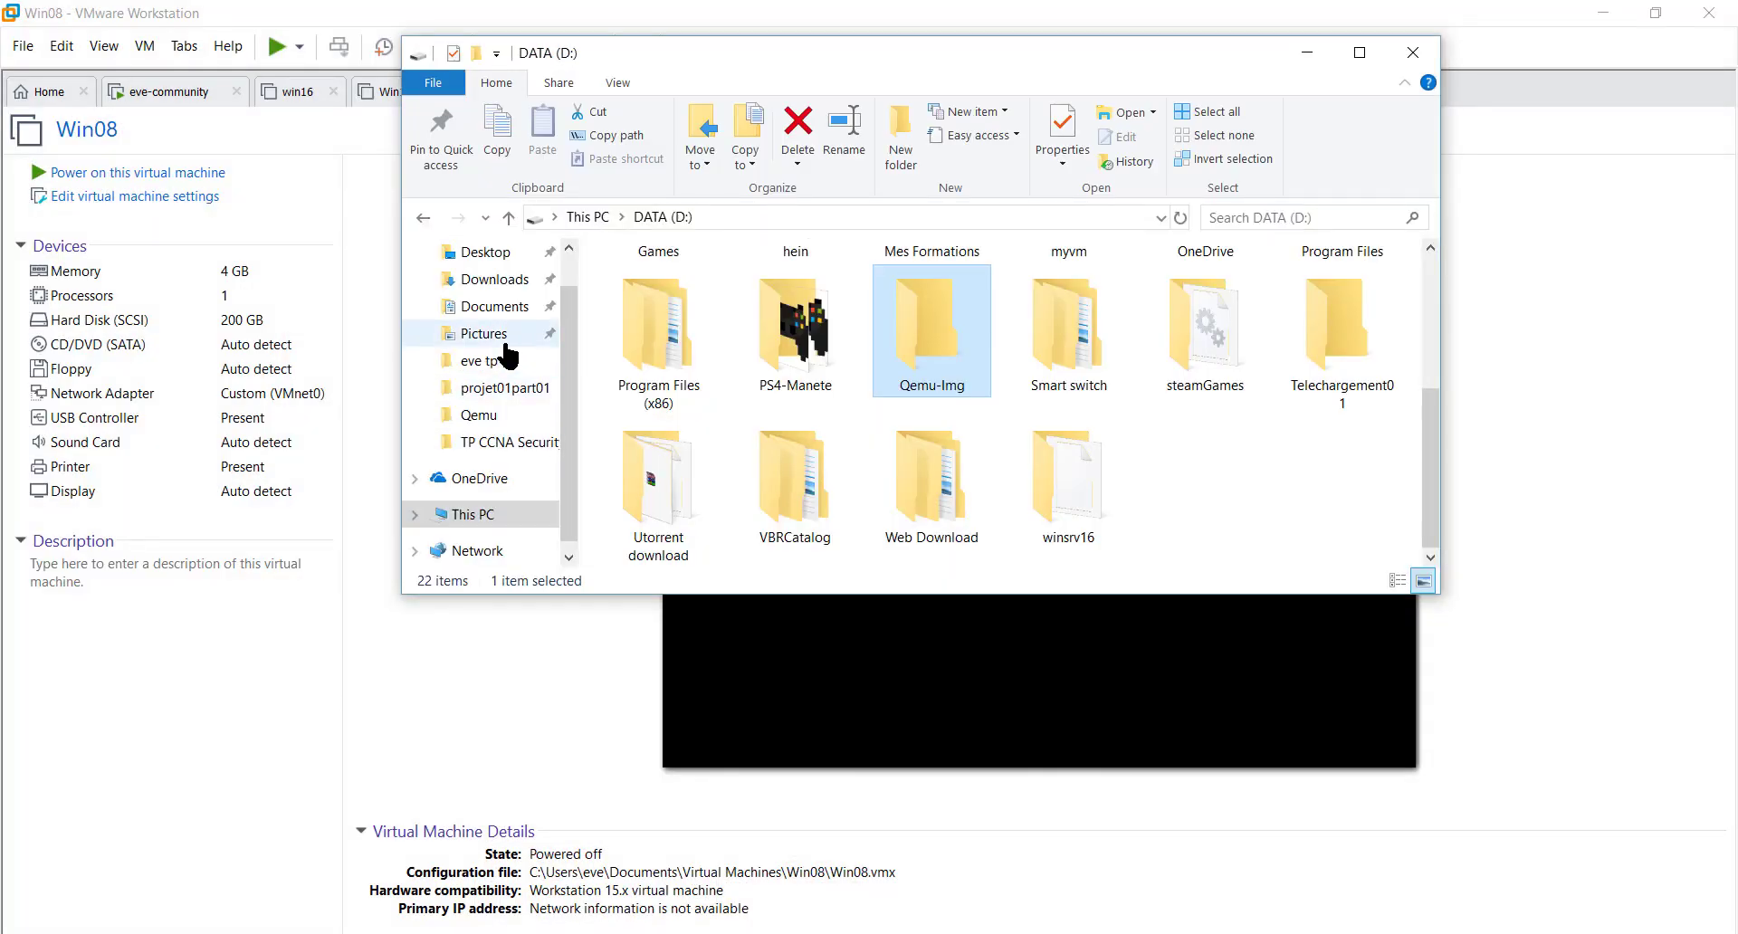
left_click(496, 307)
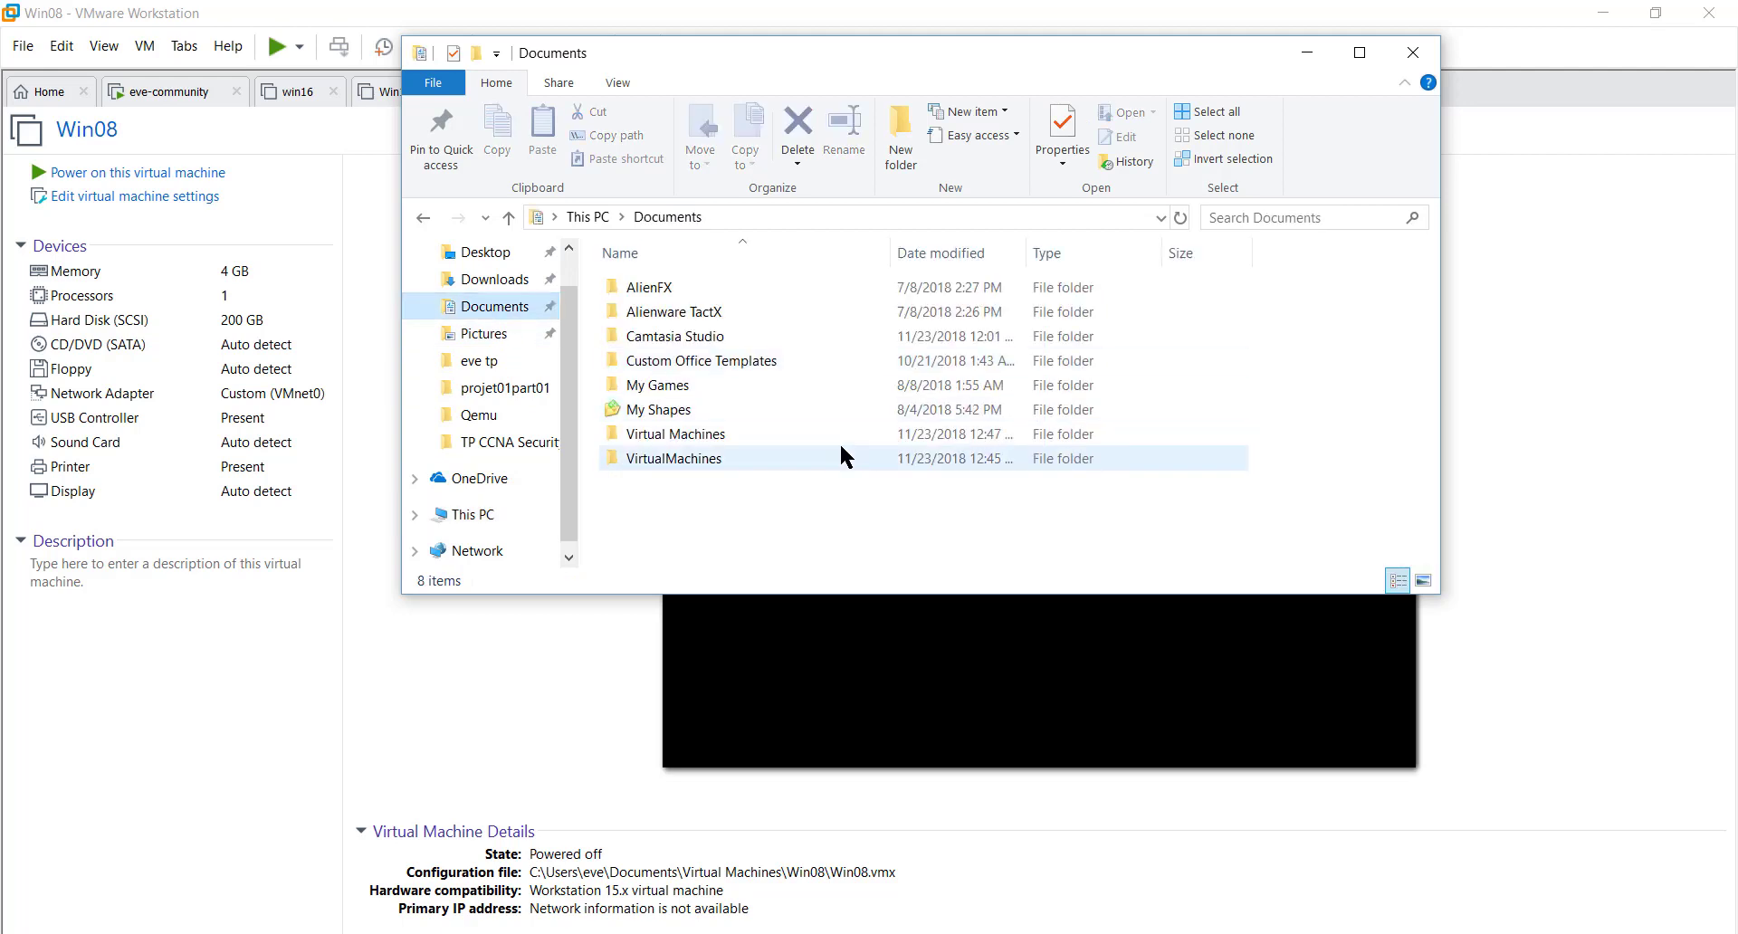
double_click(748, 454)
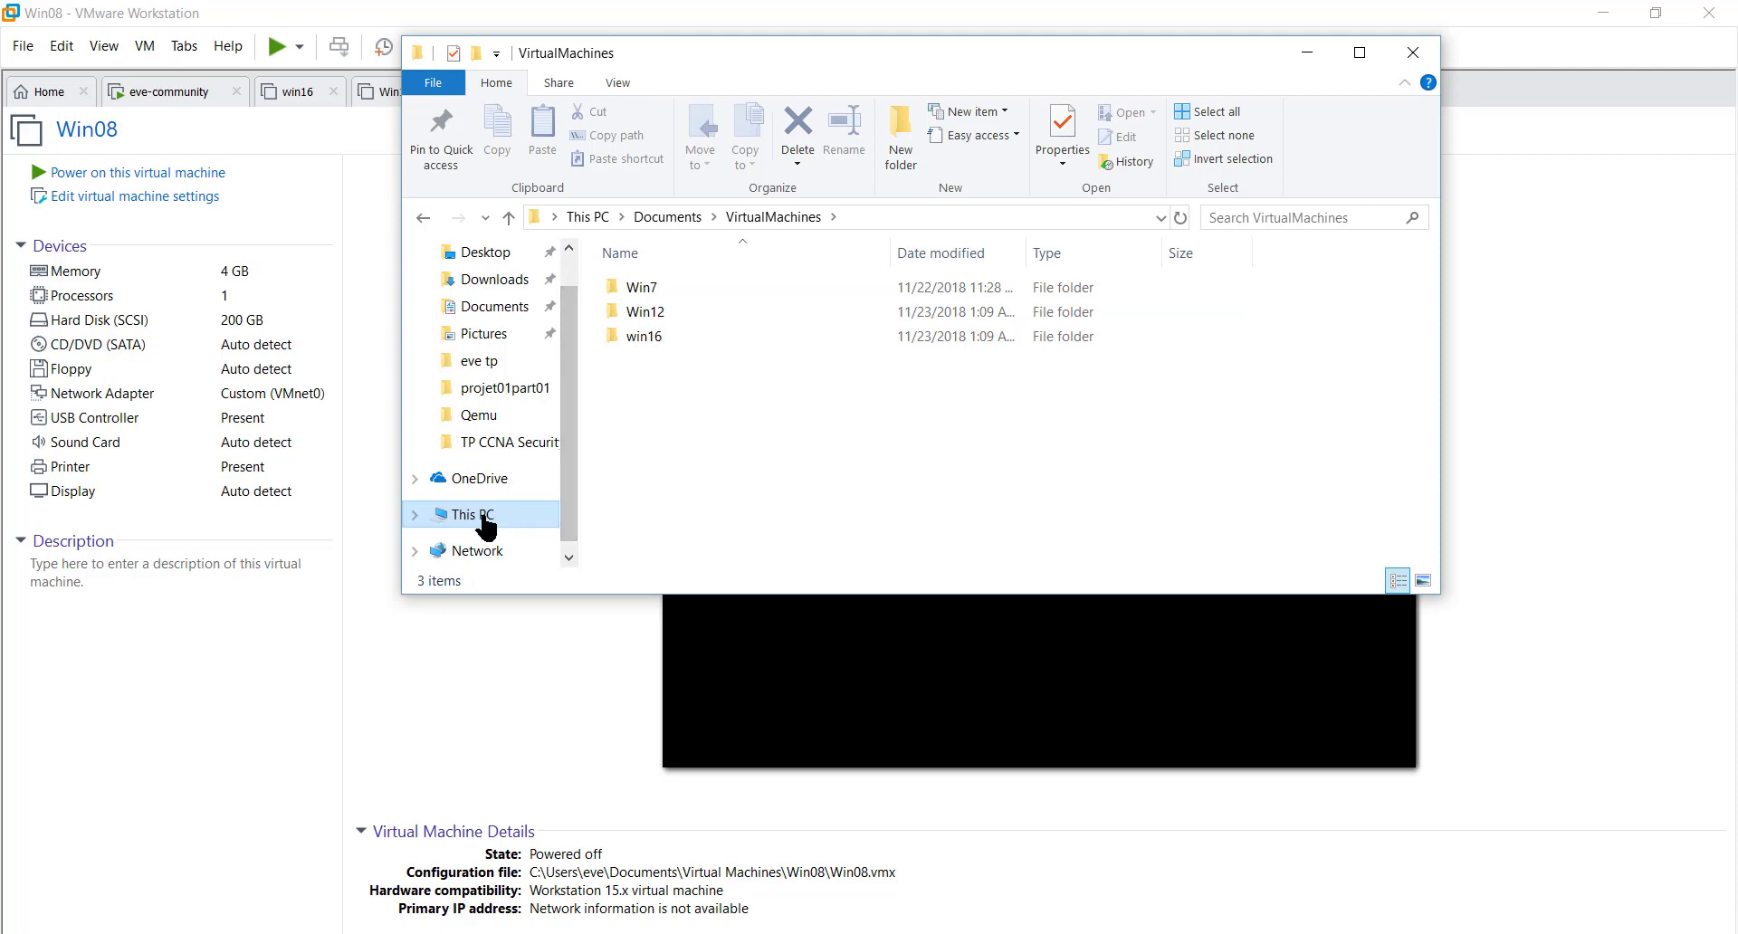
left_click(659, 216)
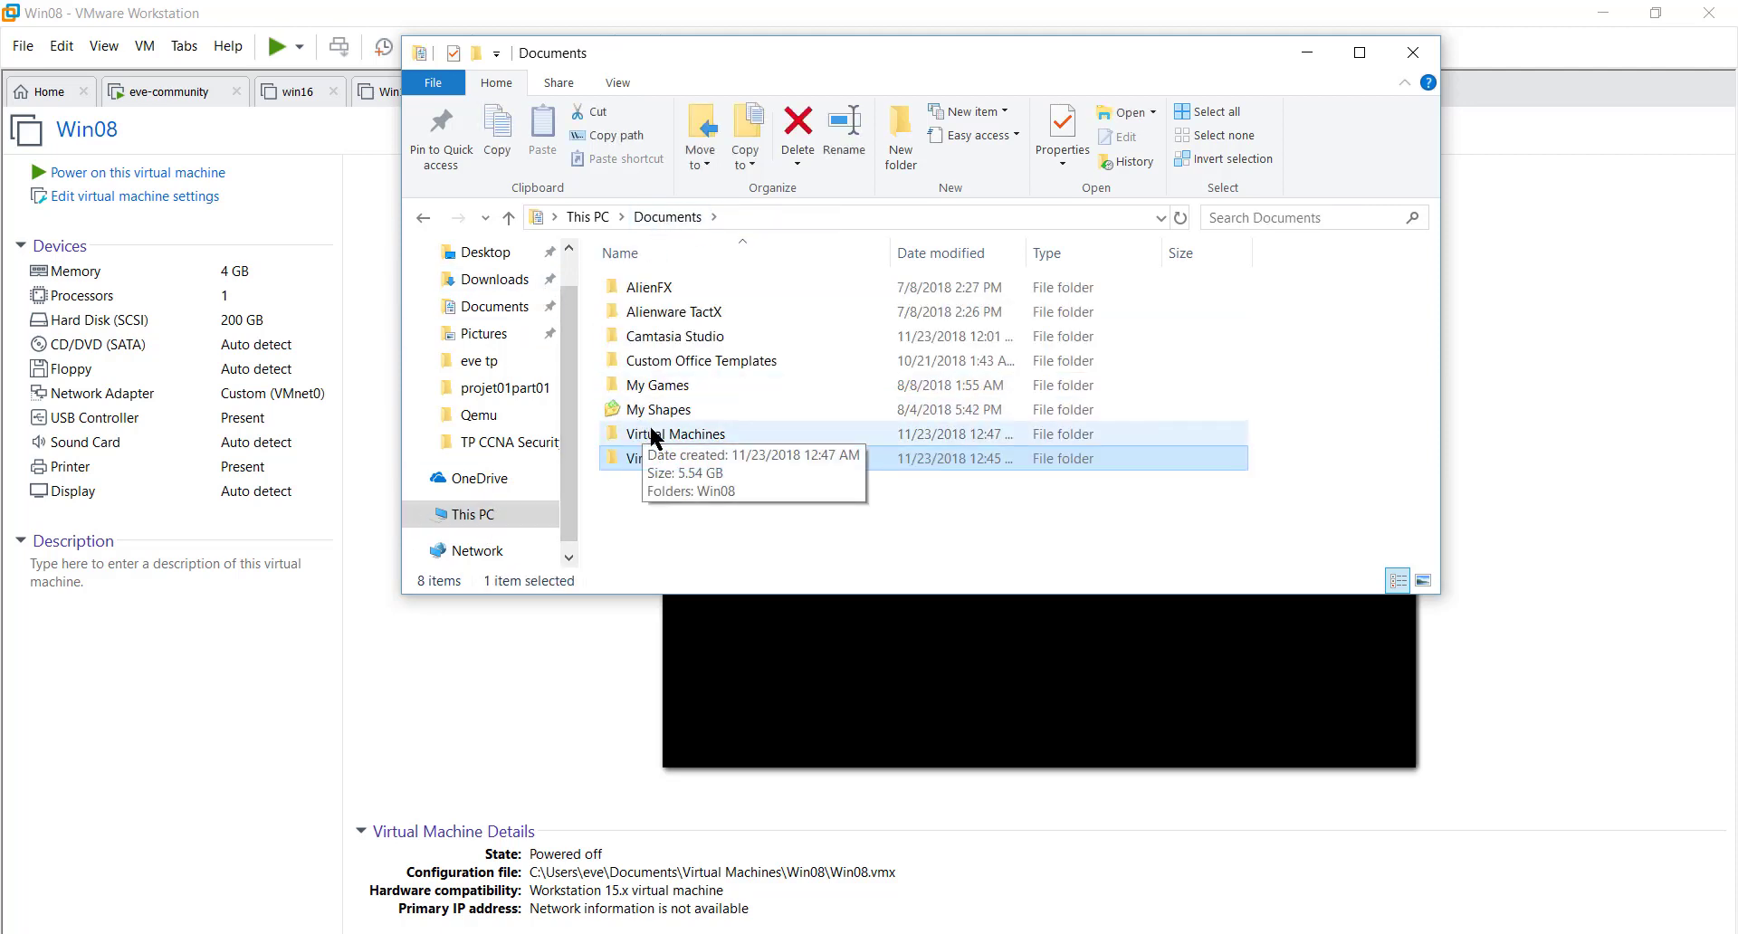
left_click(653, 436)
double_click(652, 434)
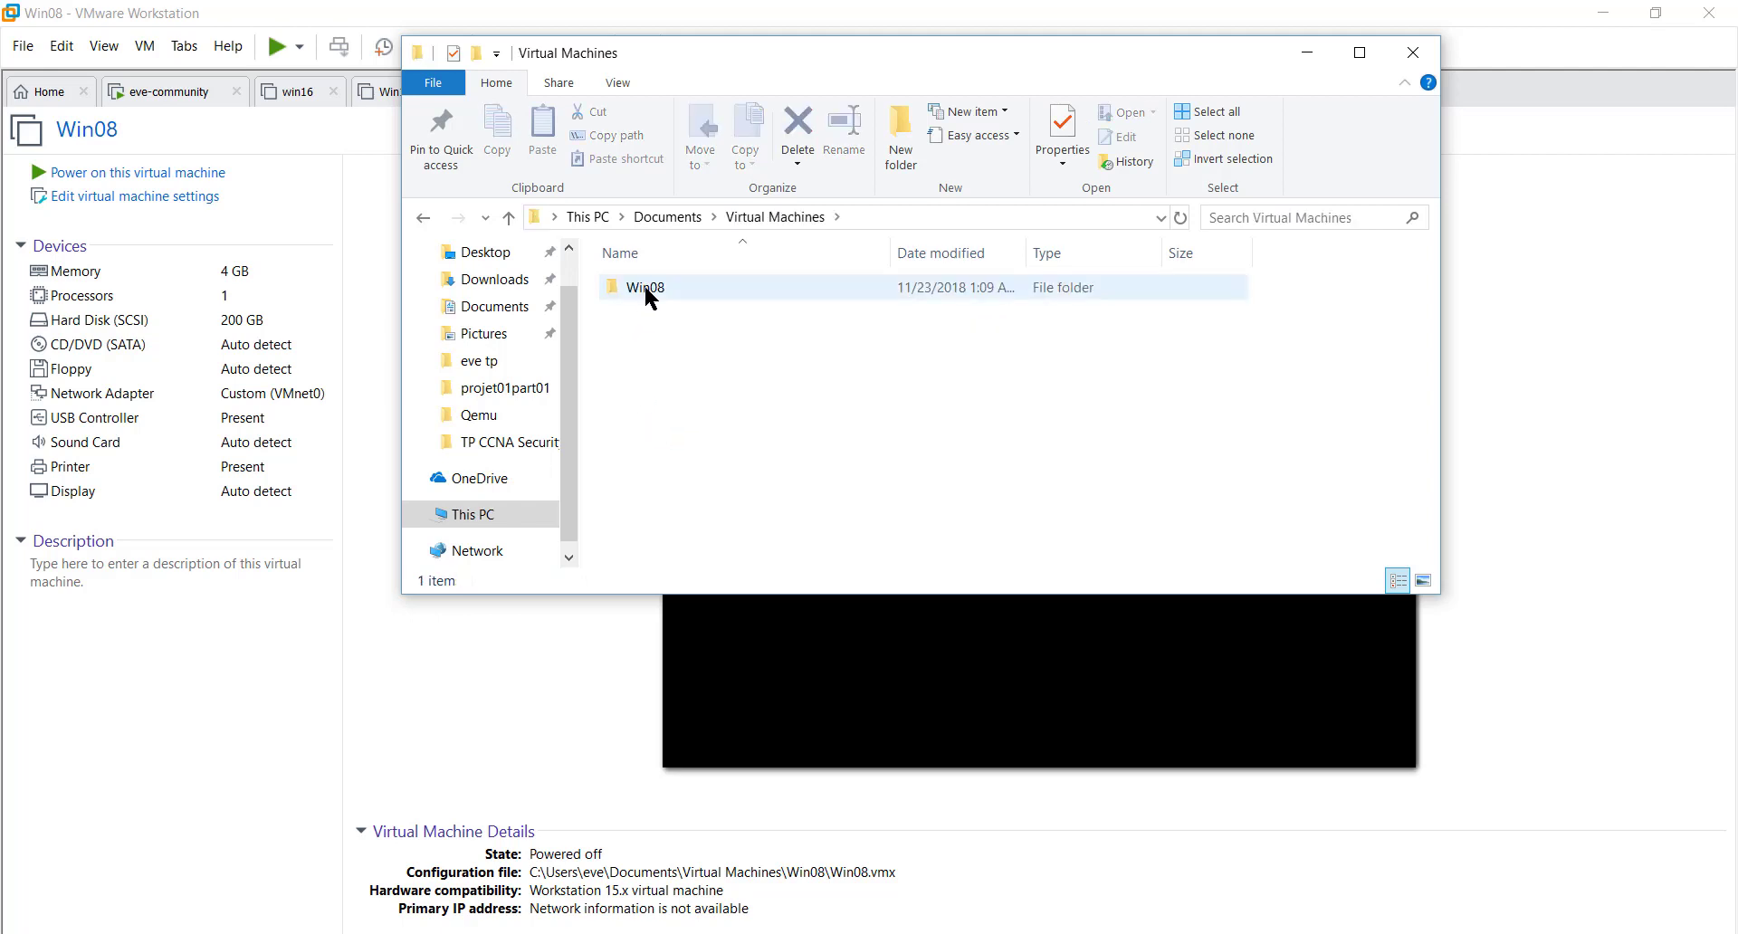
left_click(644, 287)
right_click(646, 294)
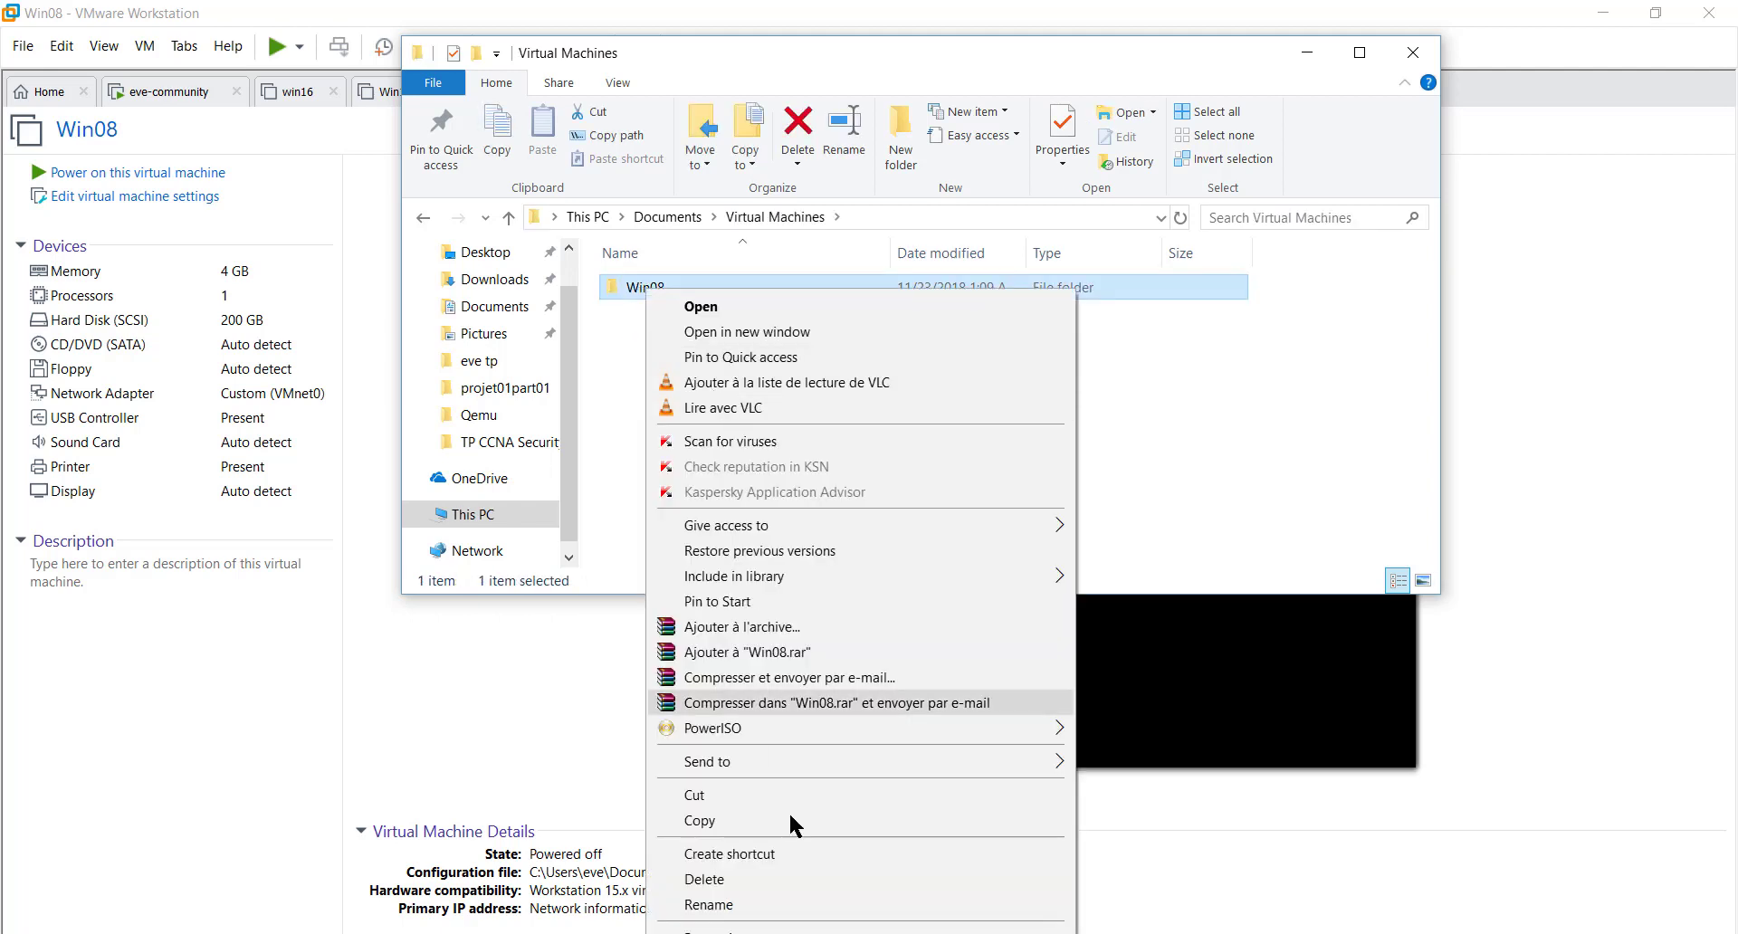
left_click(751, 791)
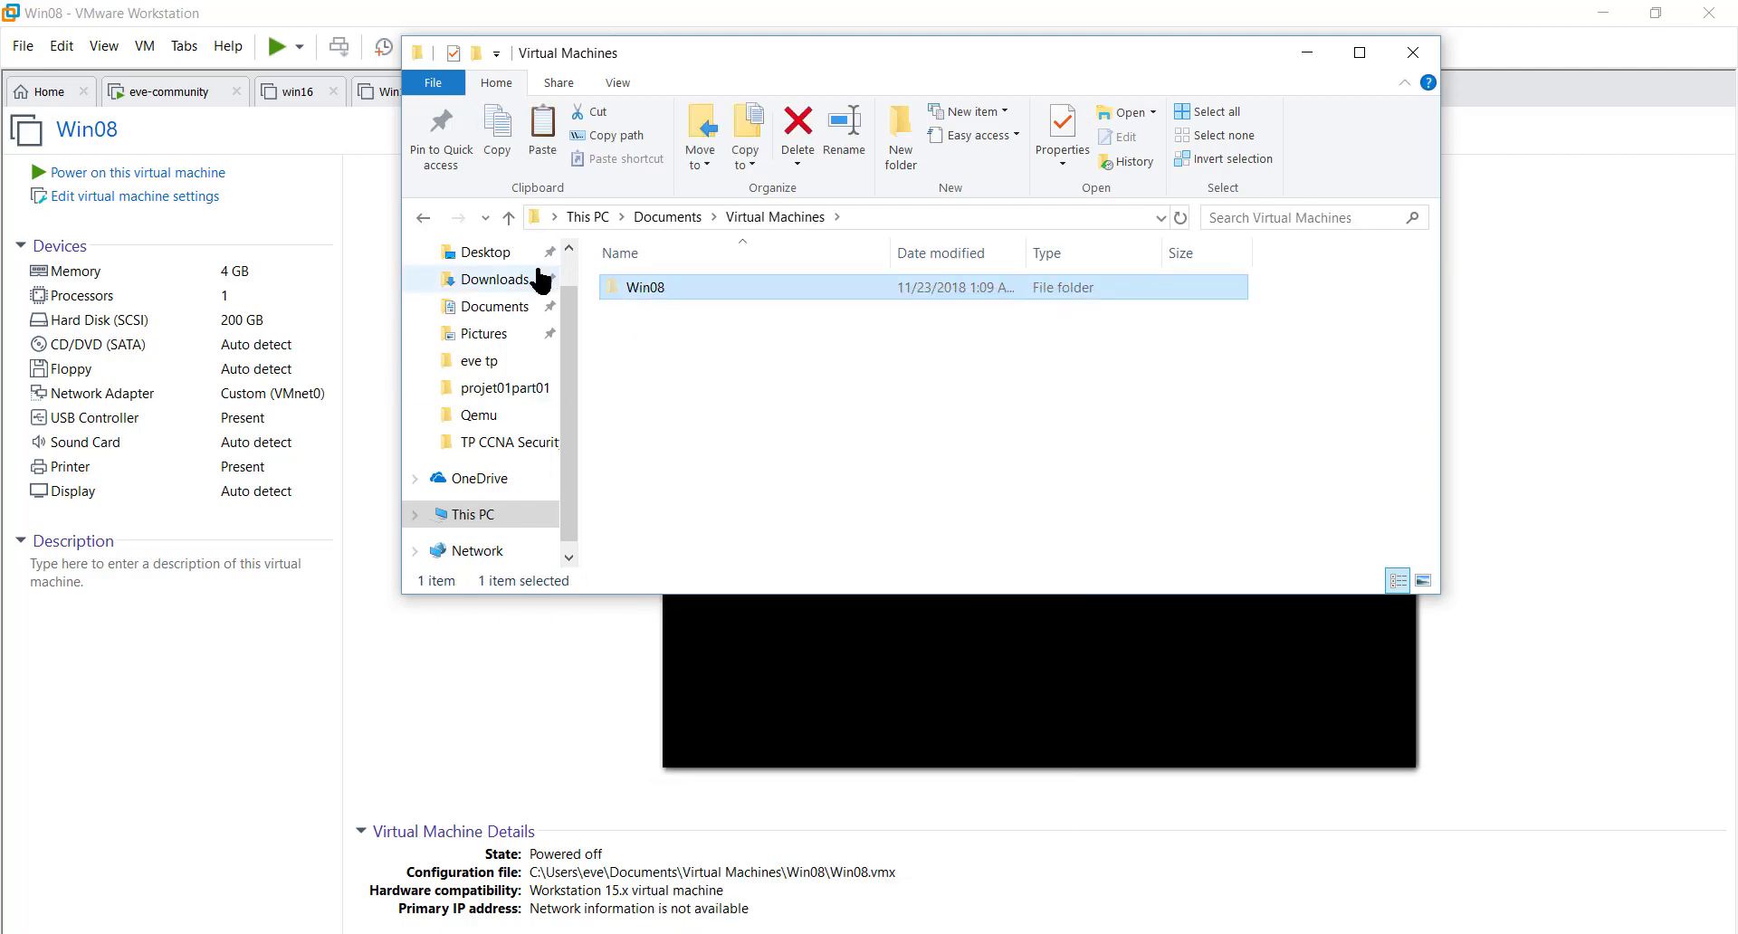
- Paste Win08 into Documents\VirtualMachines and bring the Command Prompt back, lower on screen
left_click(418, 218)
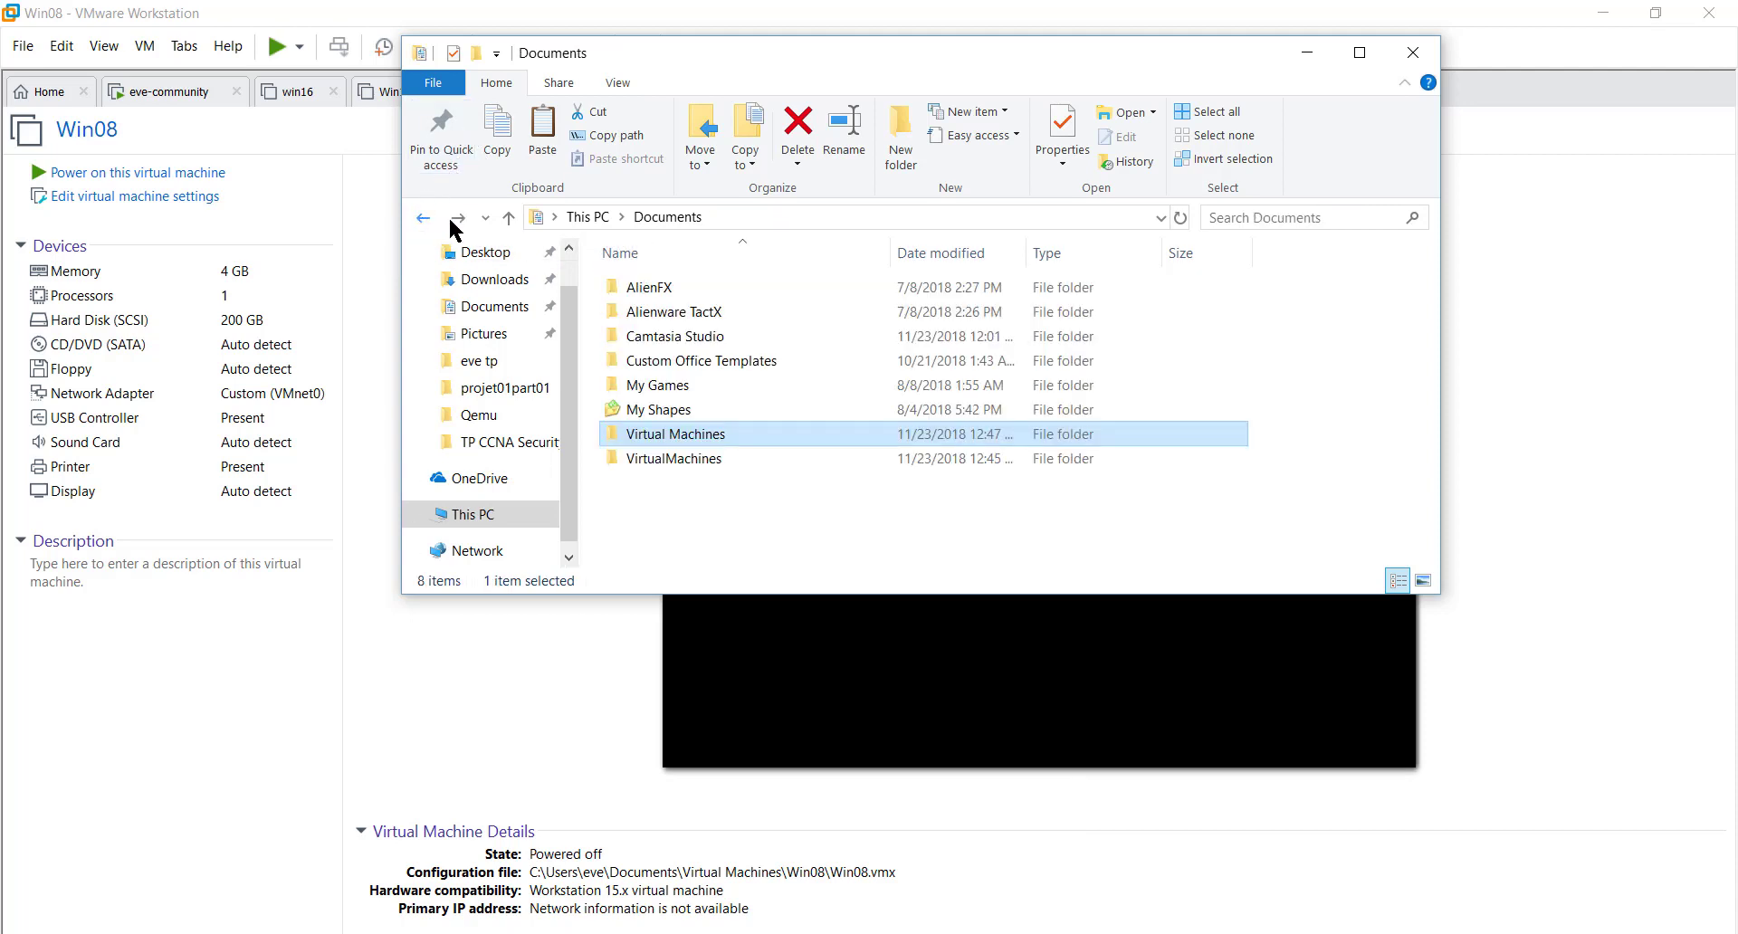
double_click(697, 456)
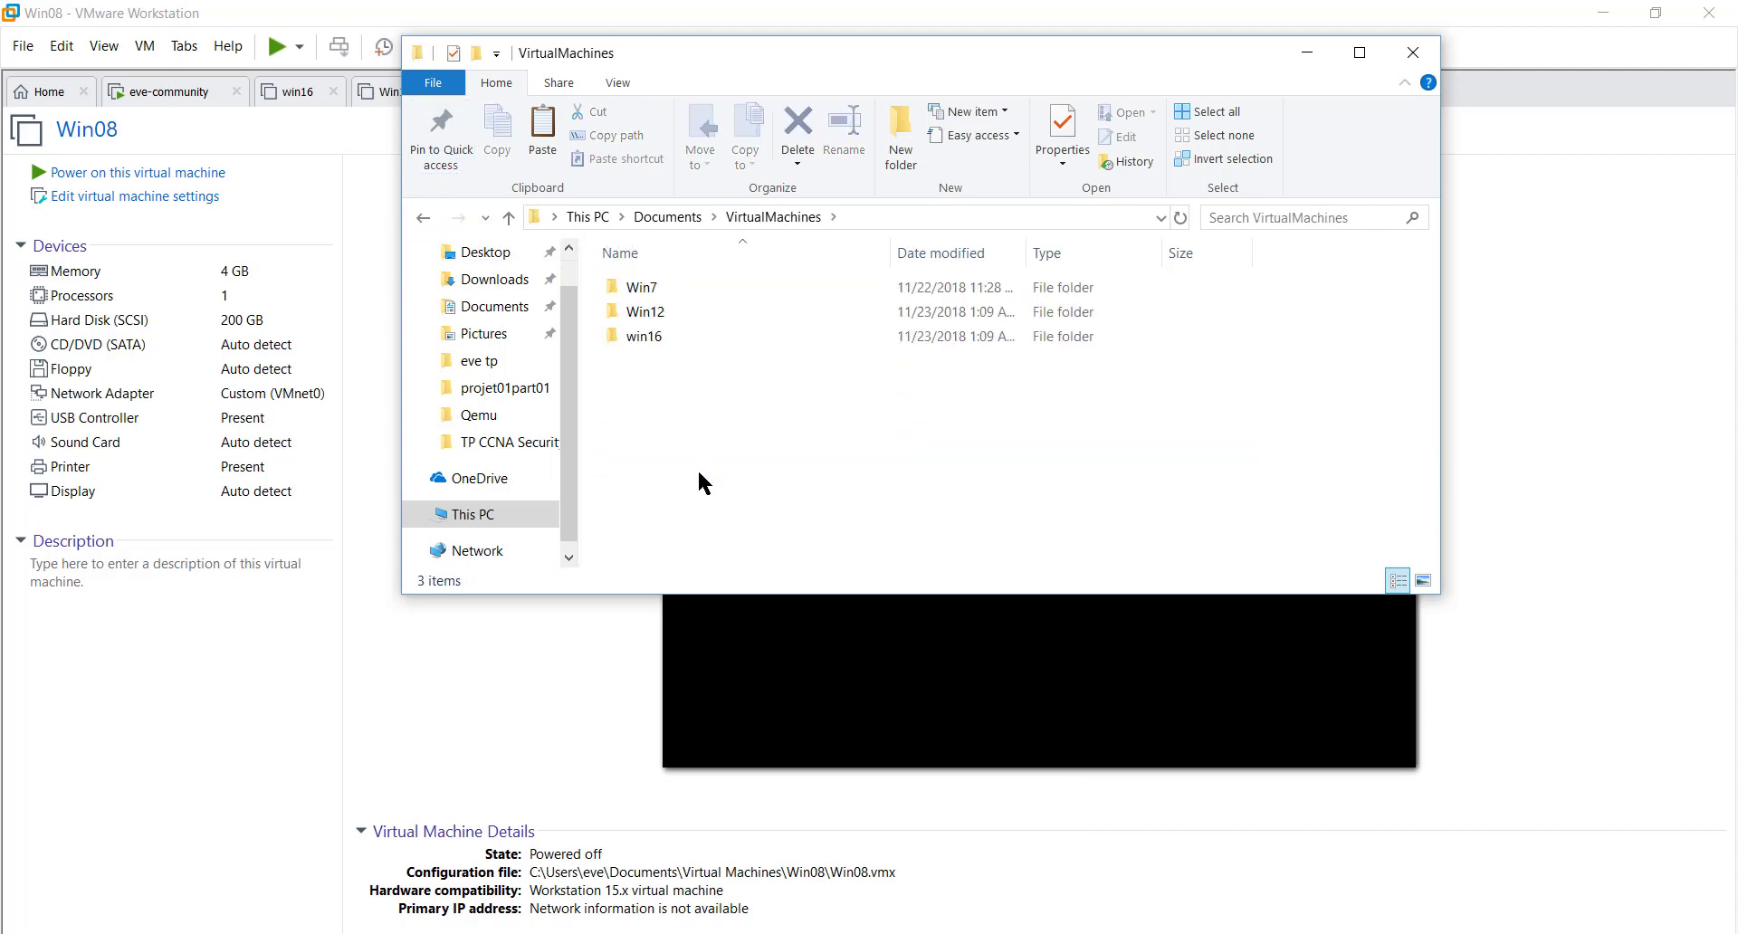
right_click(697, 448)
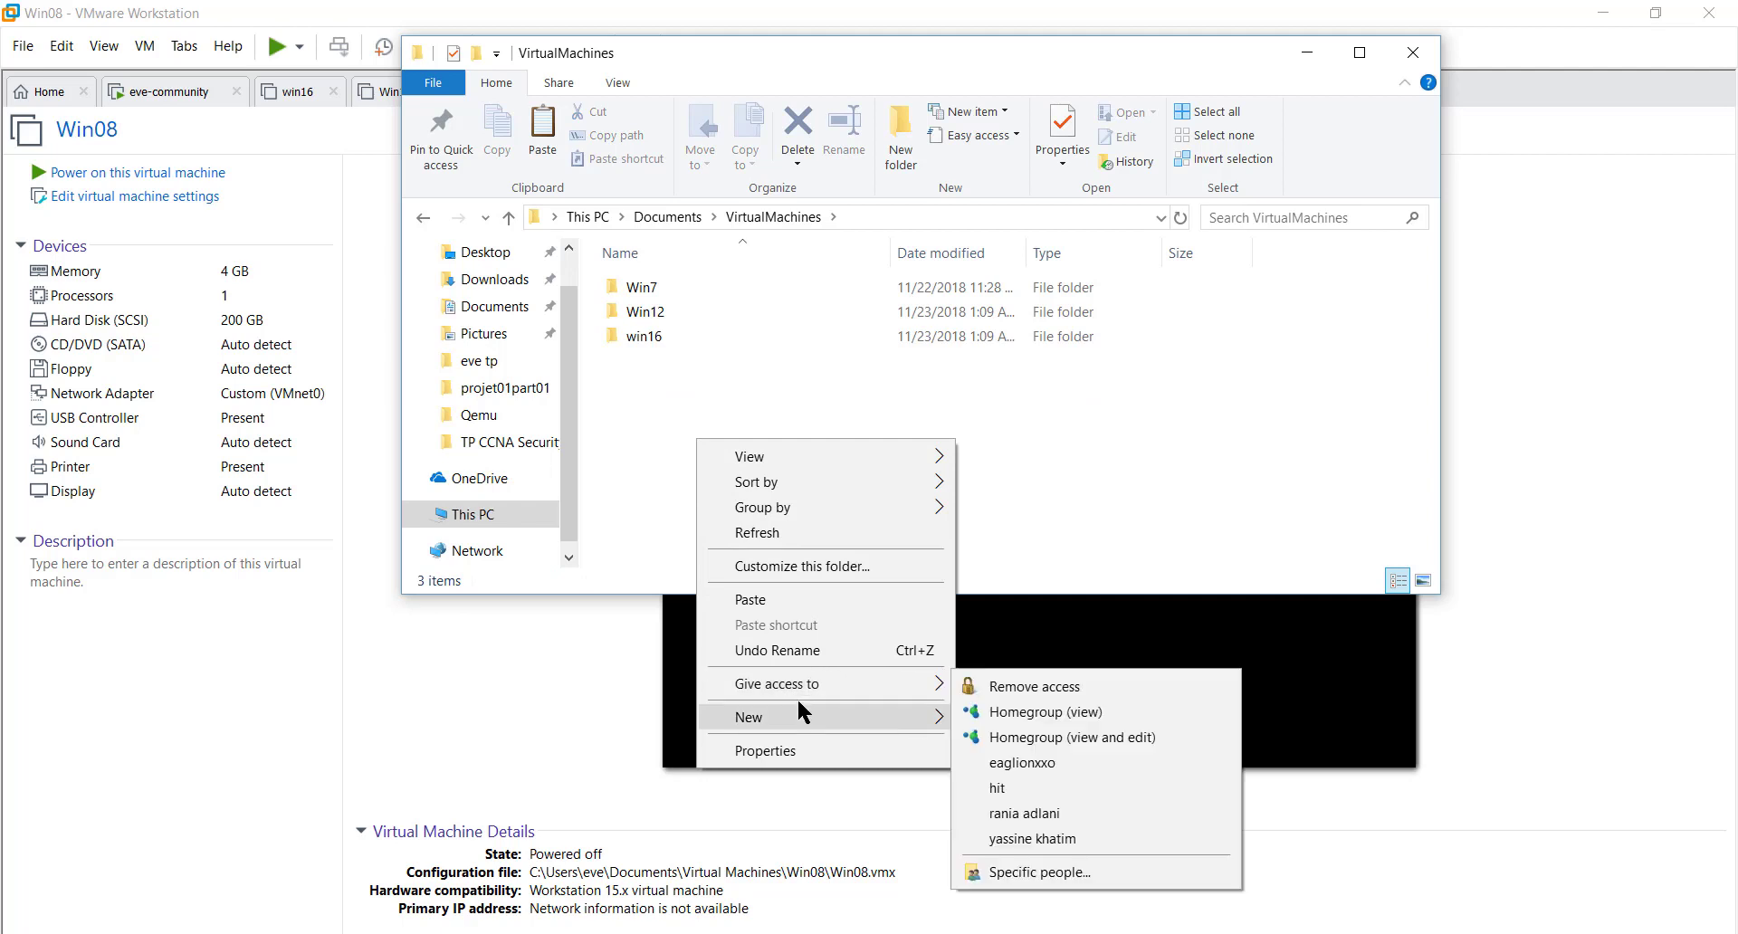
left_click(813, 603)
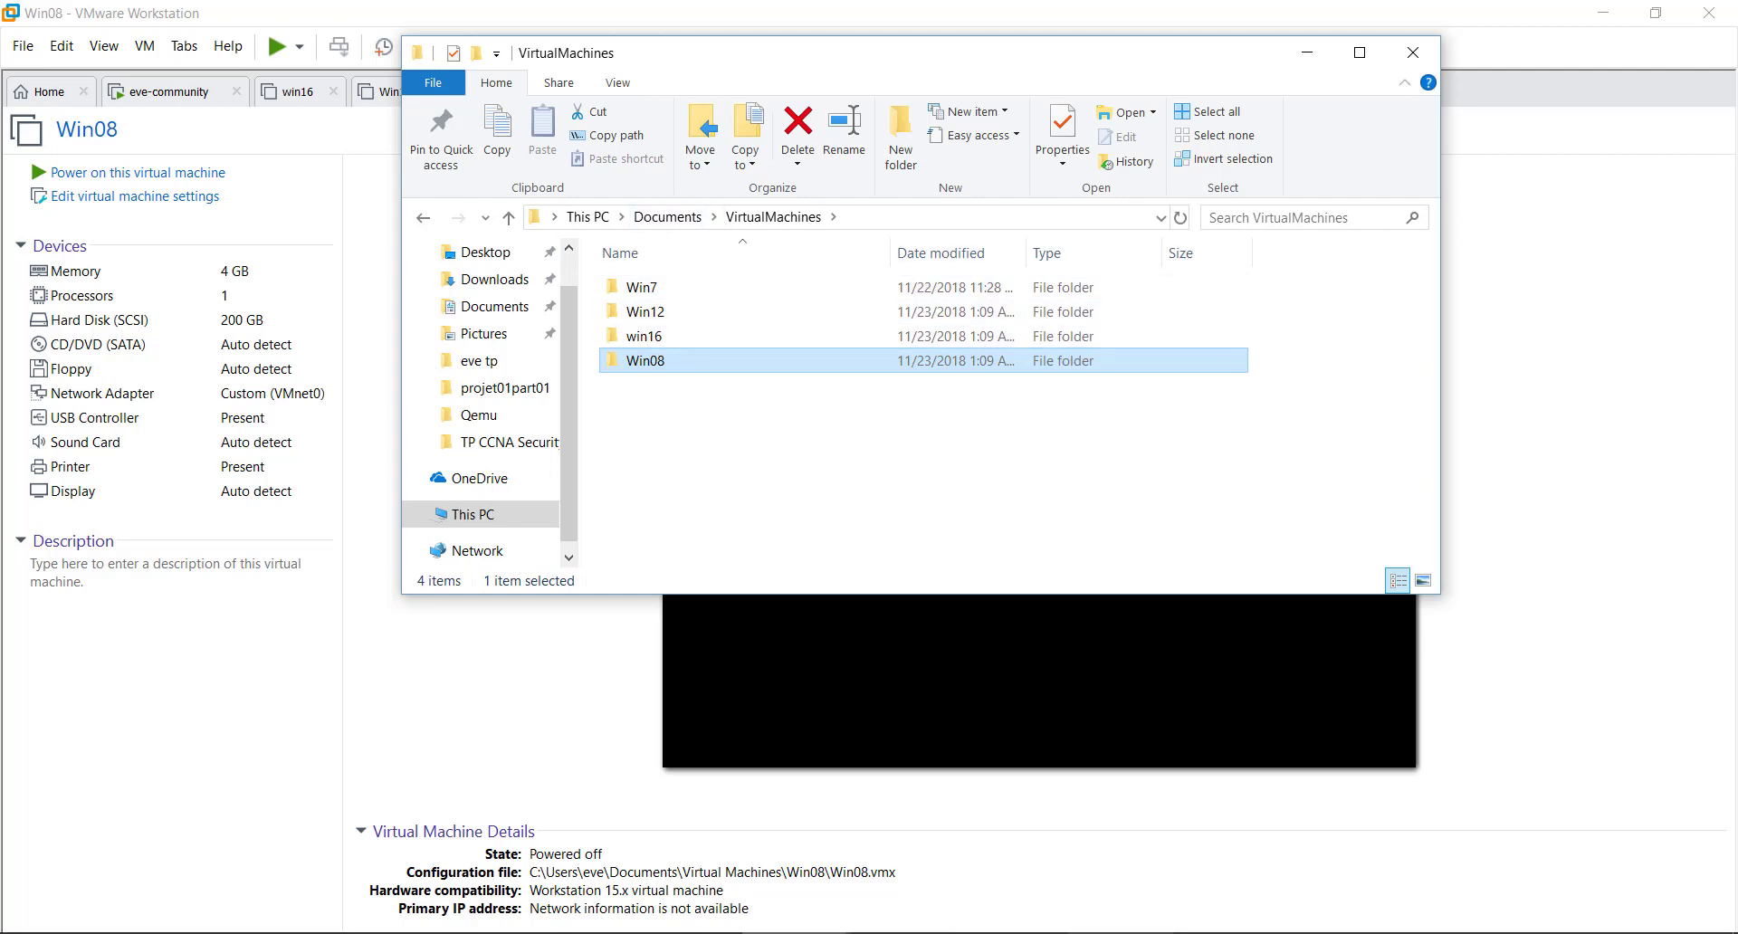
left_click(1130, 933)
left_click_drag(955, 241, 1153, 391)
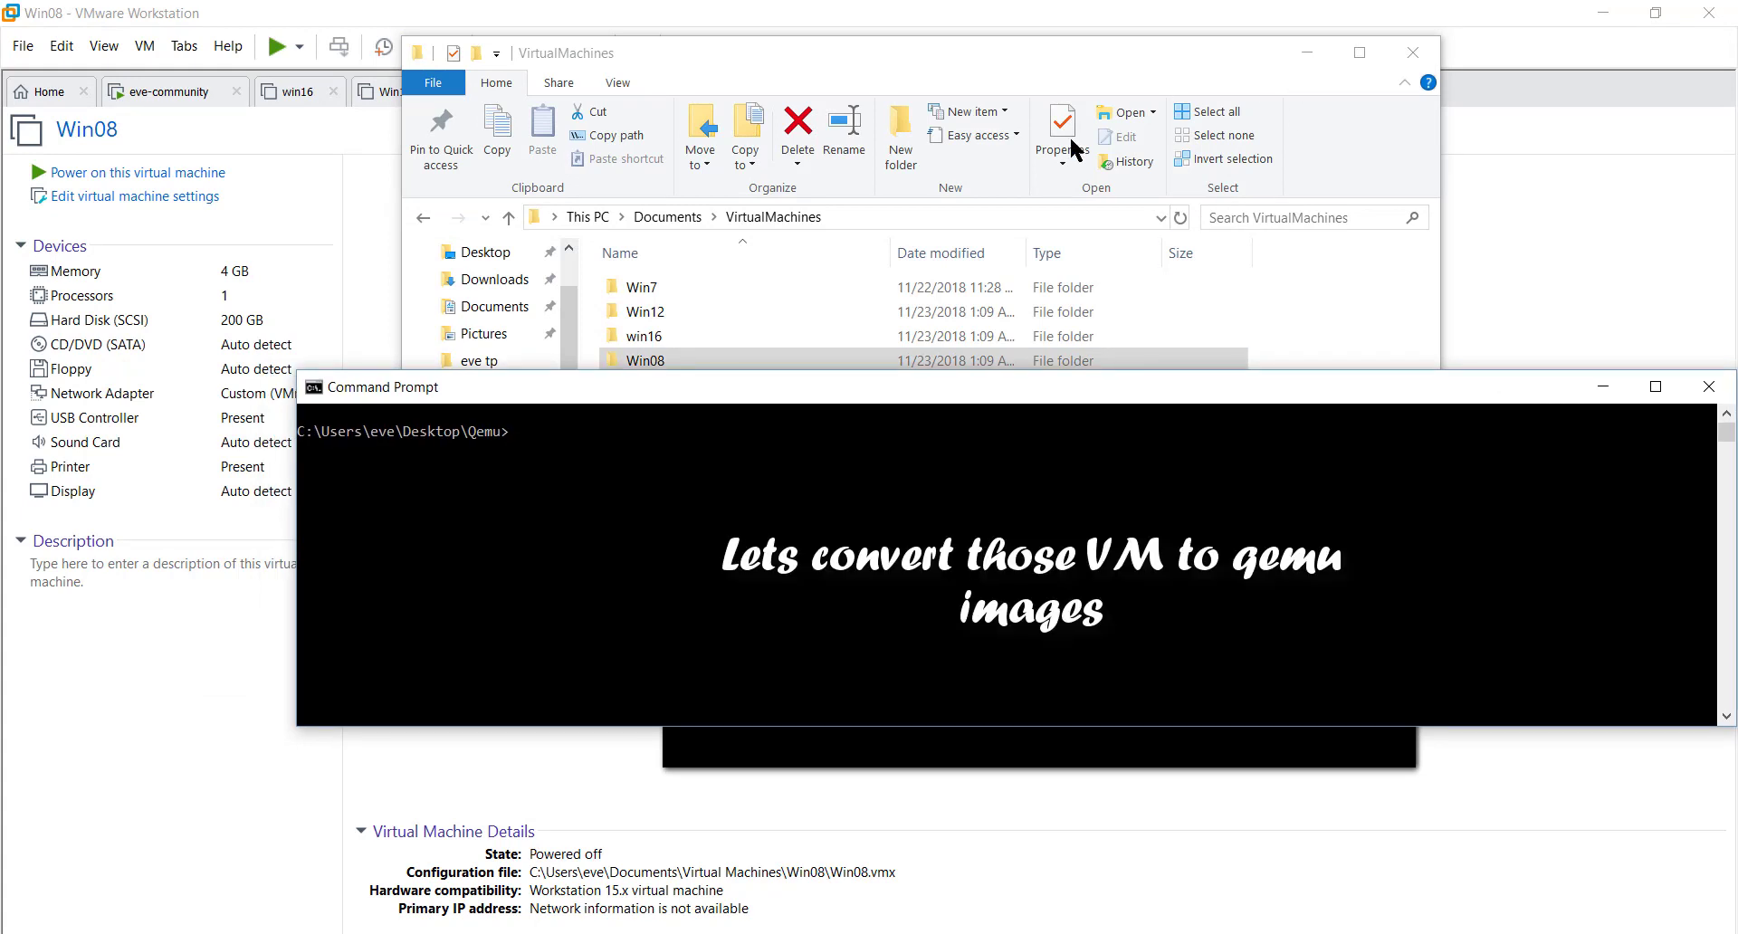
- Recall the qemu-img convert command and change Win7 to Win12 in the folder and vmdk names
left_click(715, 467)
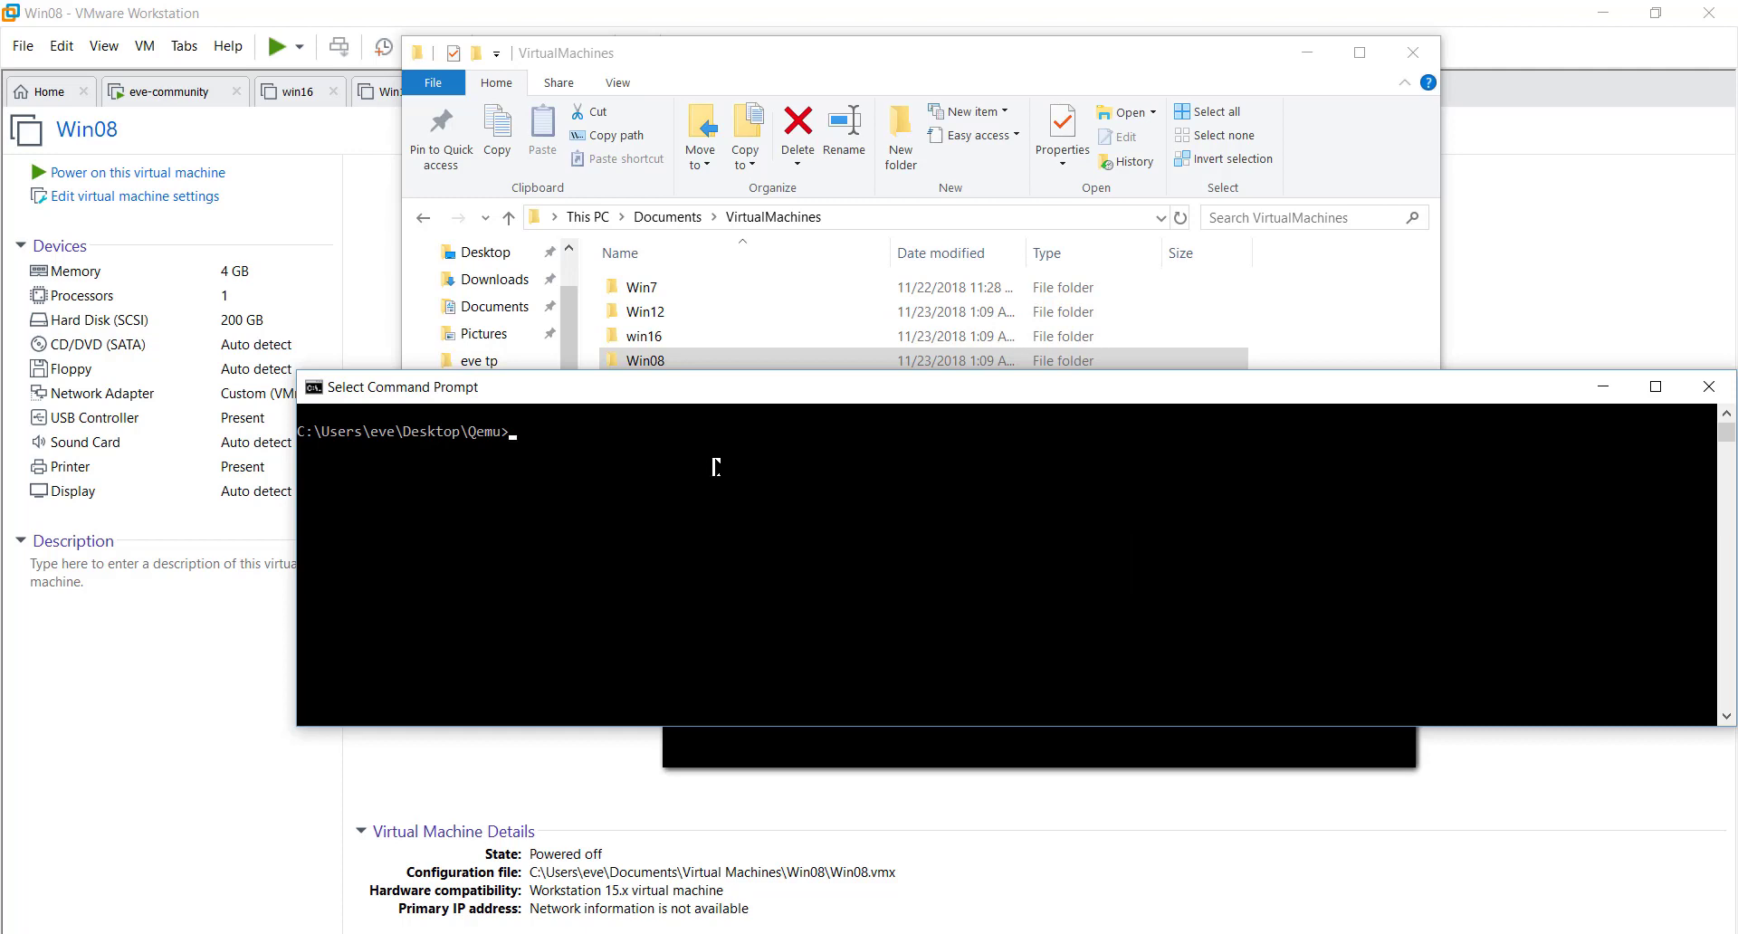
key("Up")
key("Up")
key("Up")
key("Up")
key("Up")
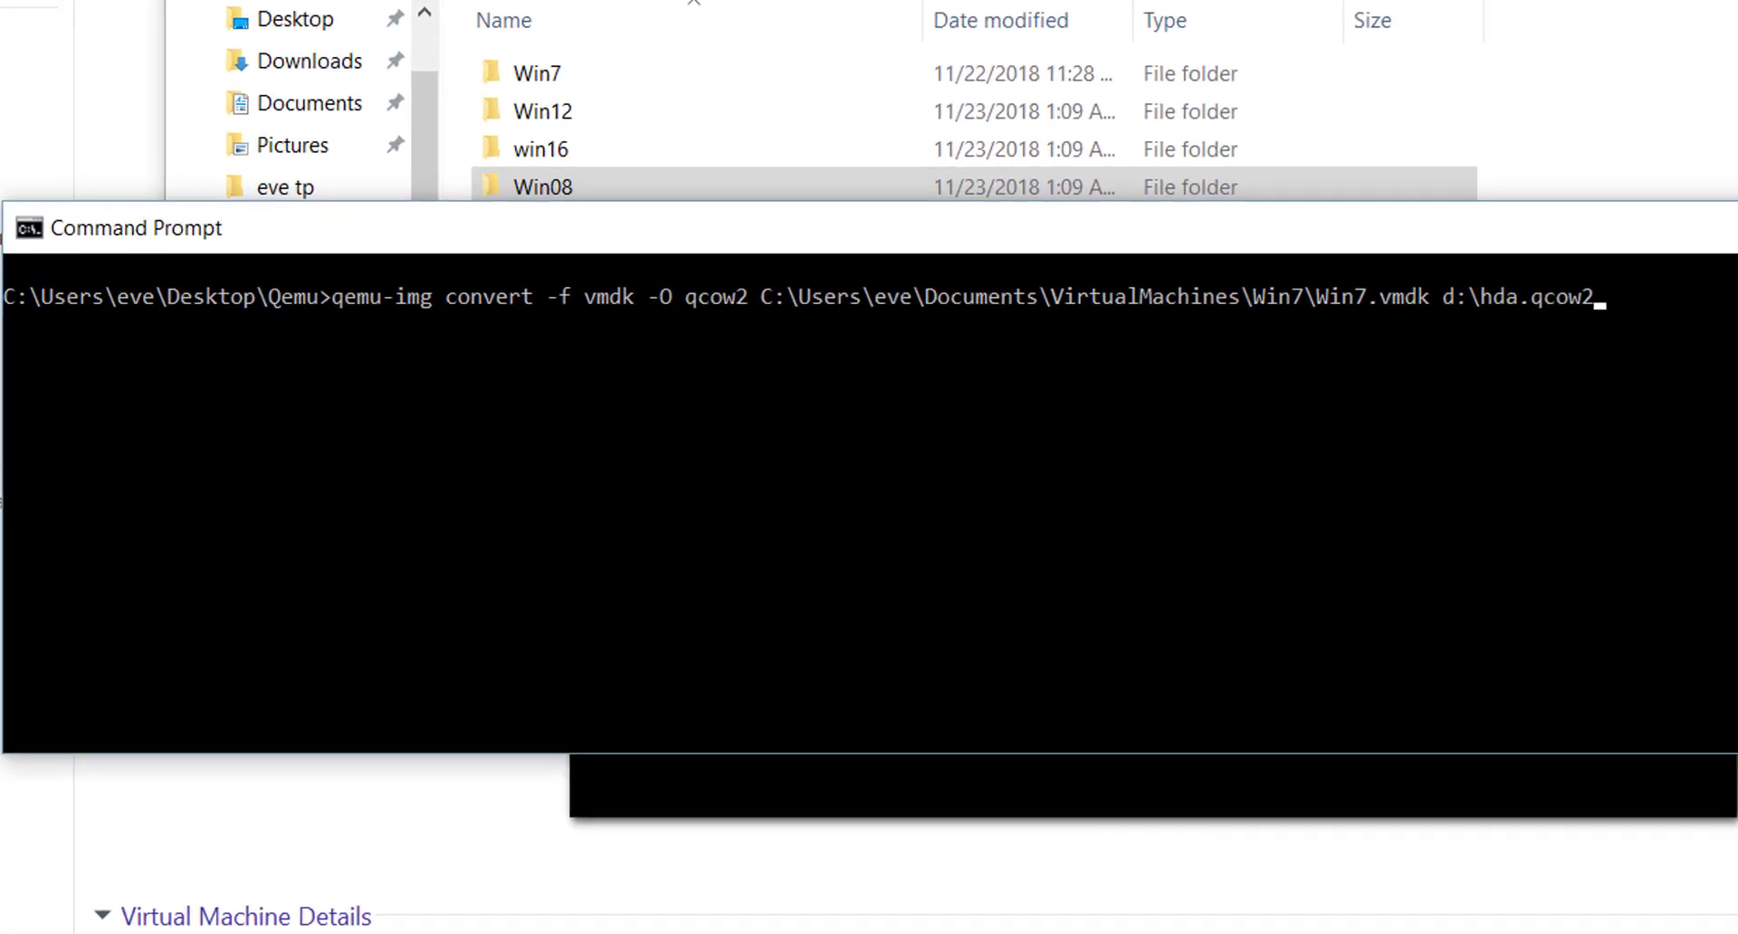
key("Left")
key("Left")
key("Left")
key("Left")
key("Left")
key("Left")
key("Left")
key("Left")
key("Left")
key("Left")
key("Left")
key("Left")
key("Left")
key("Left")
key("Left")
key("Left")
key("Left")
key("Left")
key("Left")
key("Left")
key("Left")
key("Left")
key("Left")
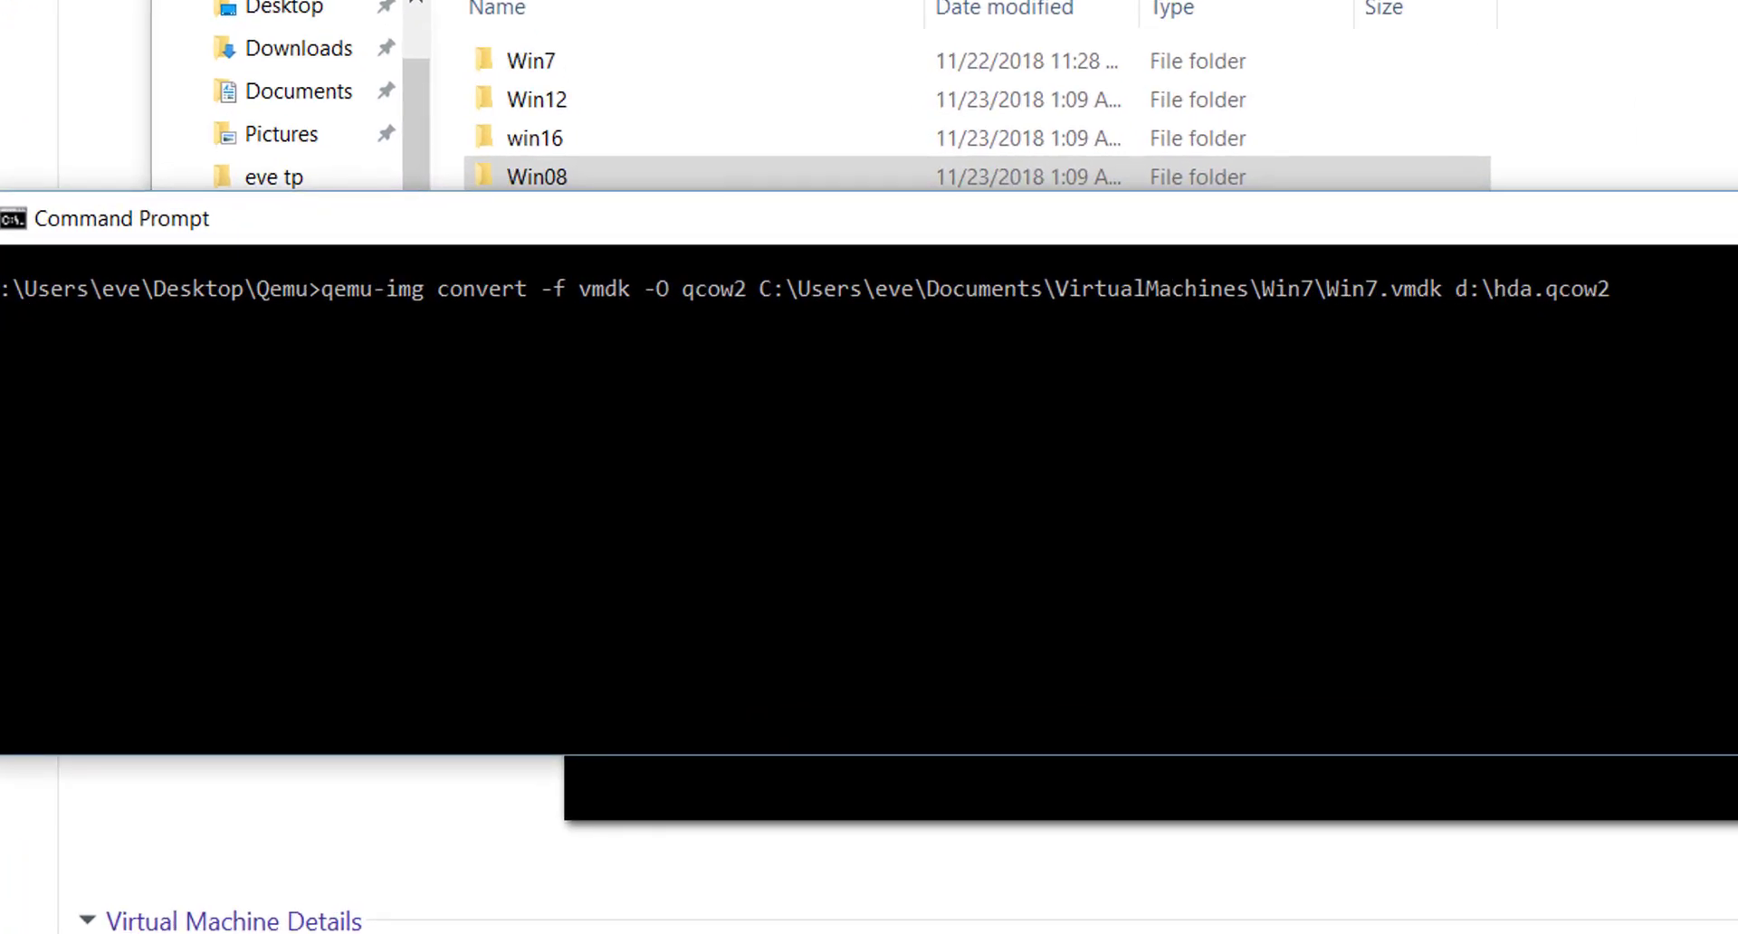
key("BackSpace")
type("12")
key("Right")
key("Right")
key("Right")
key("Right")
key("Right")
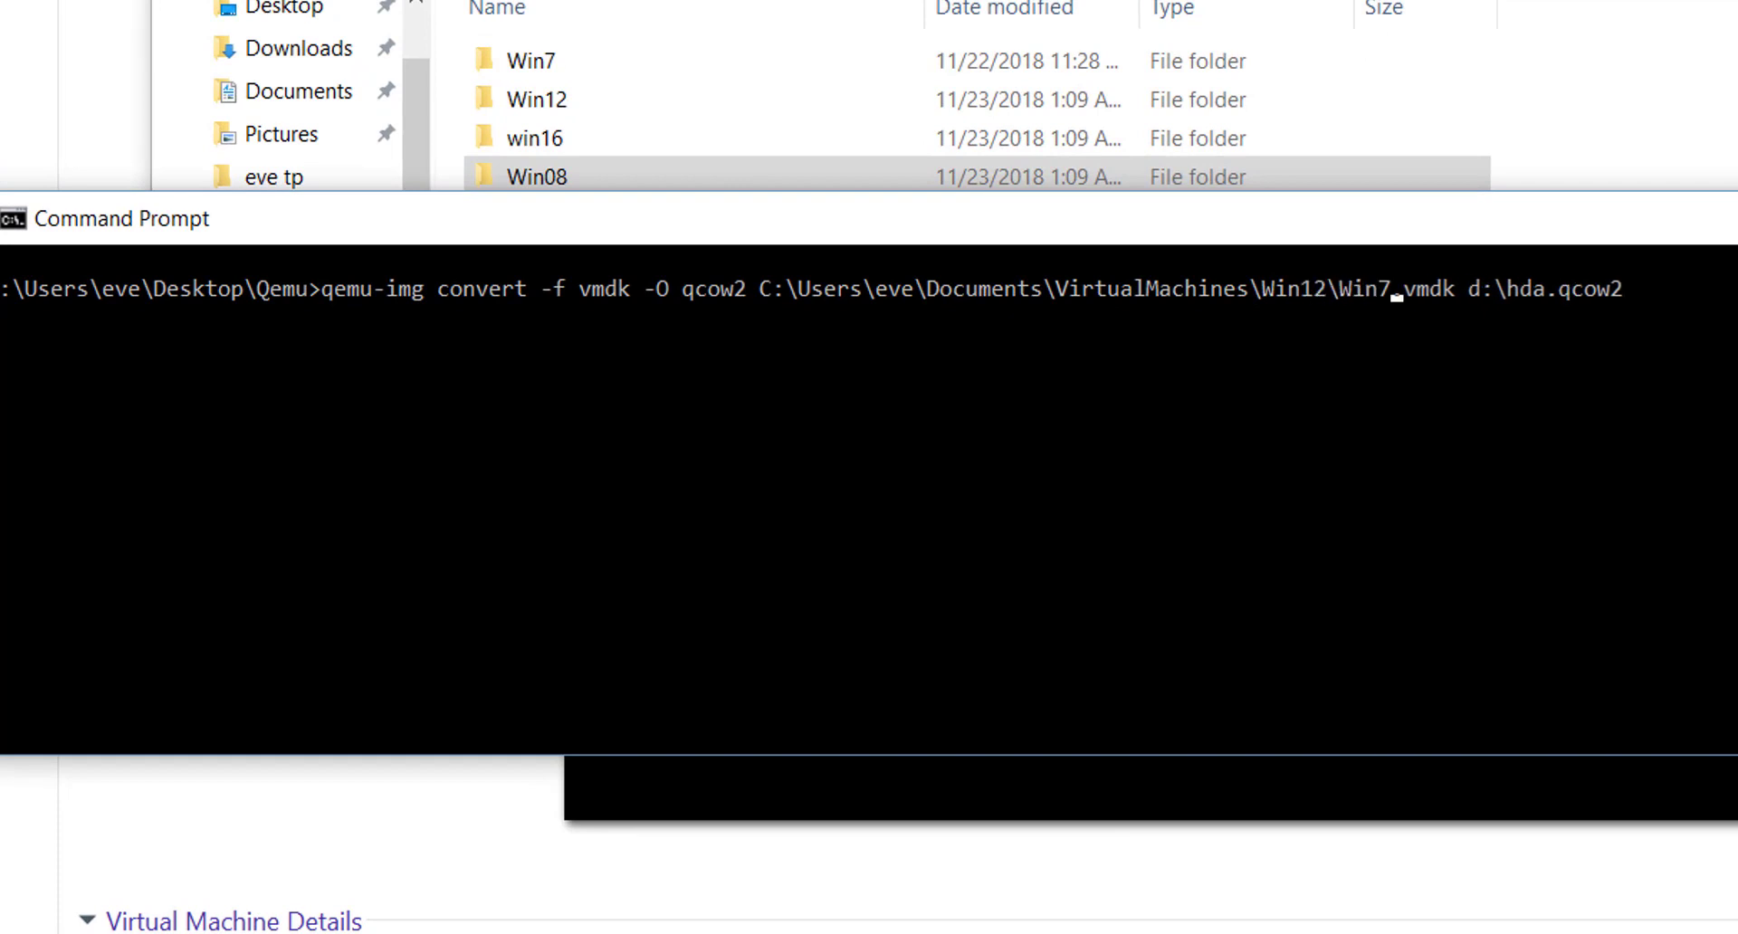
key("BackSpace")
type("12")
- Insert qemu-img\ before hda.qcow2 in the command's output path
key("Right")
key("Right")
key("Right")
key("Right")
key("Right")
key("Right")
key("Right")
key("Right")
key("Right")
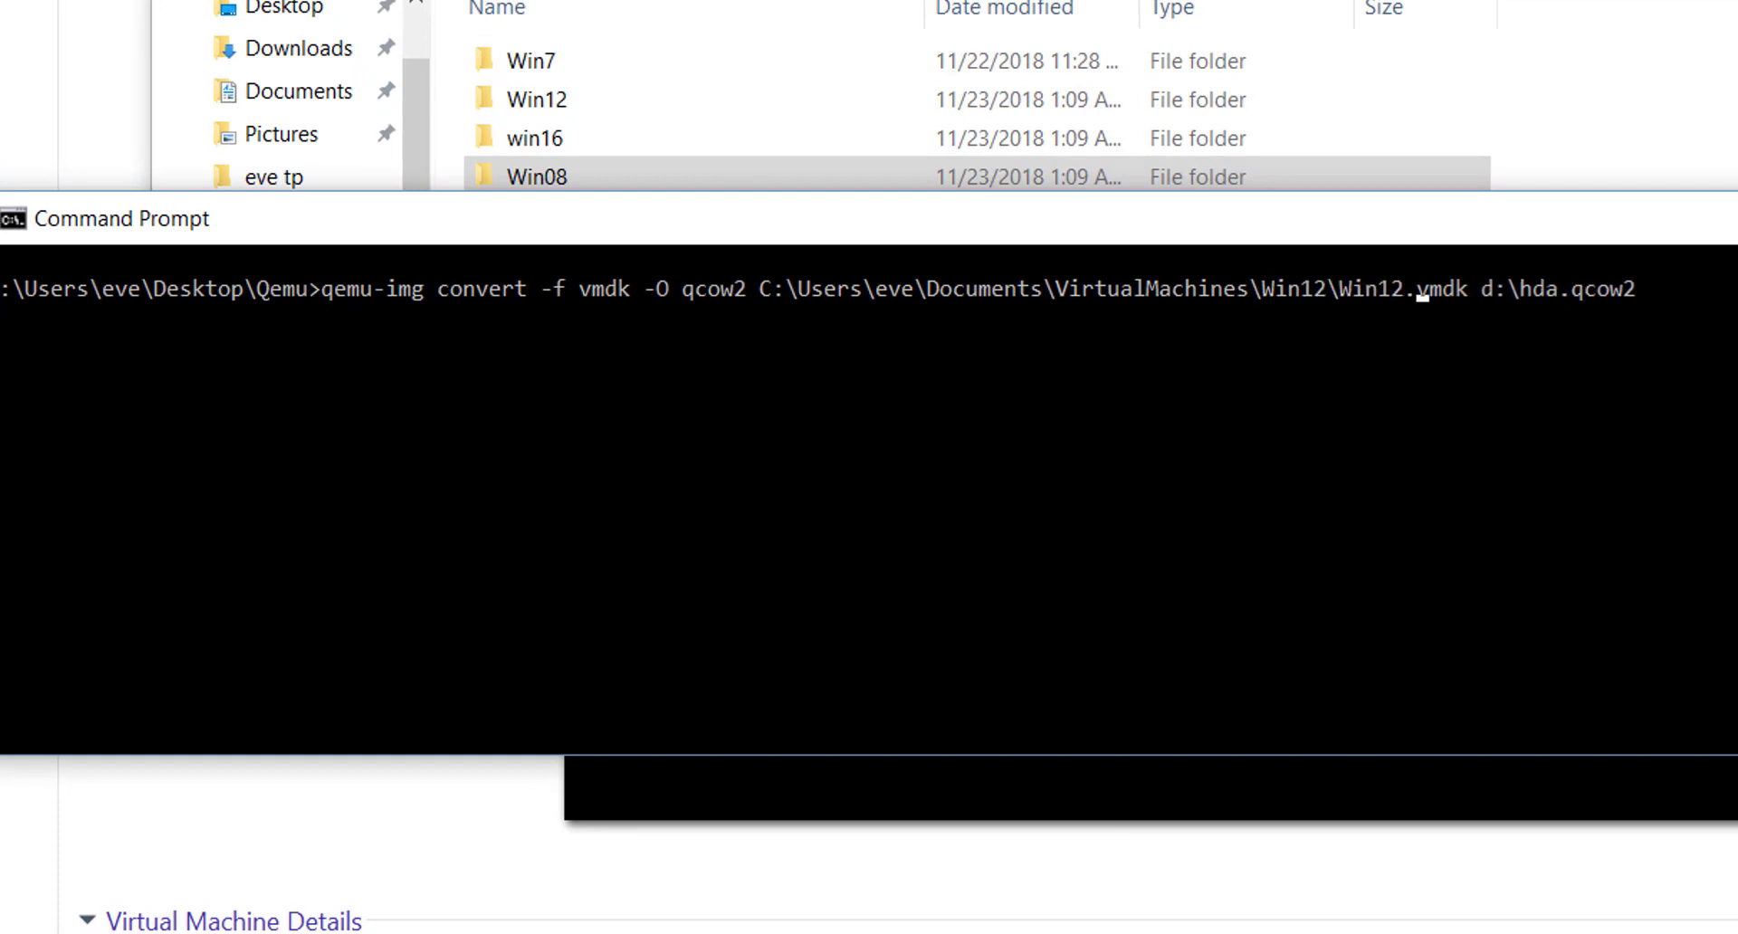
key("Right")
key("Right")
type("qemu-")
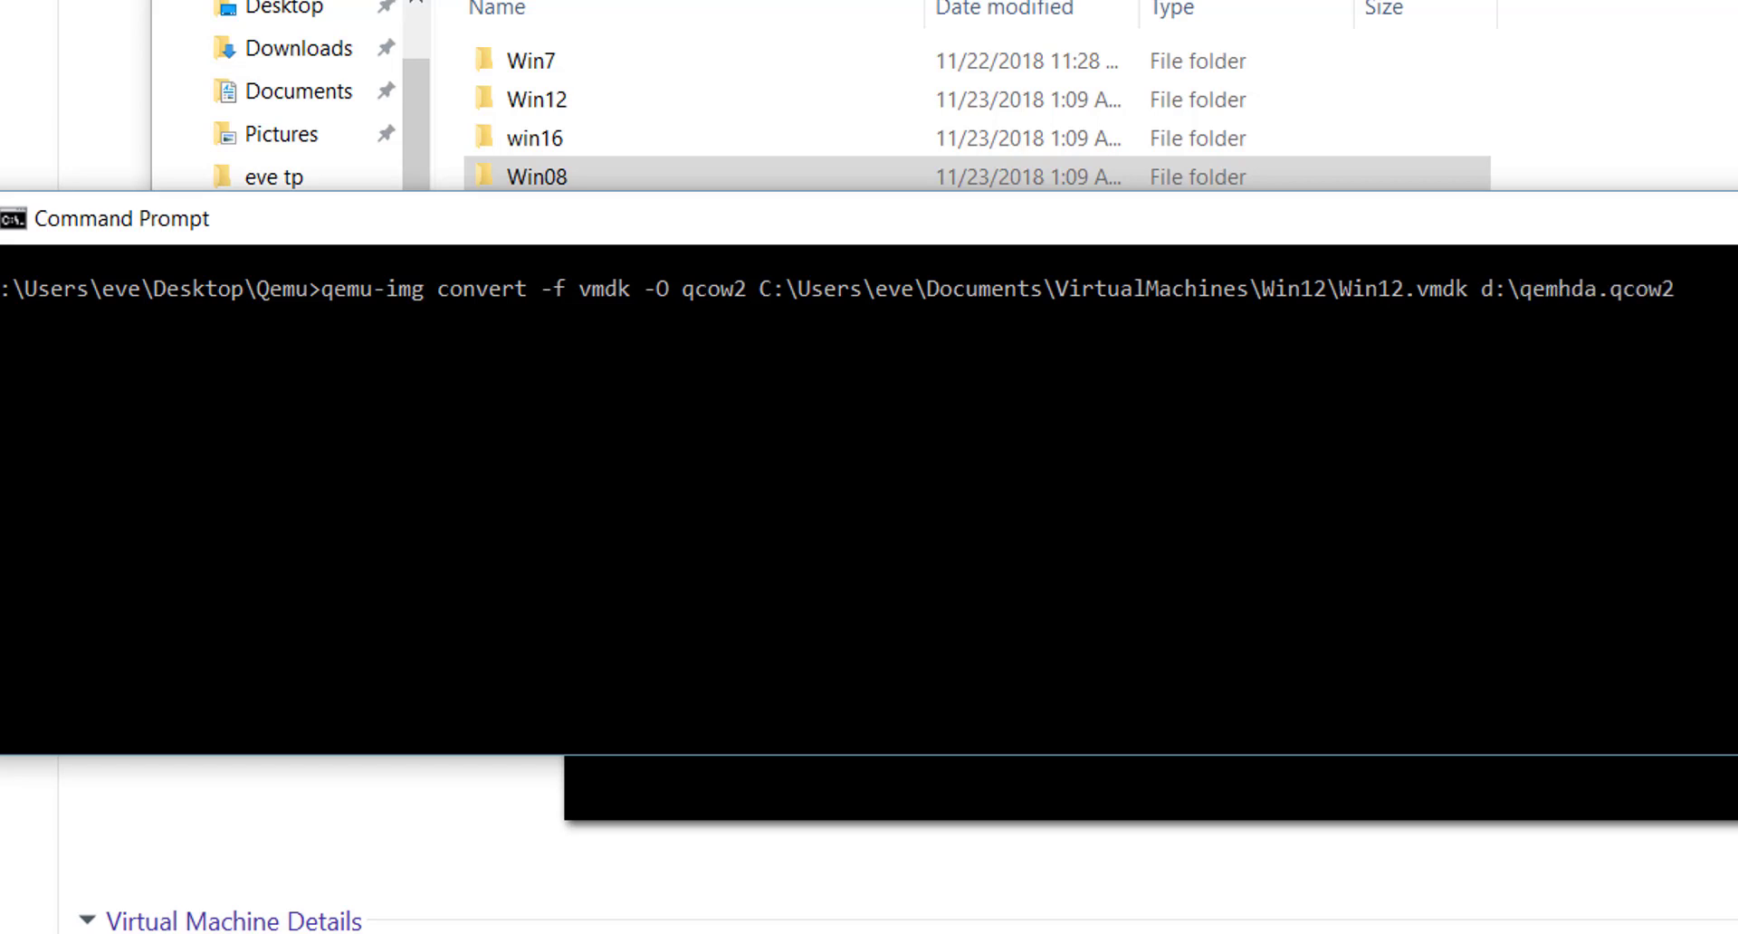
type("img\\")
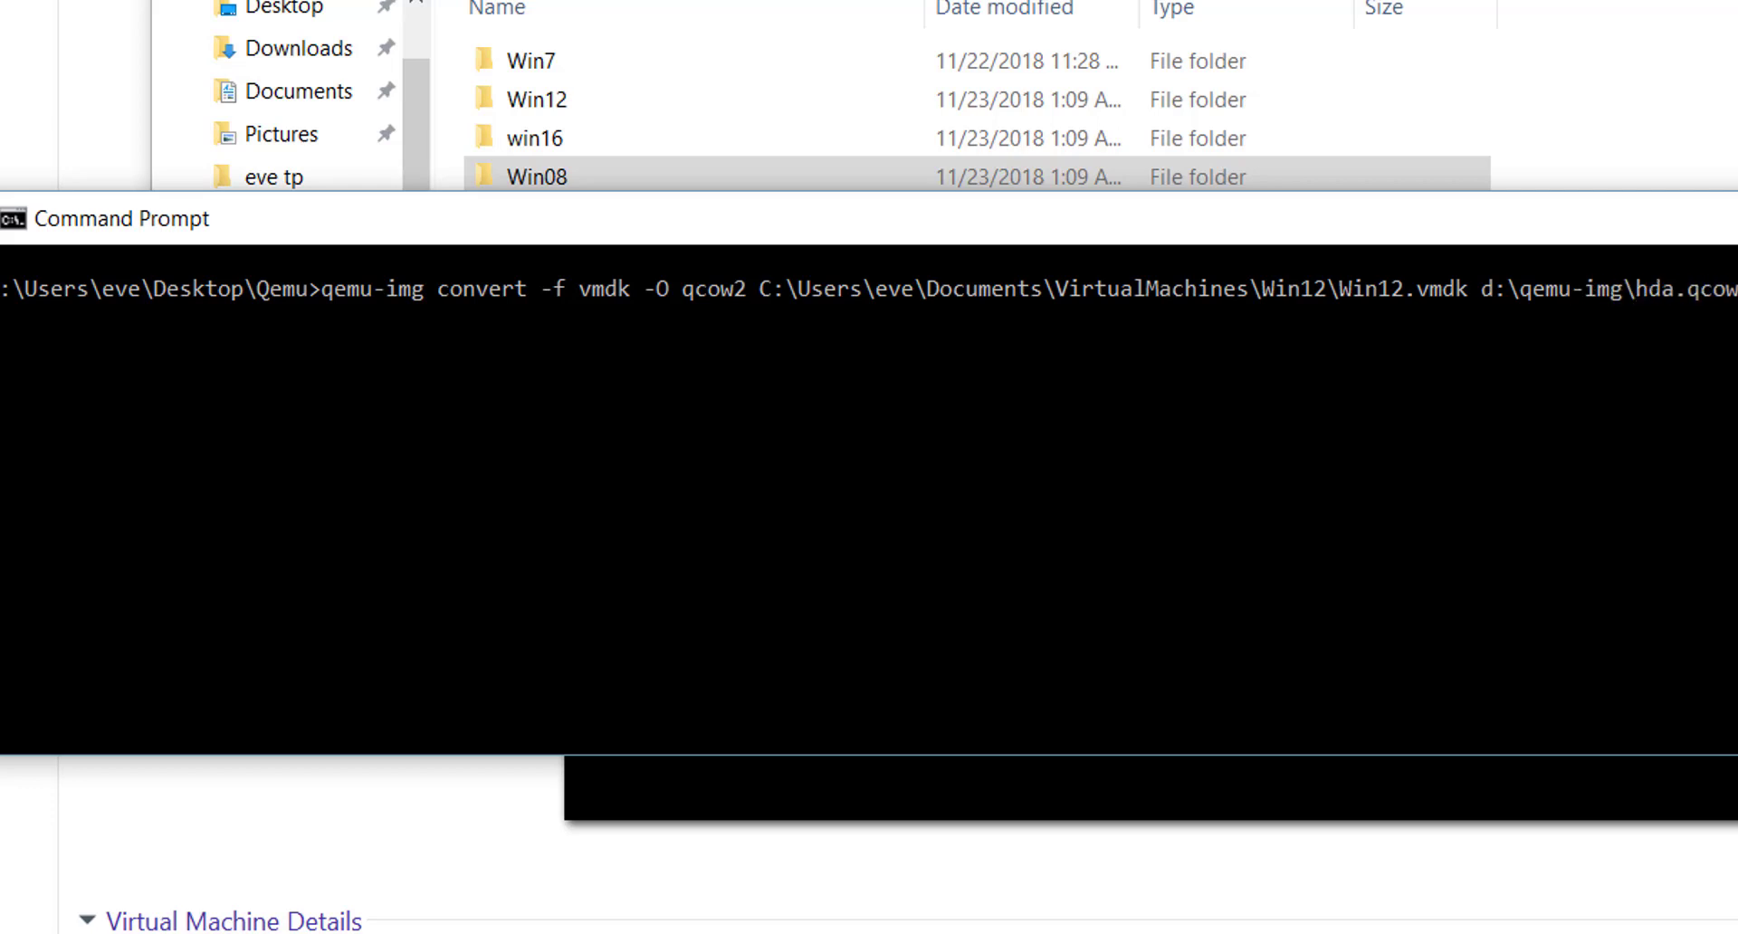
left_click(1408, 316)
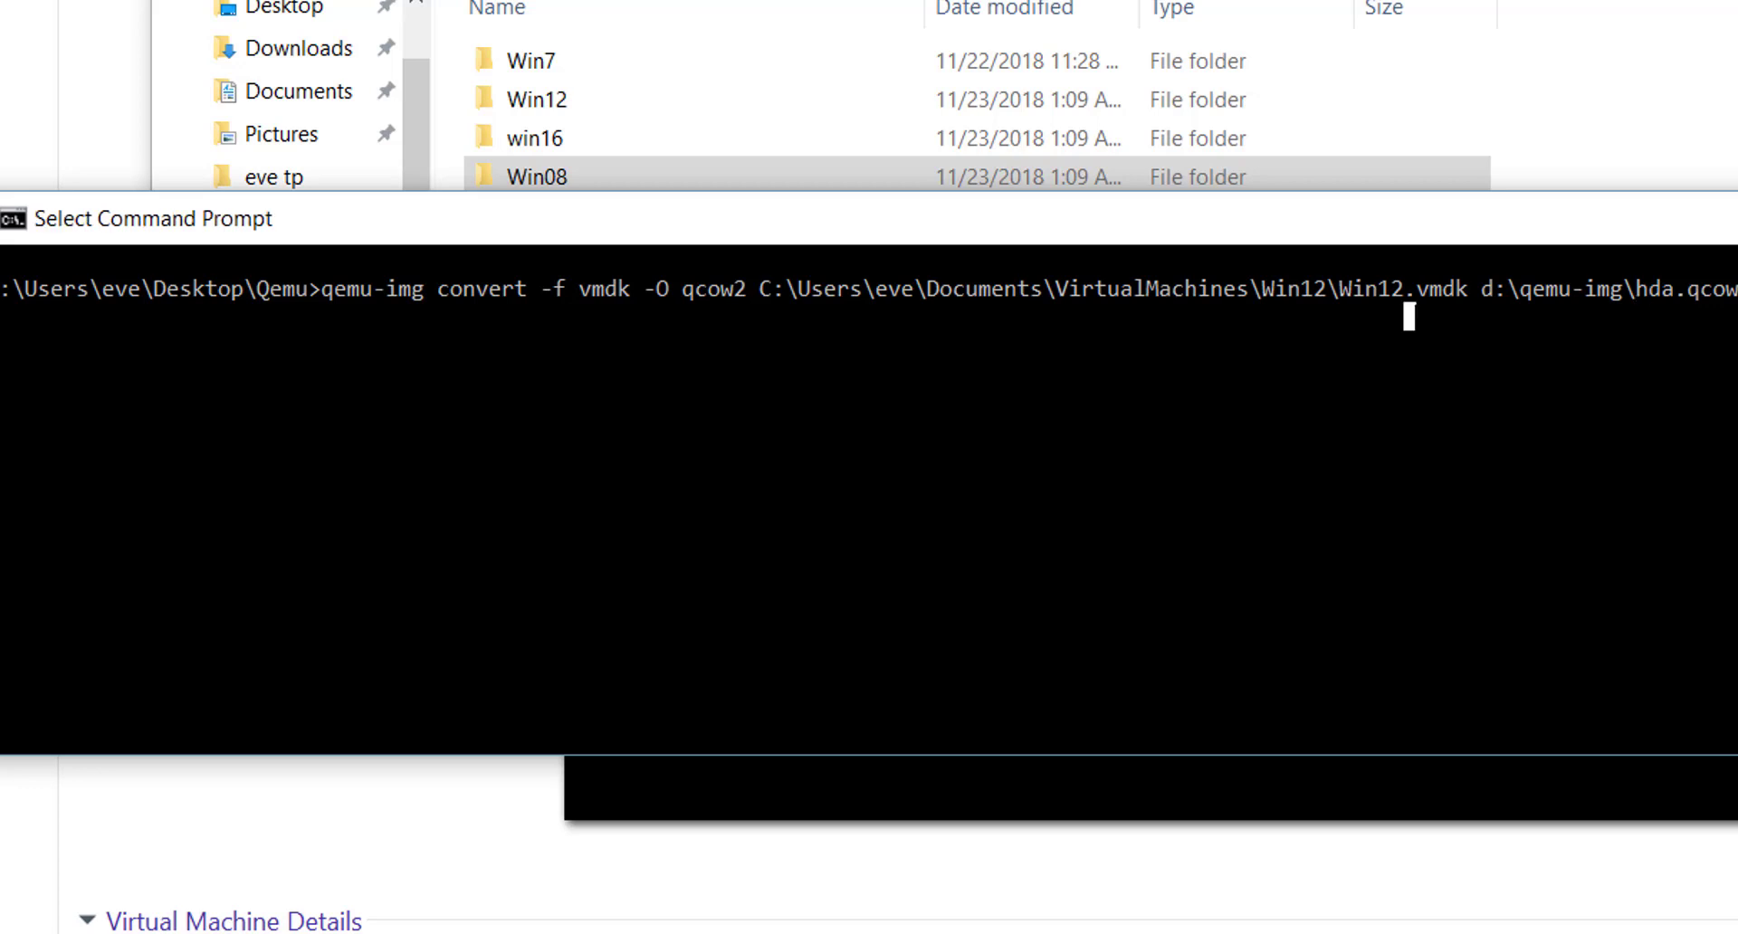
key("Escape")
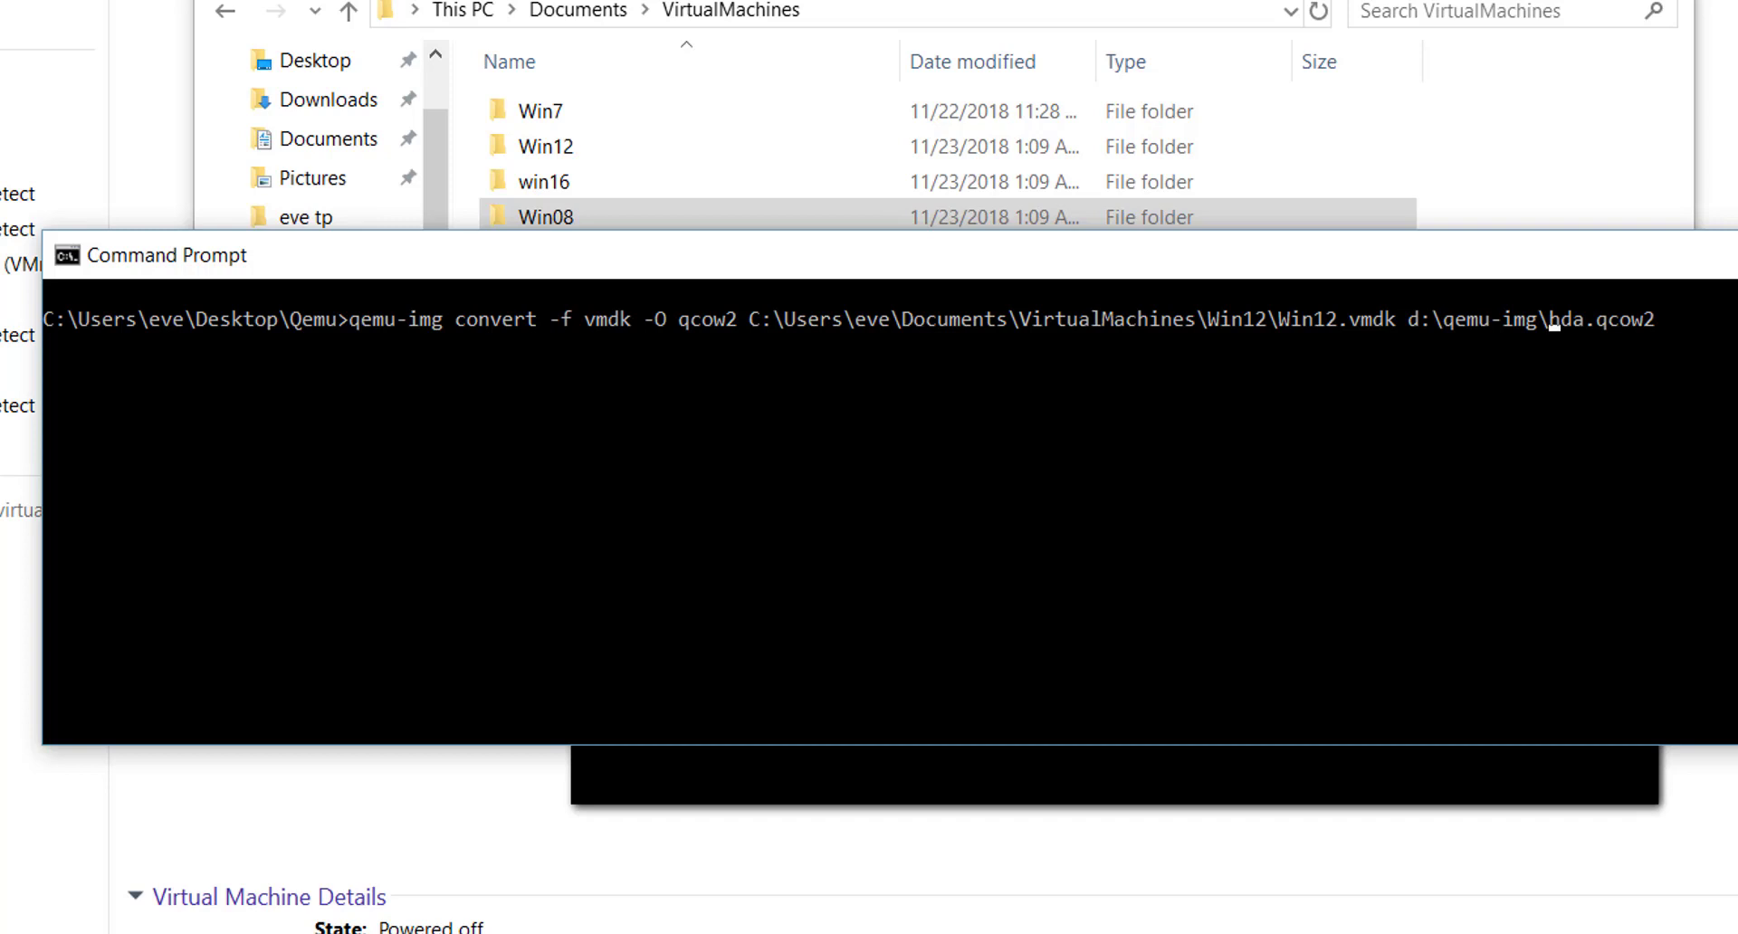
- Recall the Win7 convert command and point its output at d:\Qemu-Img\ using Tab completion
key("ctrl+Left")
key("ctrl+Left")
key("ctrl+Right")
key("ctrl+Right")
key("BackSpace")
key("BackSpace")
key("BackSpace")
key("BackSpace")
key("BackSpace")
key("BackSpace")
key("BackSpace")
key("BackSpace")
key("BackSpace")
key("Up")
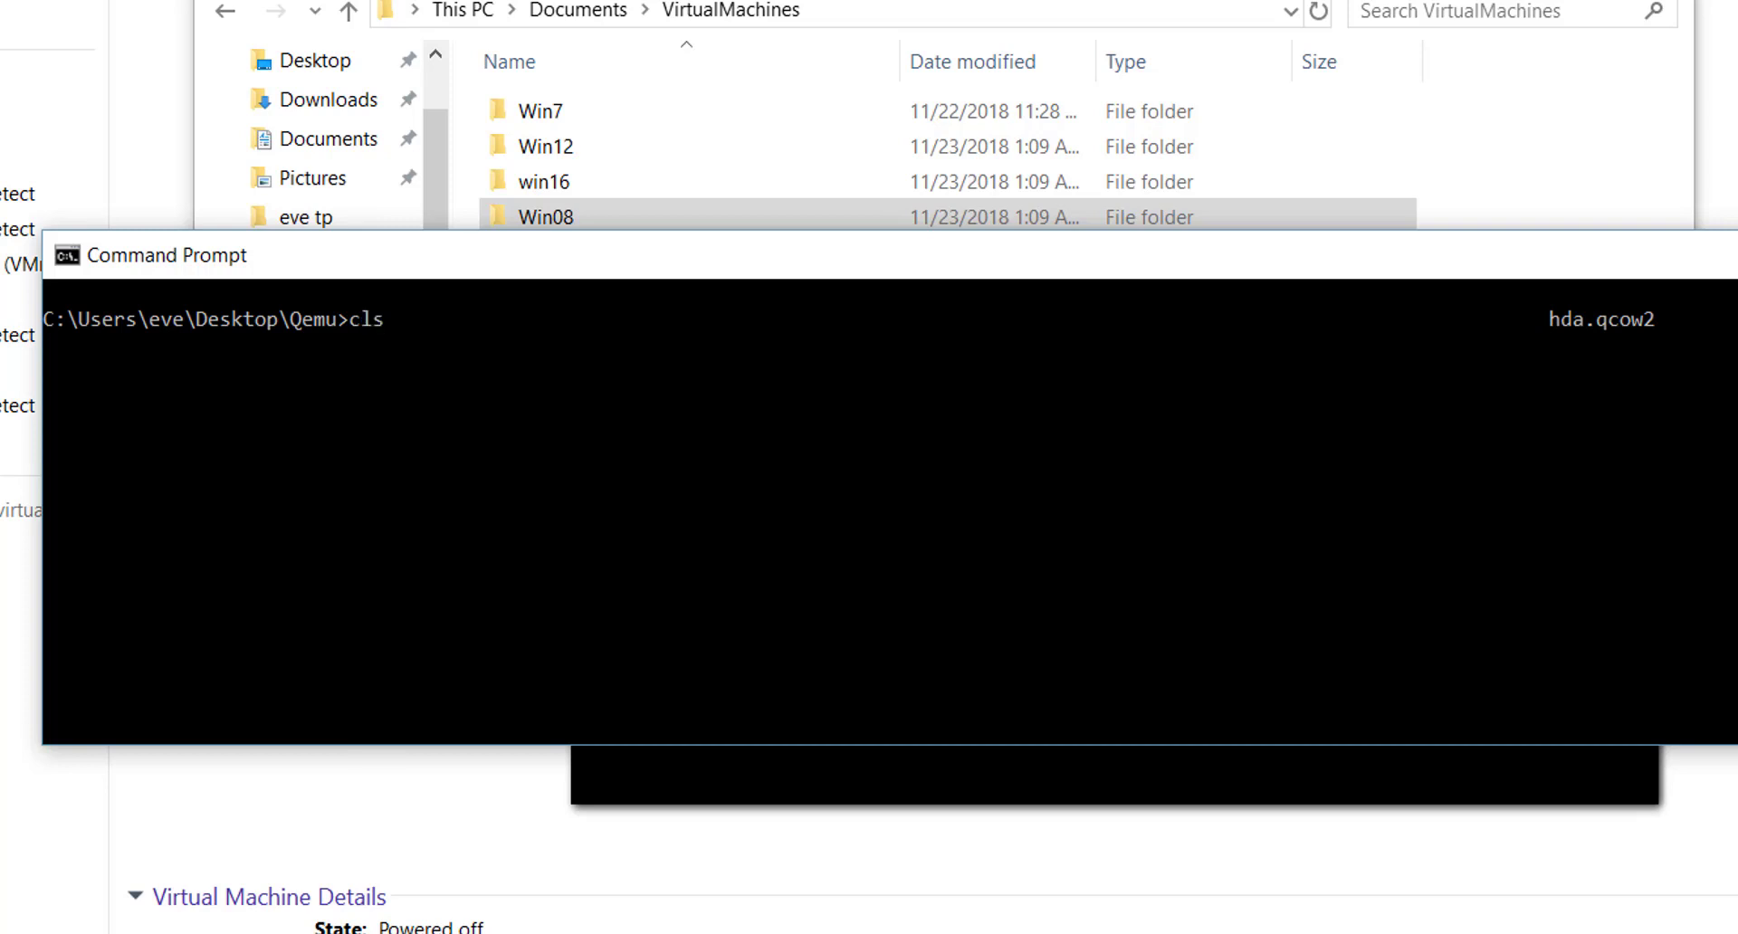
key("Up")
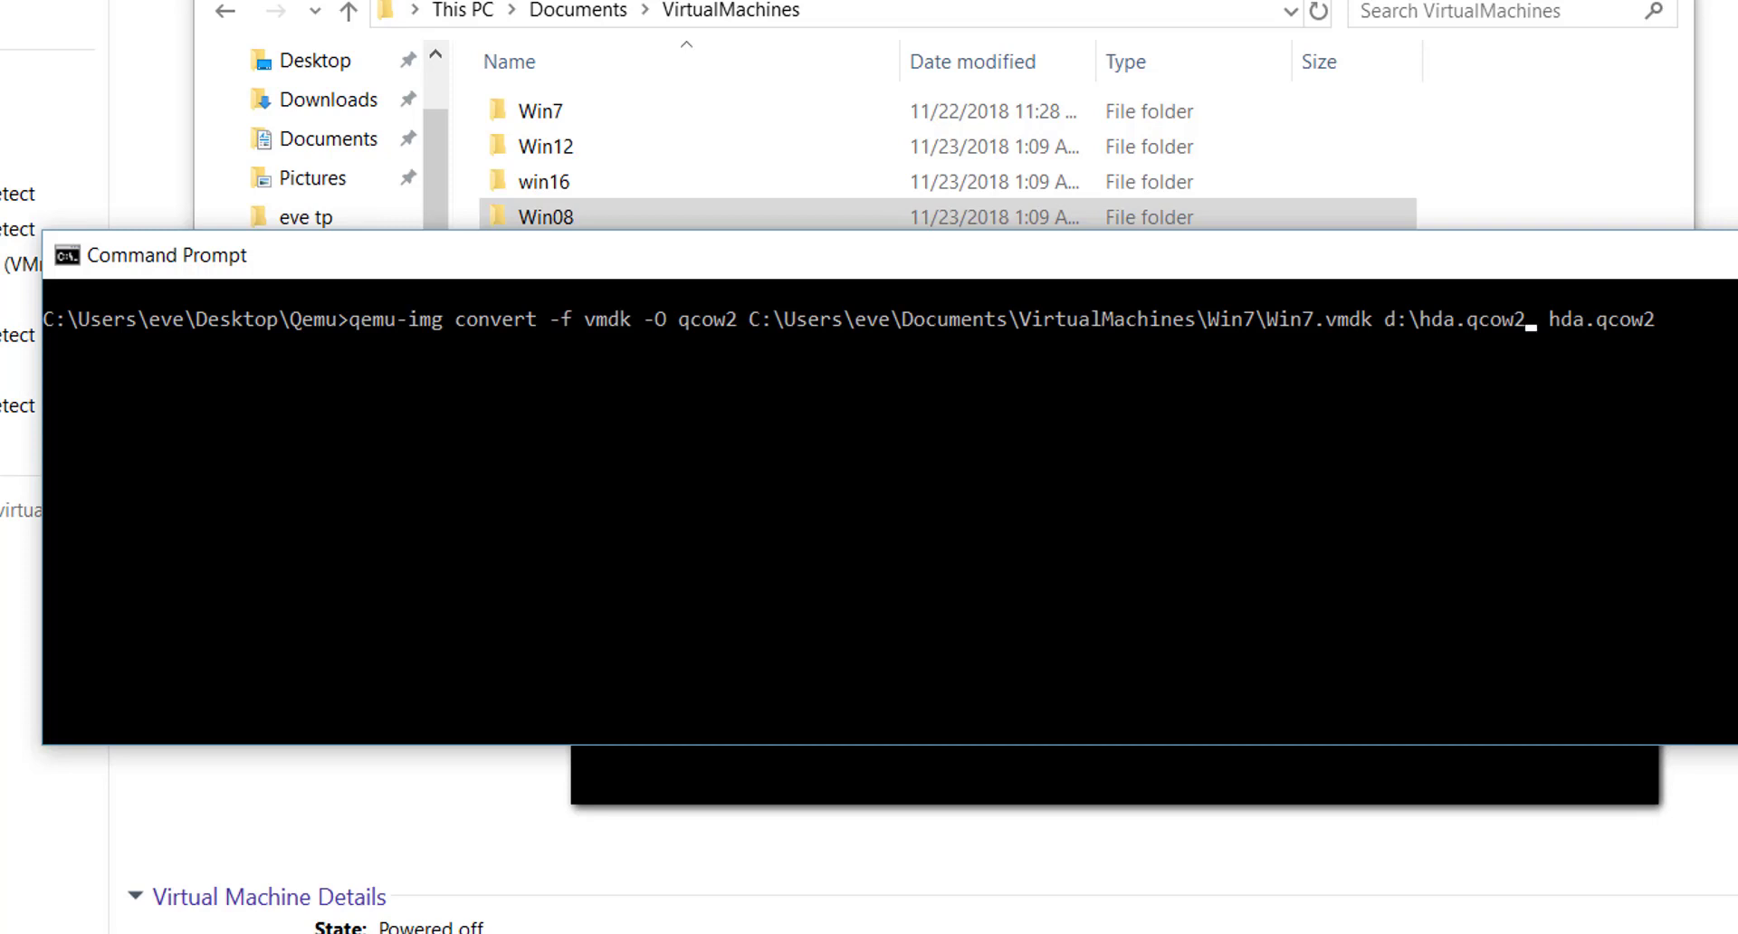
key("BackSpace")
key("BackSpace")
key("BackSpace")
key("BackSpace")
key("BackSpace")
key("BackSpace")
key("BackSpace")
key("BackSpace")
key("BackSpace")
type("qemu")
key("Tab")
type("\\")
left_click(763, 933)
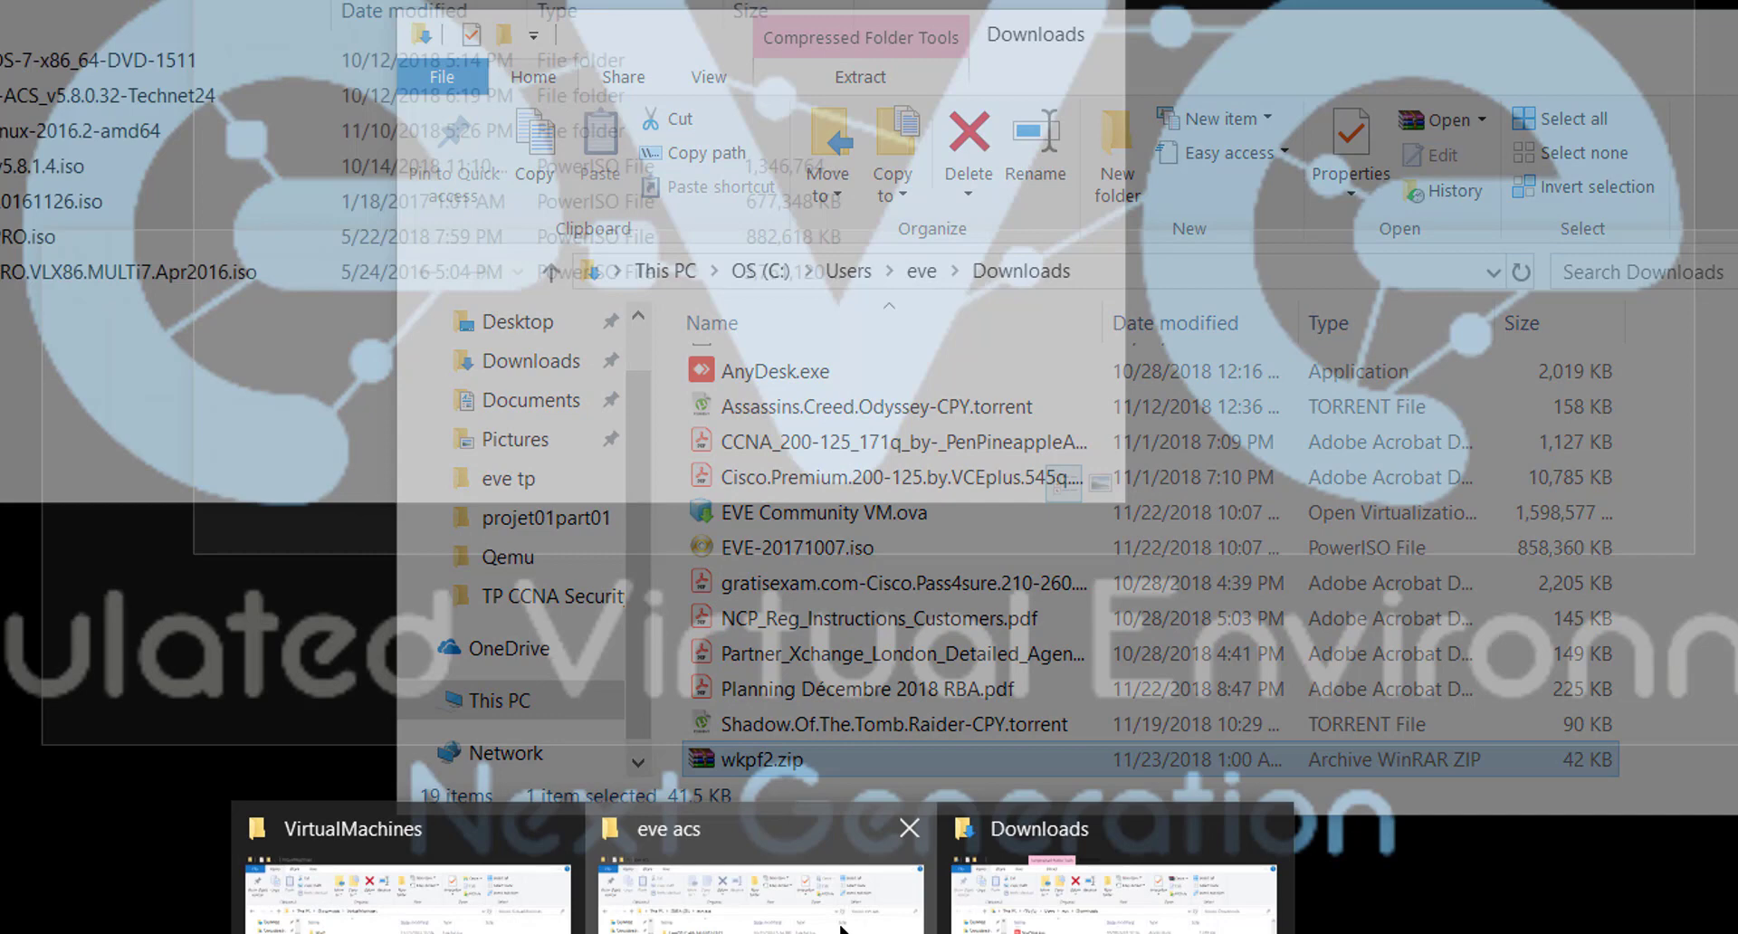
- Open the Qemu-Img folder on the DATA (D:) drive
left_click(840, 928)
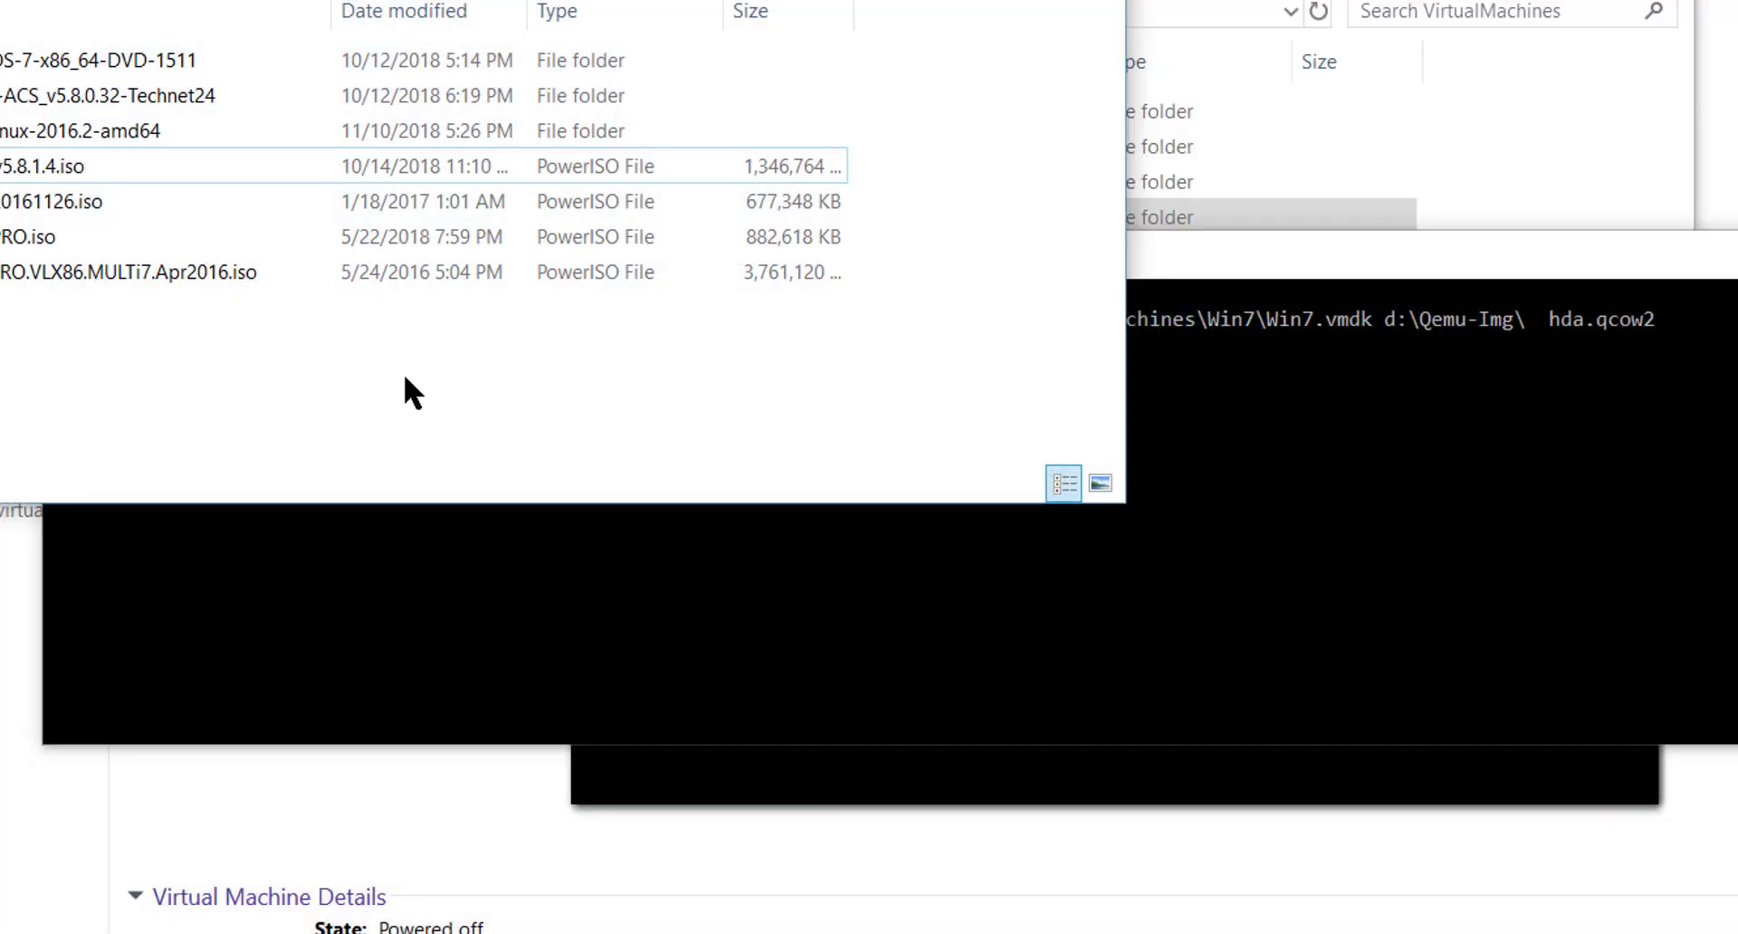
left_click(194, 182)
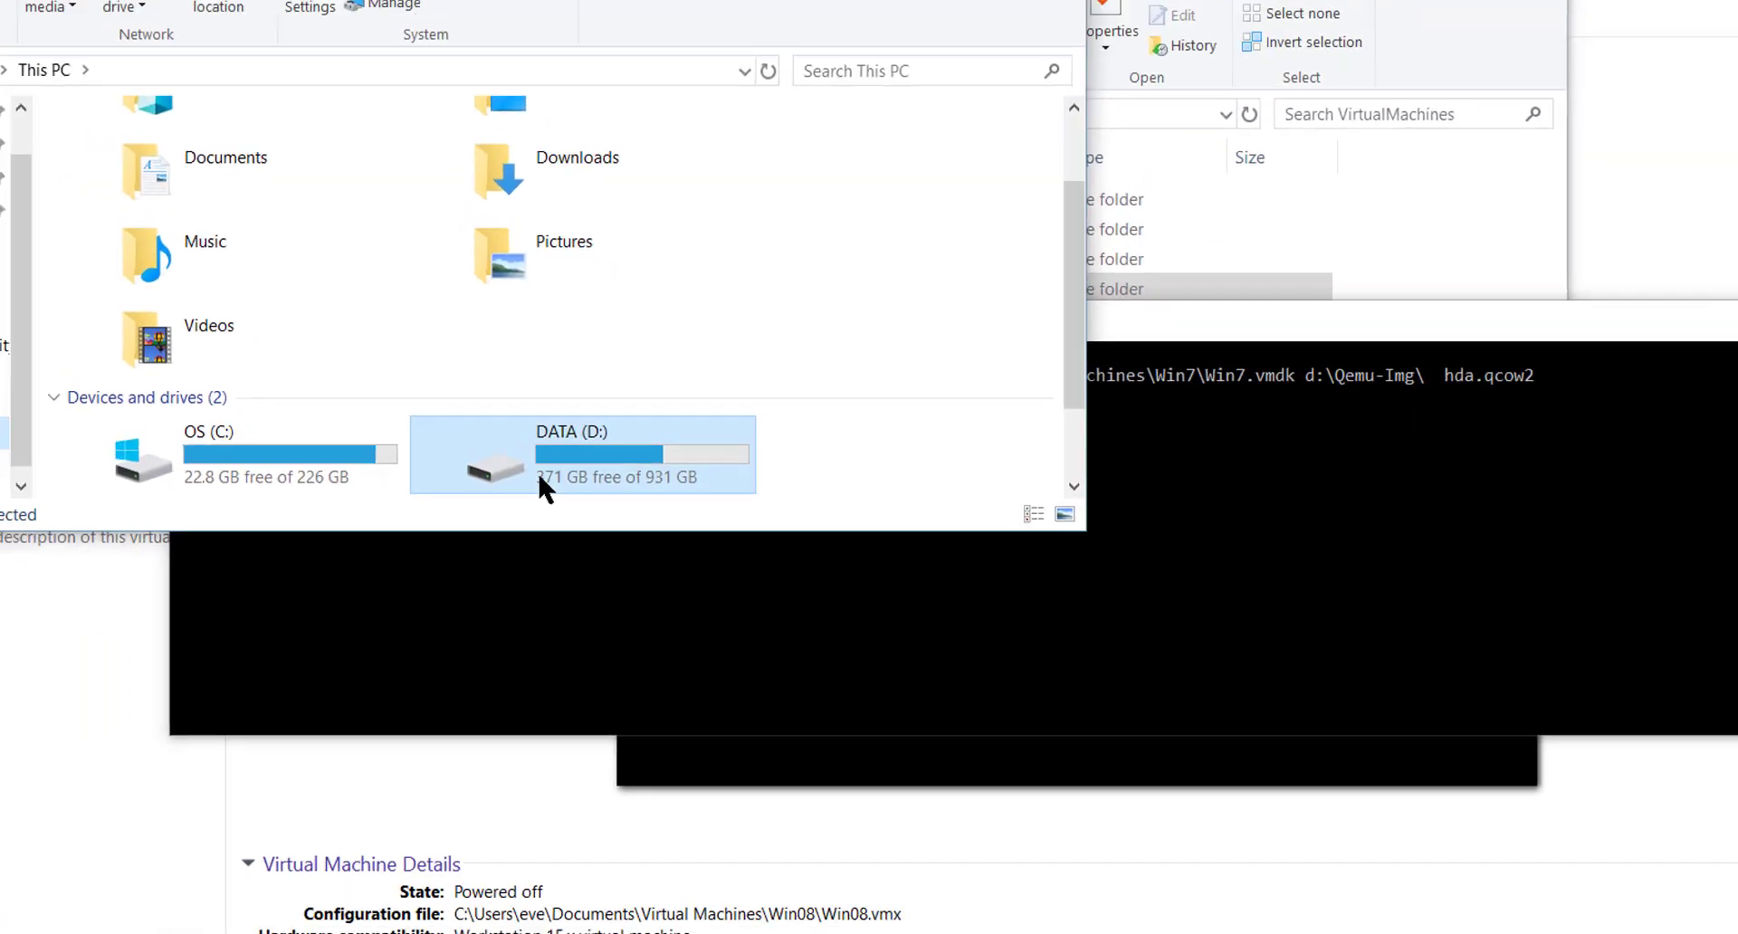
double_click(480, 441)
scroll(774, 466, "down", 3)
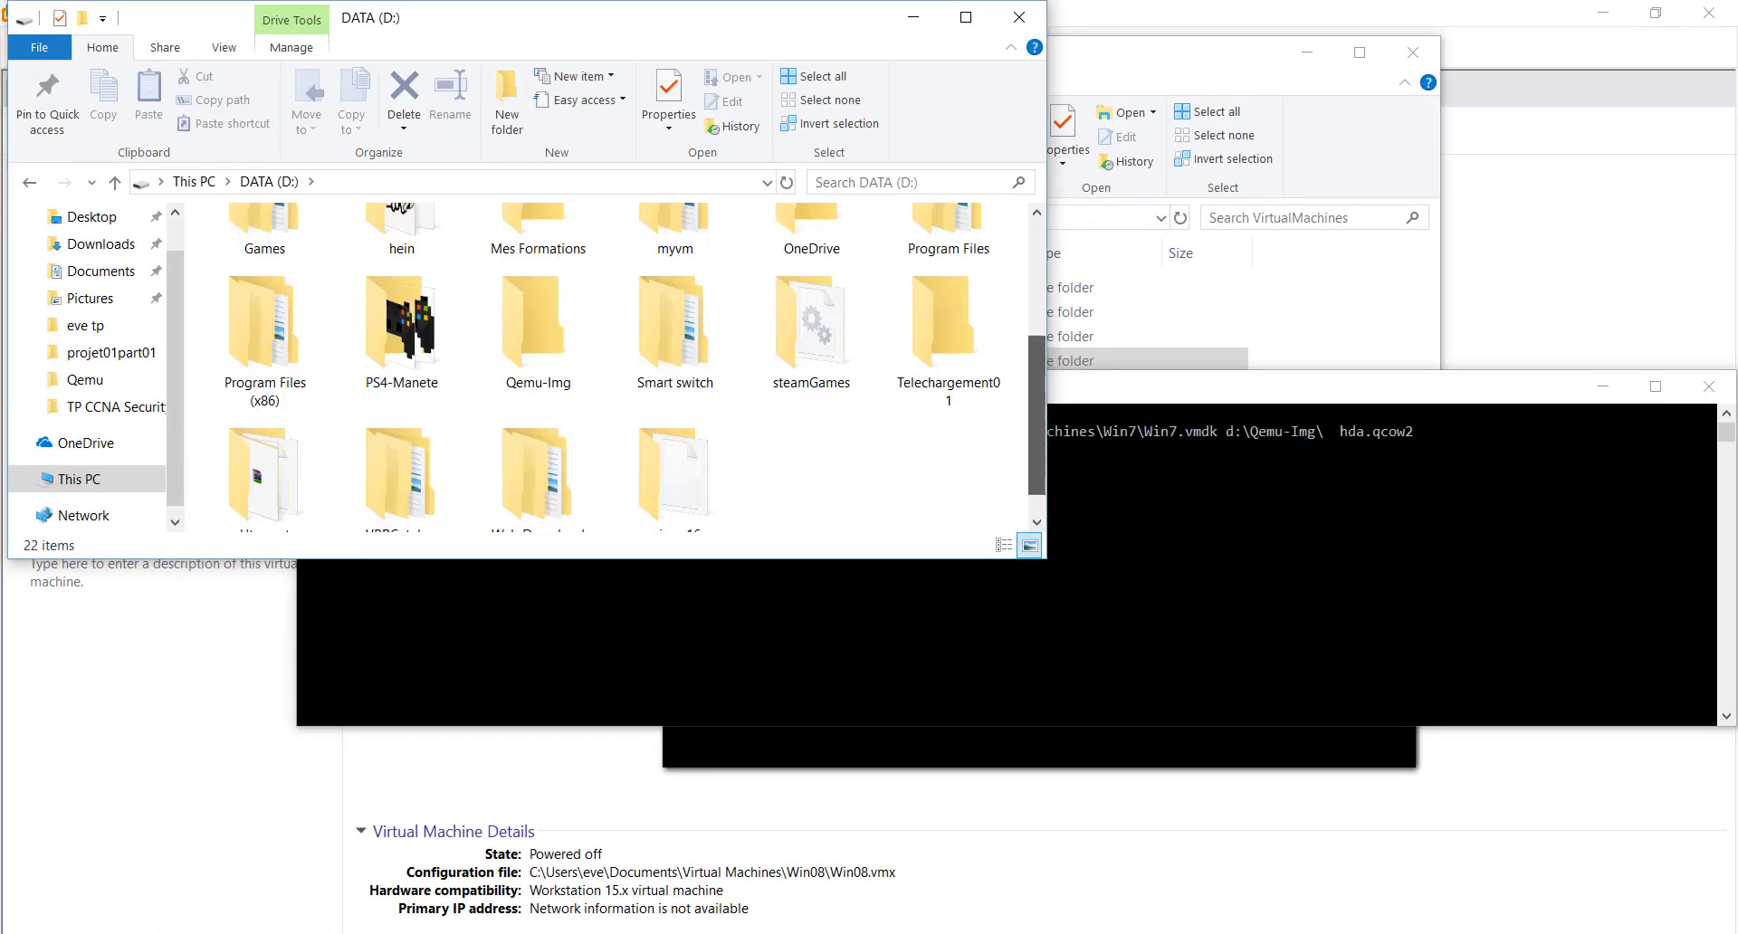
left_click_drag(1038, 357, 1013, 301)
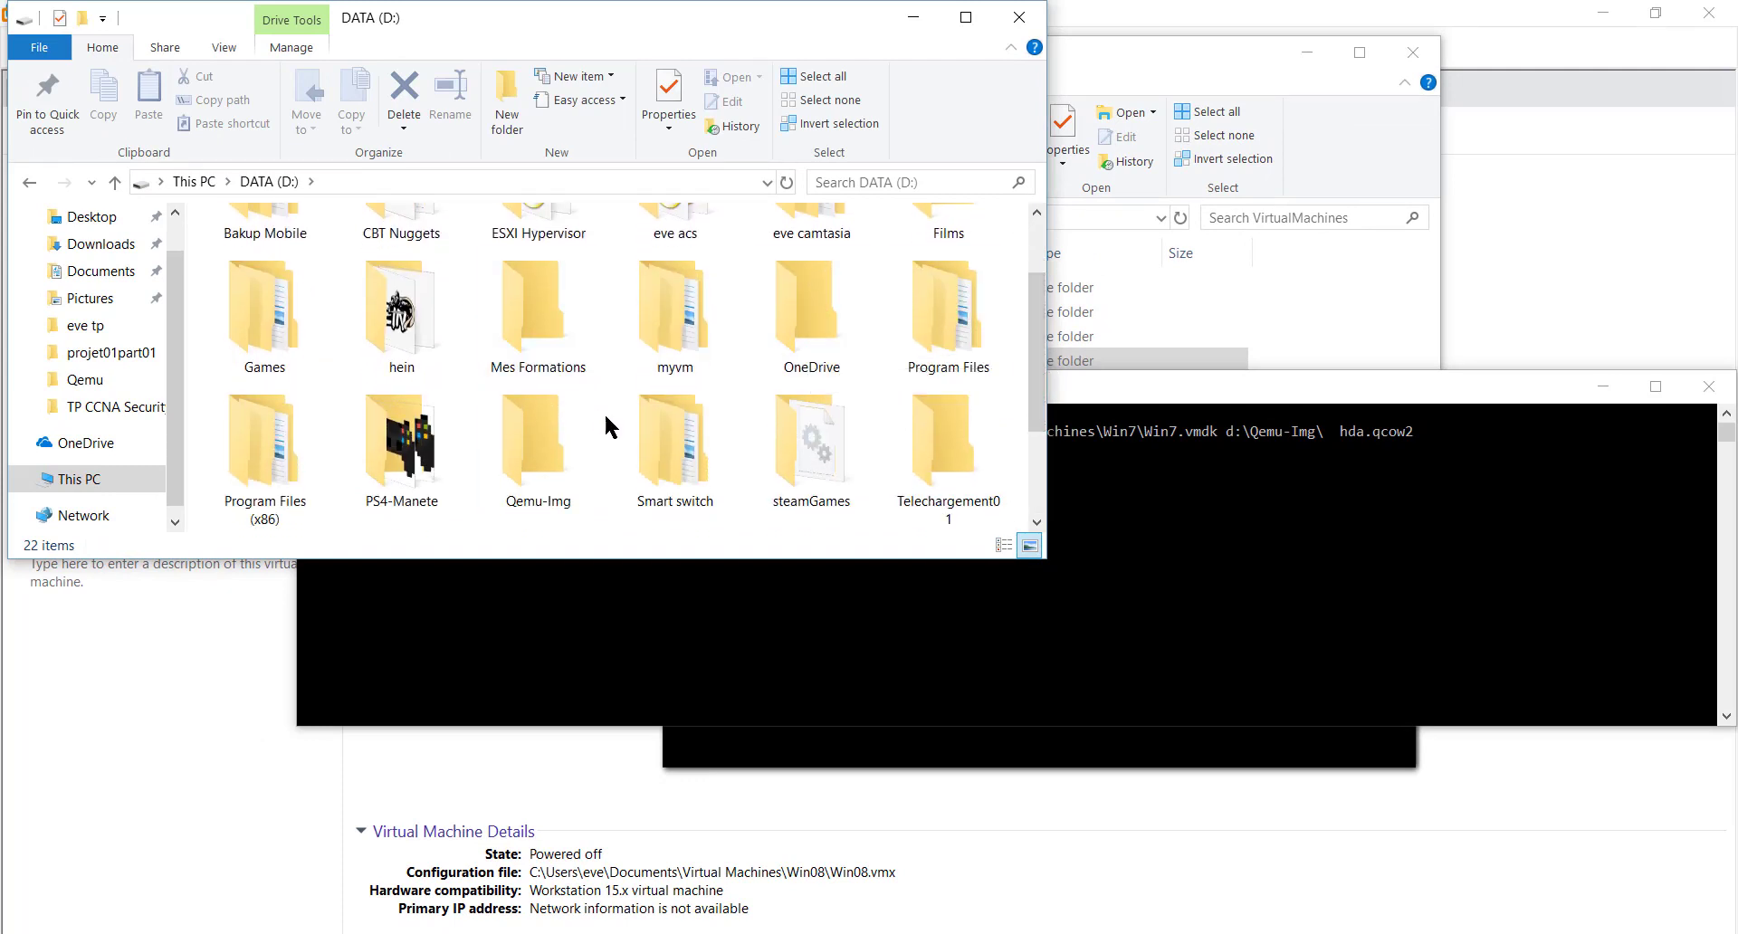
double_click(513, 397)
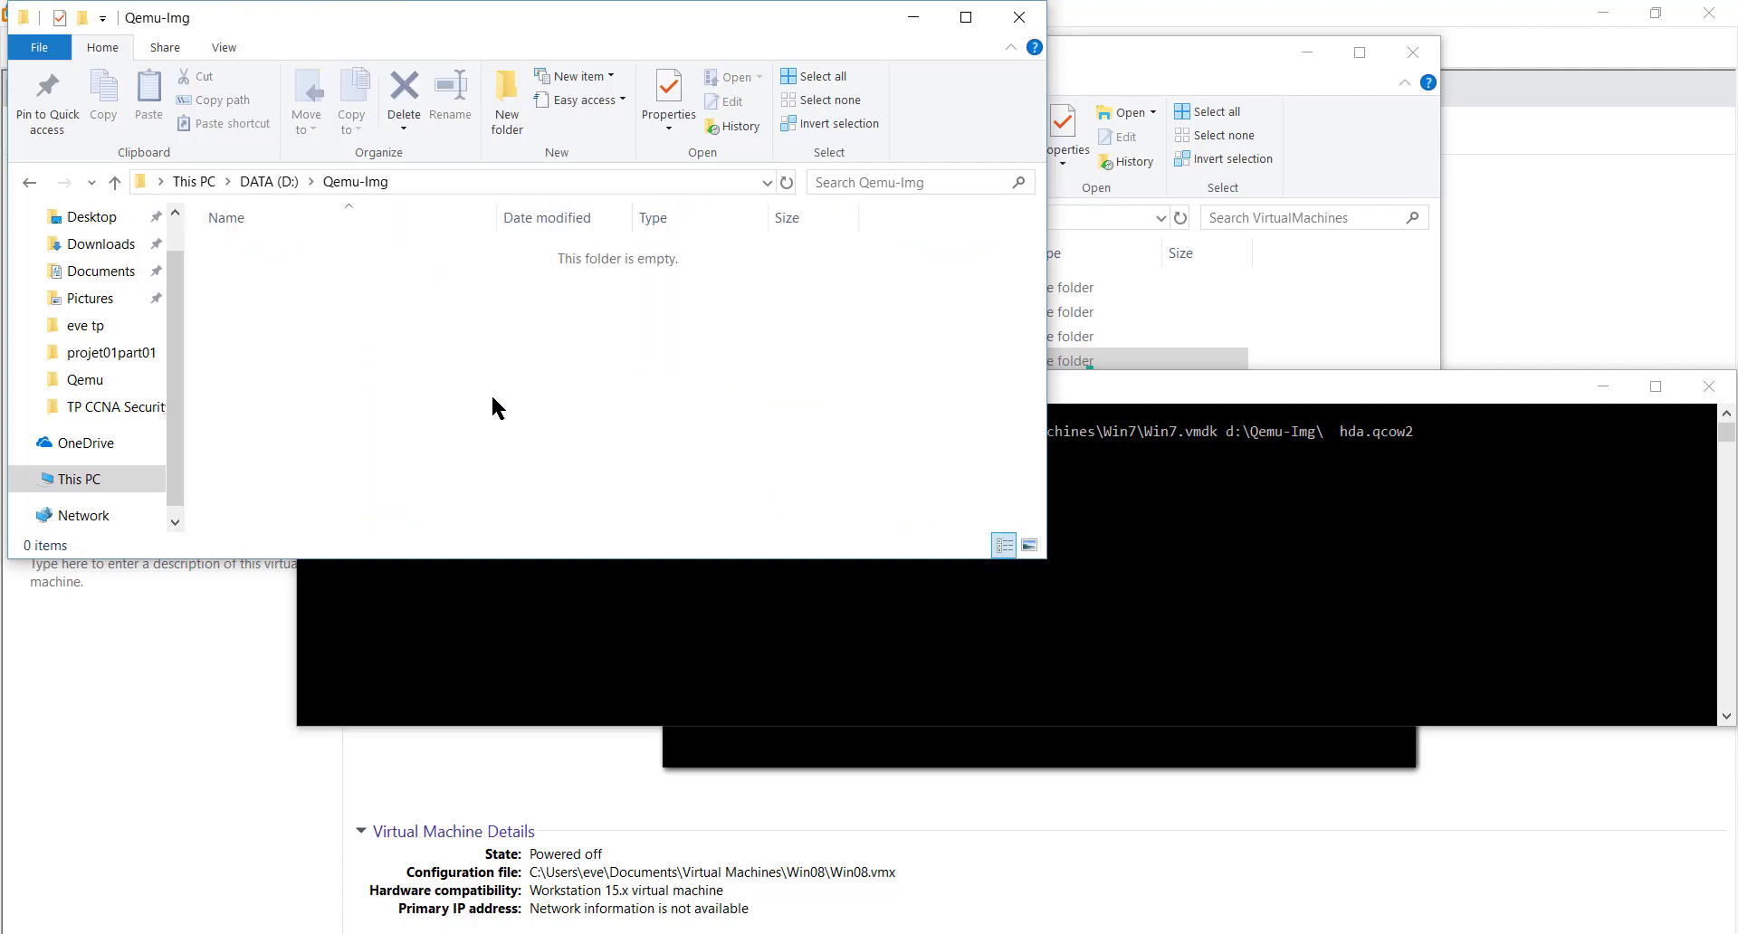
- Create new folders named win12, win16 and win08 inside Qemu-Img
left_click(496, 110)
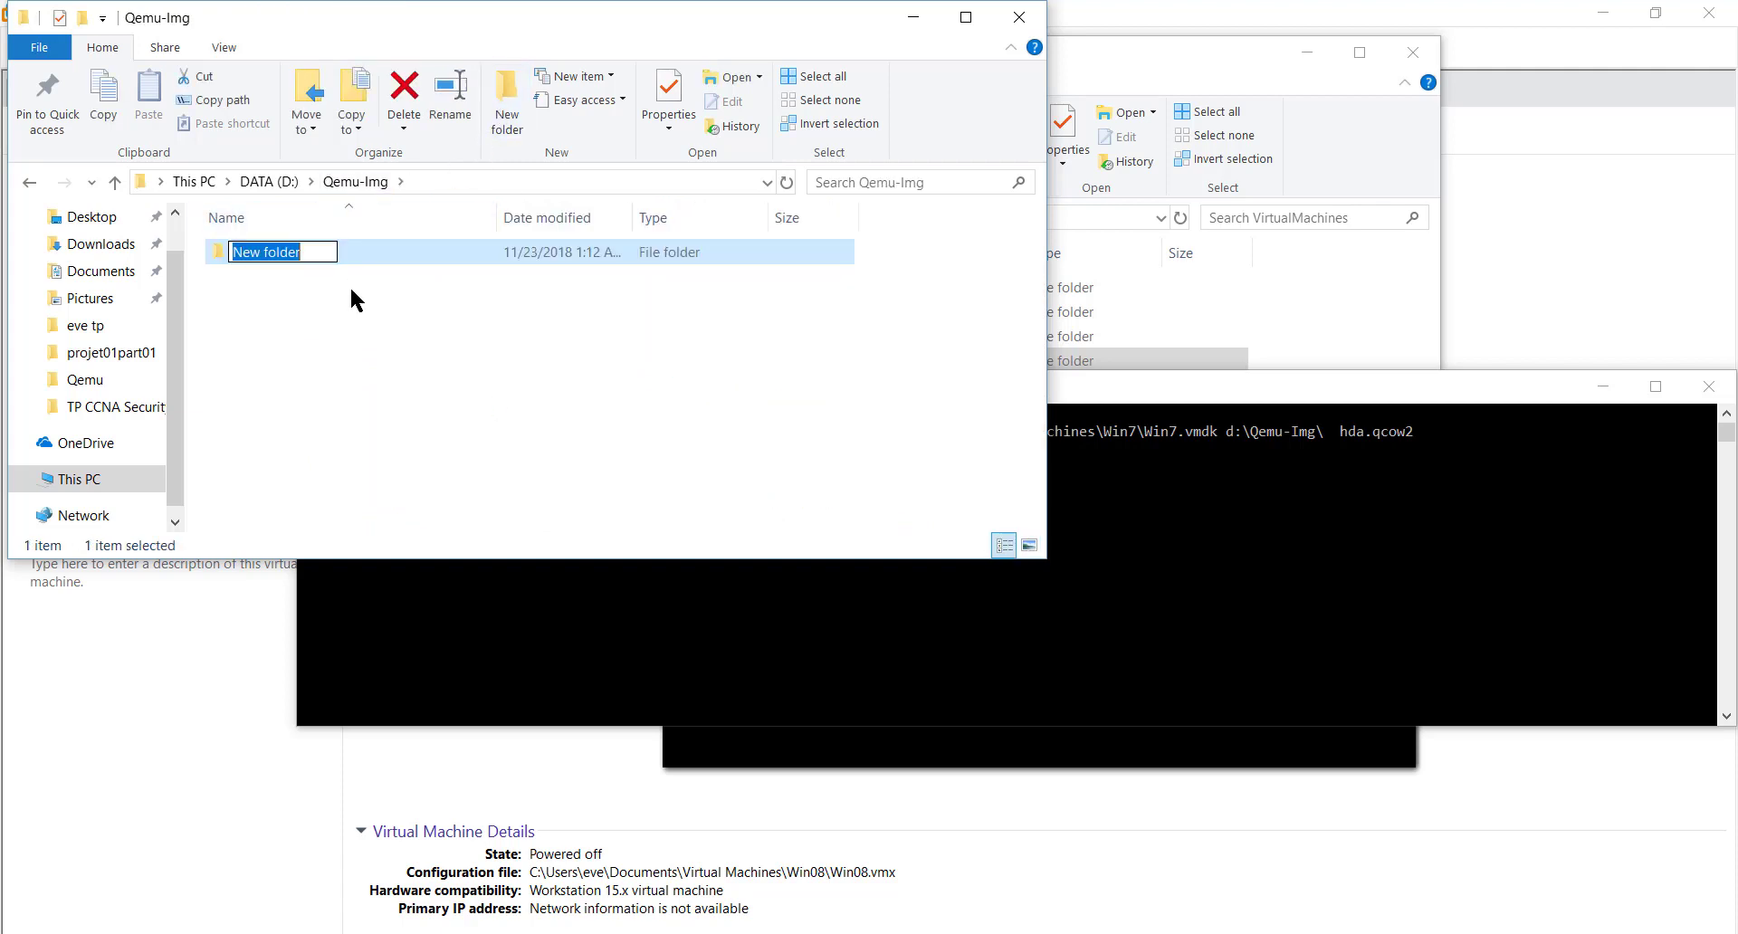
type("win123")
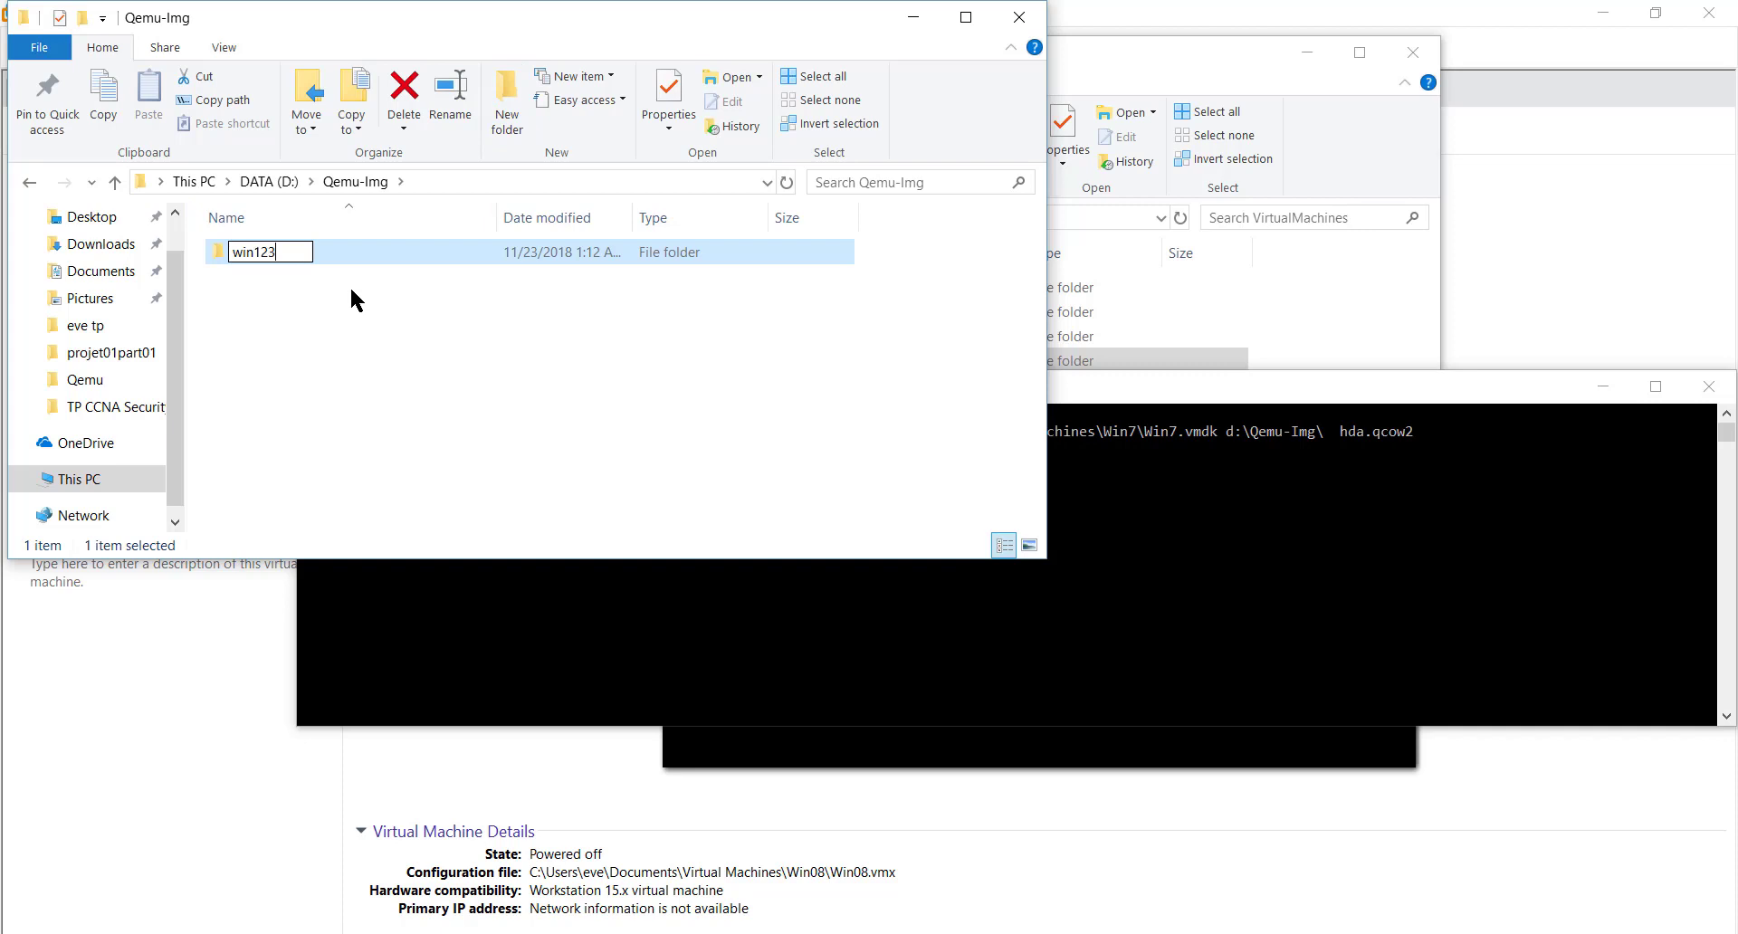
key("BackSpace")
left_click(284, 290)
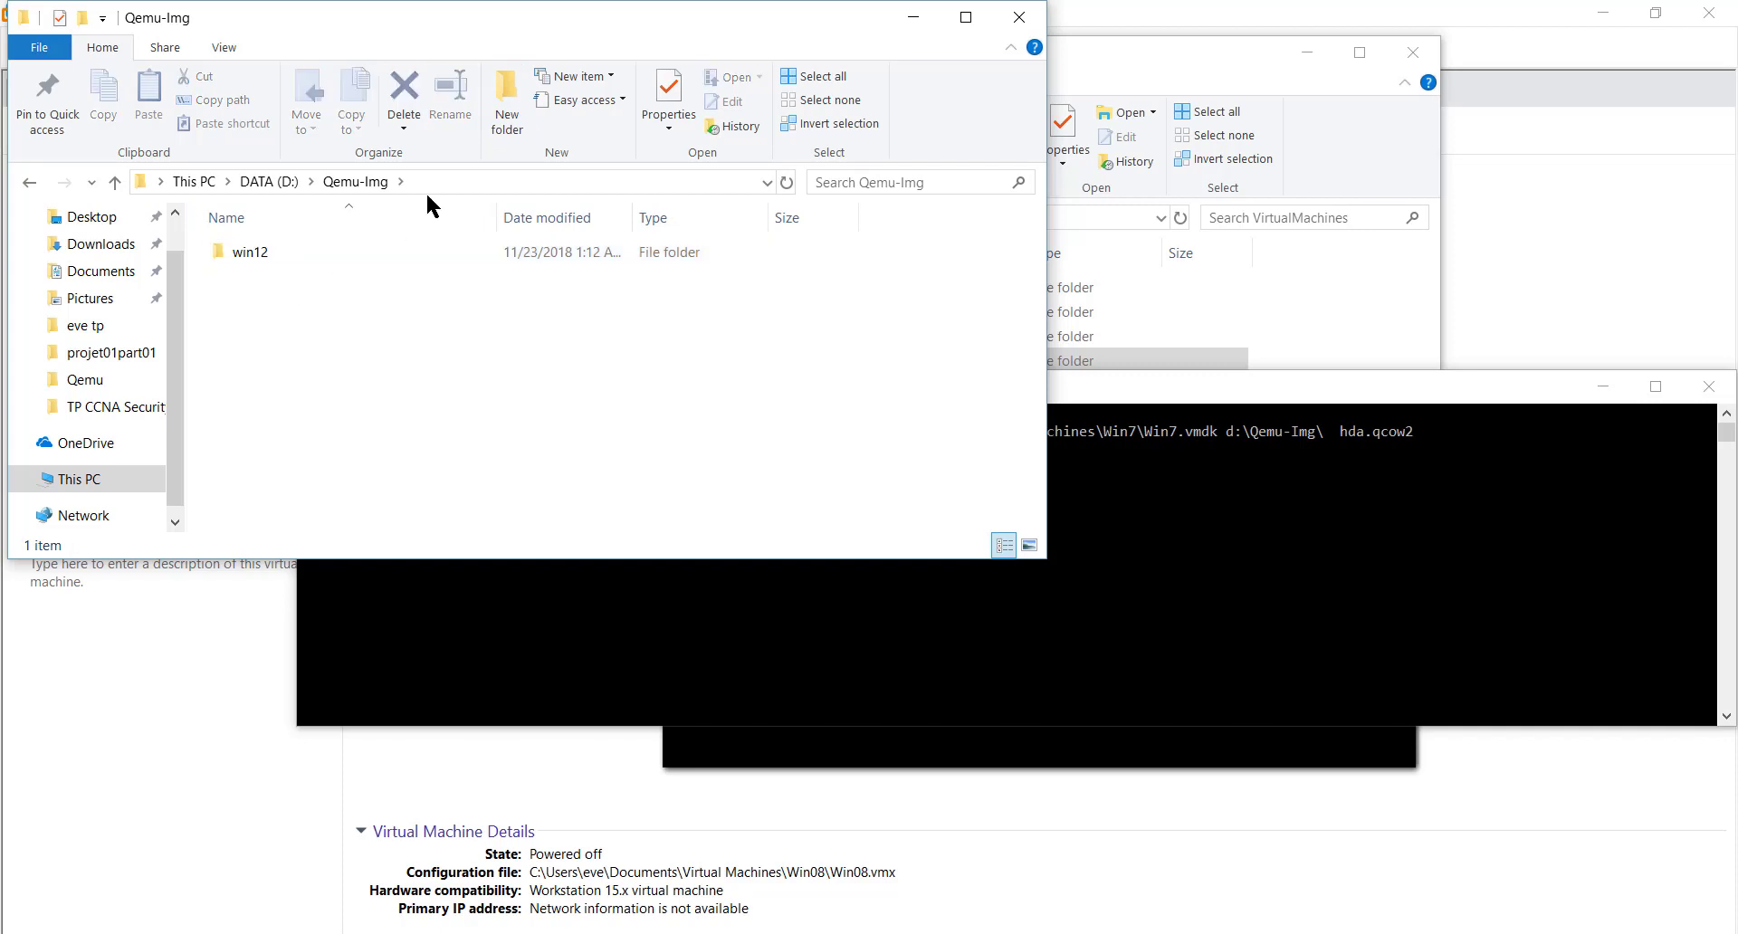
left_click(503, 99)
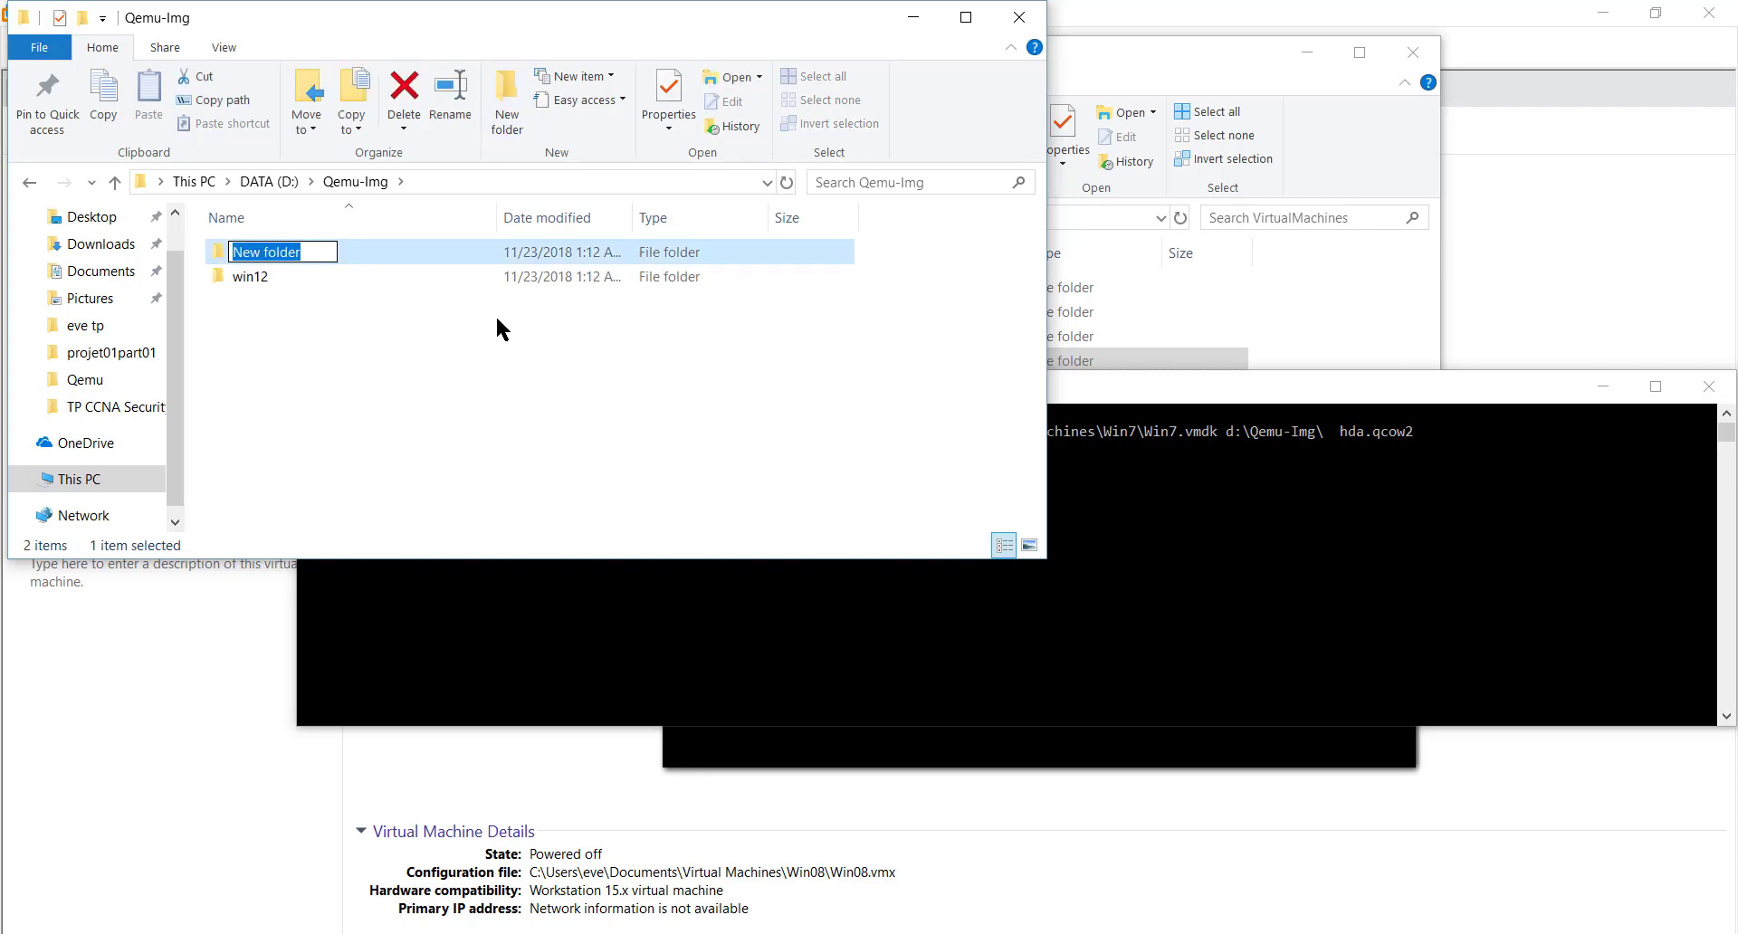
type("win")
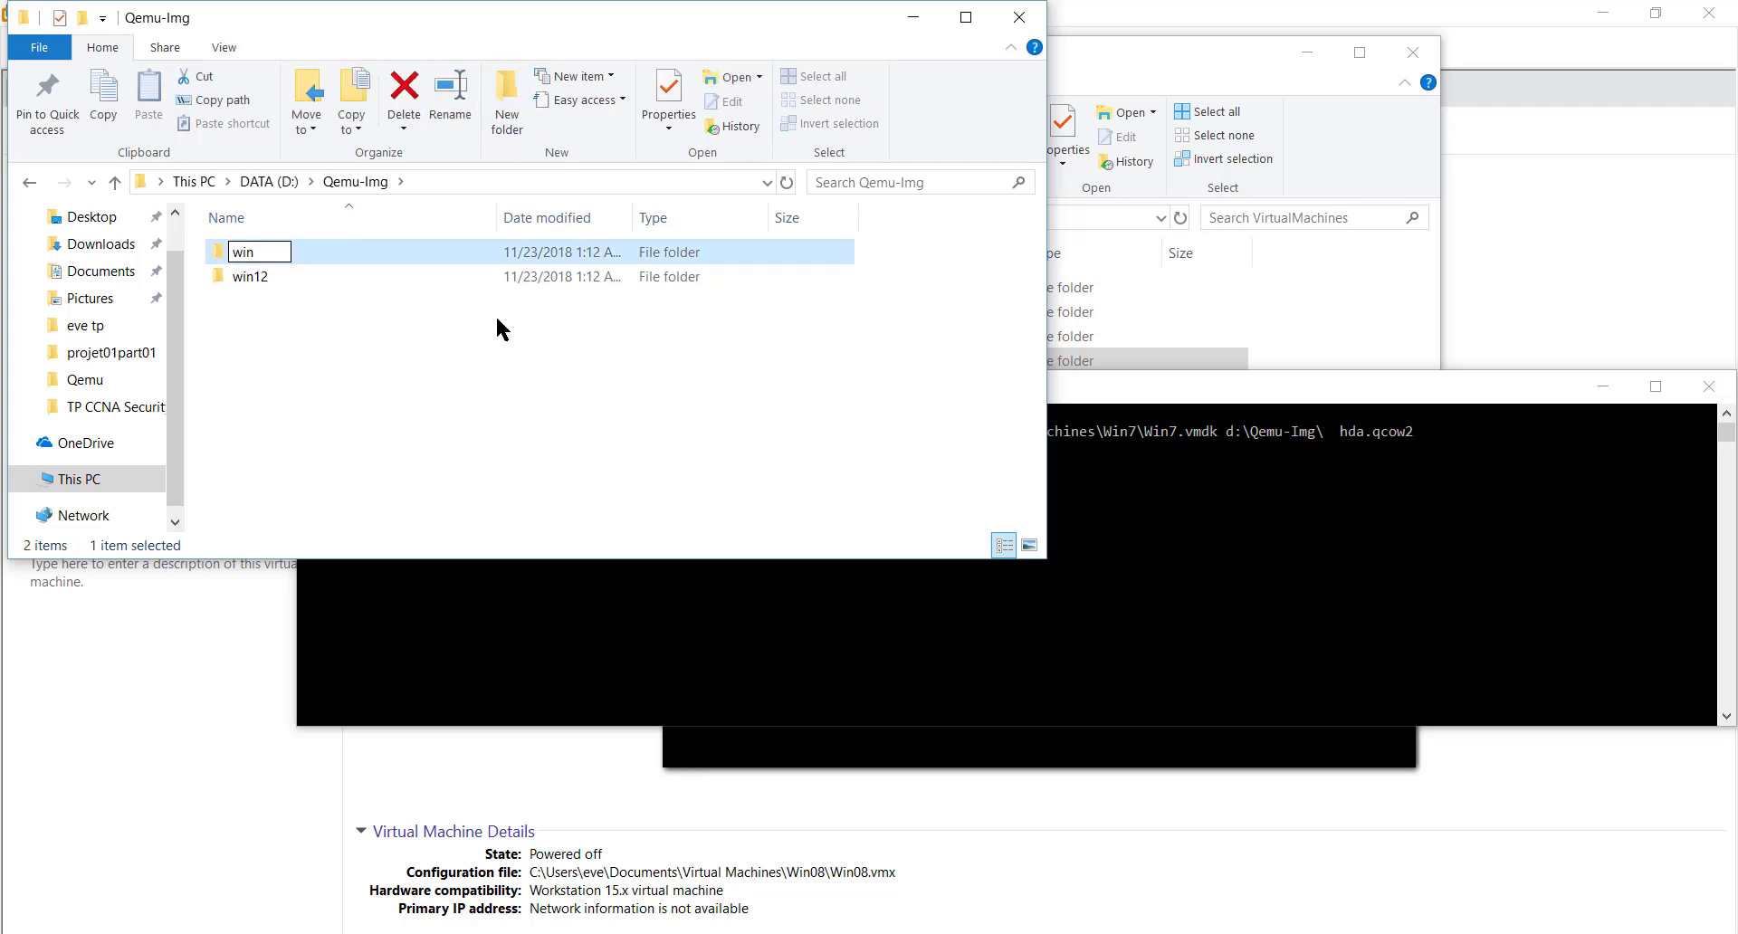
type("16")
key("Return")
left_click(509, 101)
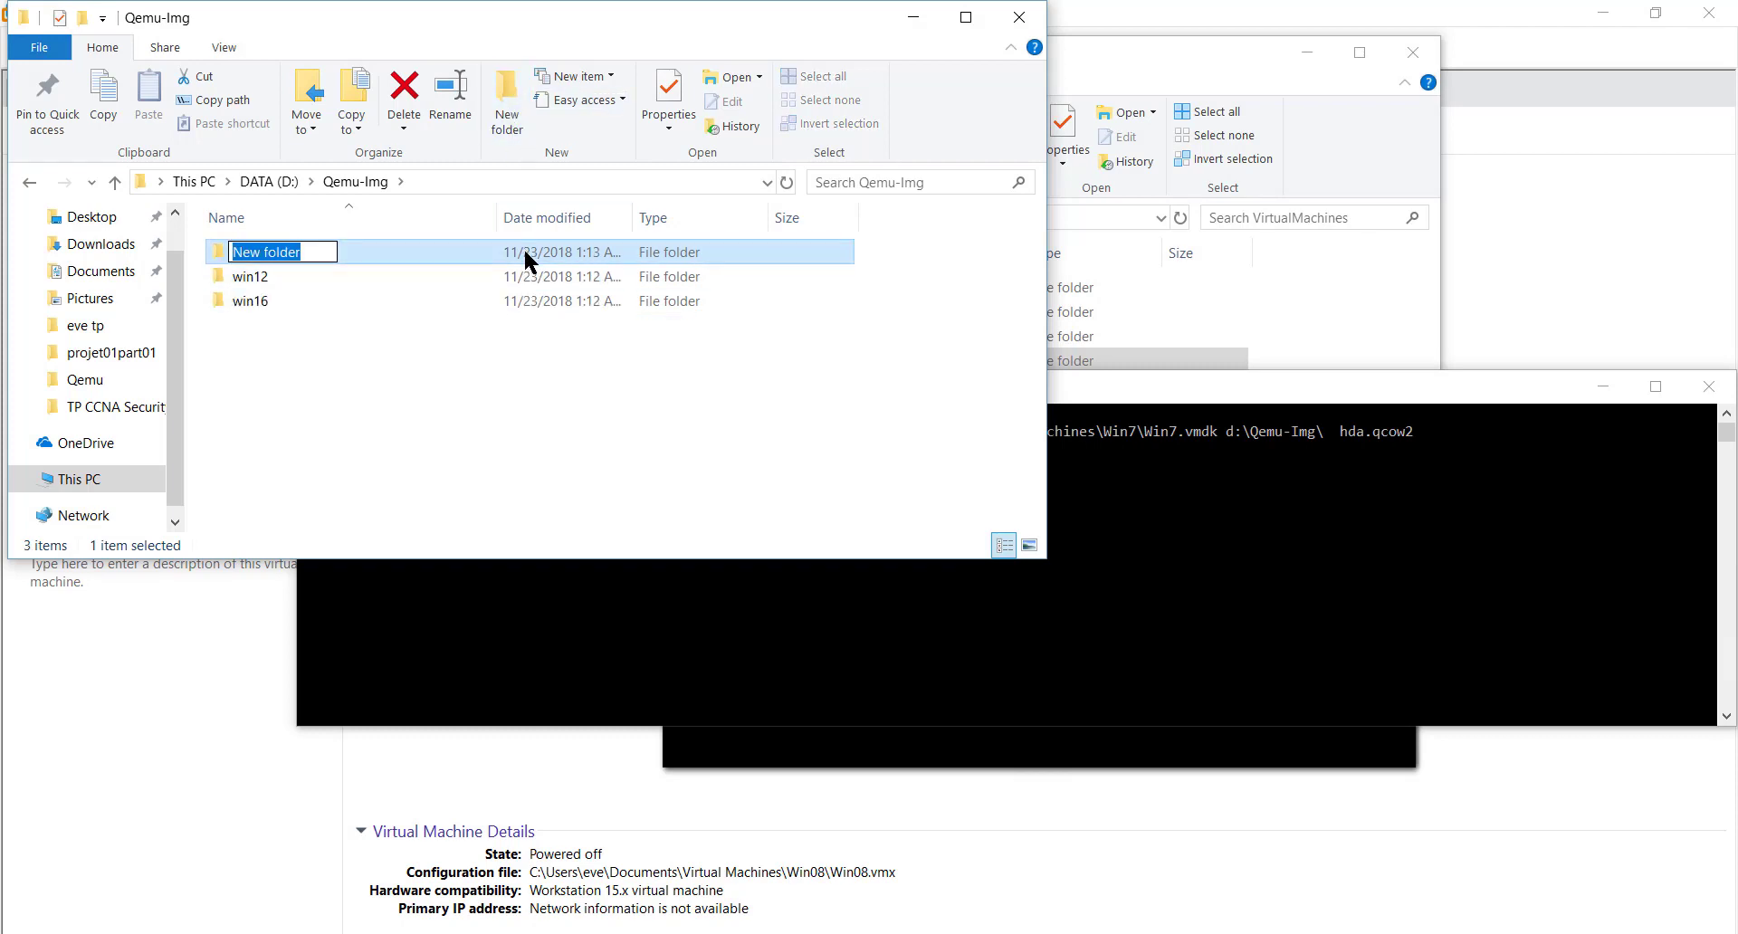
type("win")
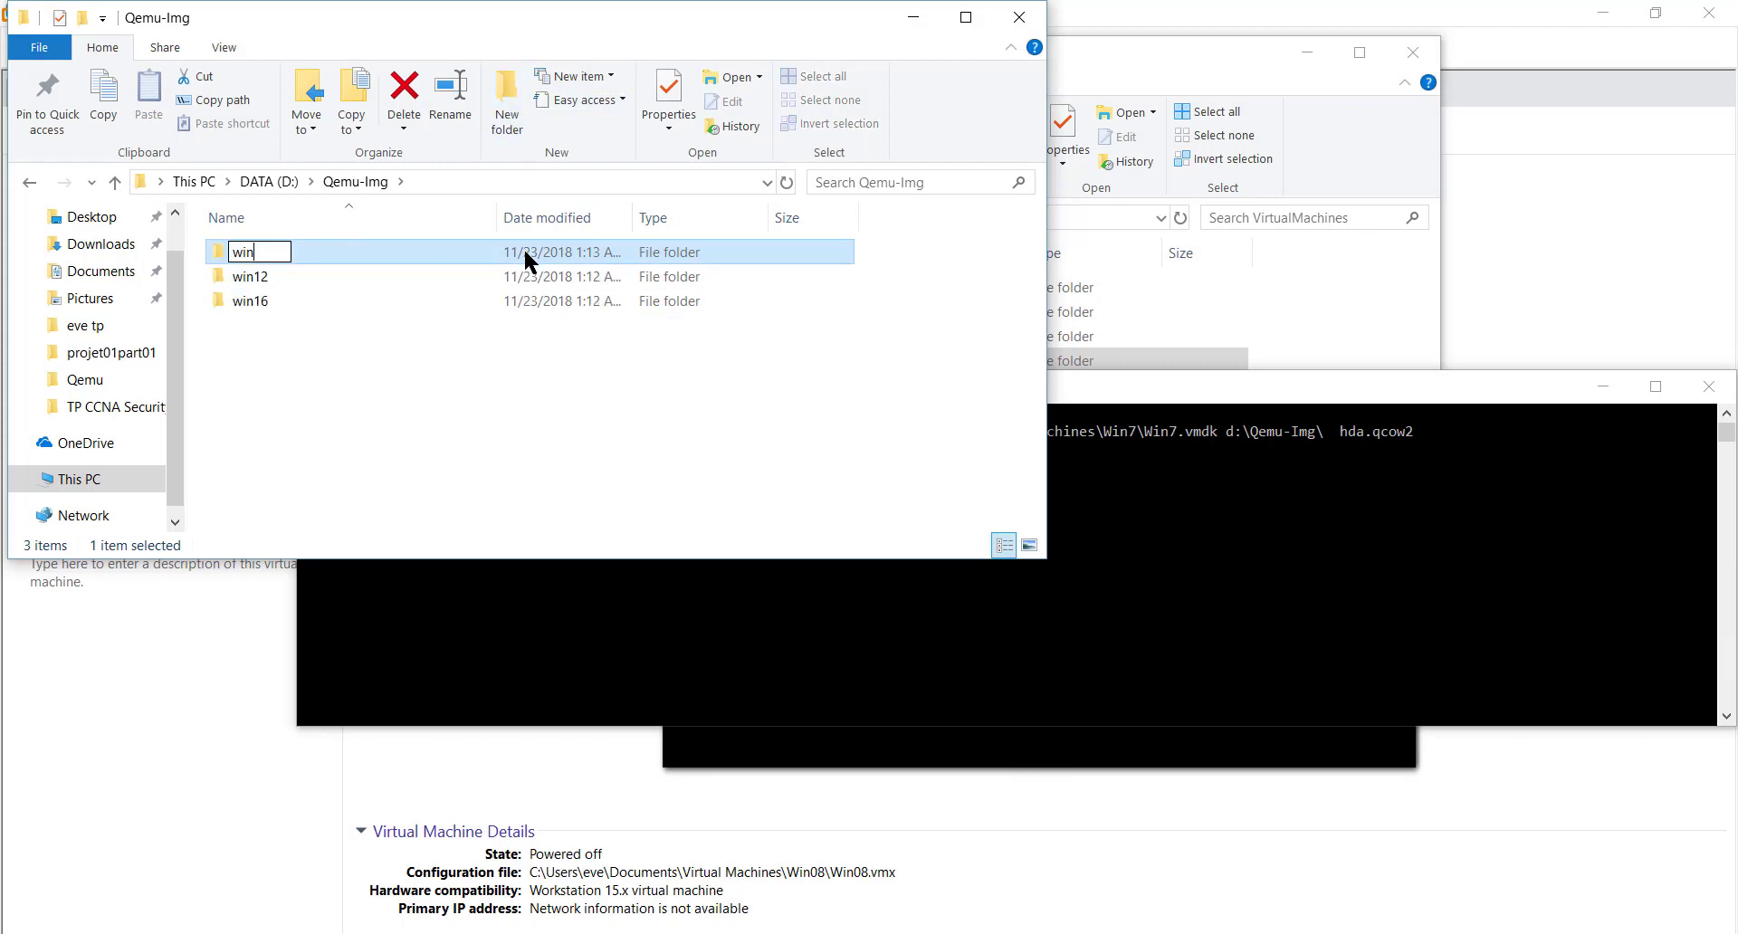
type("08")
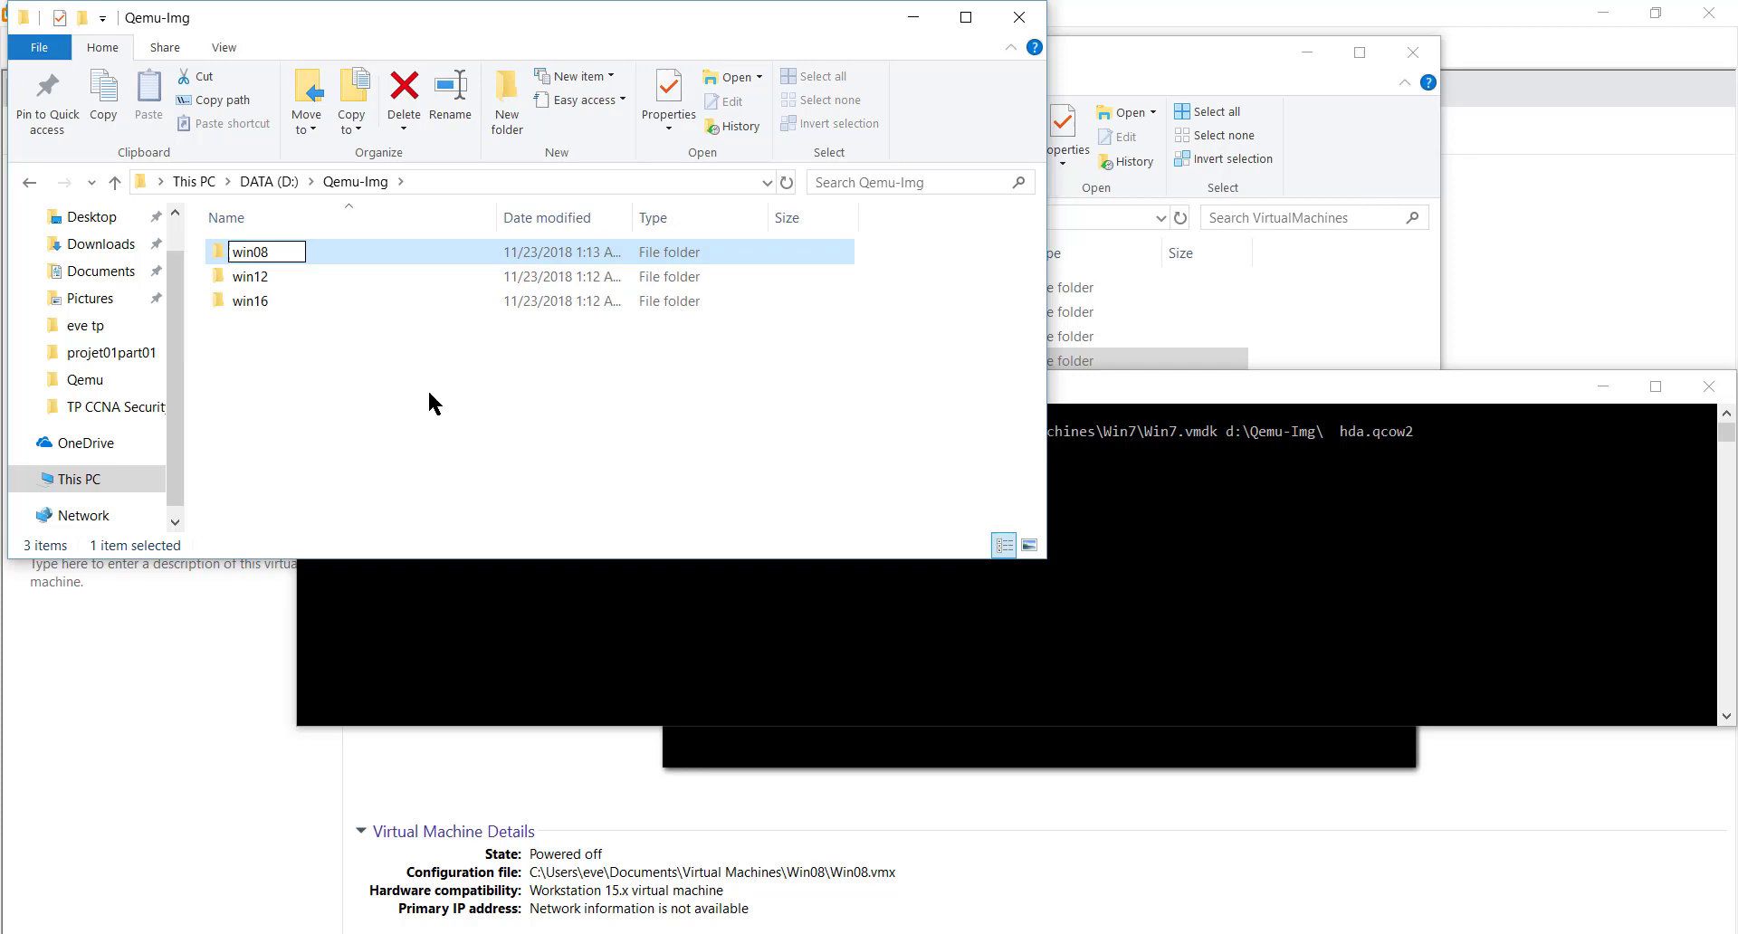
left_click(667, 326)
scroll(1026, 501, "up", 2, "ctrl")
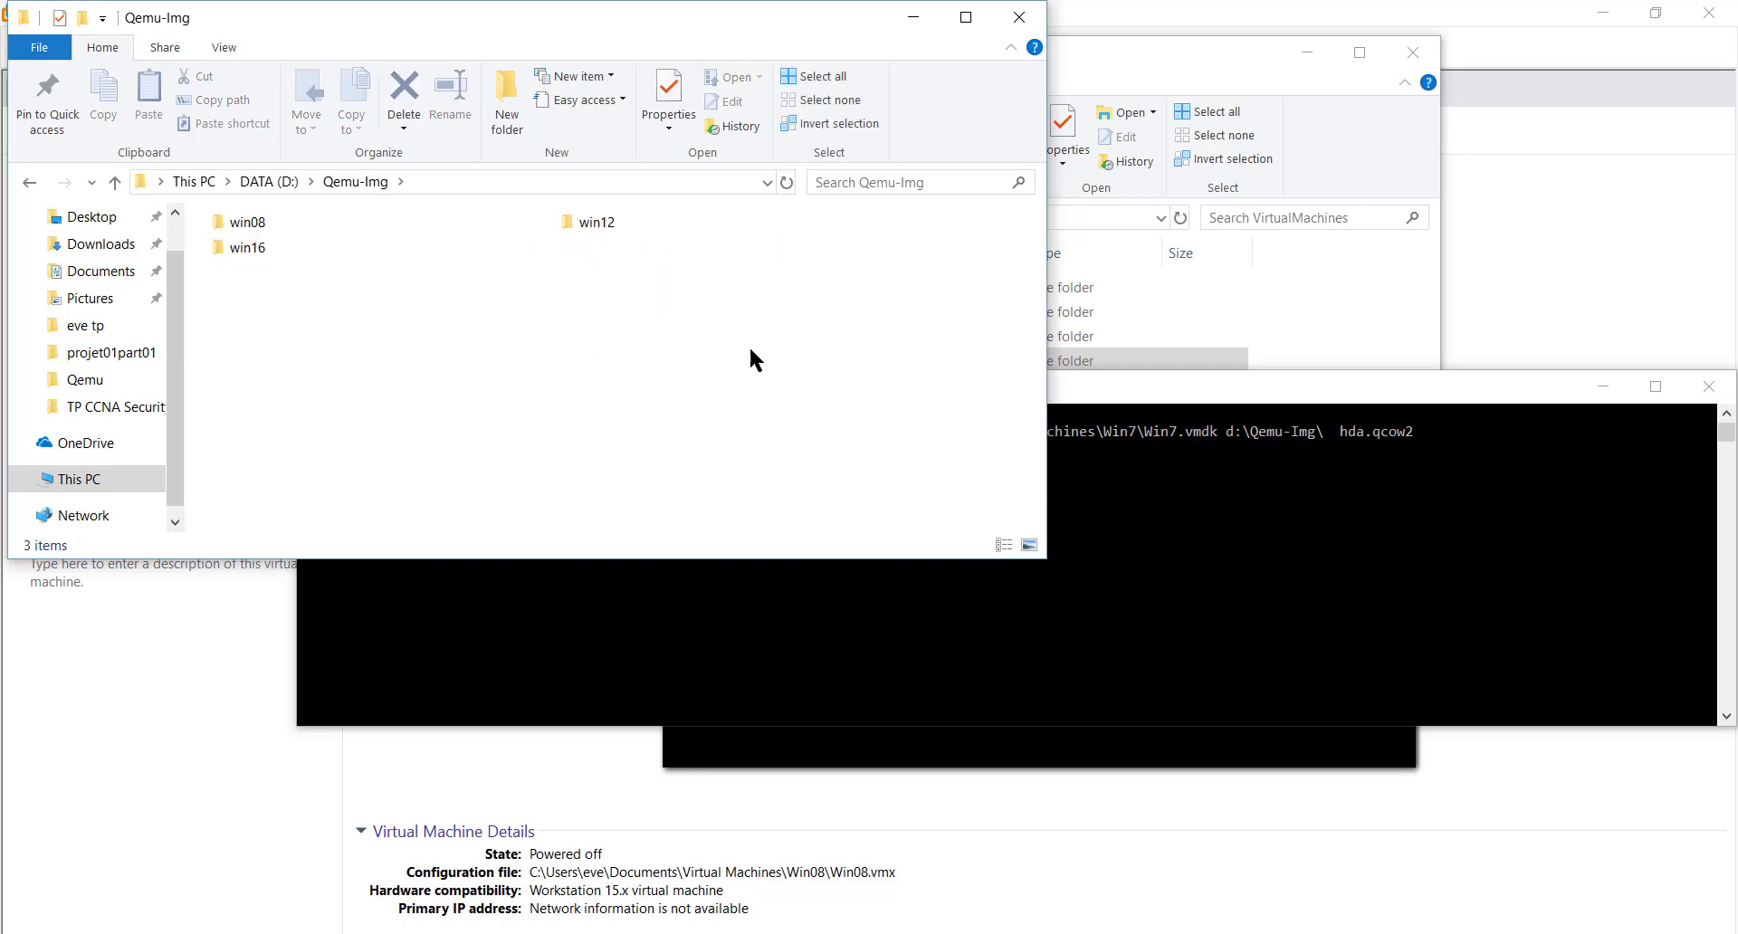
left_click(805, 625)
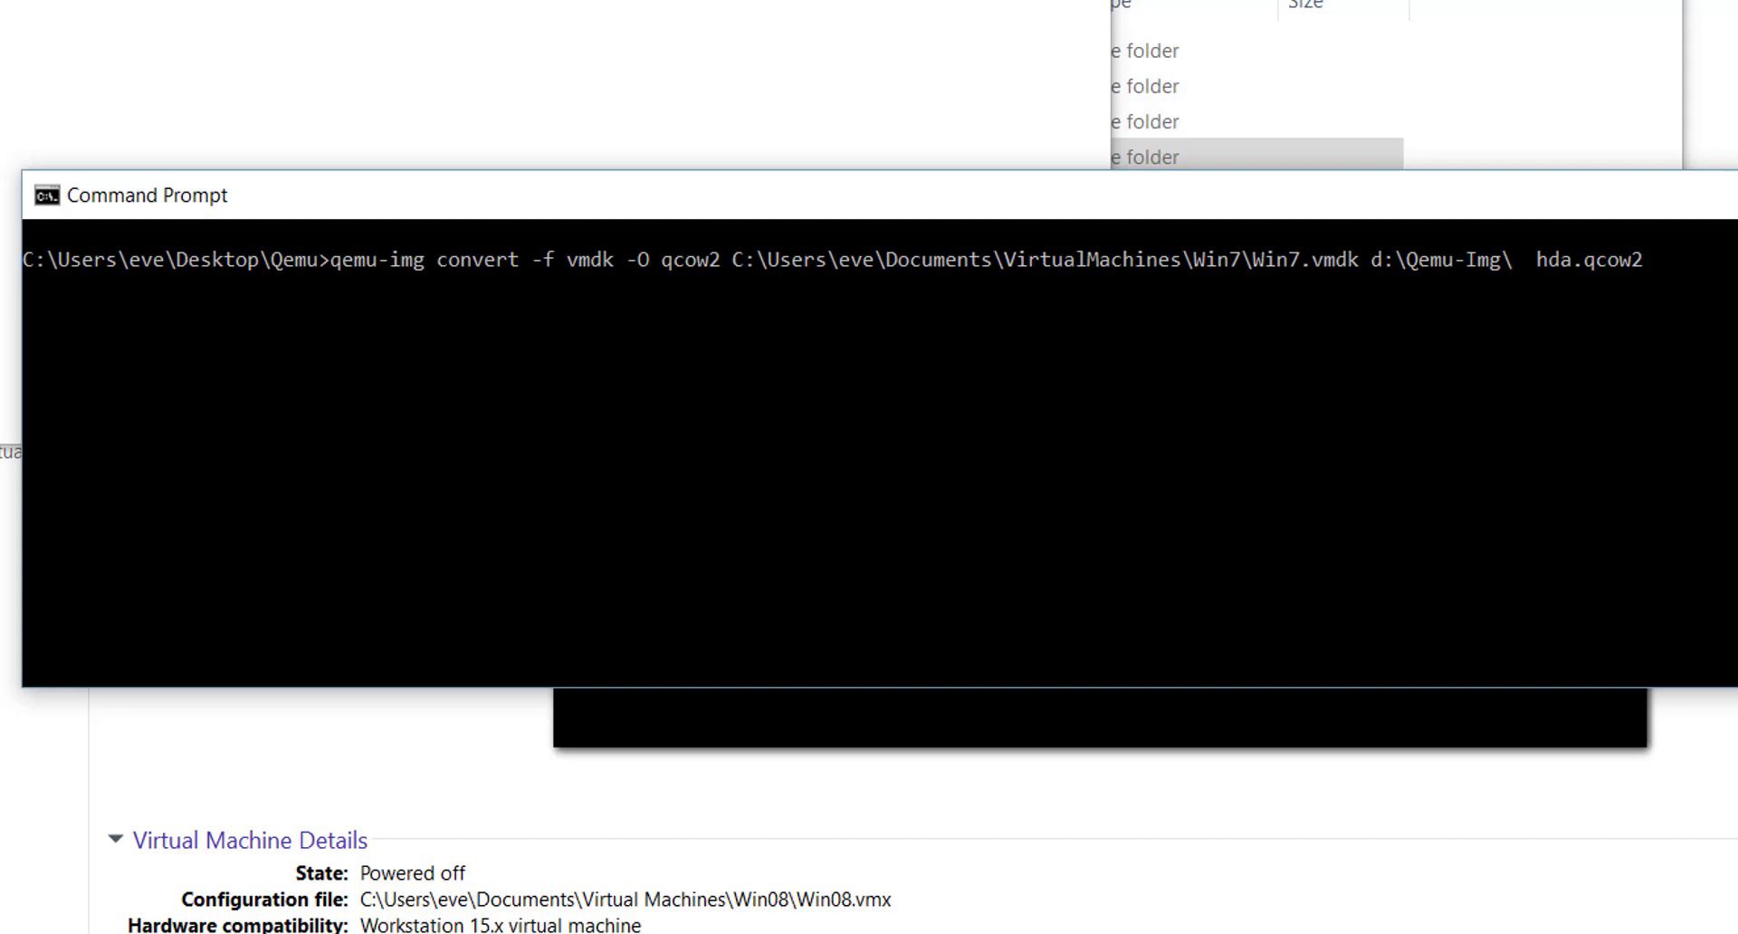
- Change the command's source to Win12\Win12.vmdk and run the conversion
key("Left")
key("Left")
key("Left")
key("Left")
key("Left")
key("Left")
key("Left")
key("Left")
key("Left")
key("Left")
key("Left")
key("Left")
key("Left")
key("Left")
key("Left")
key("Left")
key("Left")
key("Left")
key("Left")
key("Left")
key("BackSpace")
type("12")
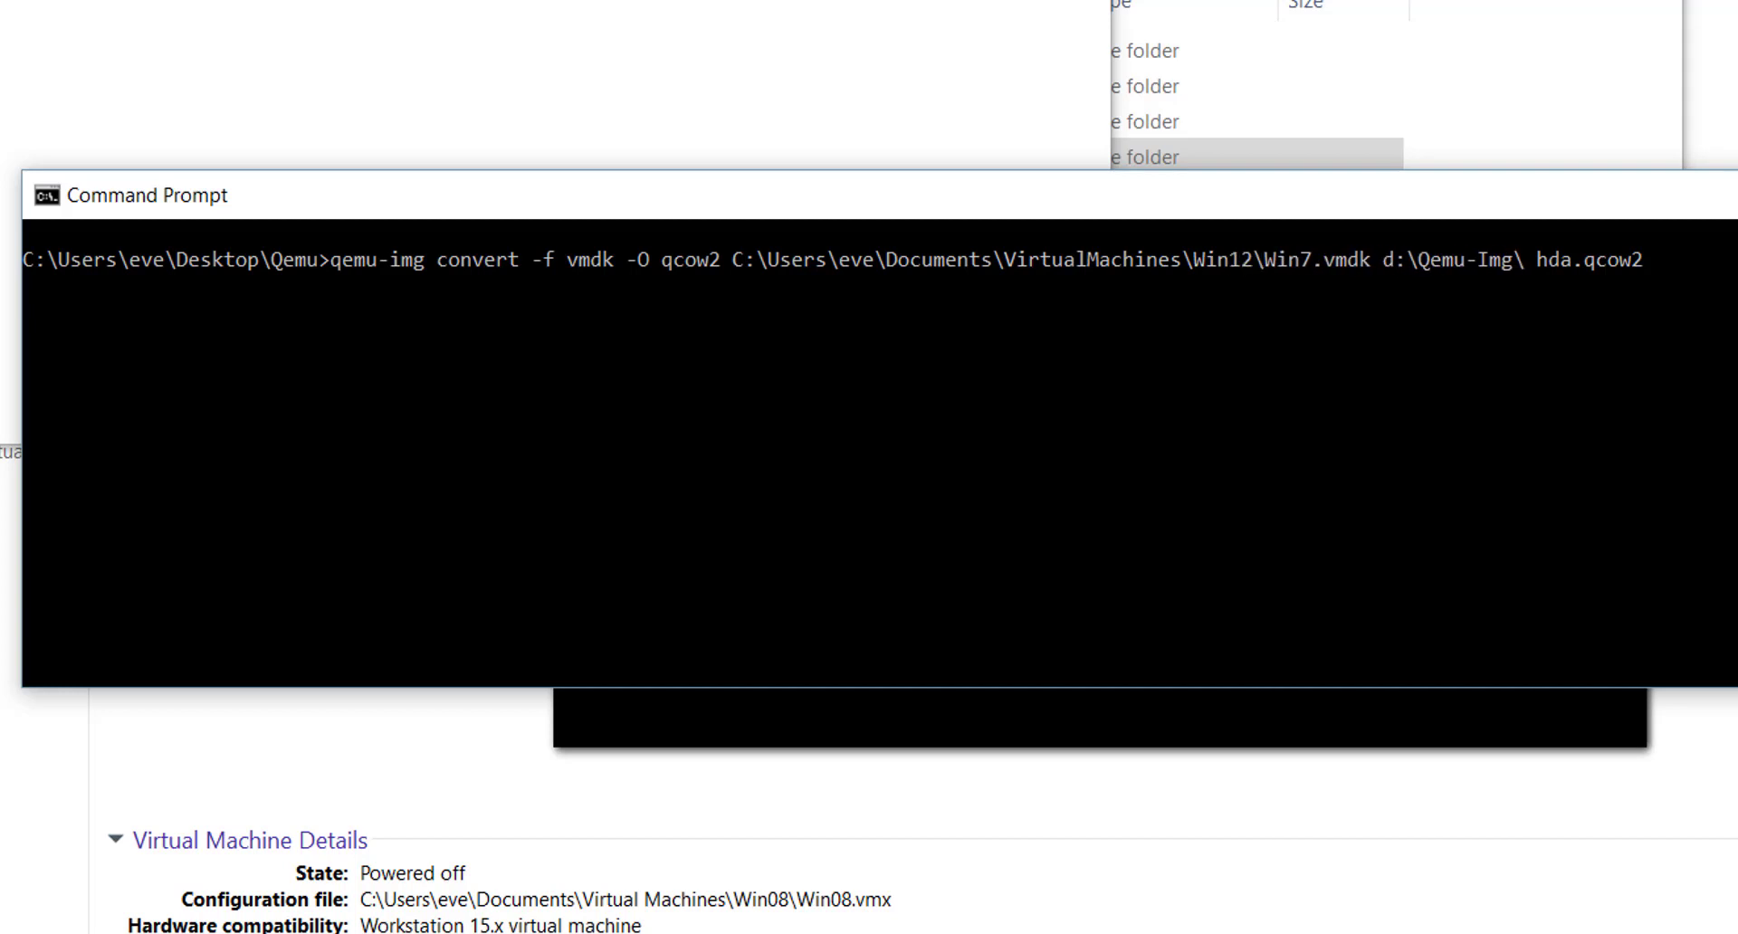
key("Right")
key("Right")
key("Right")
key("Right")
key("Right")
key("BackSpace")
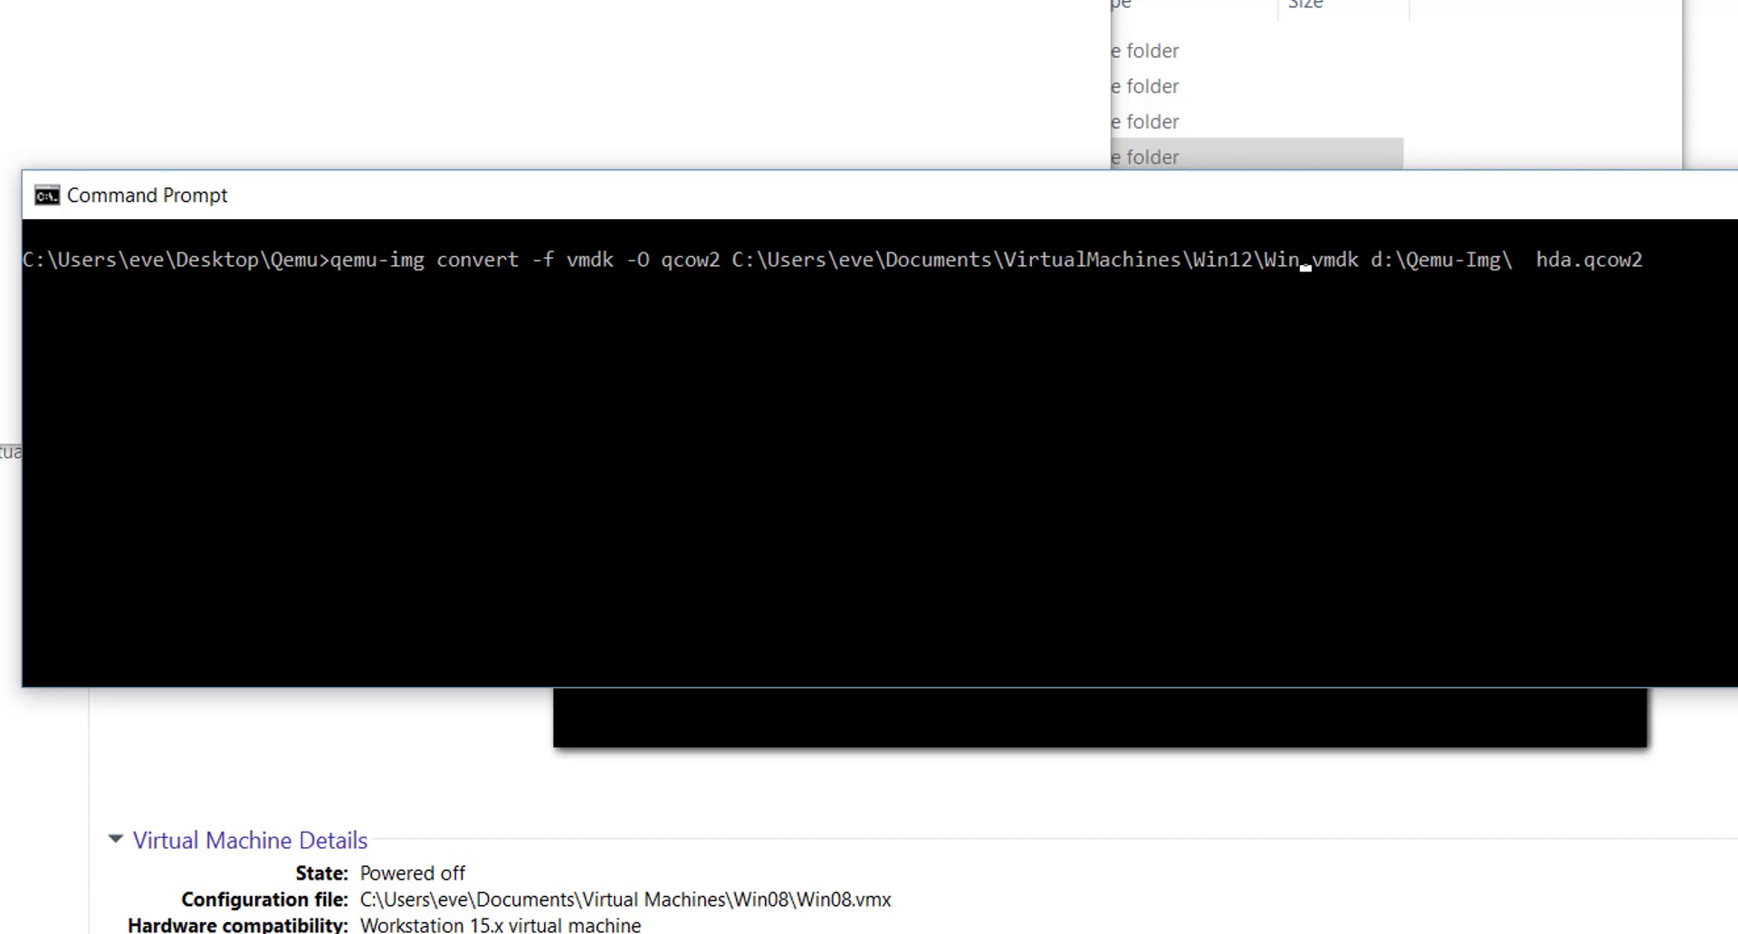
type("12")
key("Right")
key("Right")
key("Right")
key("Right")
key("Right")
key("Right")
key("Right")
key("Right")
key("Right")
key("Right")
key("Right")
key("Right")
key("Right")
key("Right")
key("Right")
key("Right")
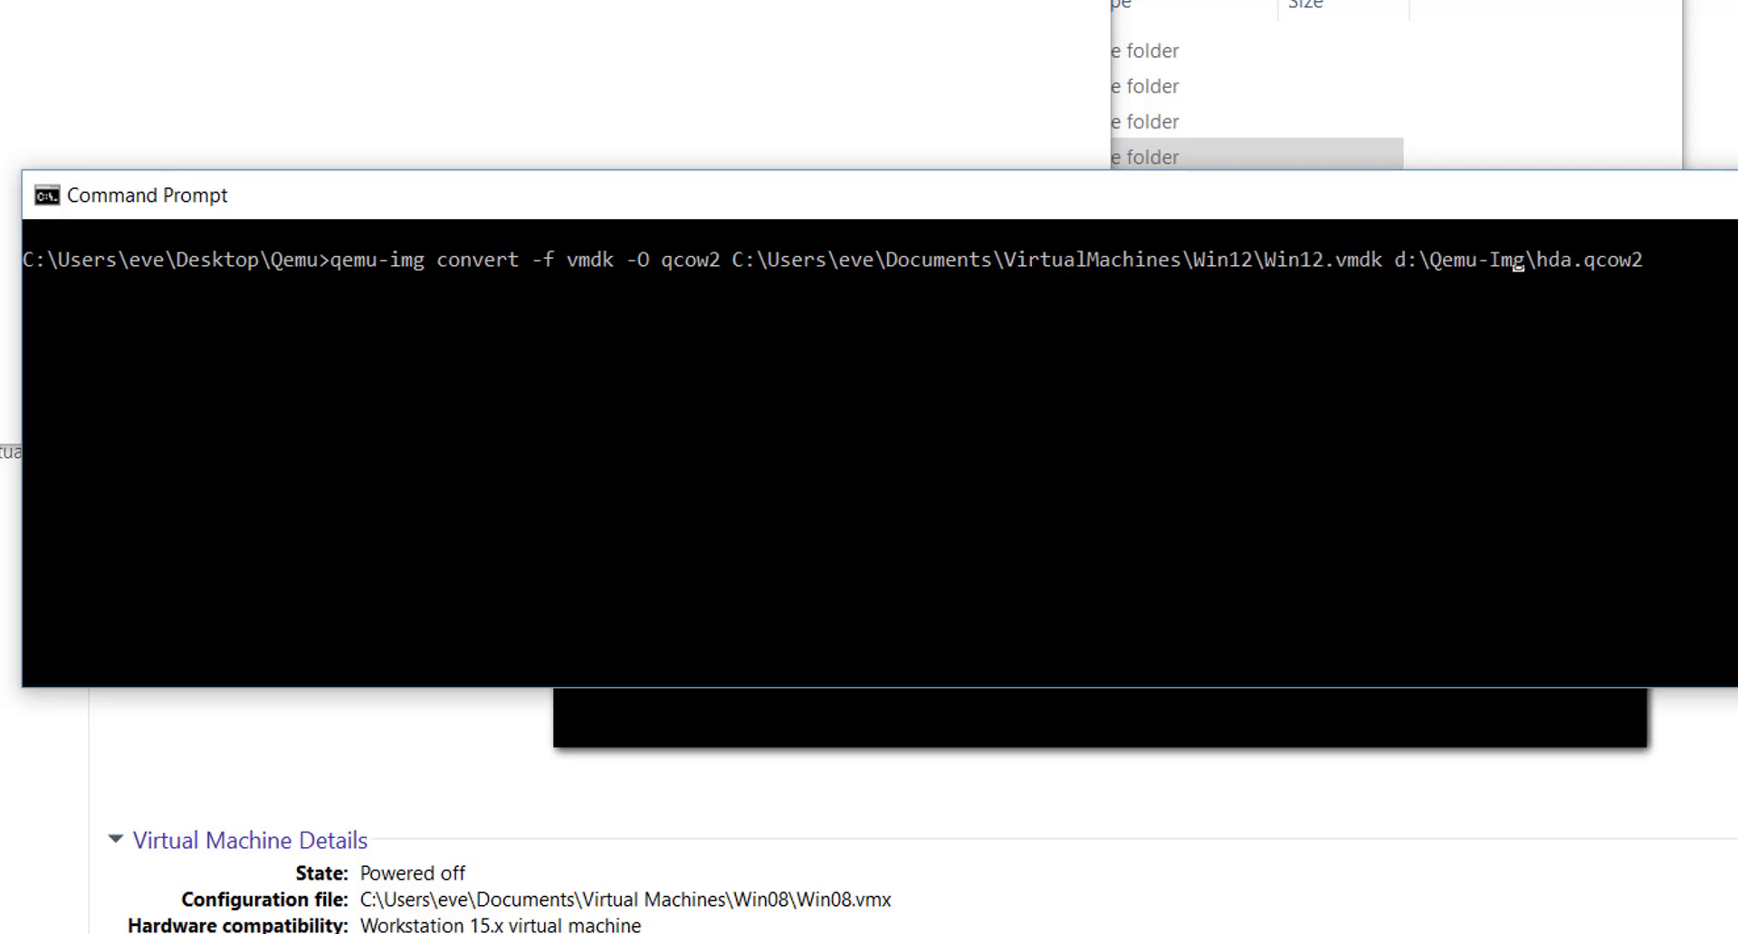
key("Return")
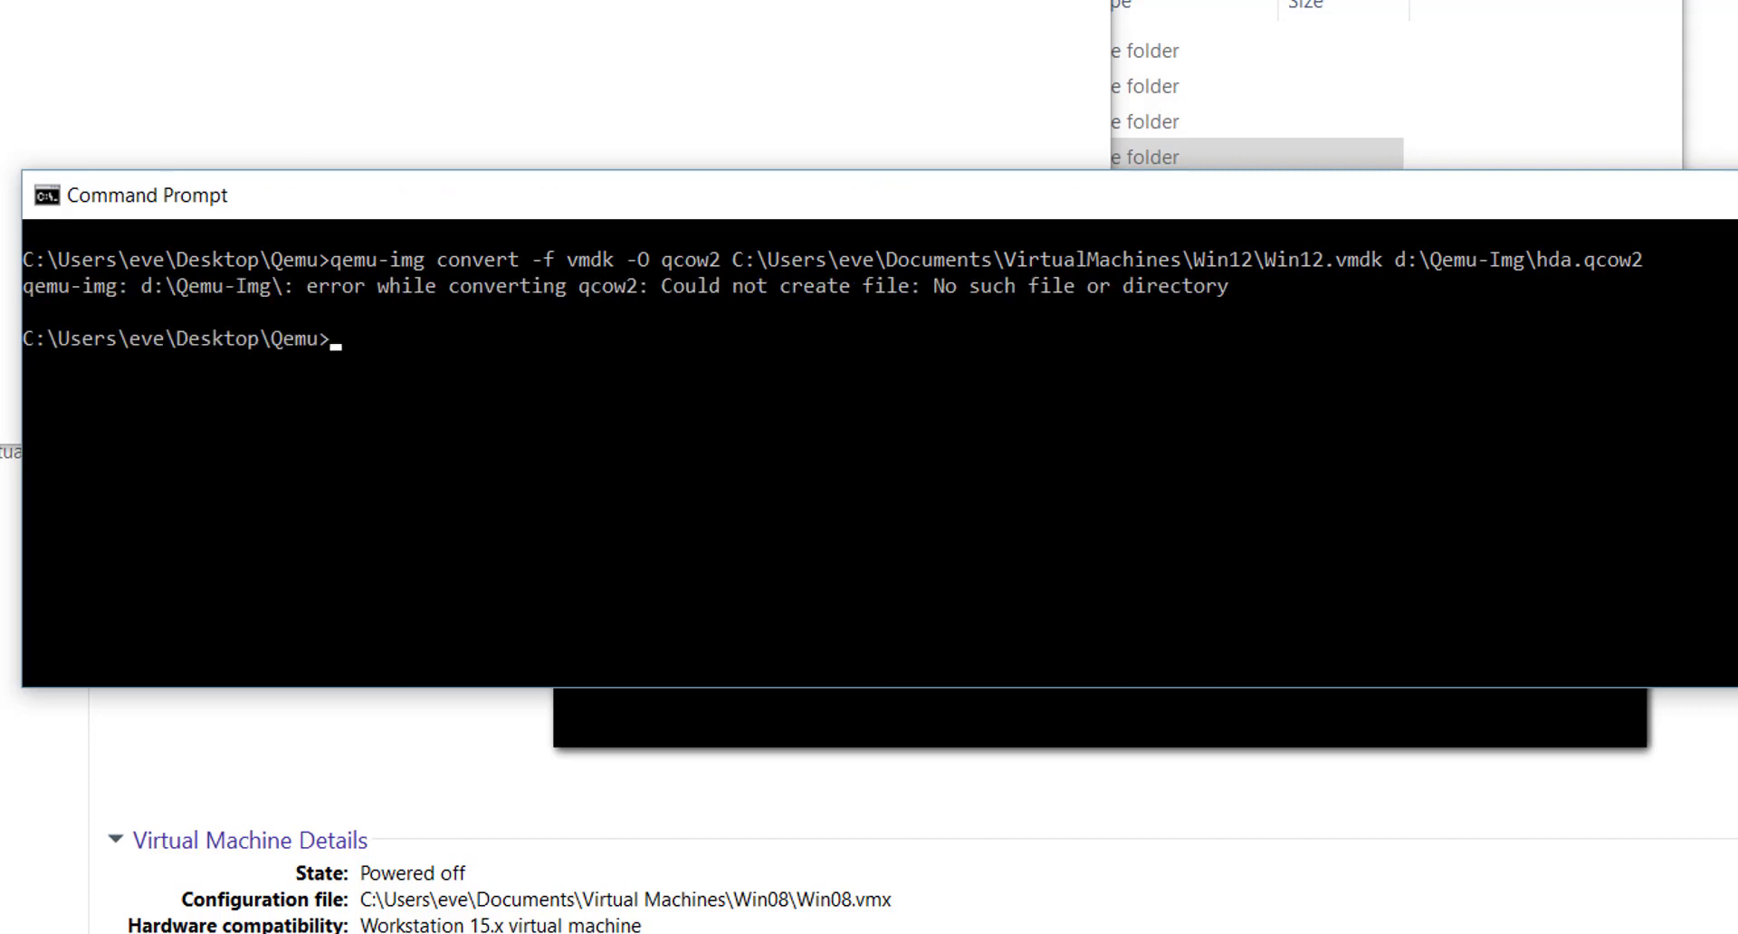
- Rerun the conversion with hda.qcow2 appended to the d:\Qemu-Img\ output path
key("Up")
key("BackSpace")
key("BackSpace")
key("BackSpace")
key("BackSpace")
key("BackSpace")
key("BackSpace")
key("BackSpace")
key("BackSpace")
key("BackSpace")
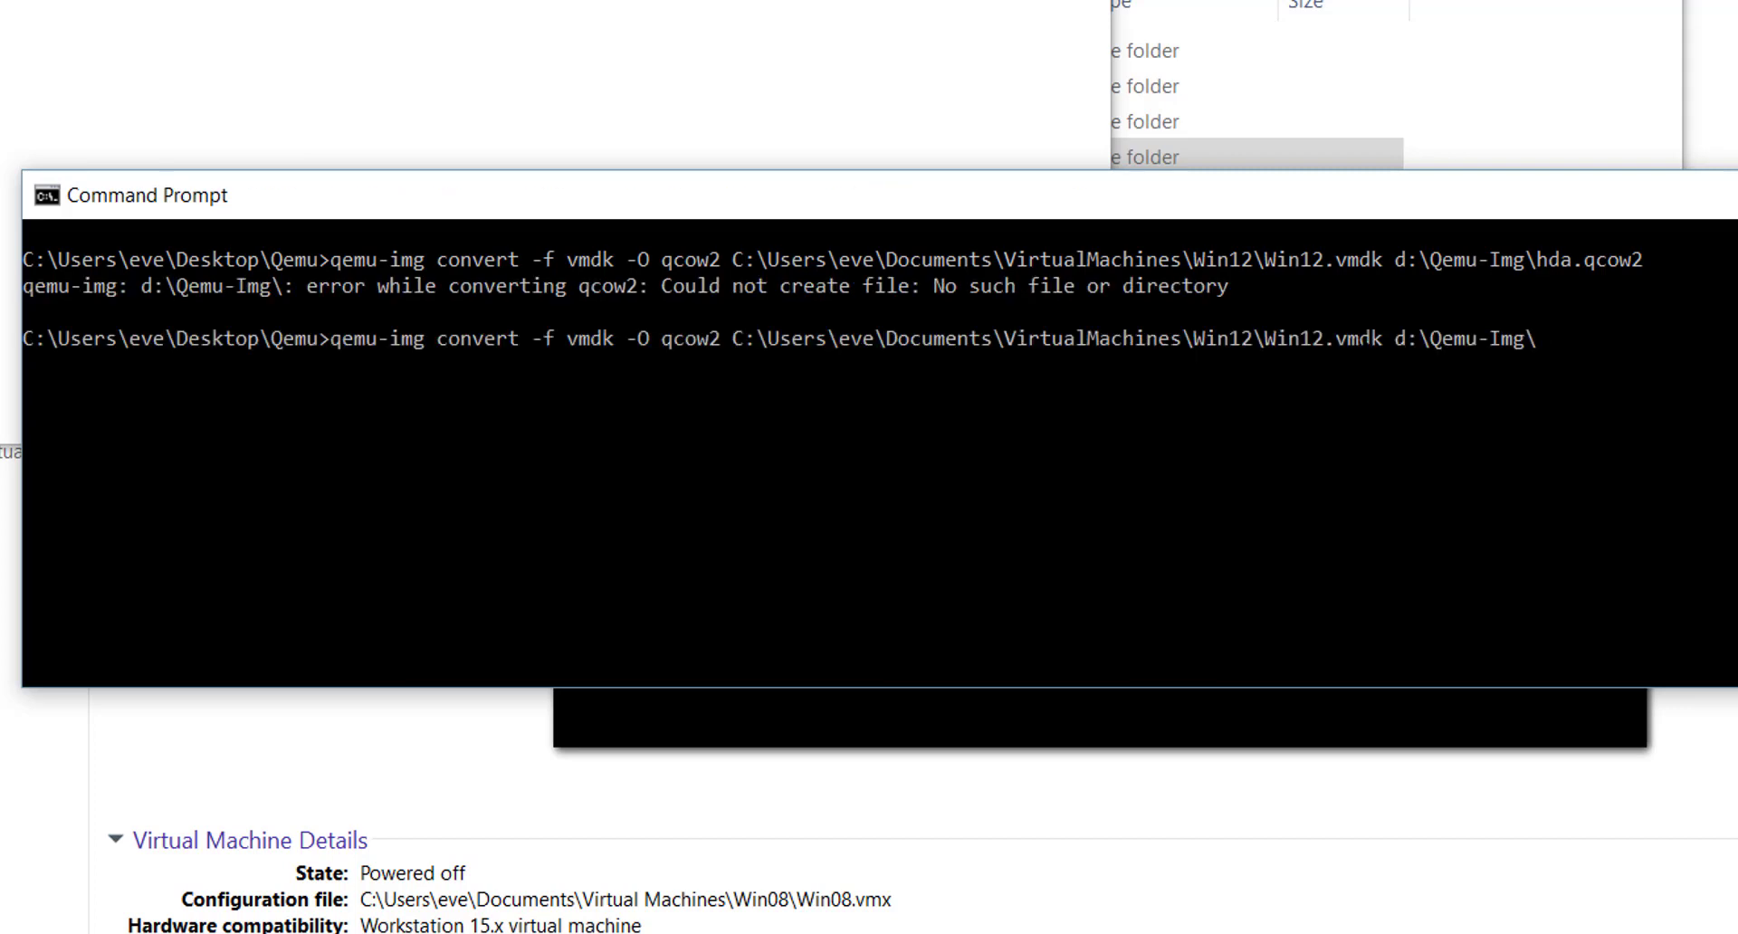
type("hda.qcow2")
key("Return")
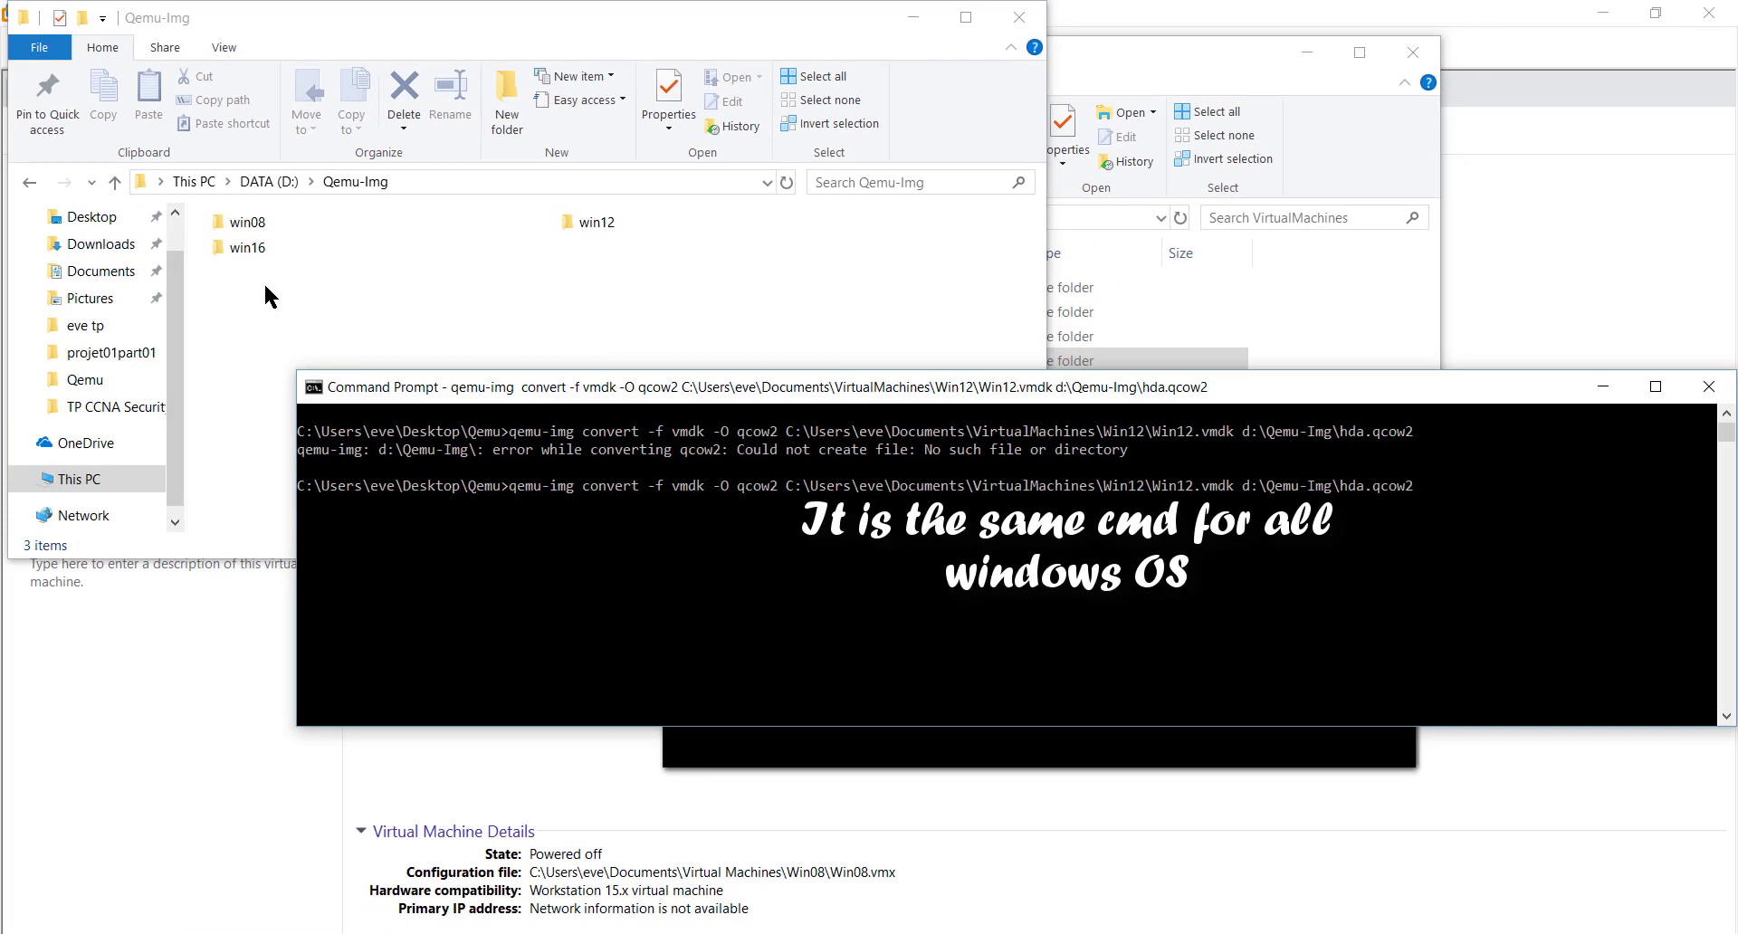
- Move the converted hda.qcow2 into the win08 folder
left_click(266, 286)
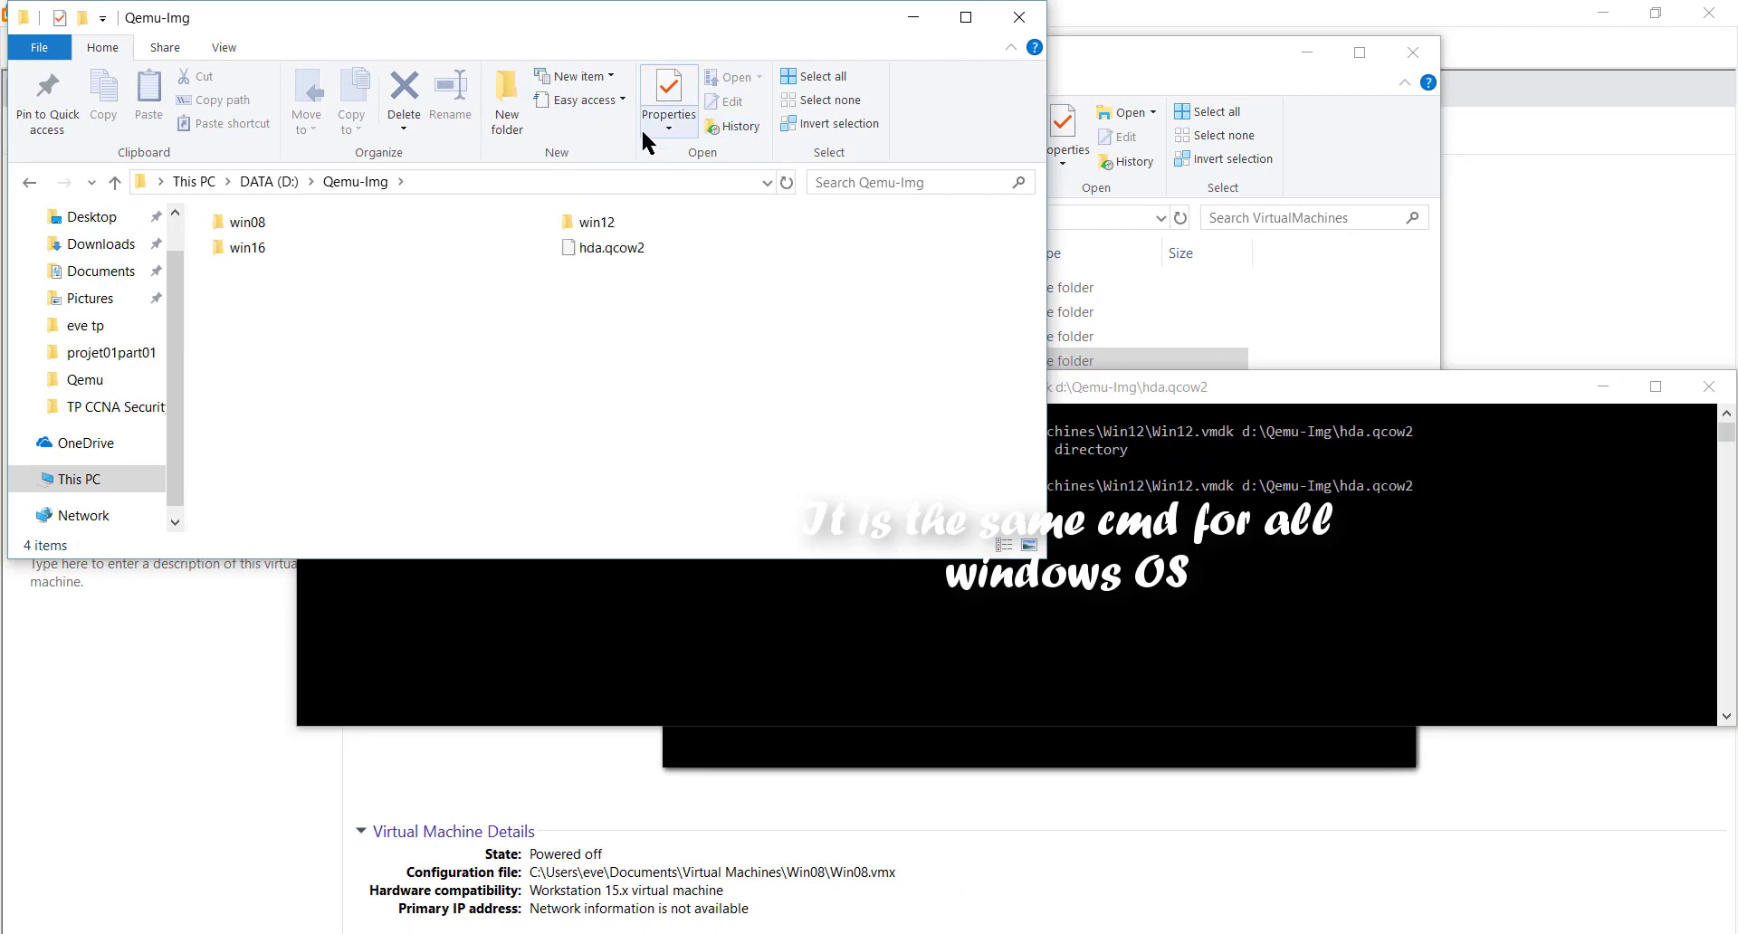
left_click(634, 251)
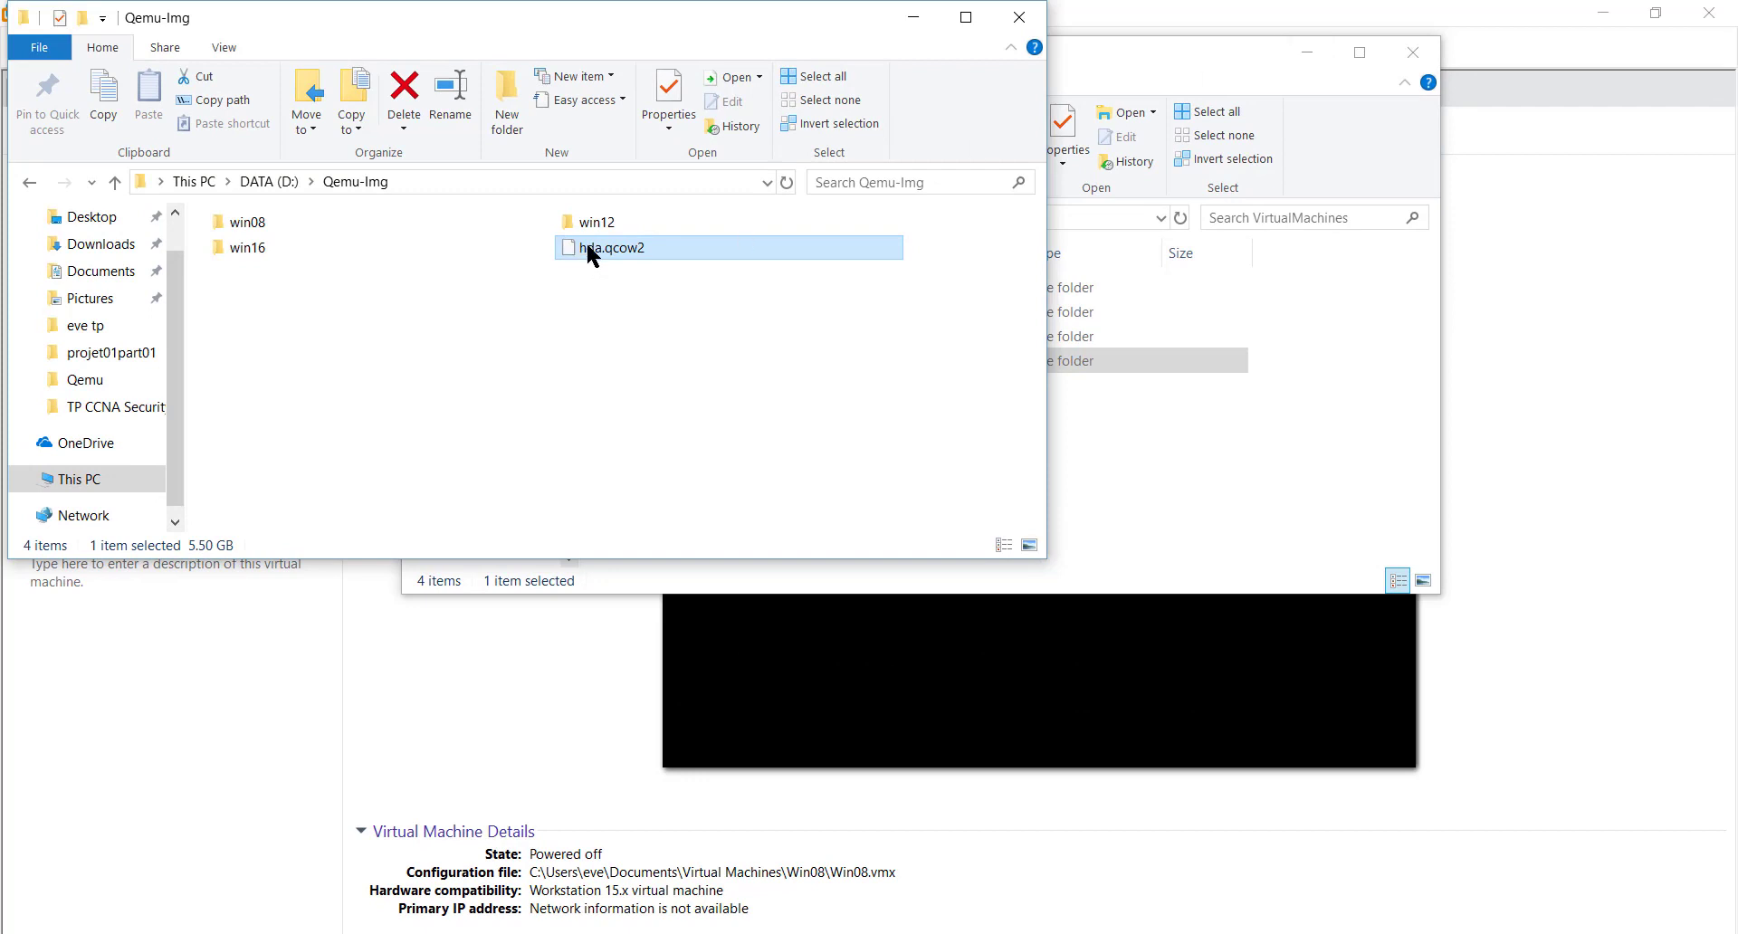
left_click_drag(586, 242, 274, 215)
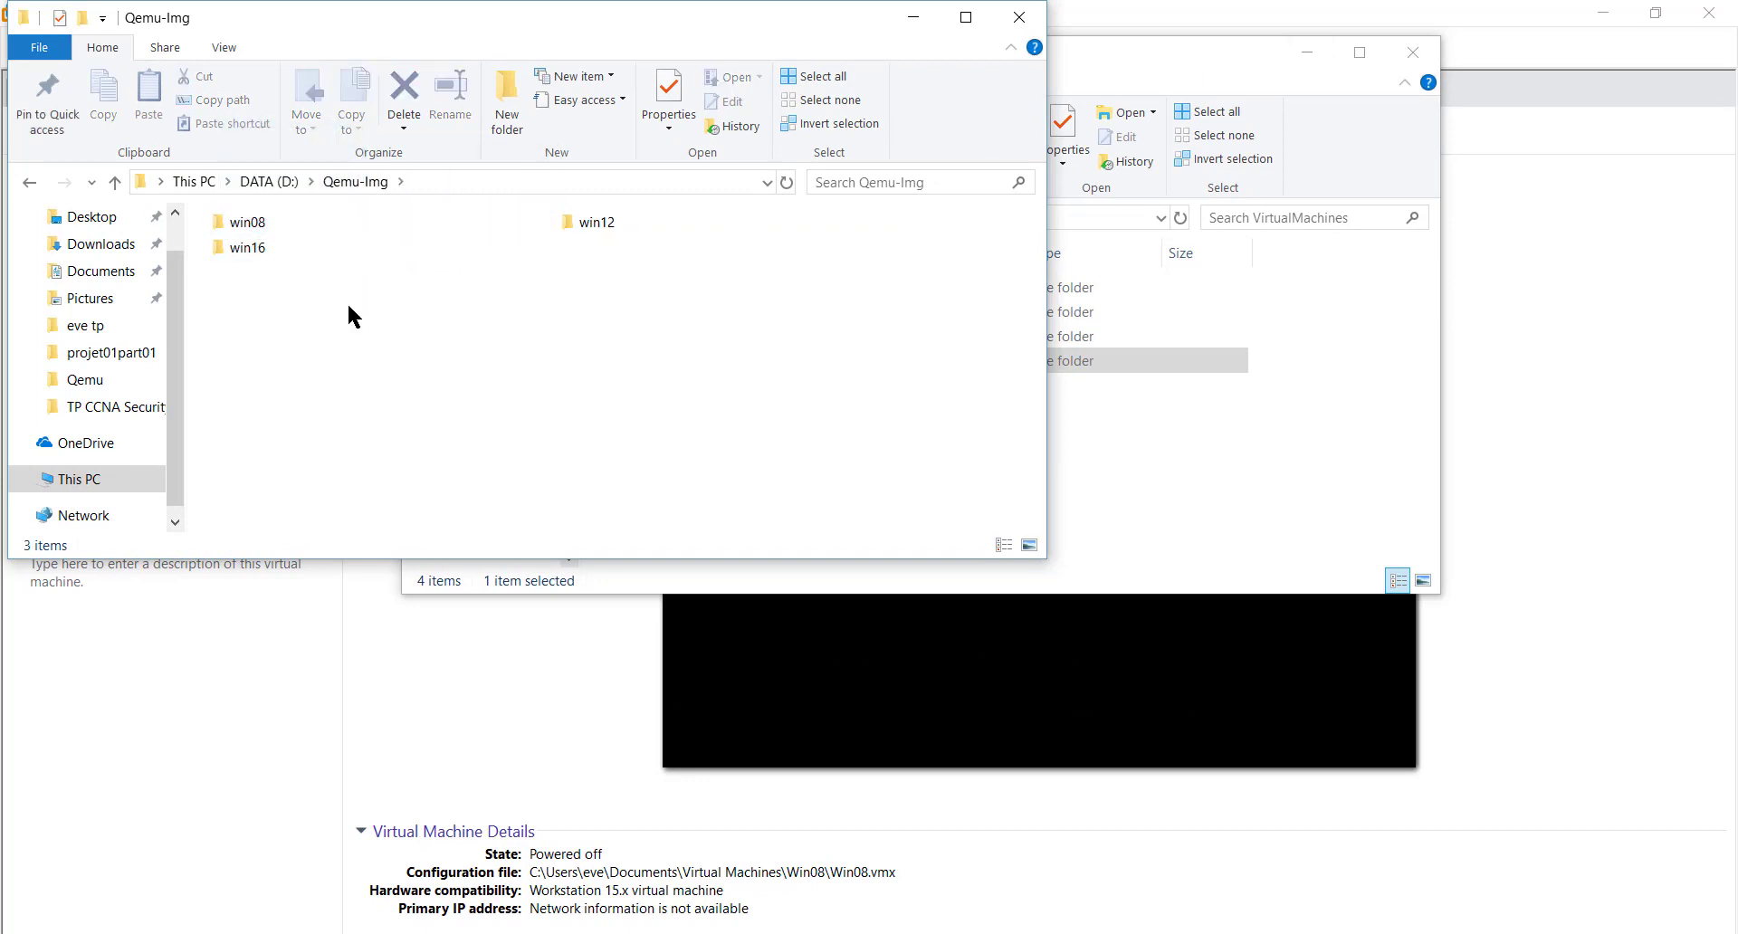
- Check the combined size of win08, win12 and win16 (22.7 GB) in Properties, then cancel
left_click_drag(225, 353, 594, 181)
right_click(259, 242)
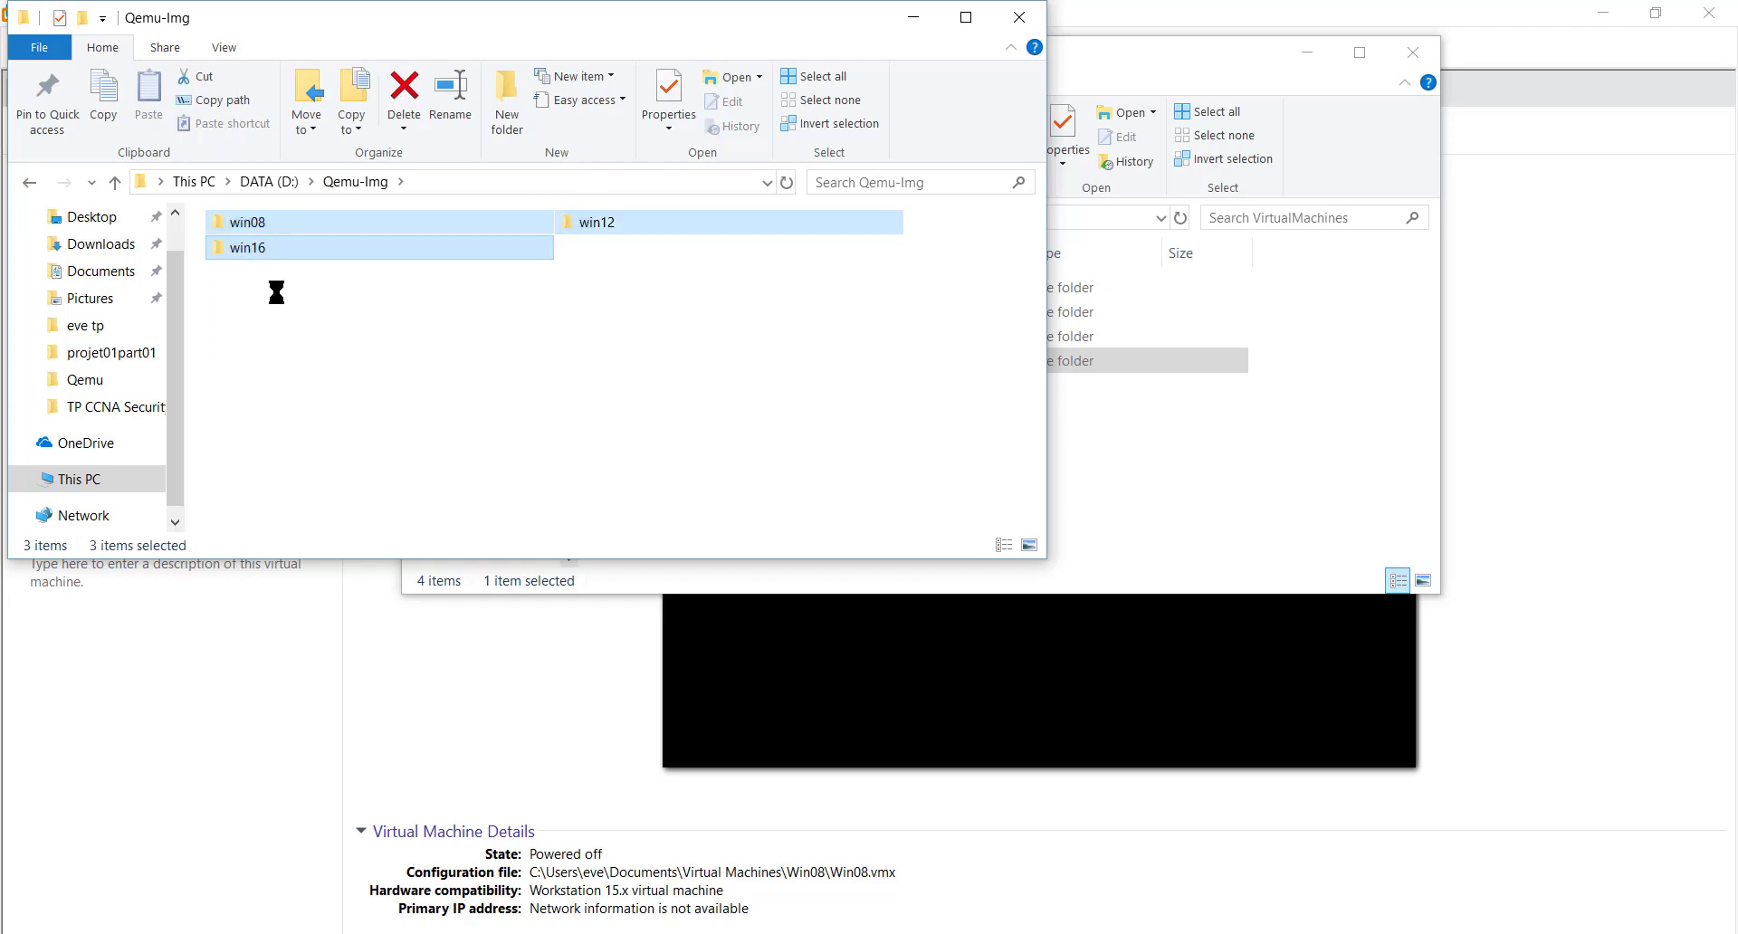
left_click(391, 790)
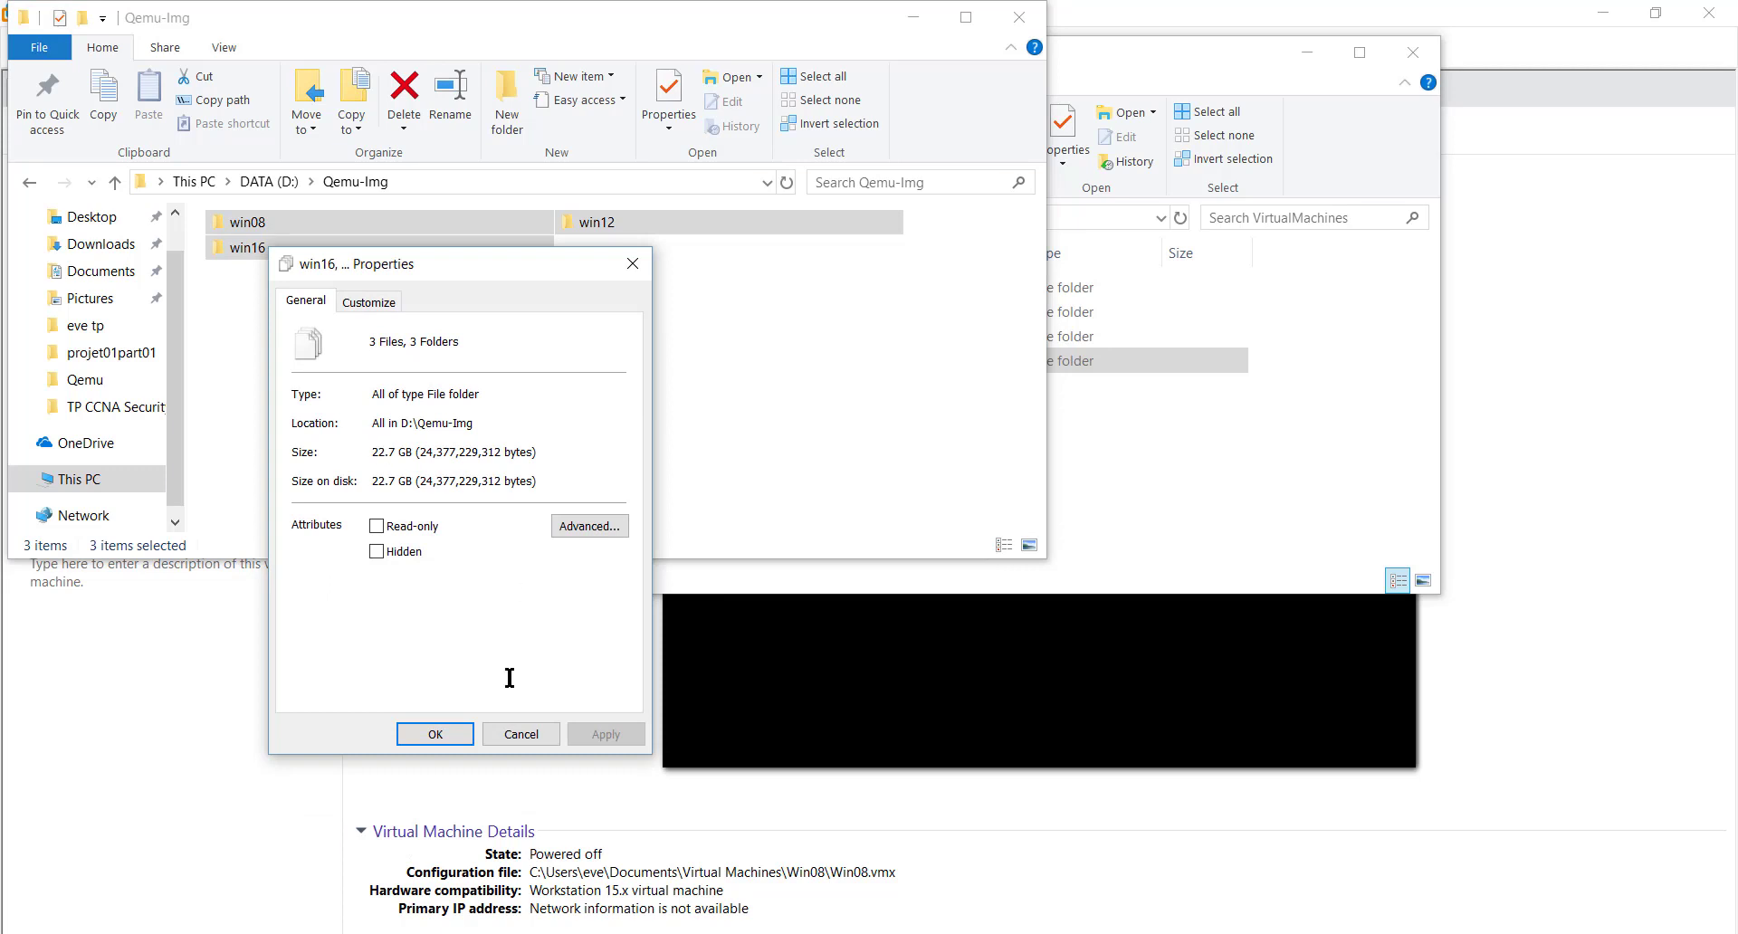
left_click(521, 733)
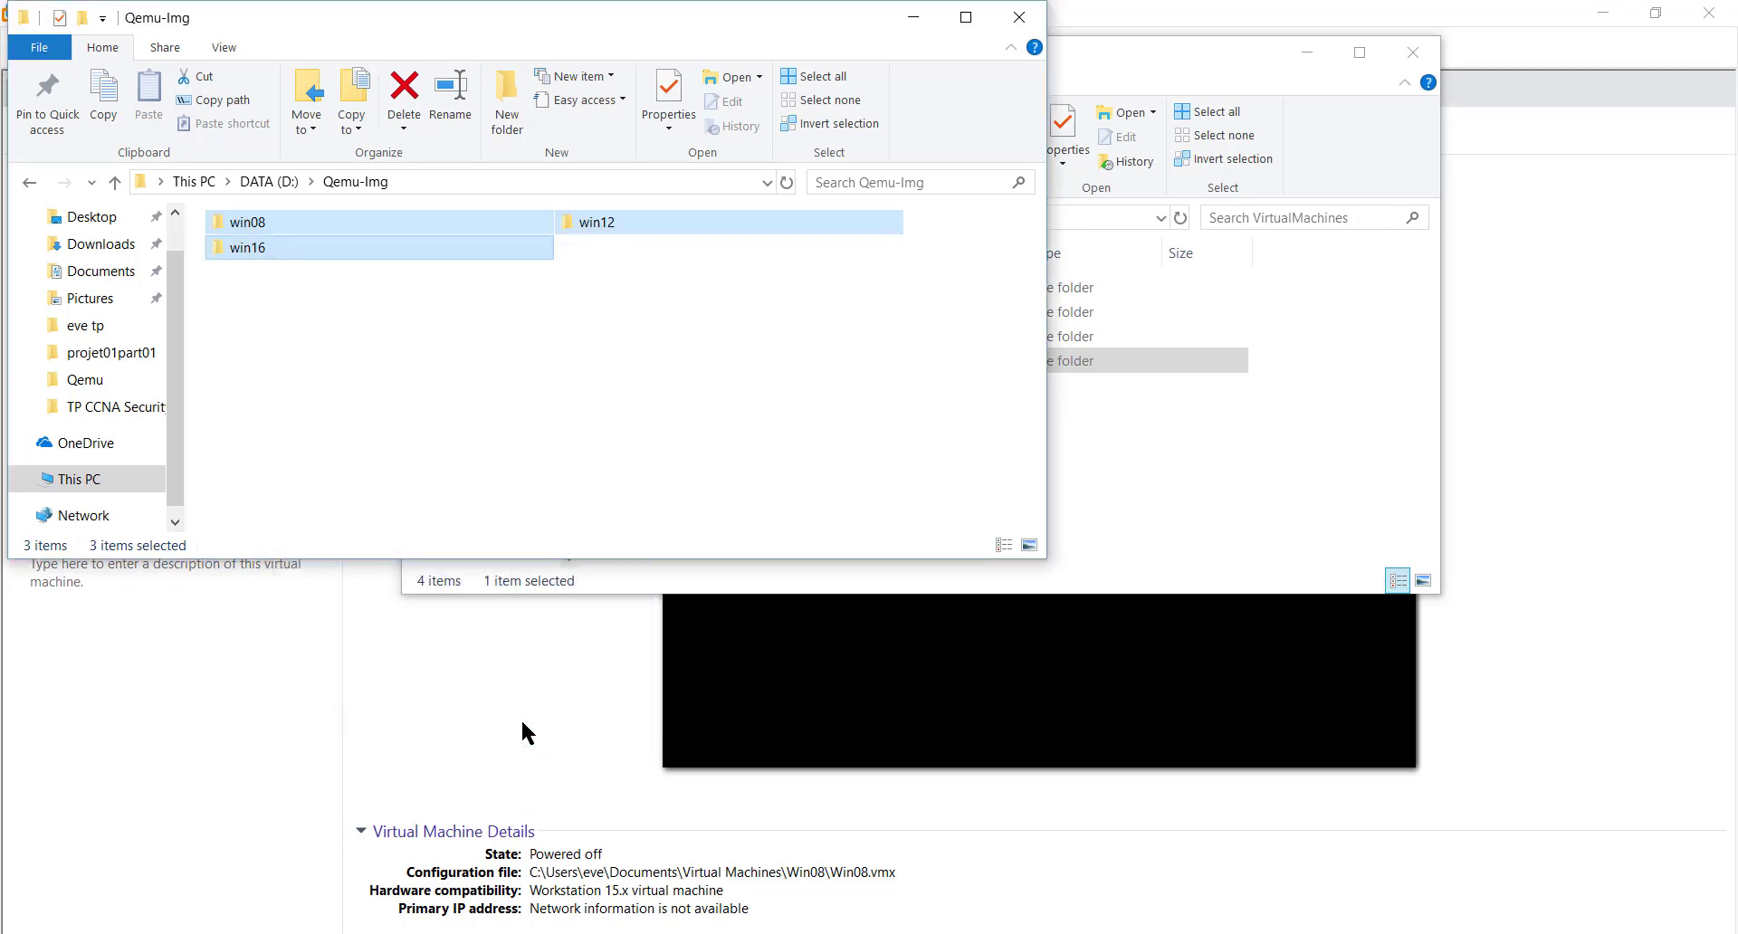
left_click(540, 454)
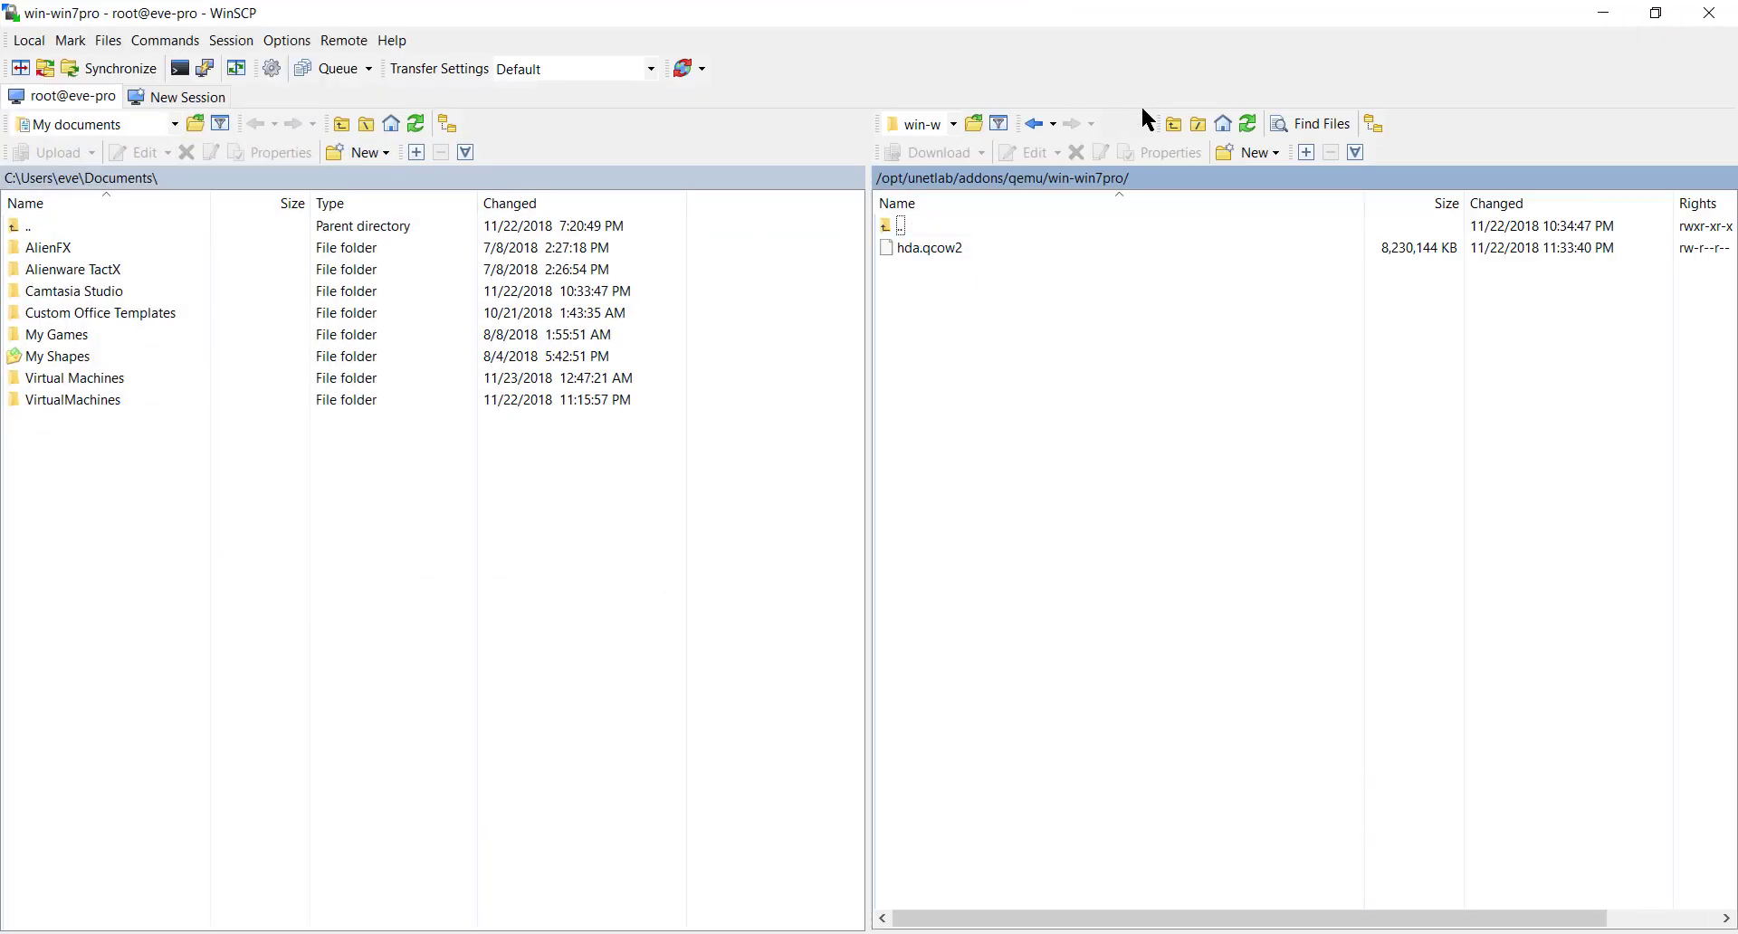
- Return the remote panel to /opt/unetlab/addons/qemu/ and start a new directory there
left_click(1039, 124)
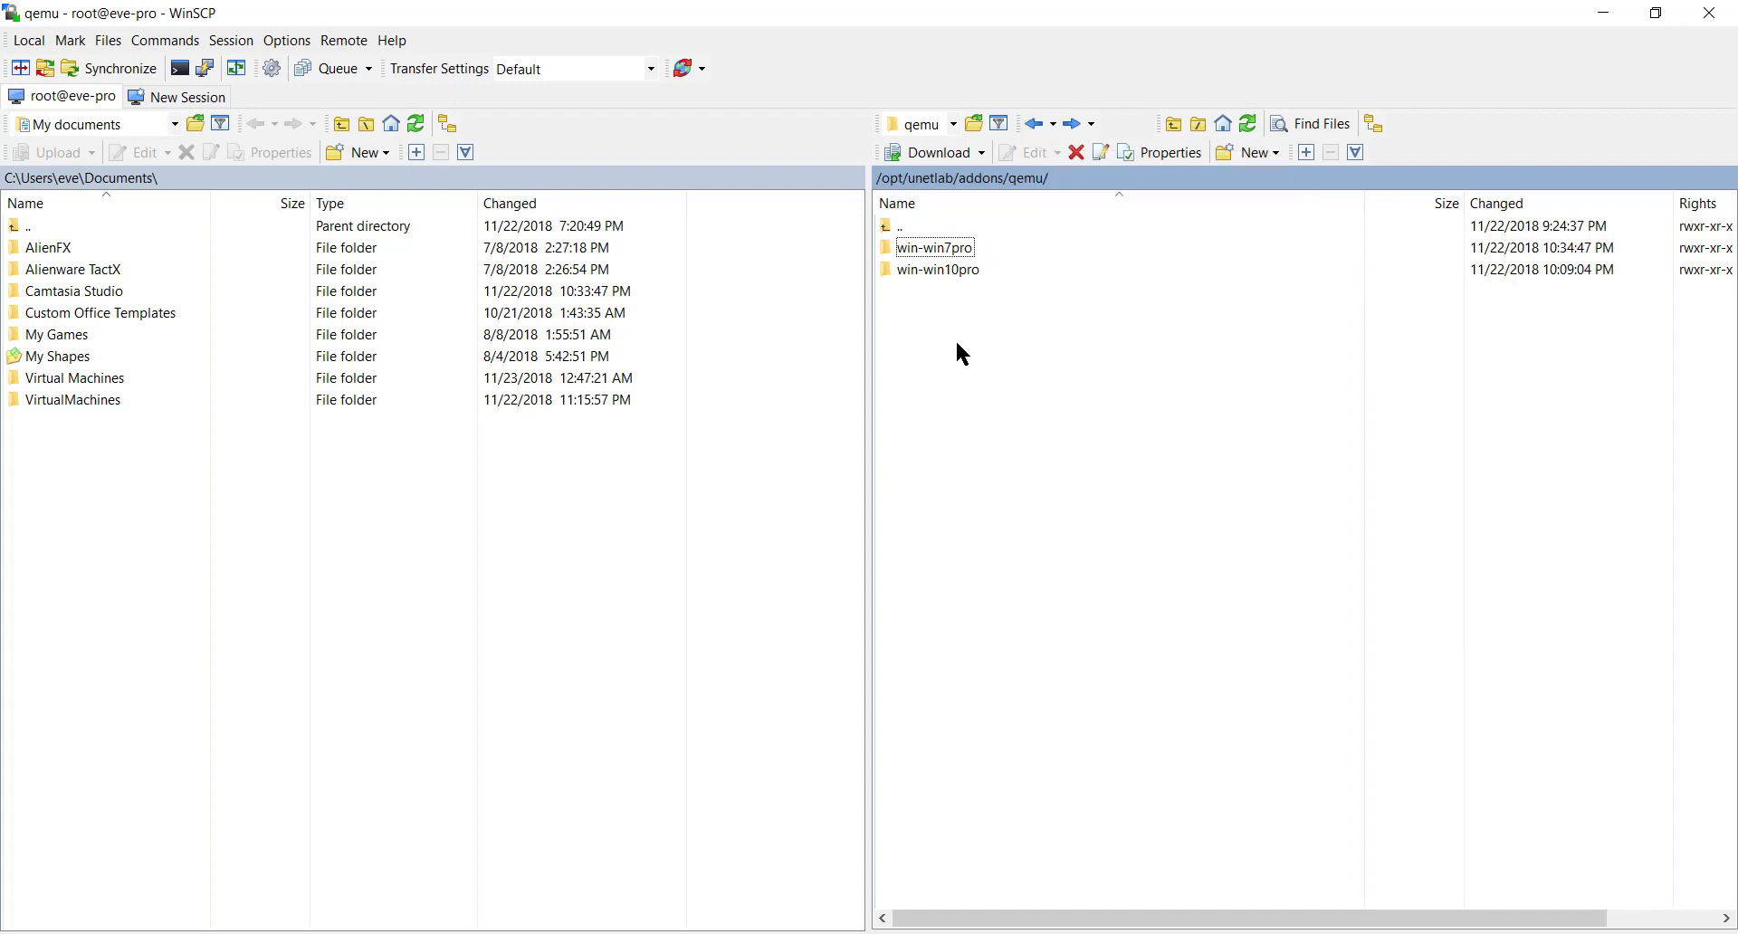
left_click(1235, 150)
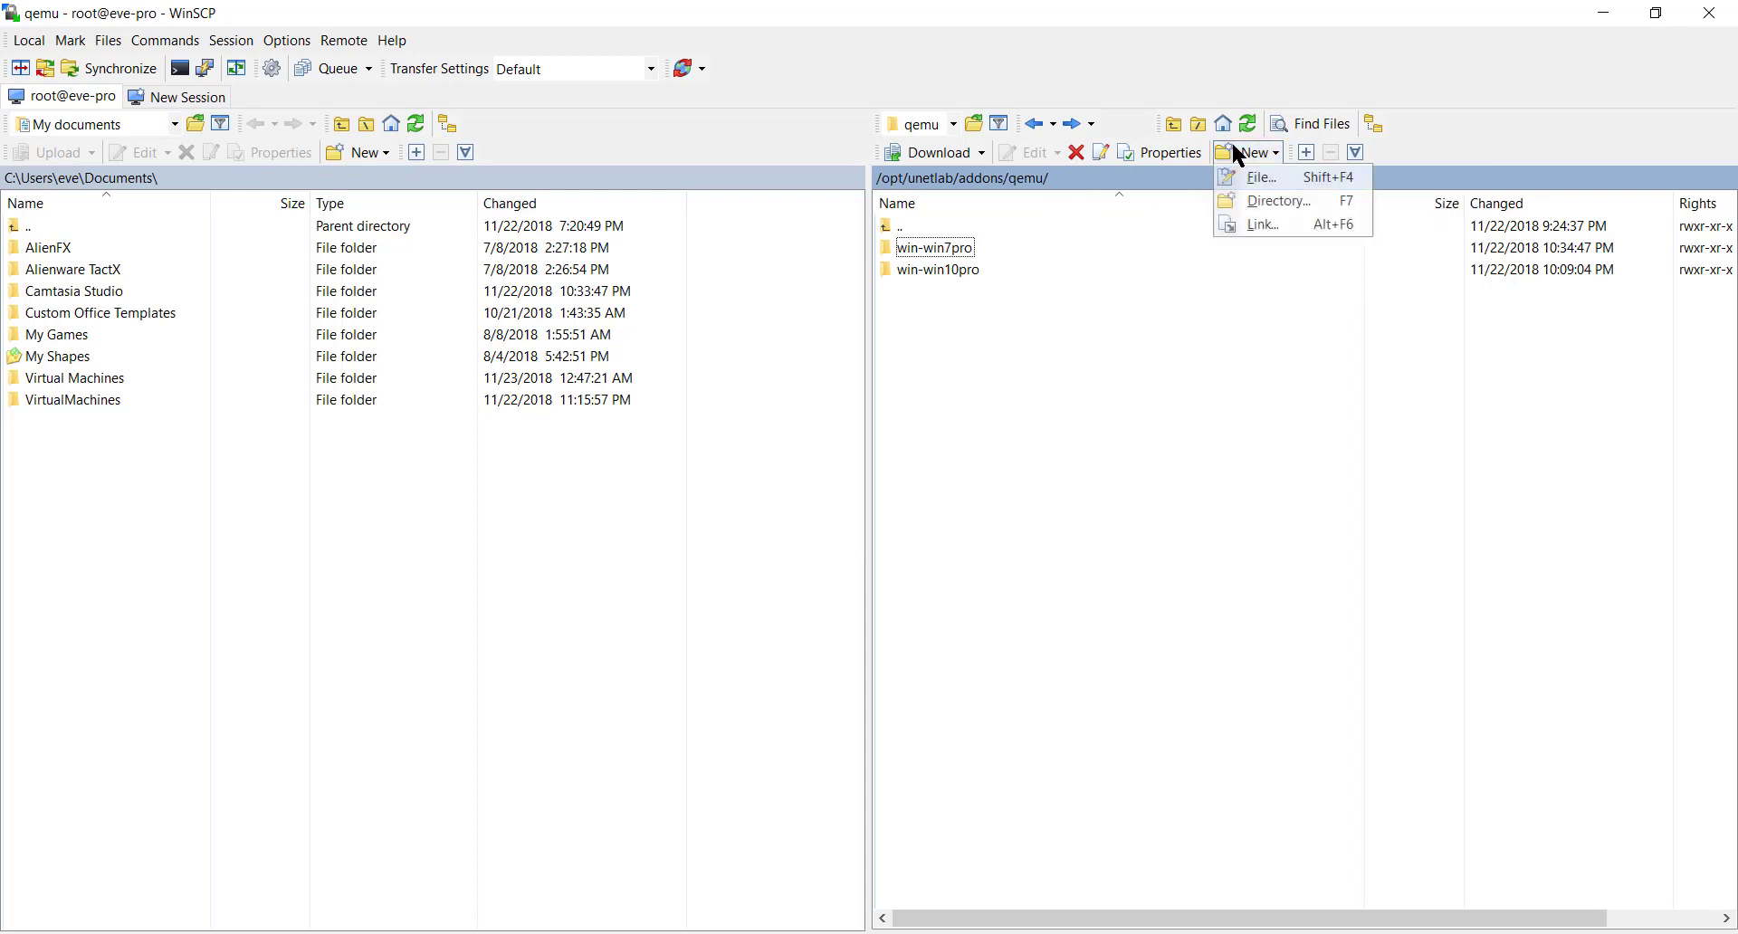
left_click(1254, 201)
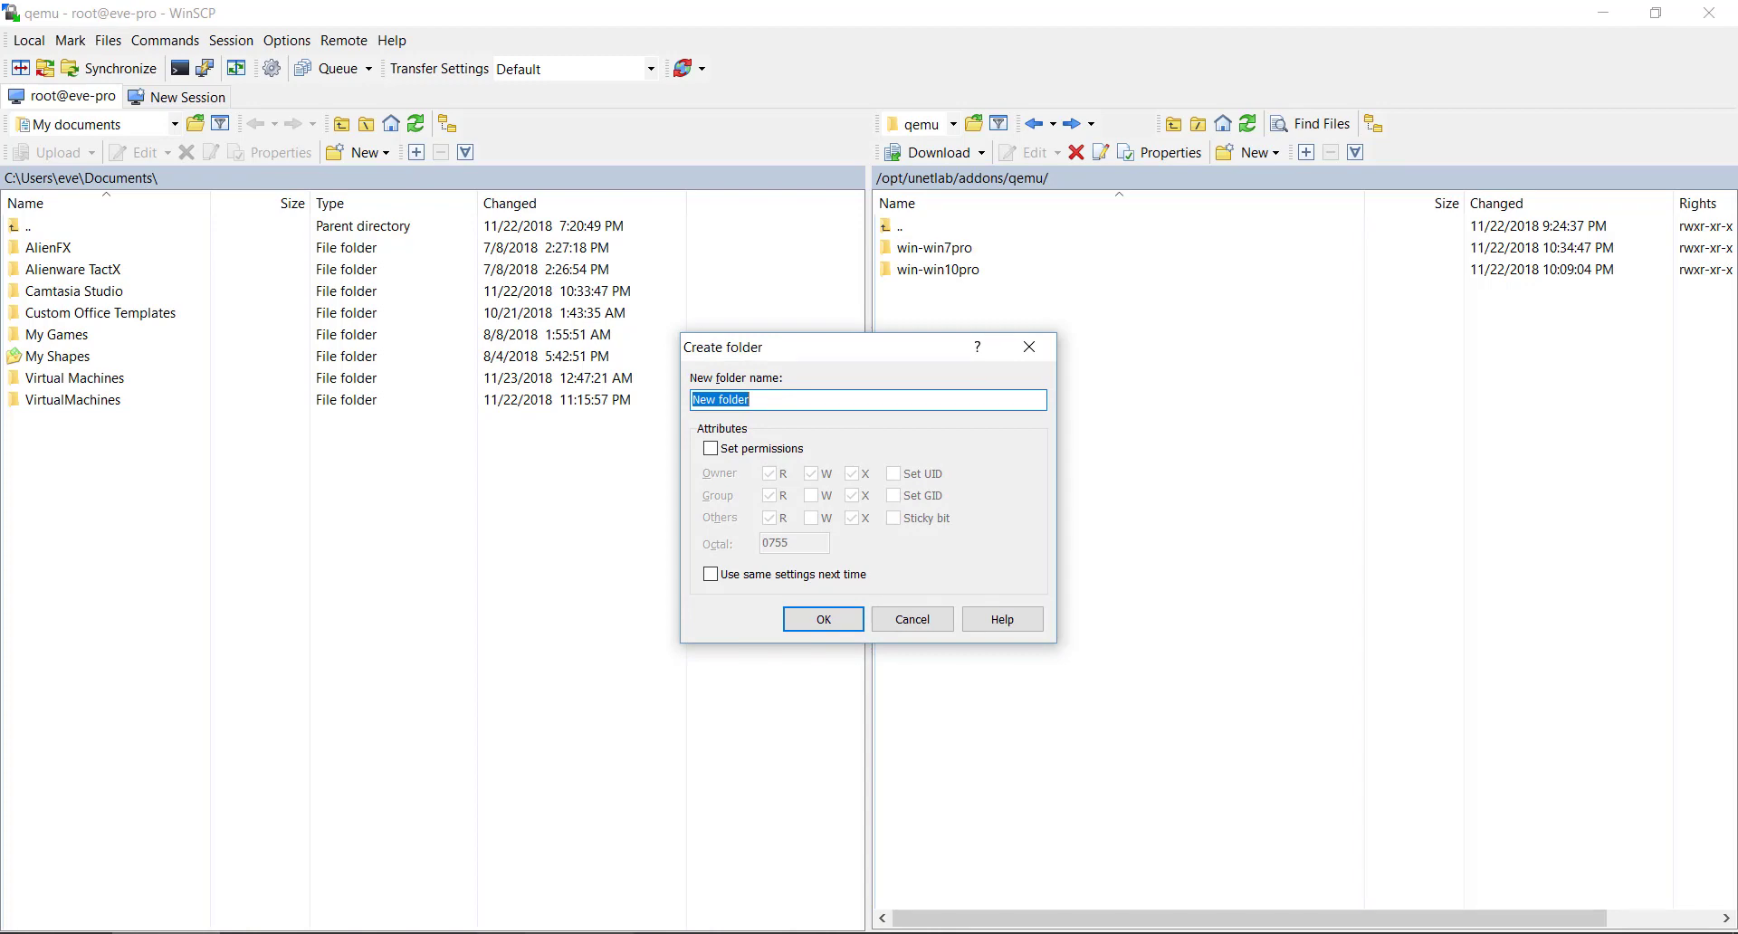
key("alt+Tab")
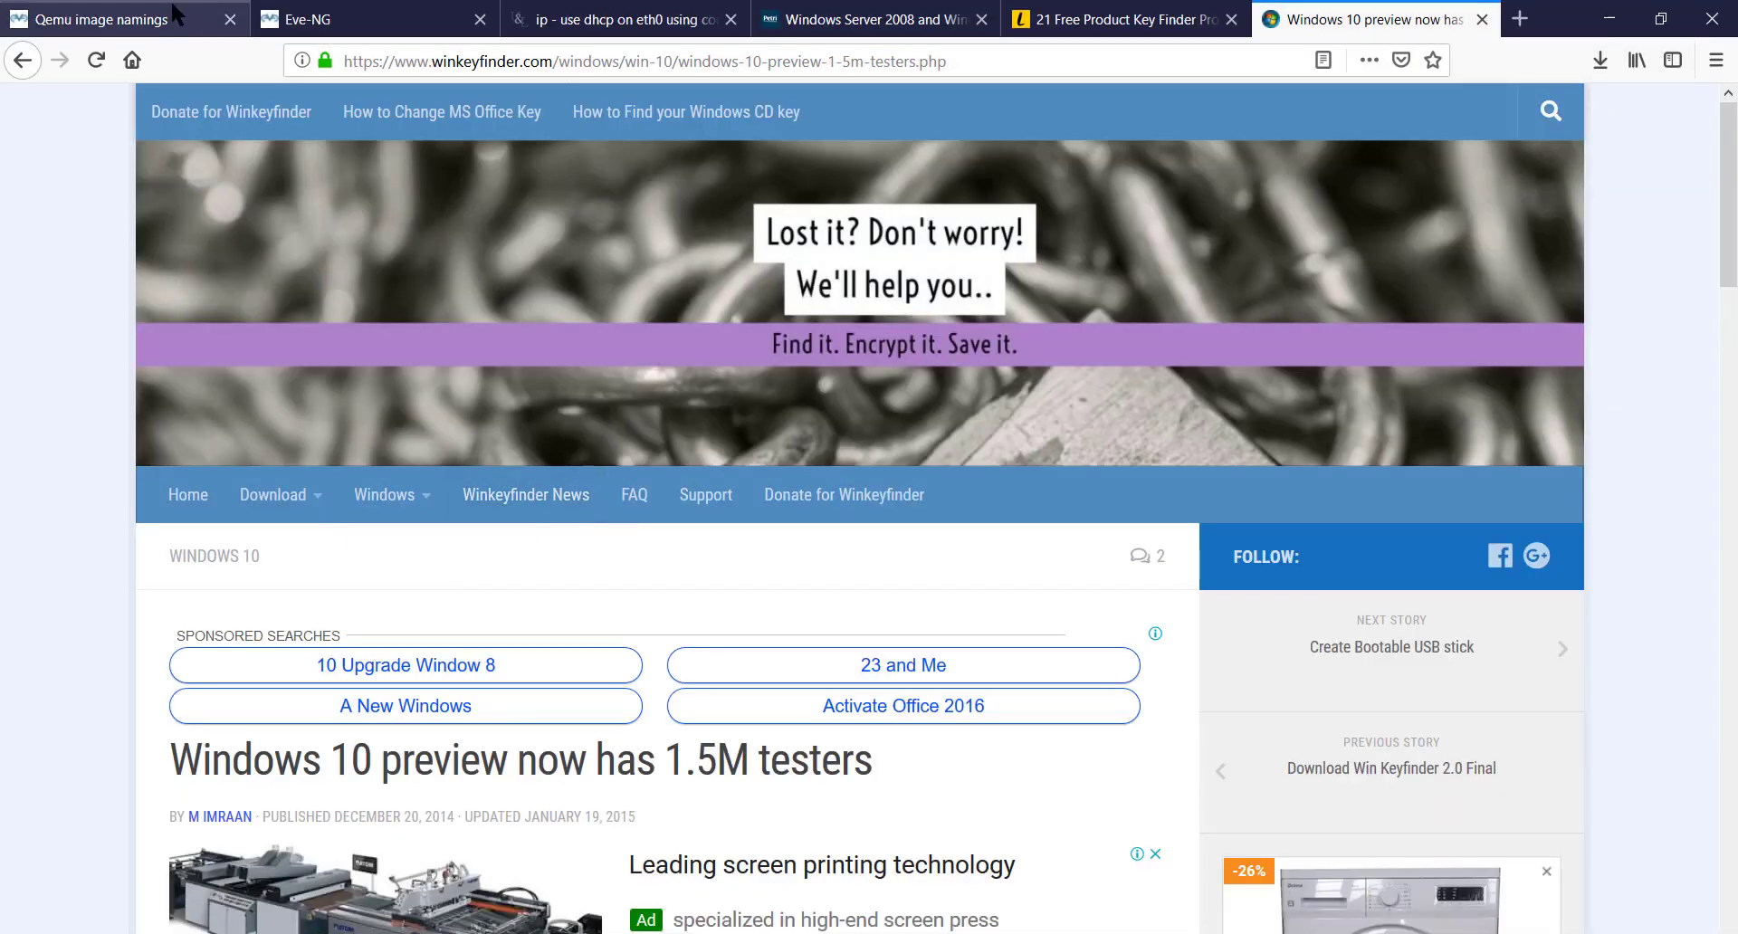
- Copy the winserver- prefix from EVE-NG's QEMU image naming table
left_click(208, 18)
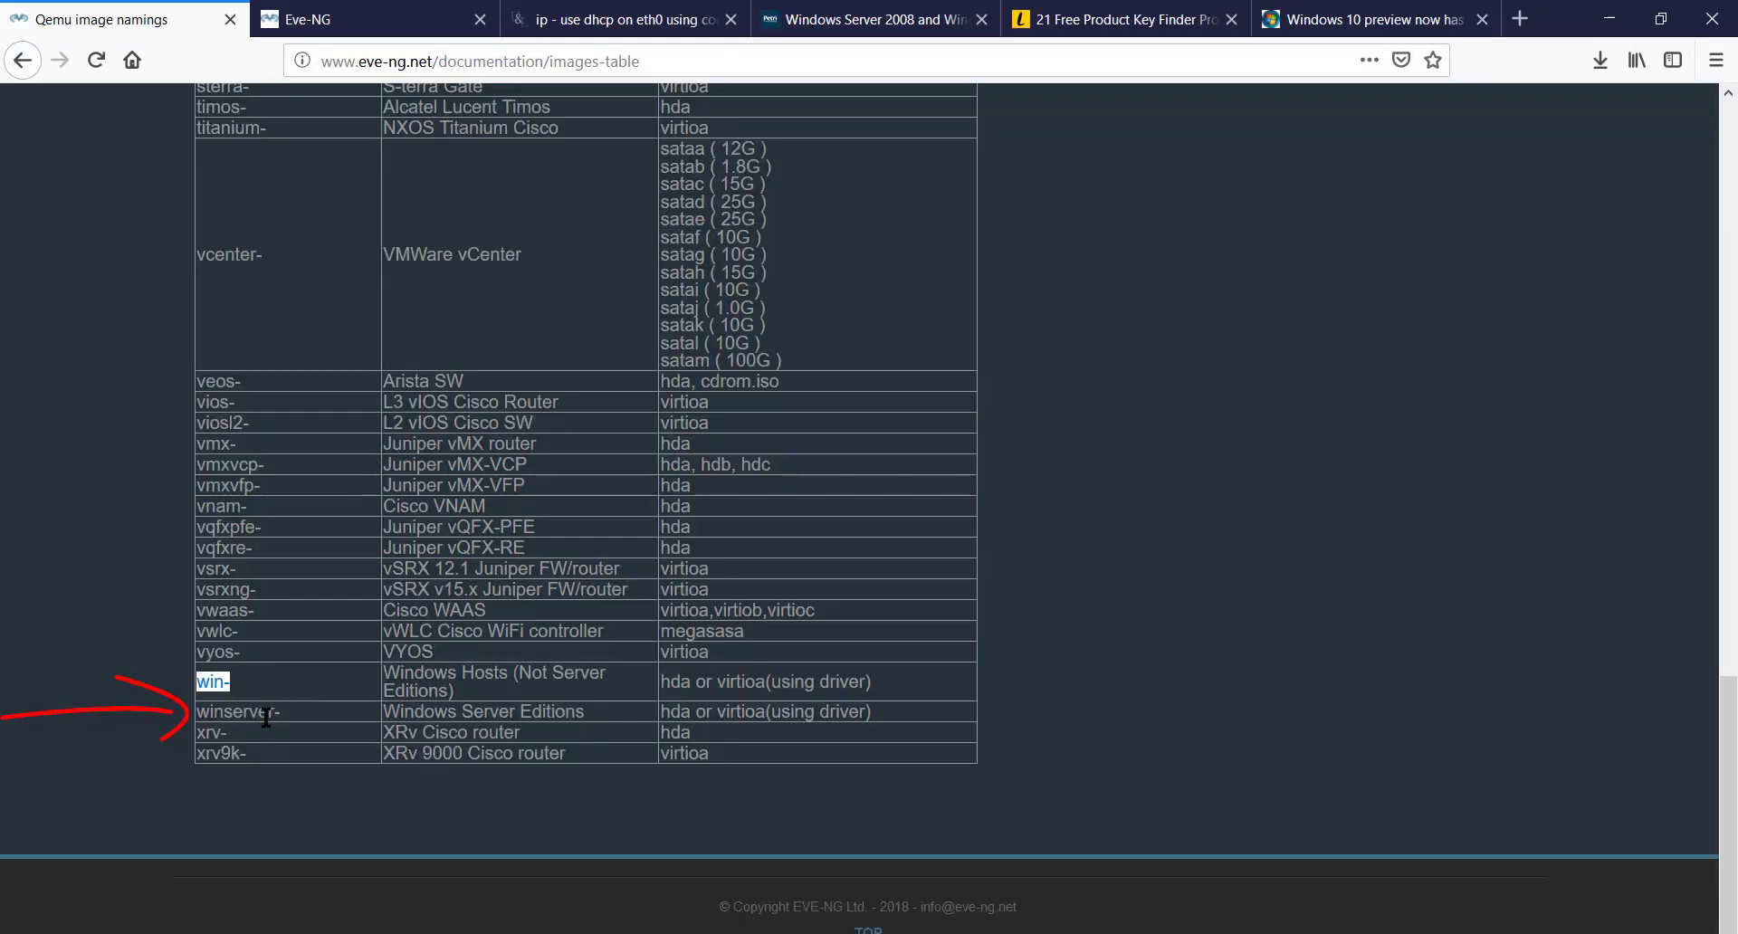
left_click_drag(281, 711, 193, 713)
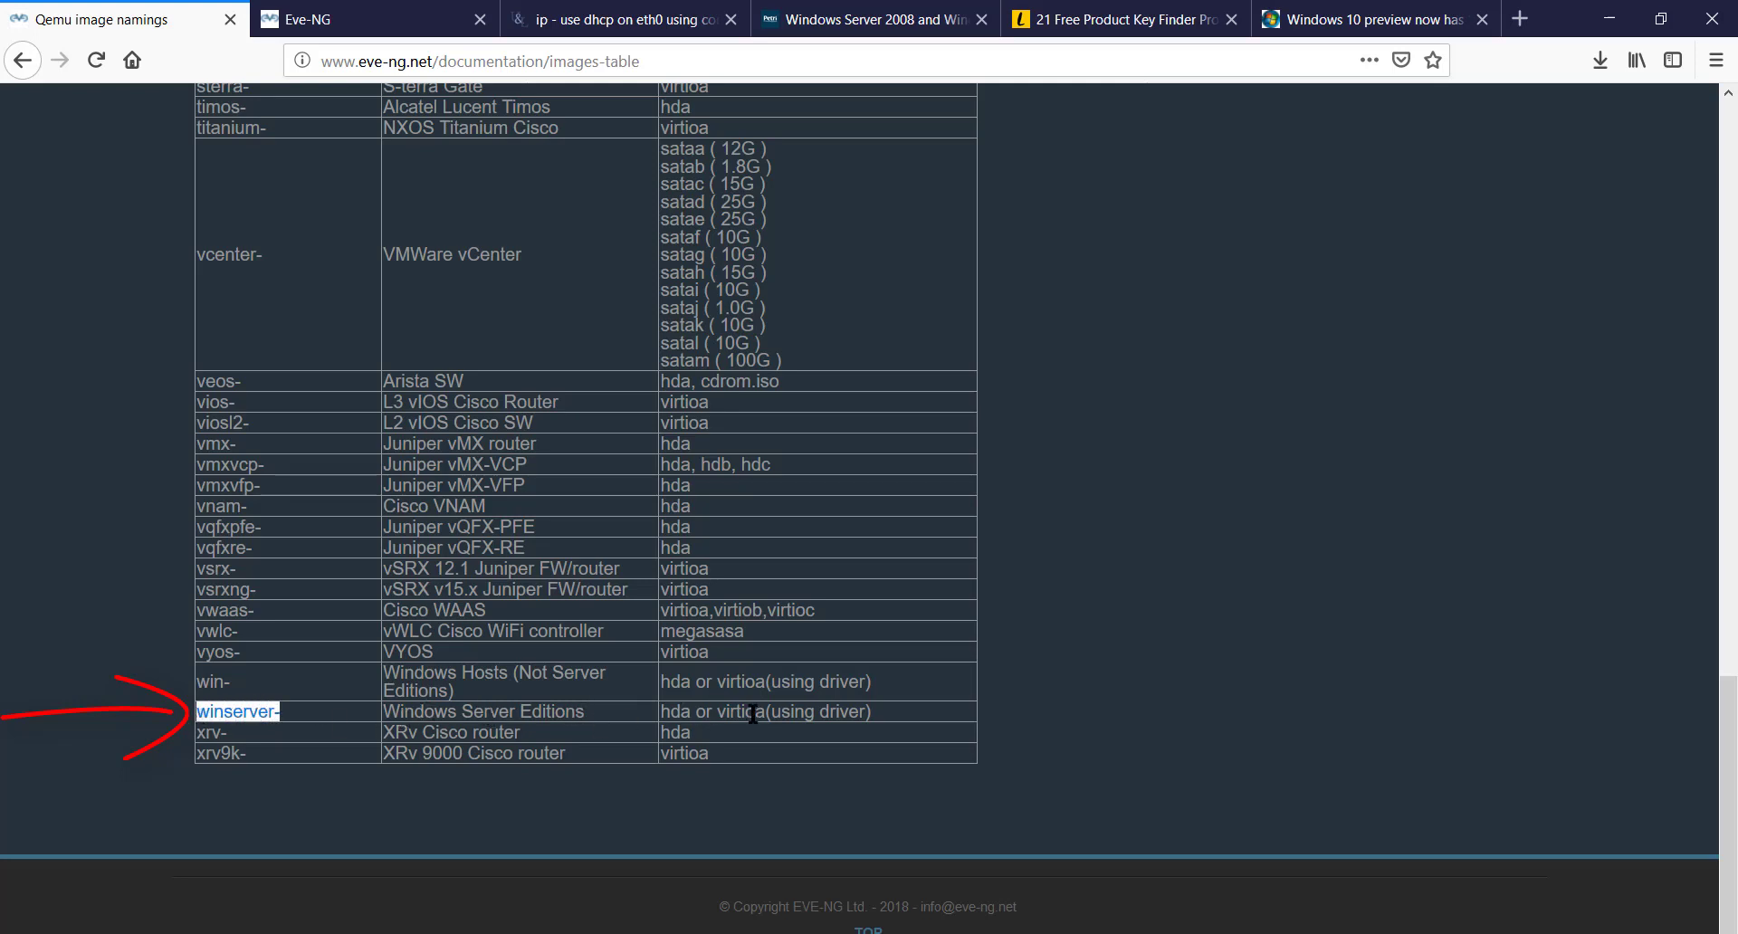
right_click(263, 709)
left_click(312, 720)
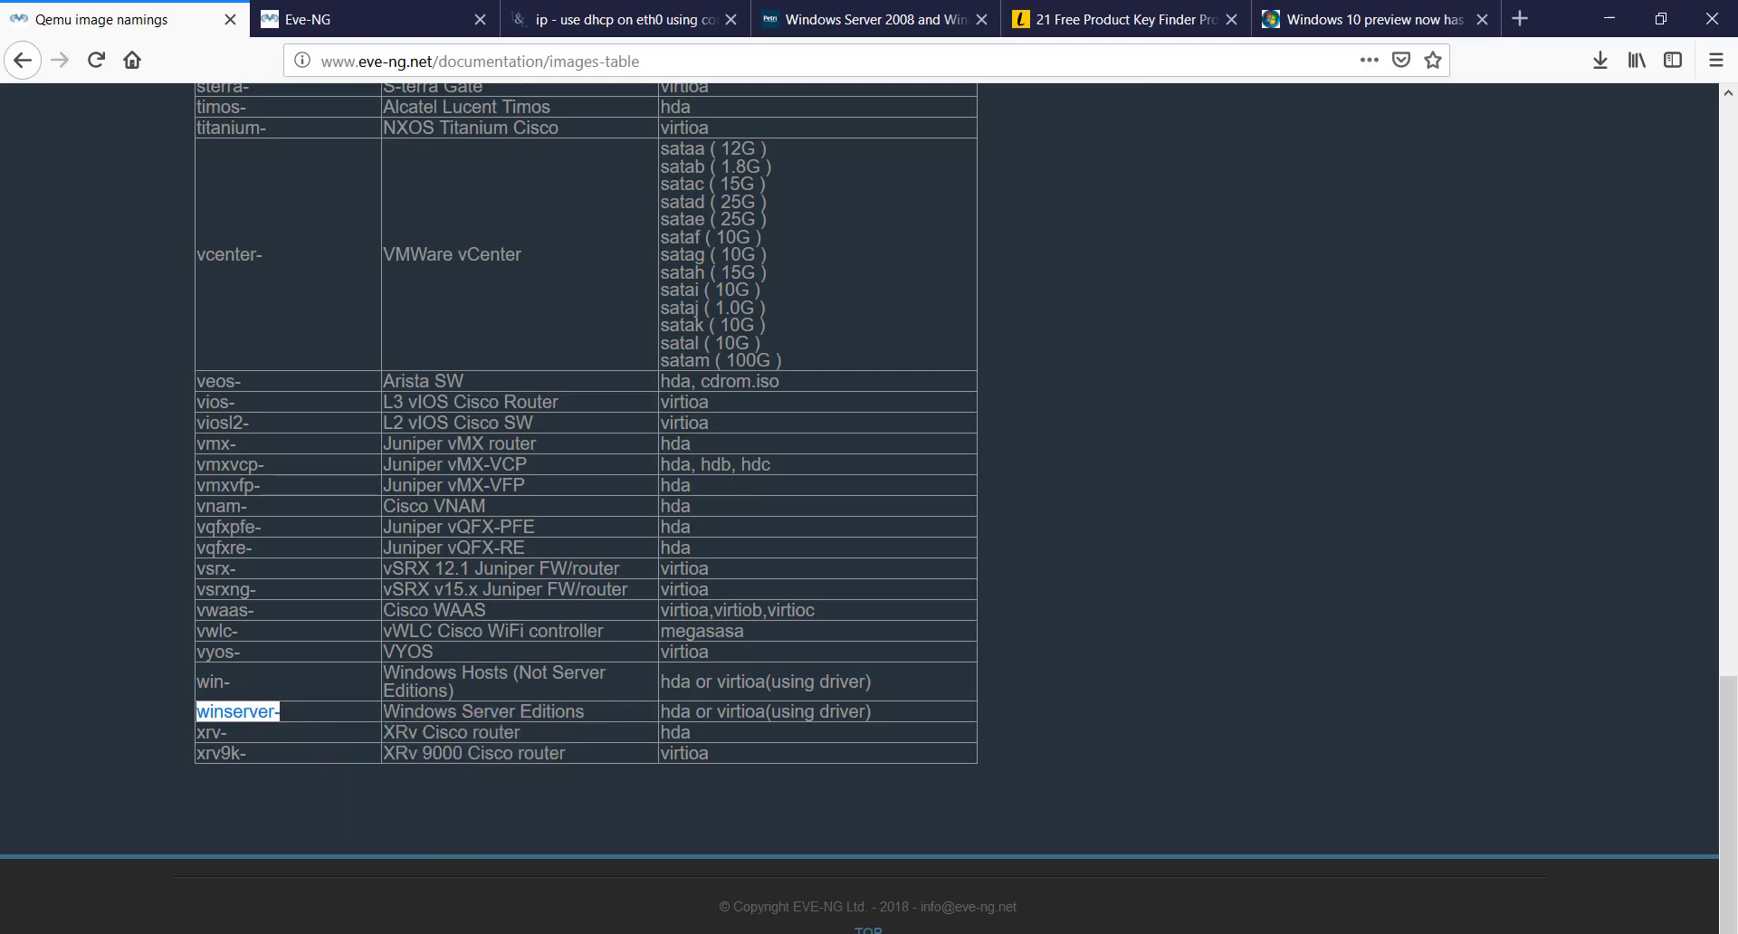
left_click(578, 932)
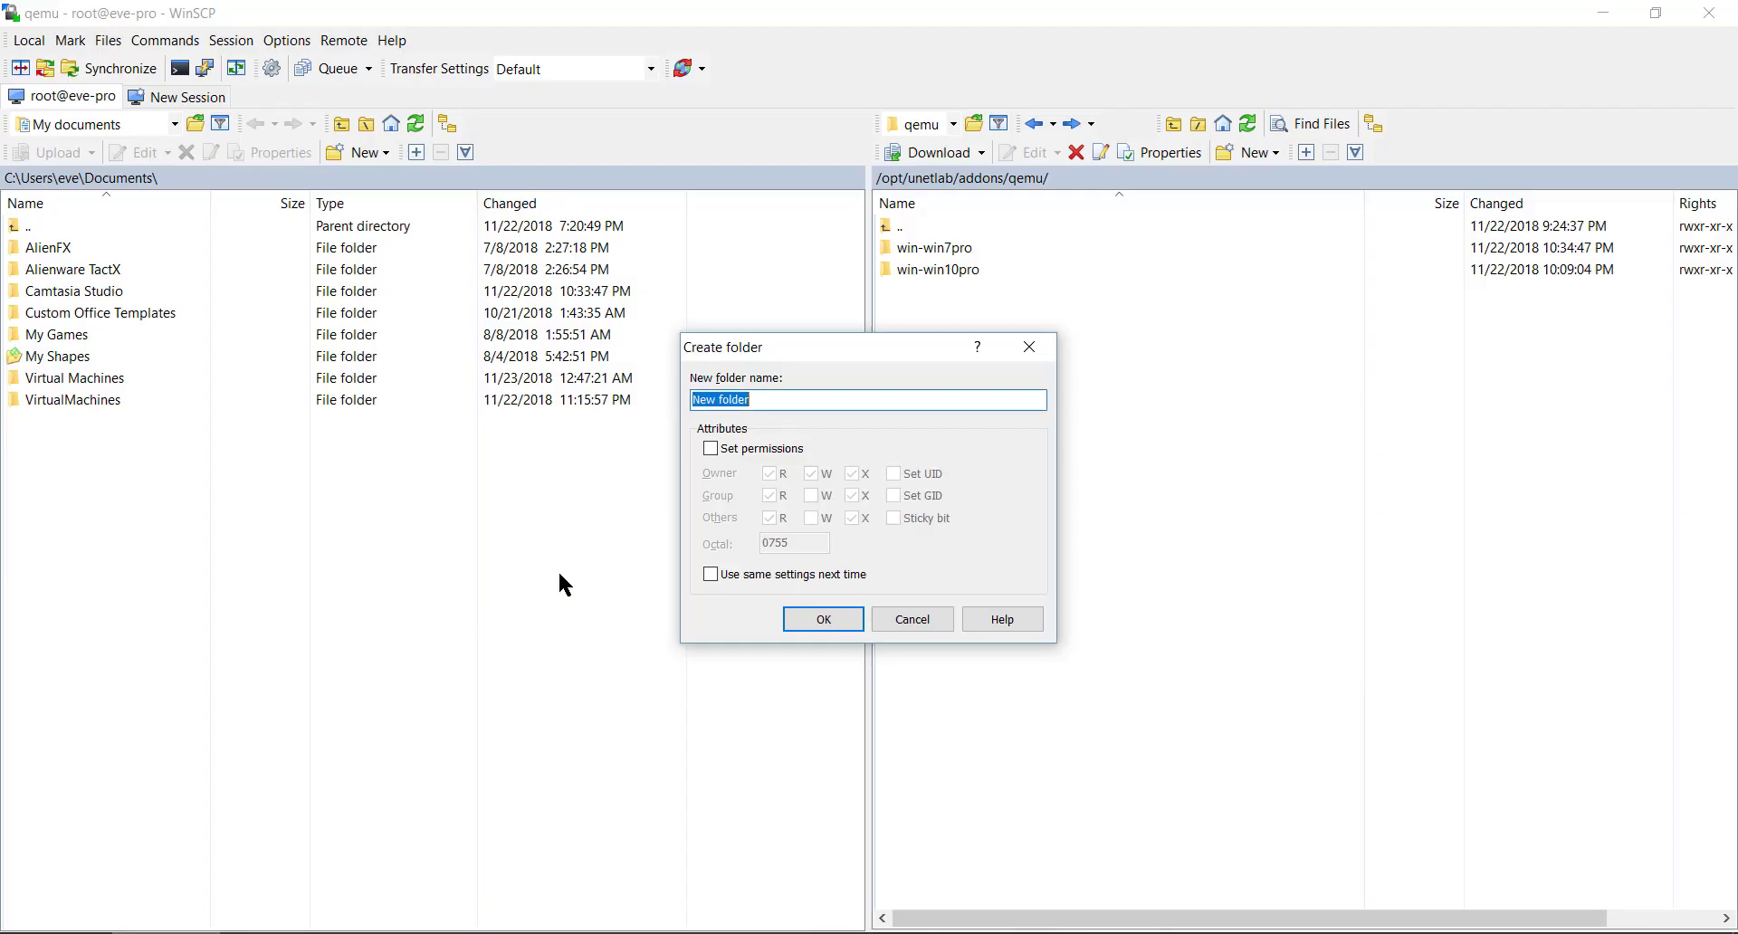
- Create the remote folder winserver-win08, copying its name for reuse
key("ctrl+v")
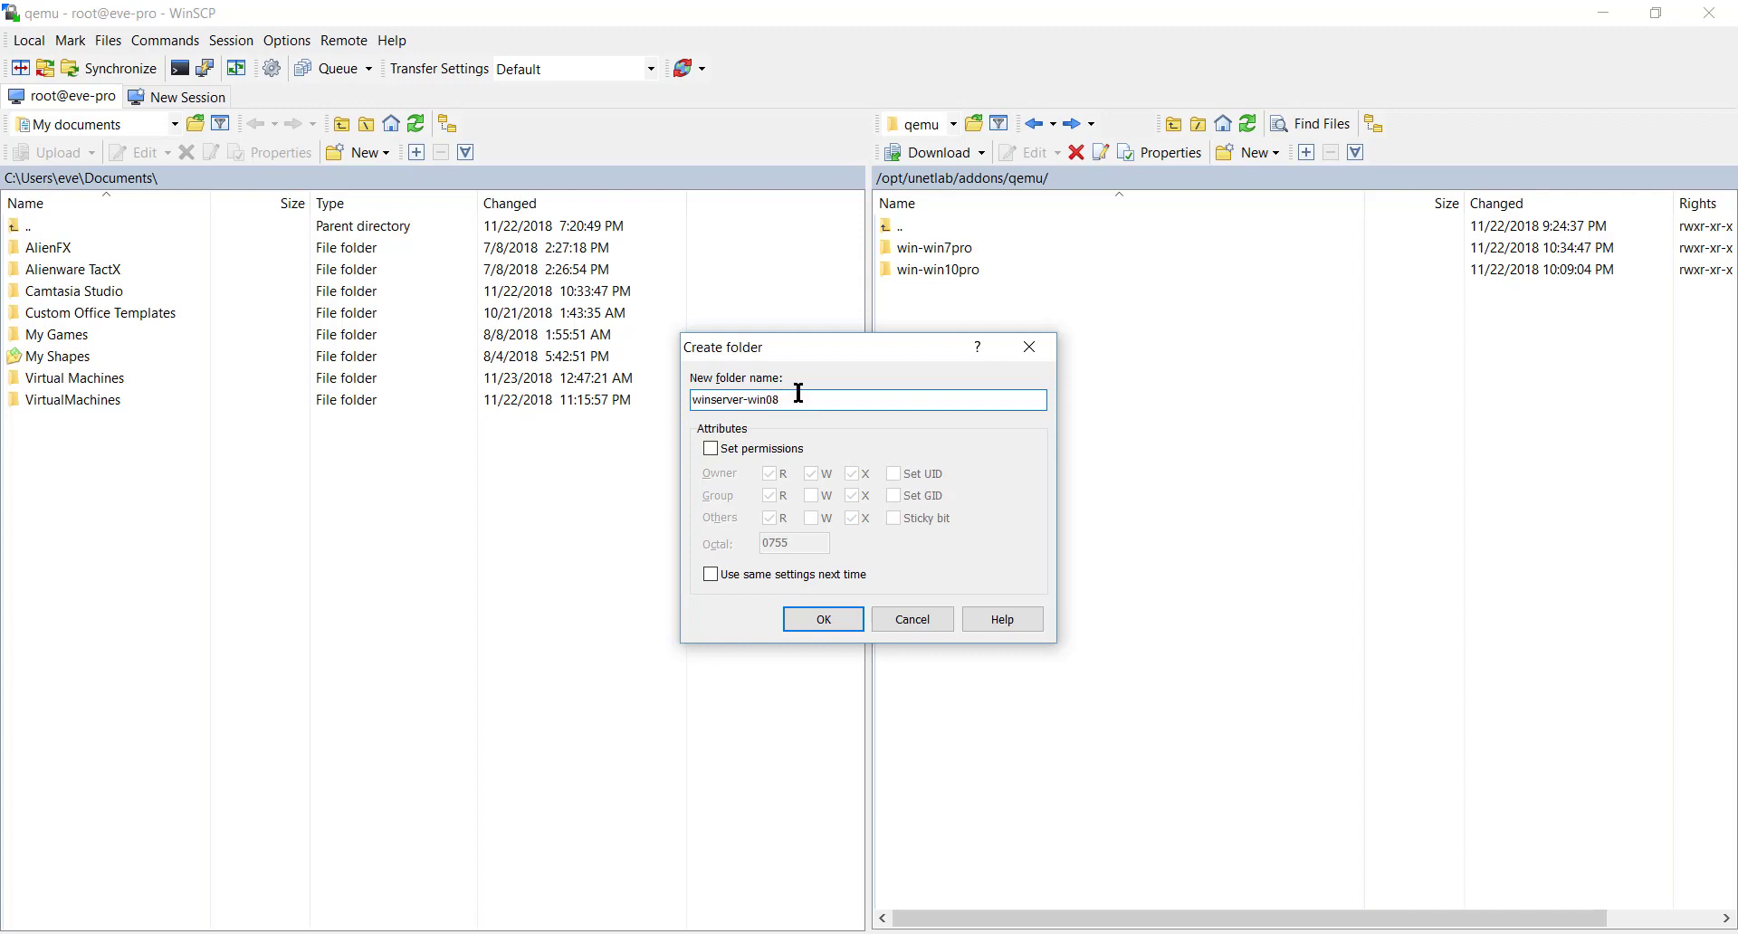
left_click_drag(799, 393, 612, 403)
right_click(727, 399)
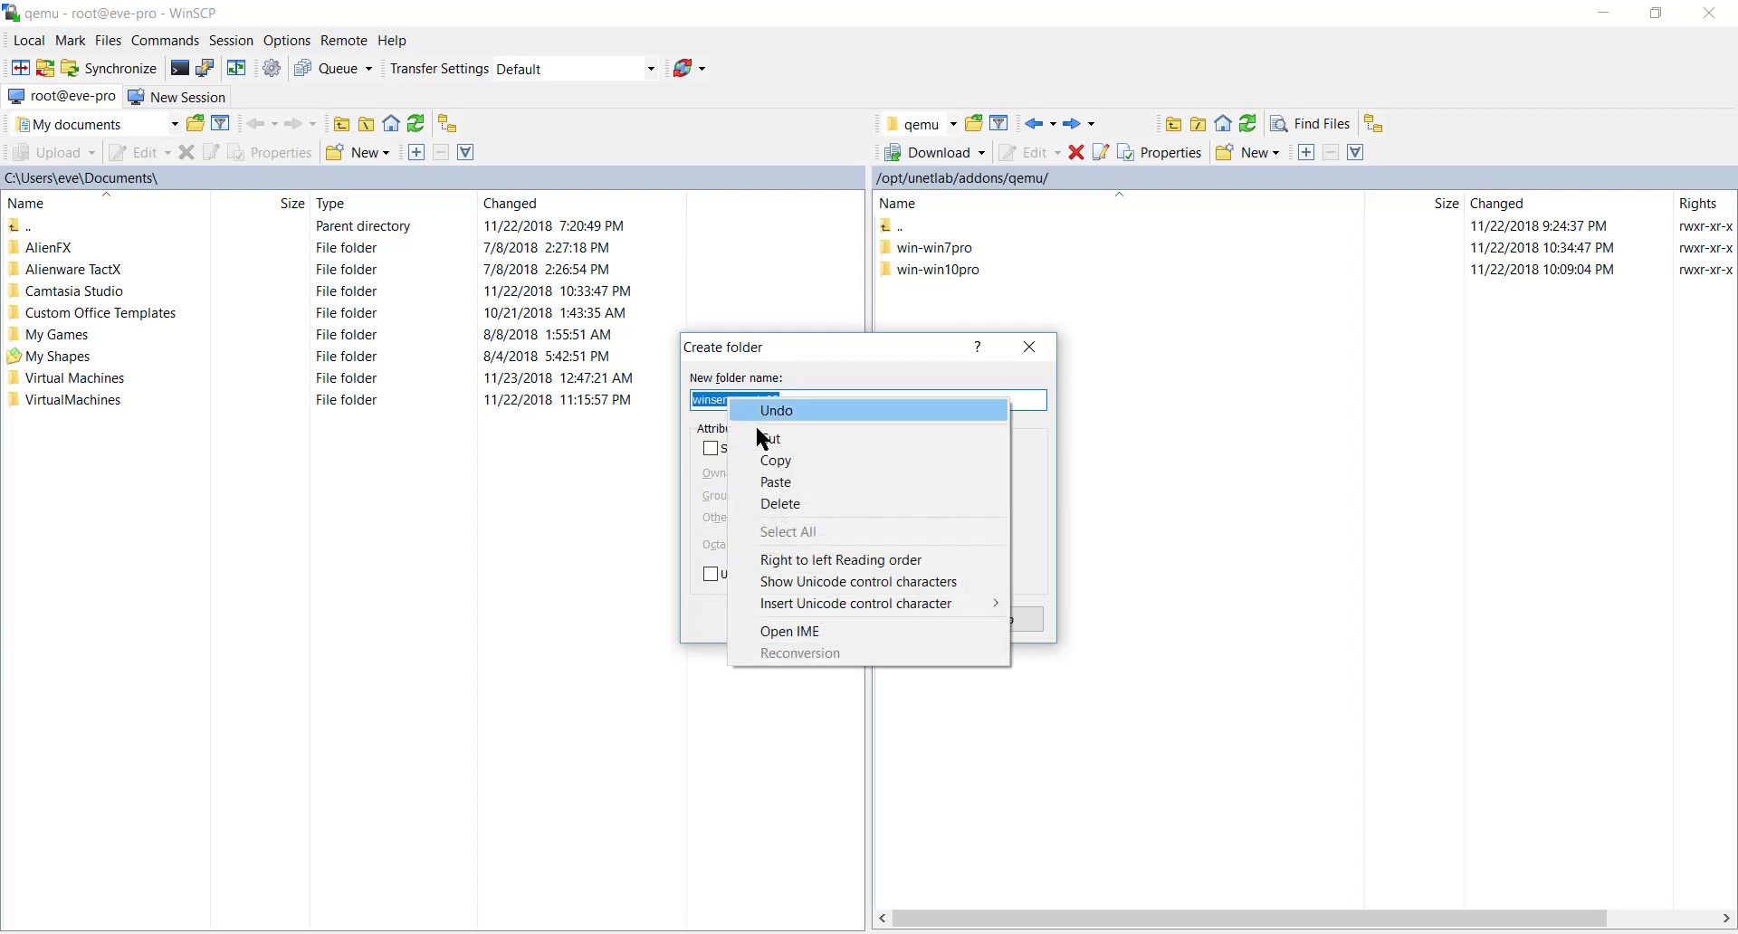
left_click(774, 460)
left_click(842, 617)
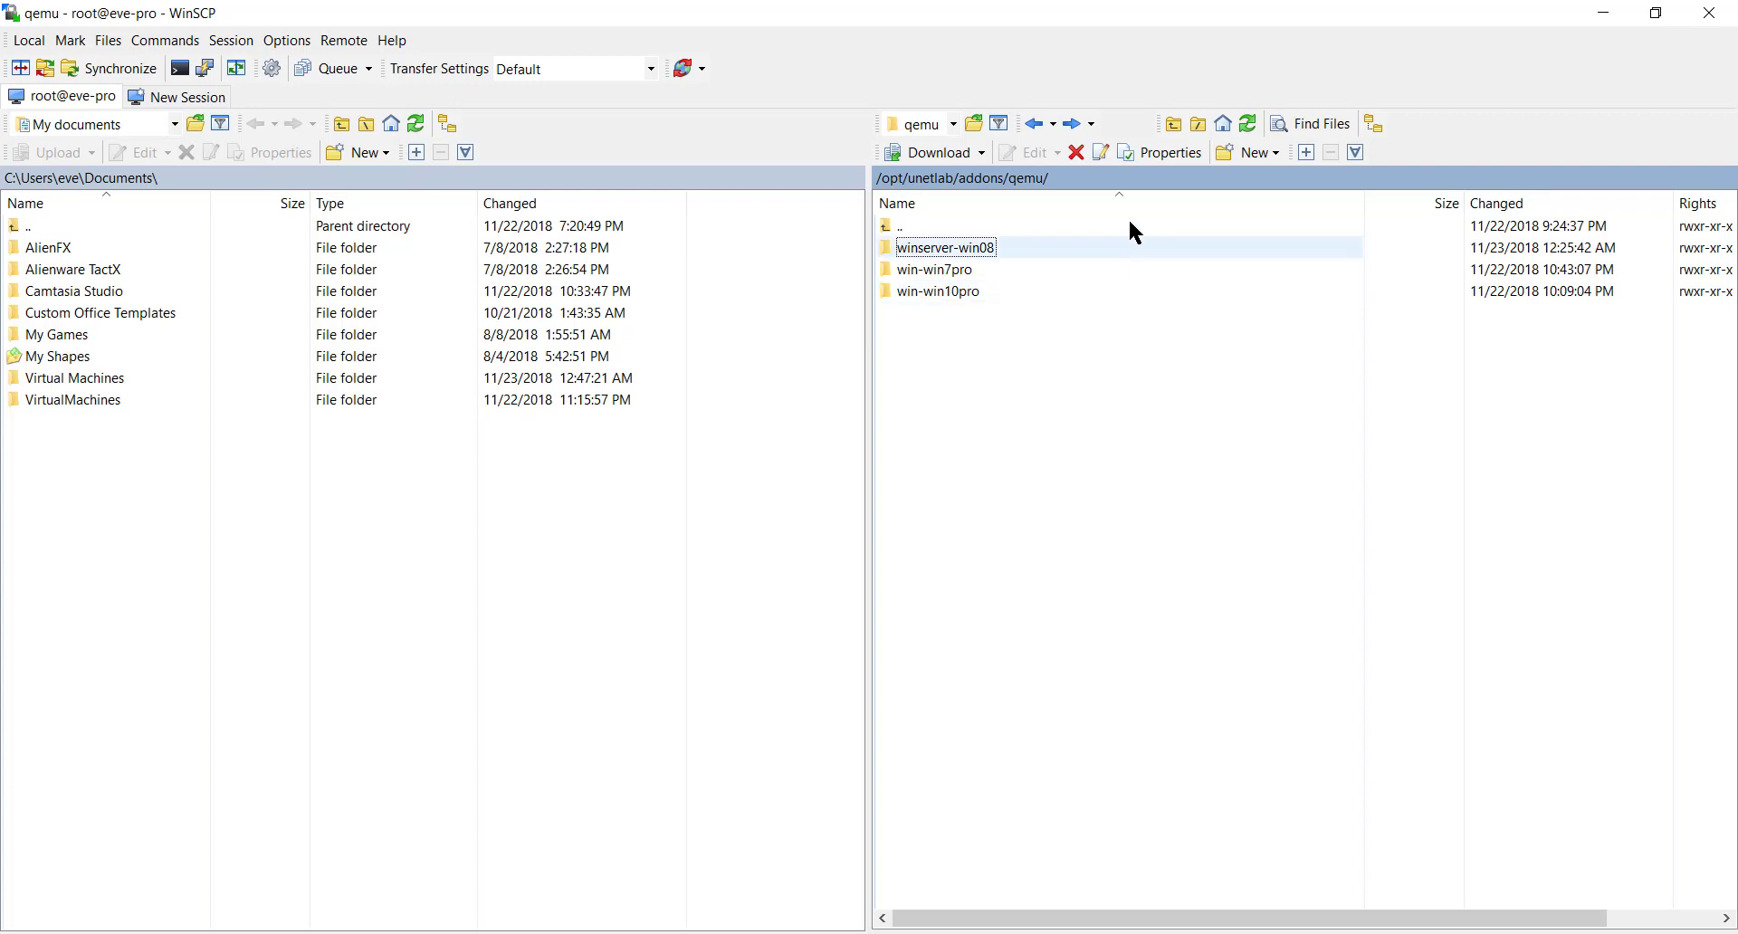
- Create a second remote folder named winserver-win12
left_click(1250, 154)
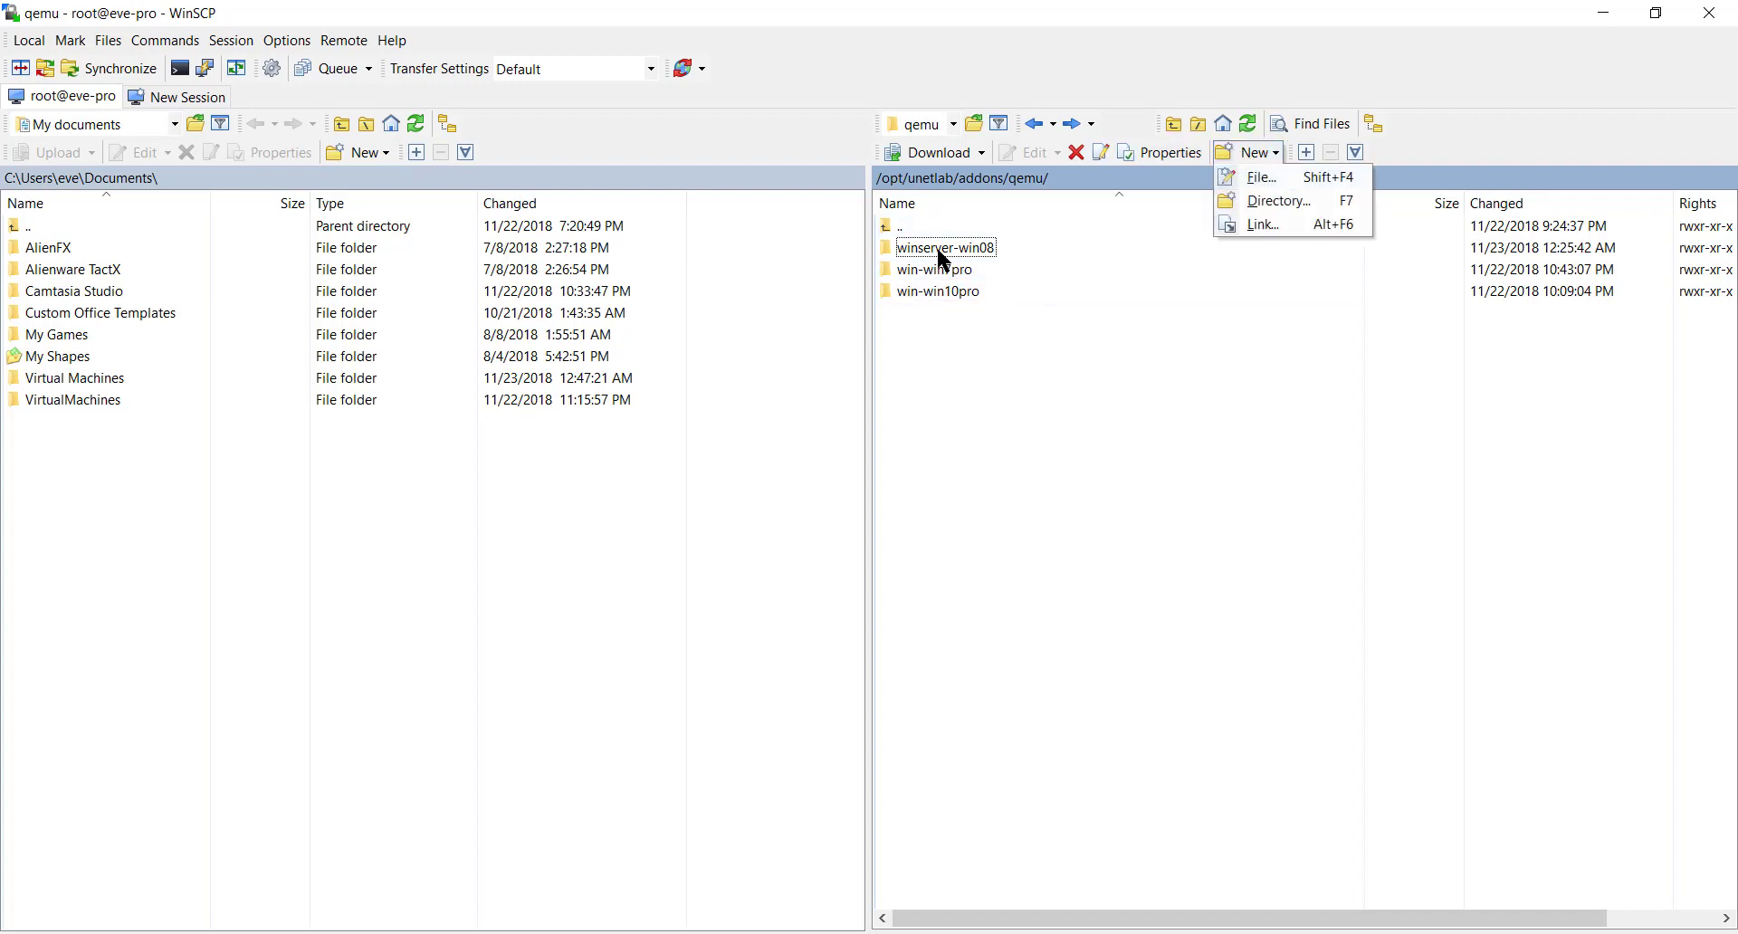
left_click(1298, 201)
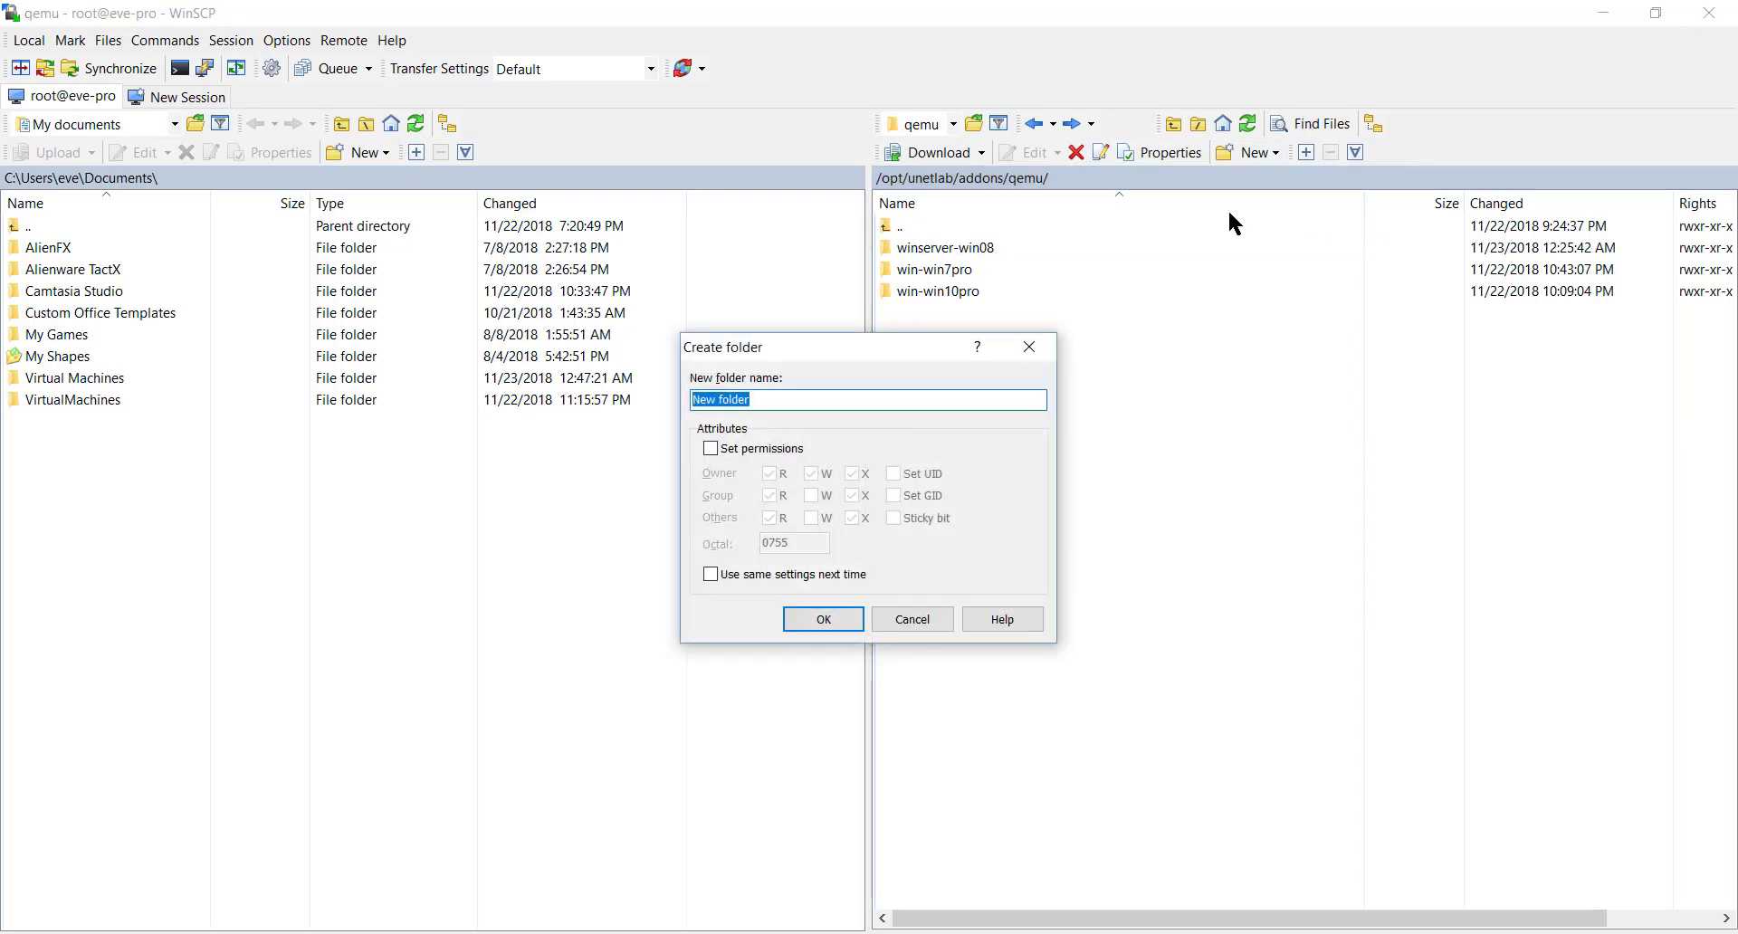
key("ctrl+v")
type("12")
left_click(849, 621)
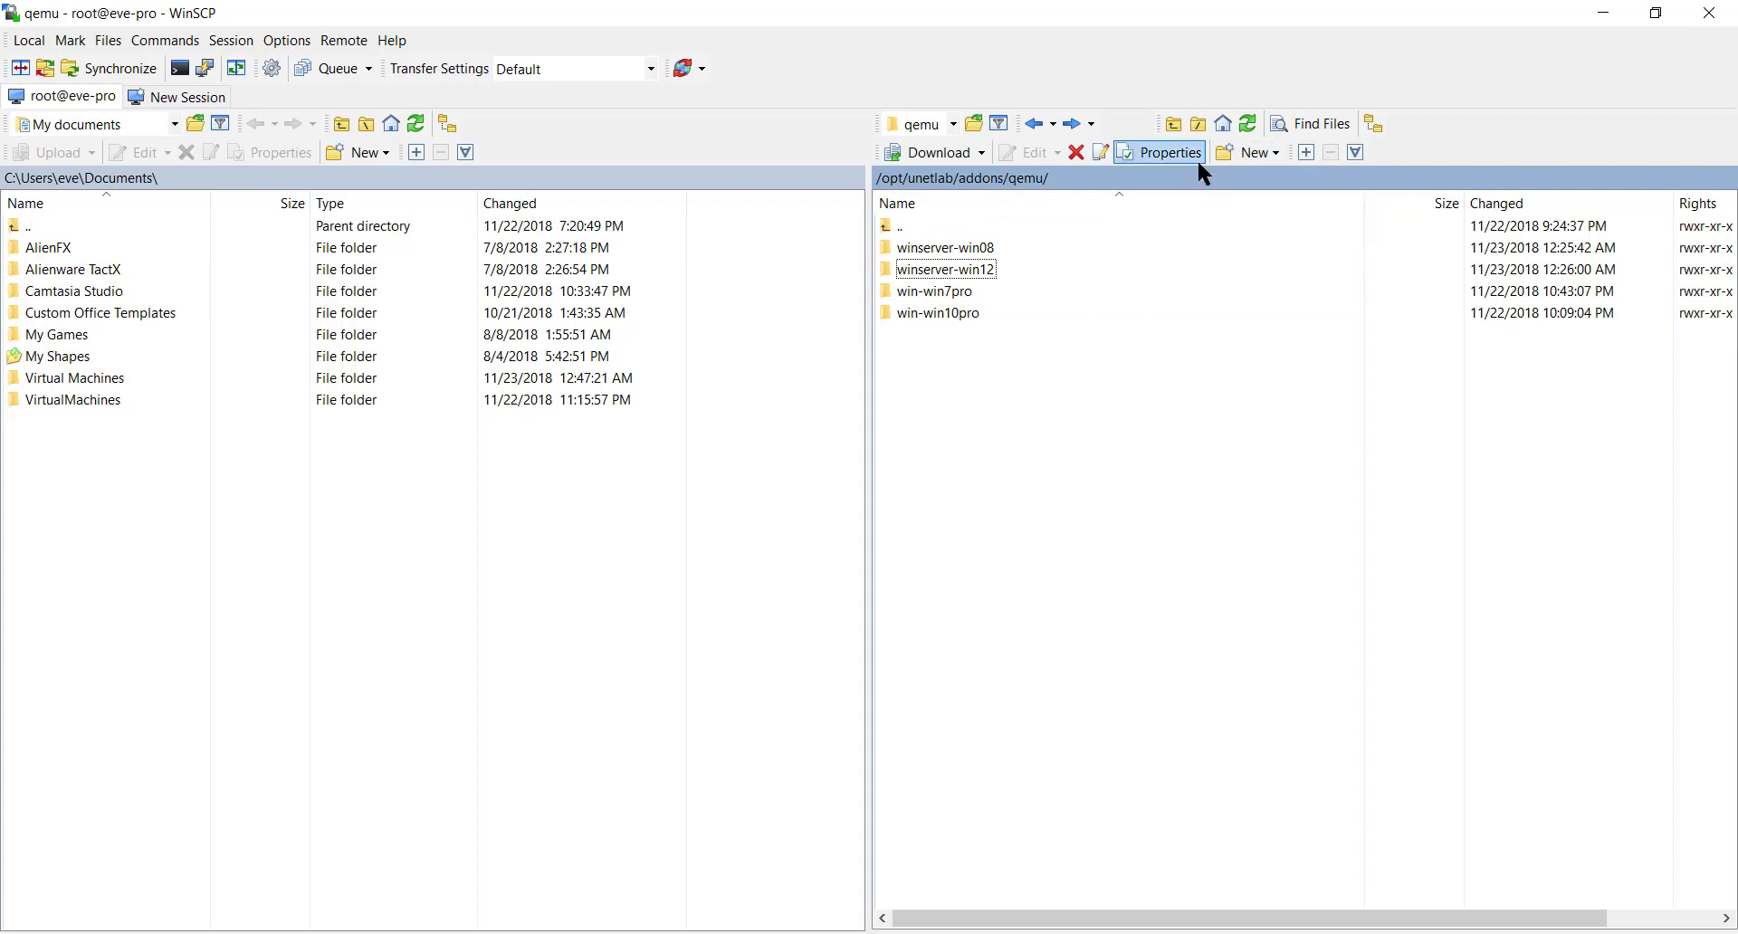
- Create a third remote folder named winserver-win16
left_click(1249, 152)
left_click(1253, 204)
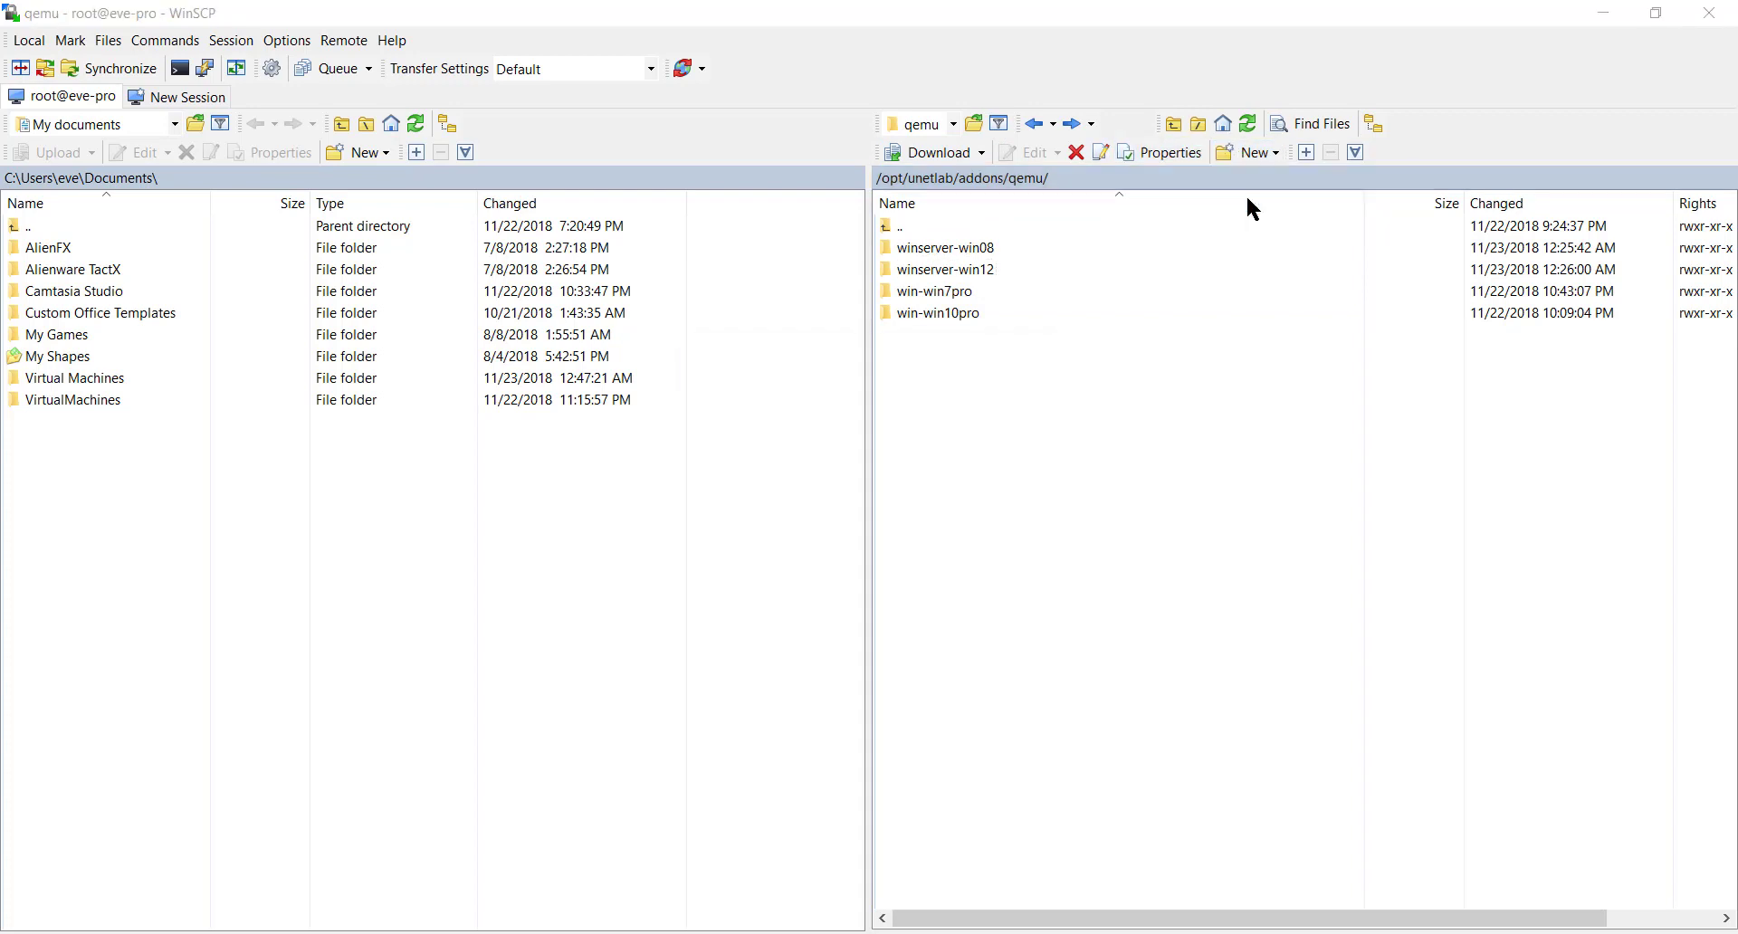
key("ctrl+v")
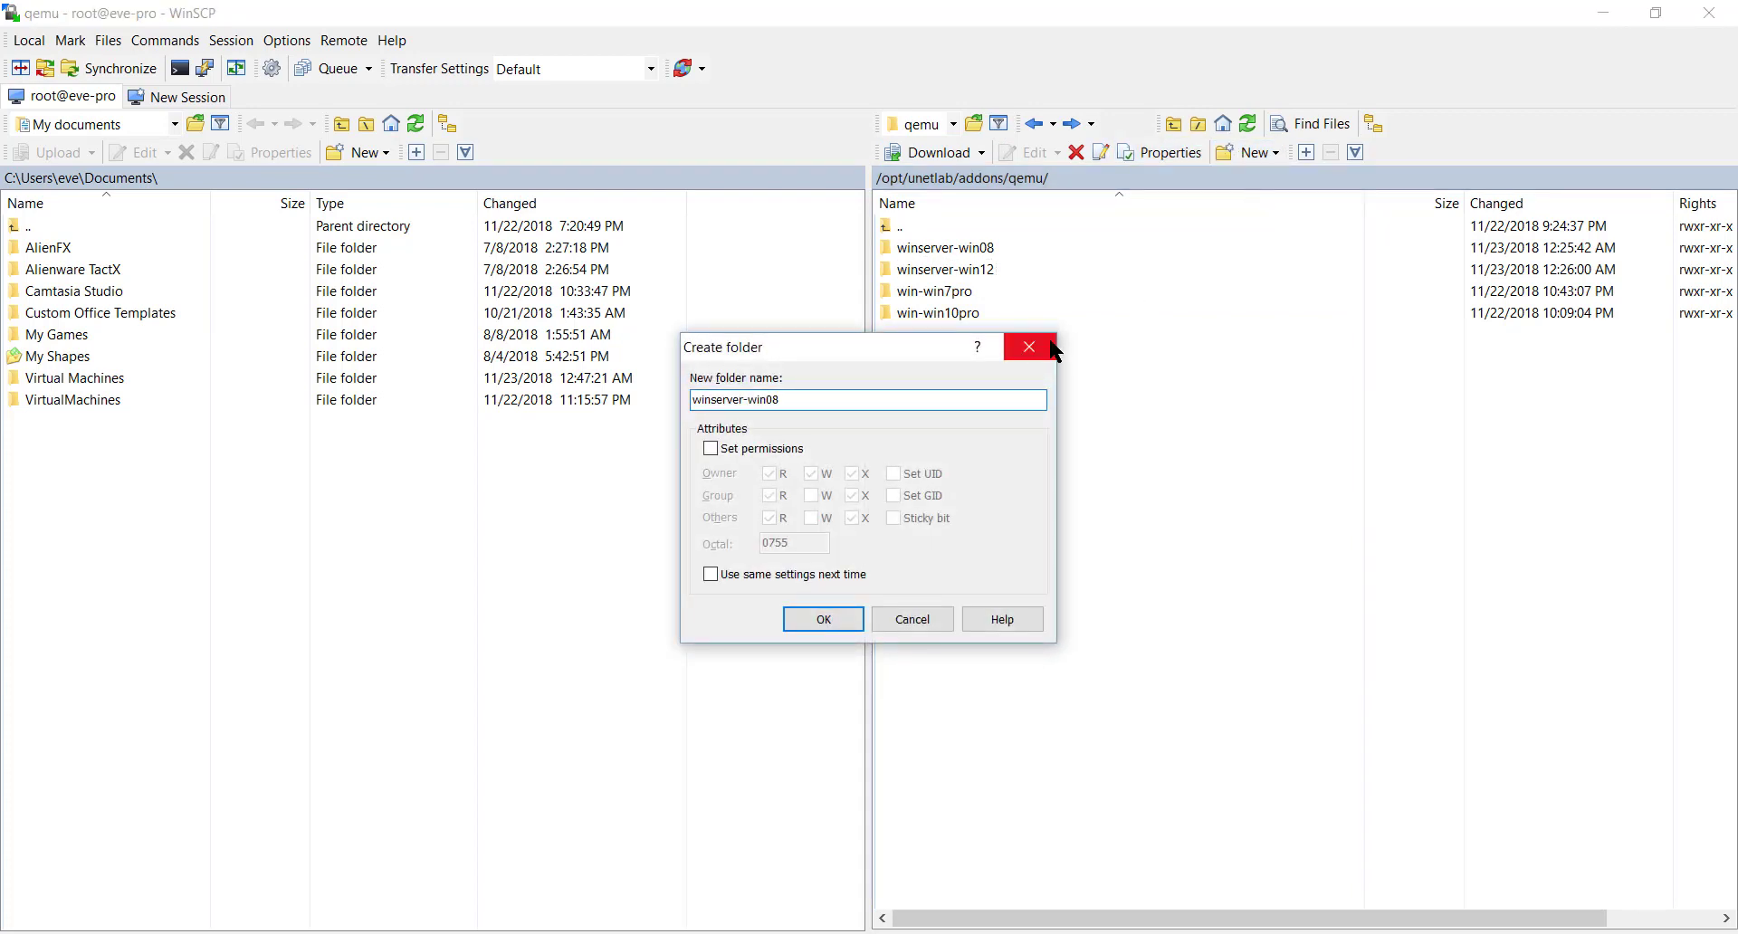
key("BackSpace")
left_click(826, 620)
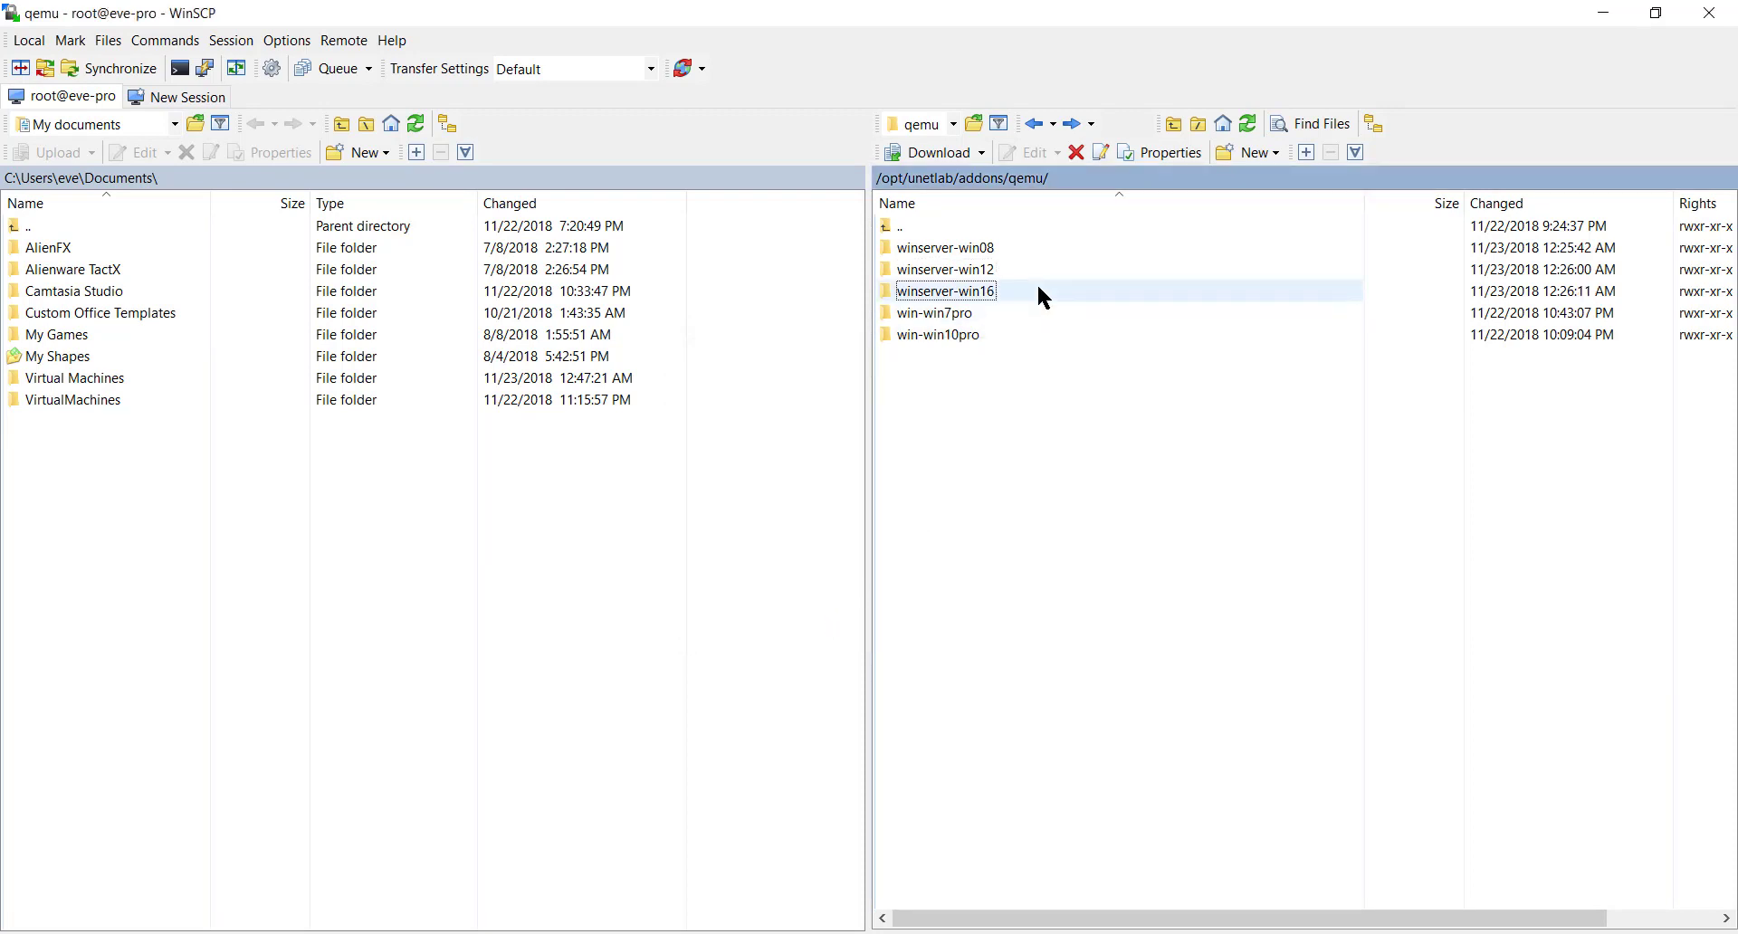
- Upload hda.qcow2 from the local win08 image folder into the remote winserver-win08 folder
double_click(993, 249)
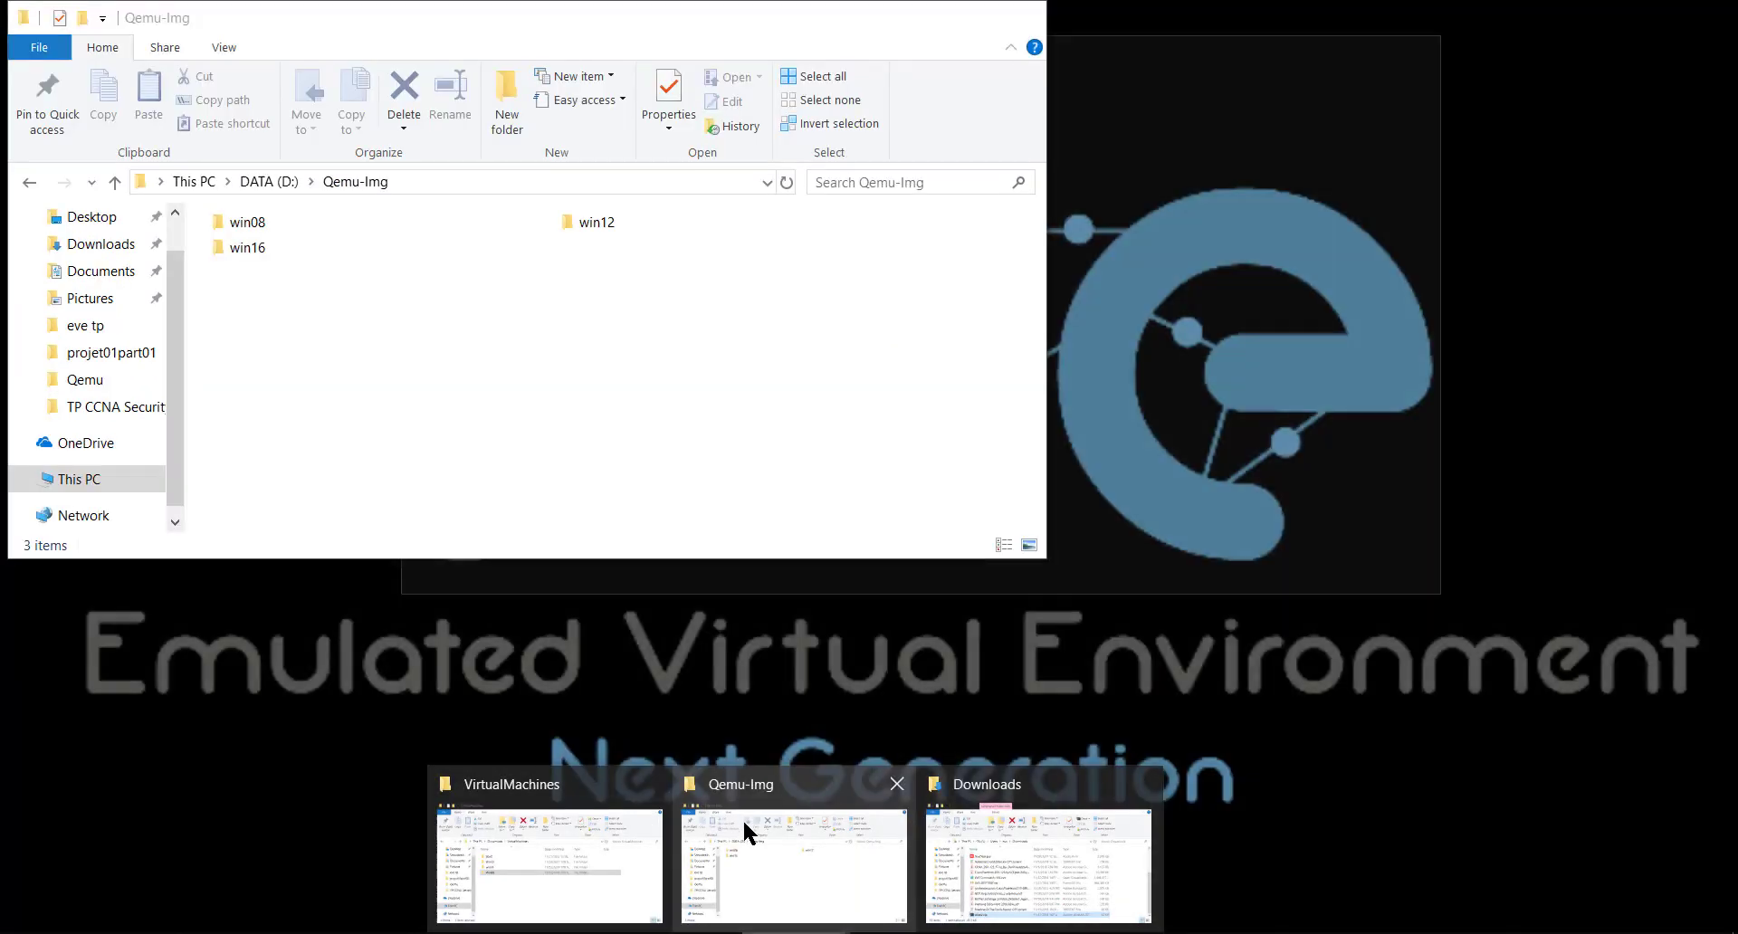
left_click(746, 831)
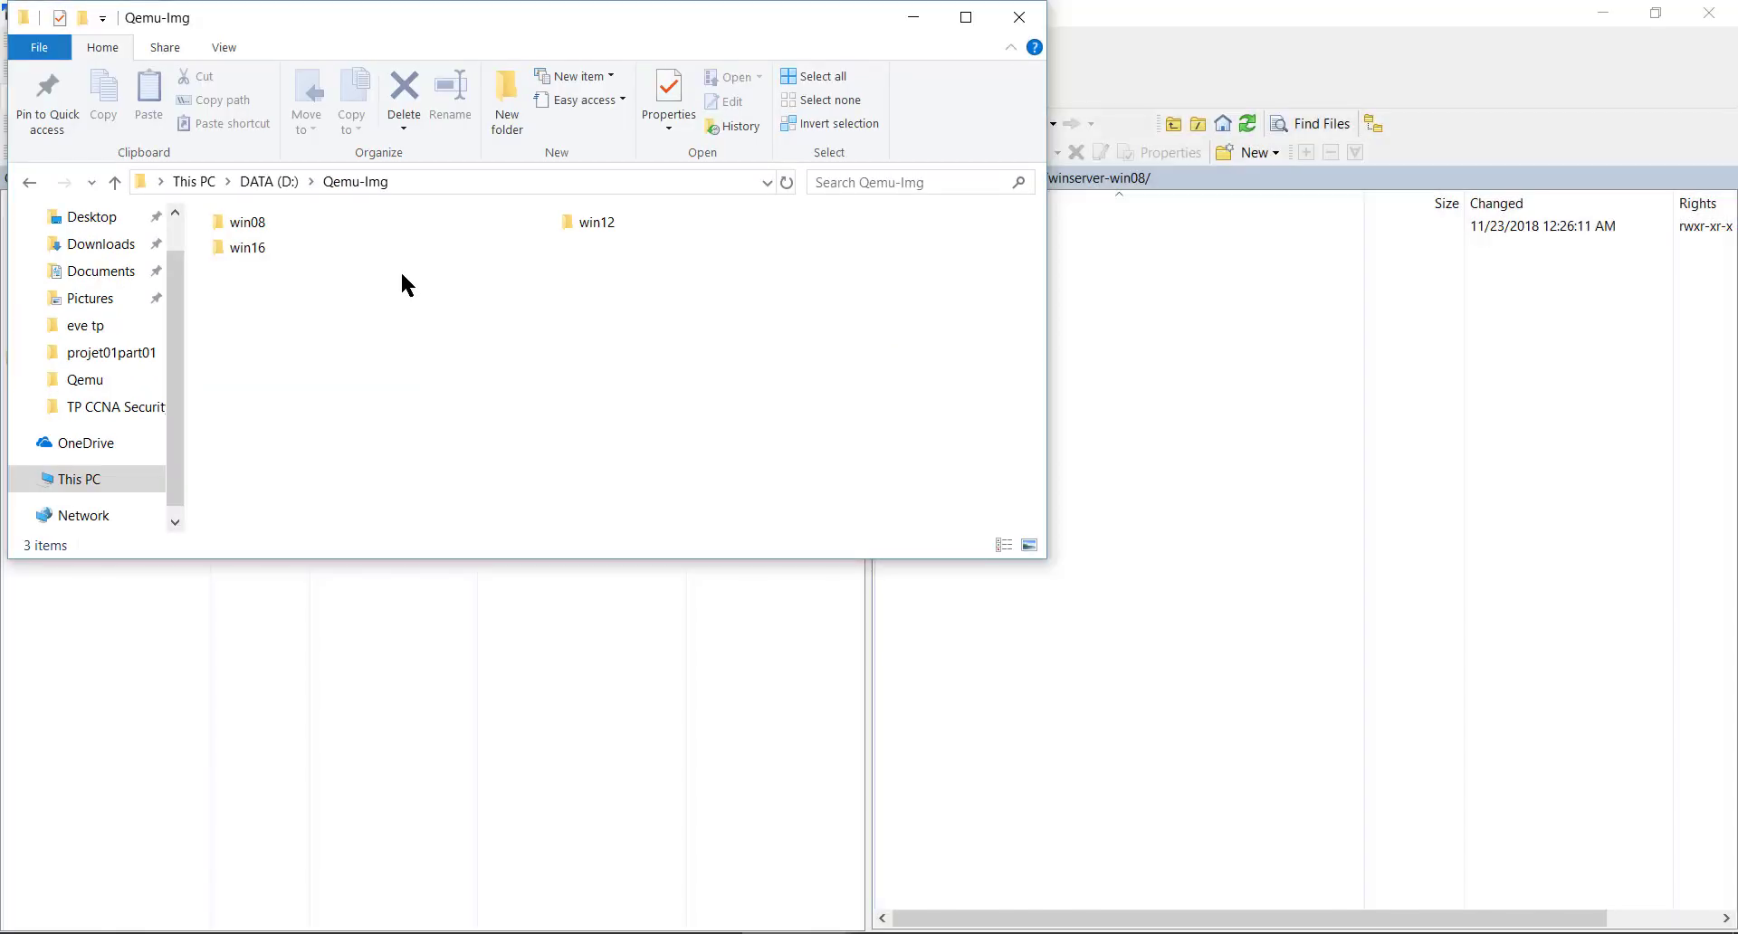
double_click(275, 221)
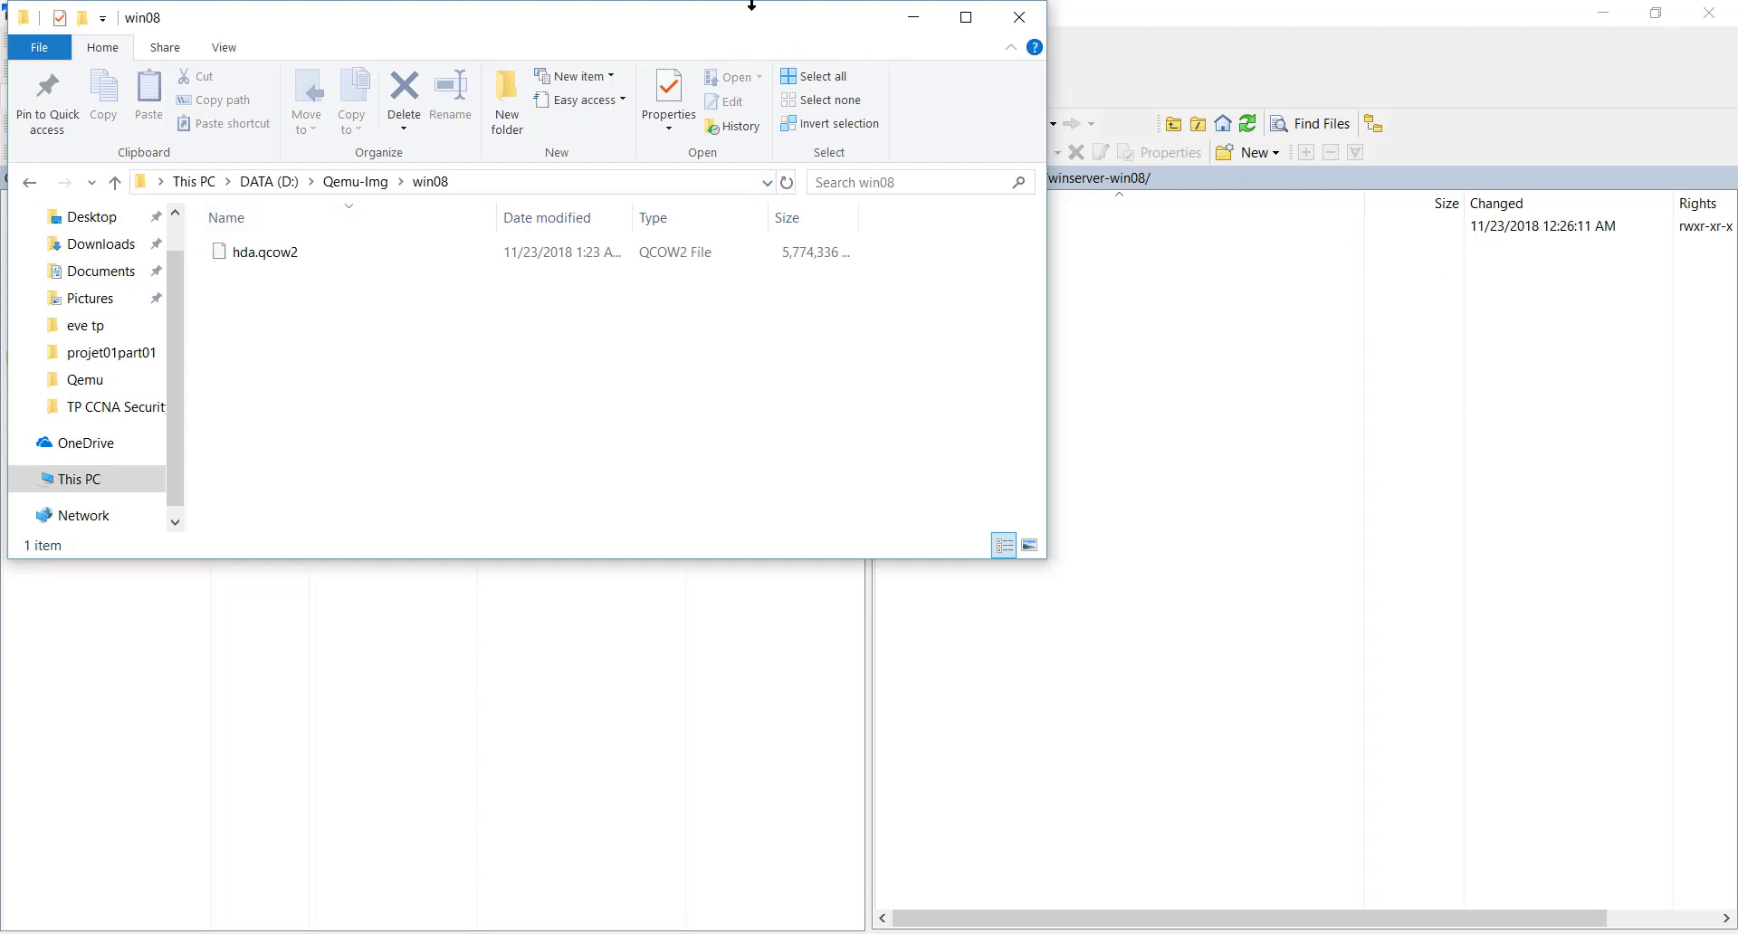
left_click_drag(751, 10, 1505, 297)
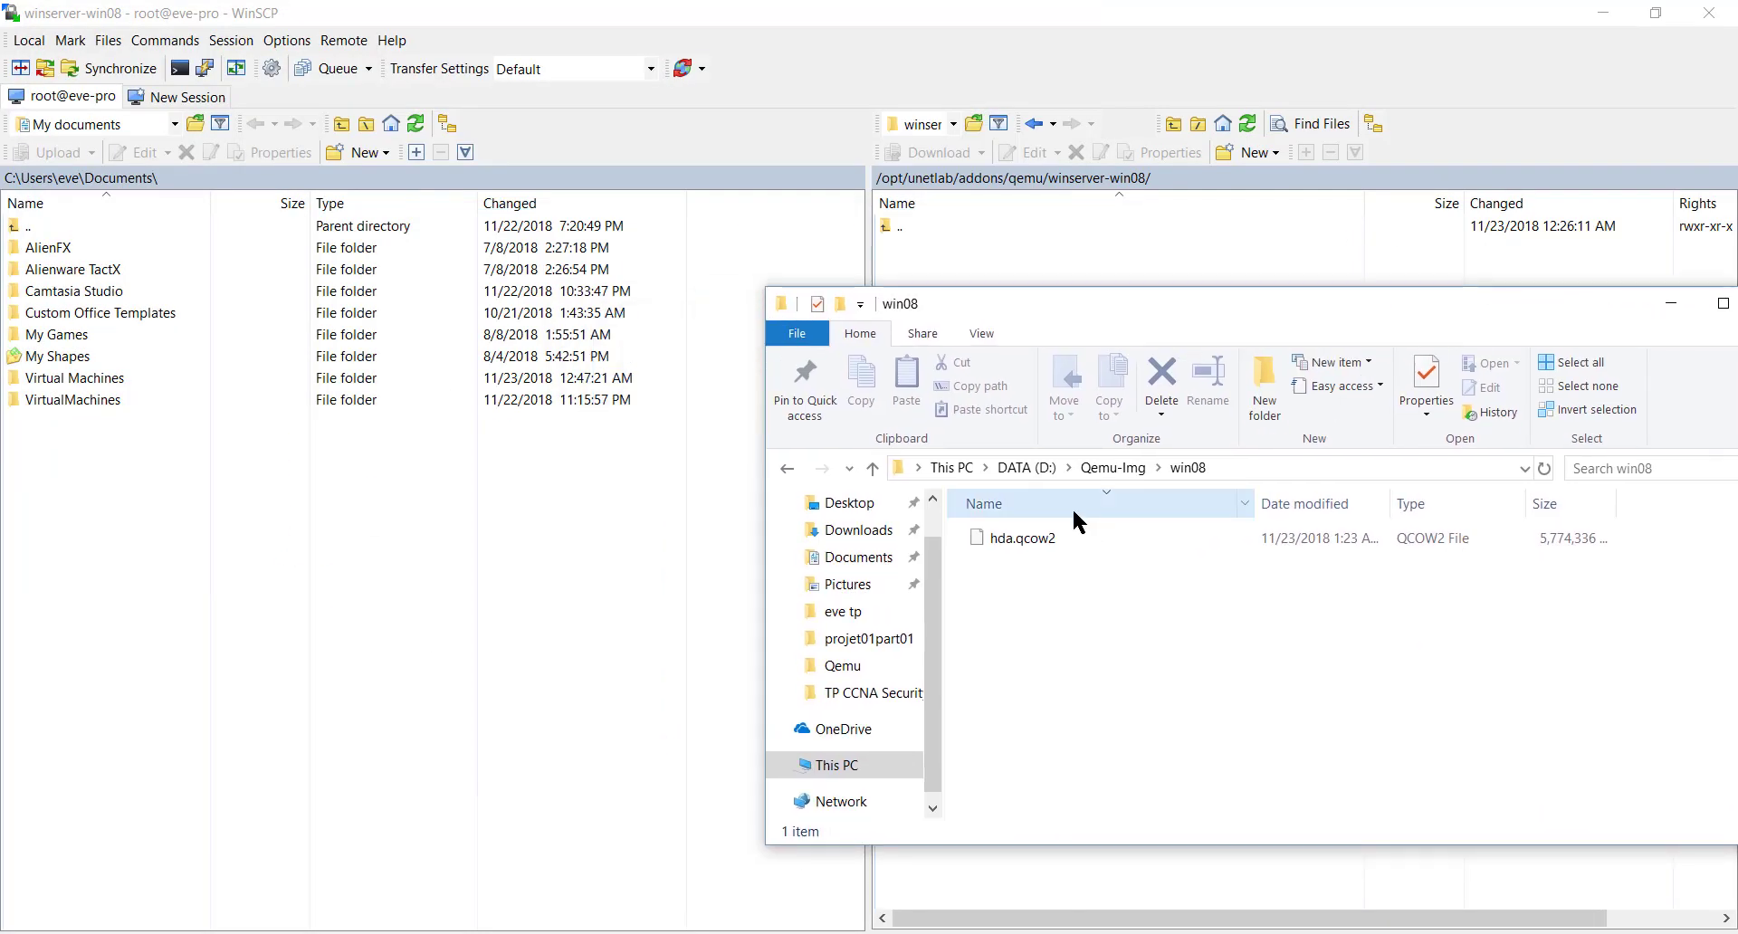
left_click(1030, 538)
left_click_drag(1028, 534, 1018, 261)
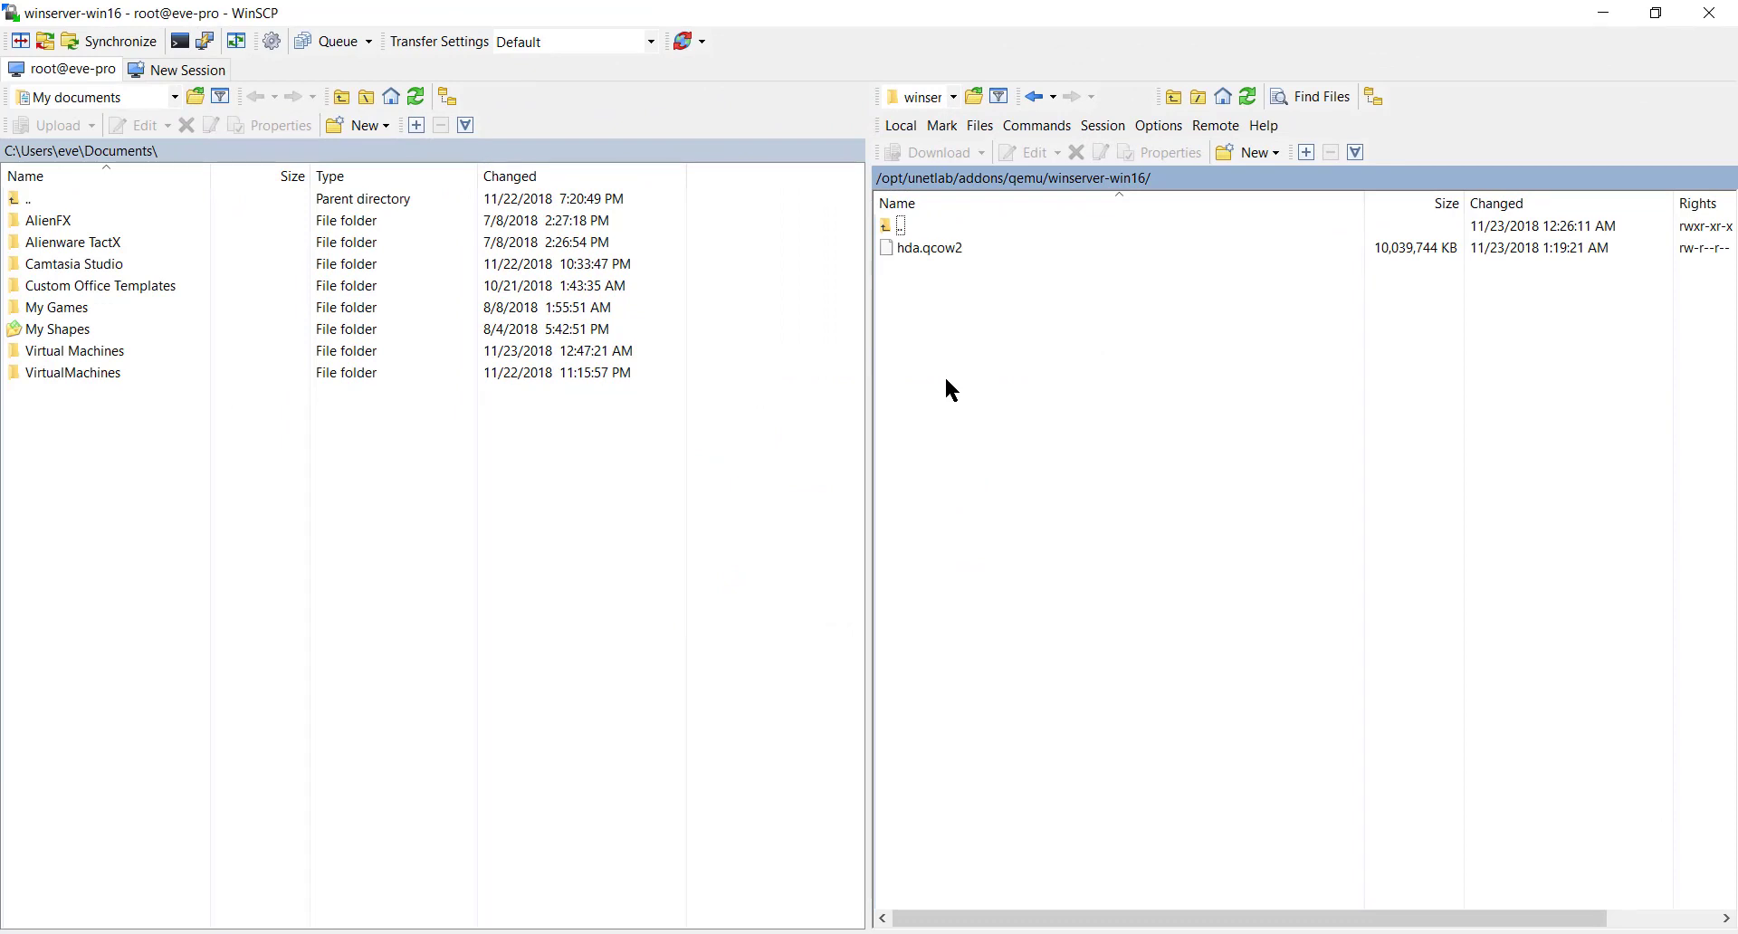
- Check the hda.qcow2 images in the remote winserver-win12 and winserver-win08 folders
double_click(912, 228)
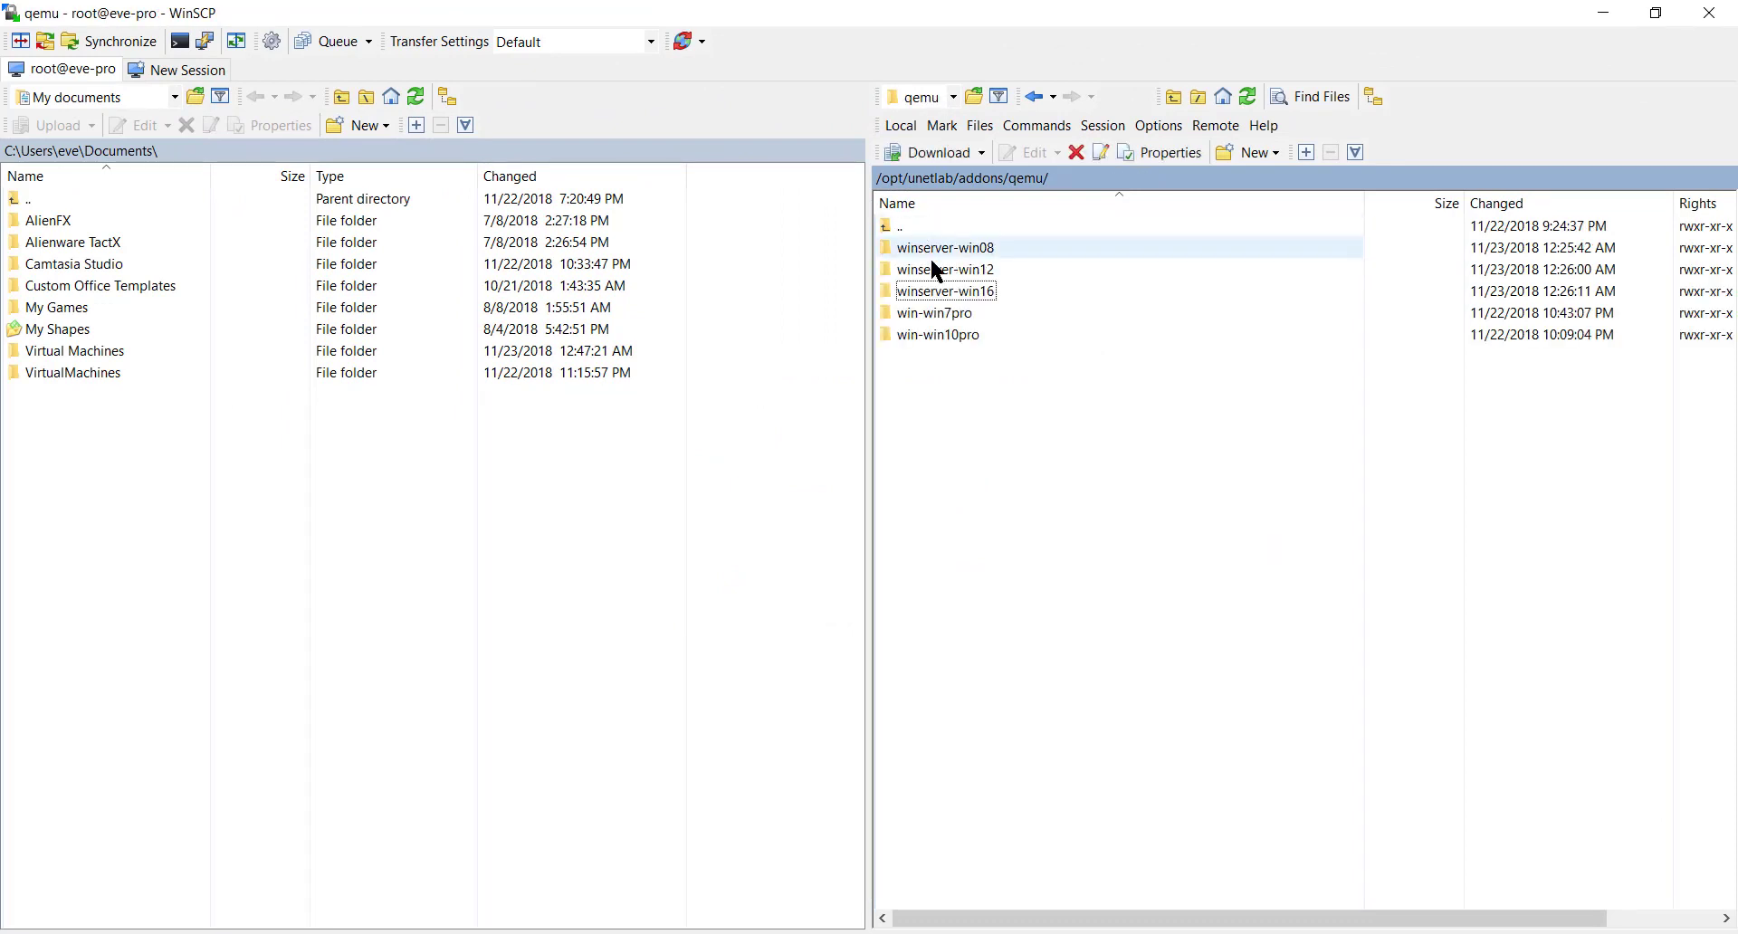
left_click(959, 271)
left_click(959, 272)
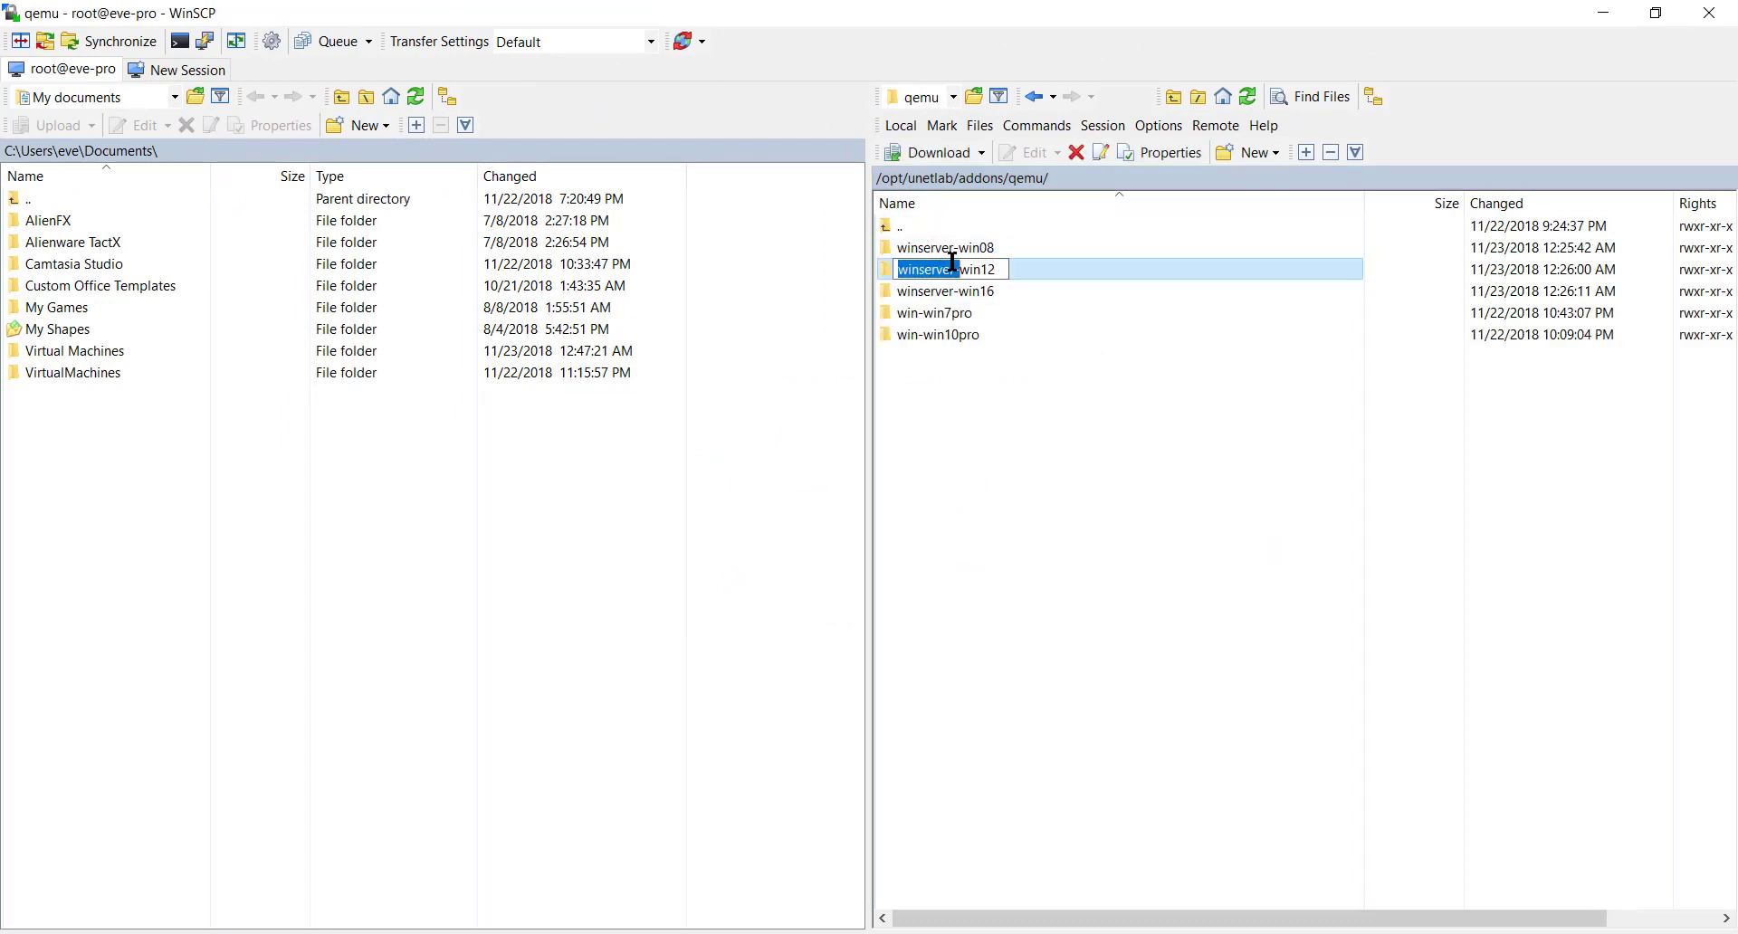
double_click(1057, 274)
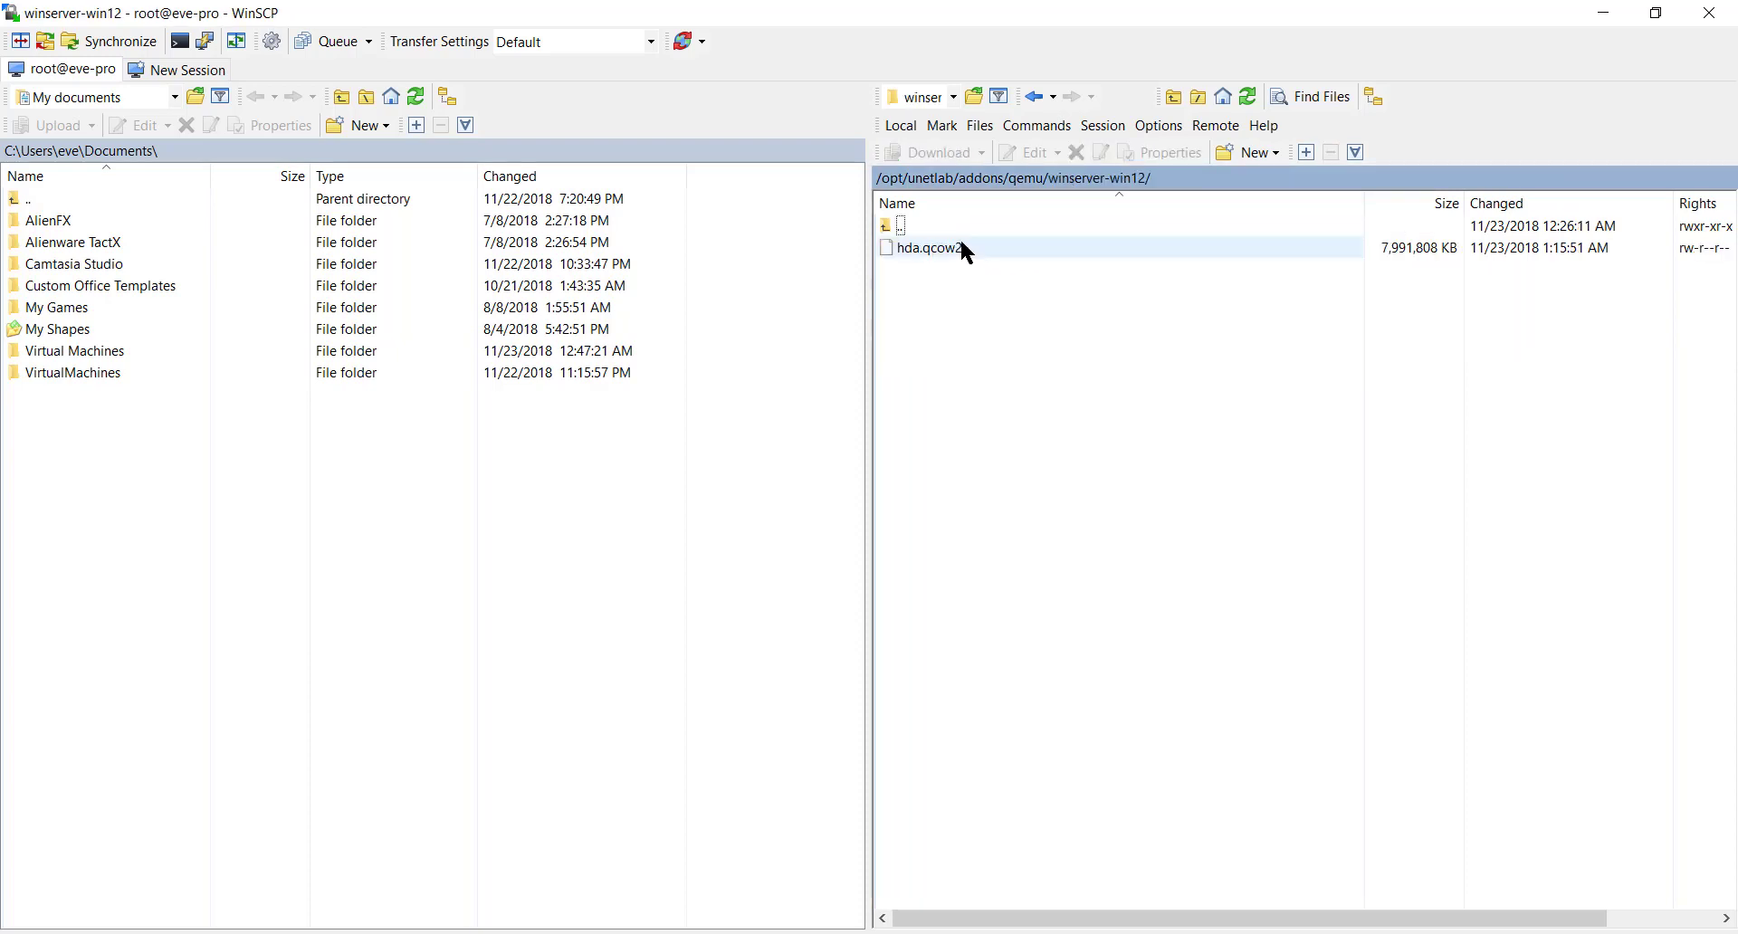
double_click(890, 228)
double_click(947, 258)
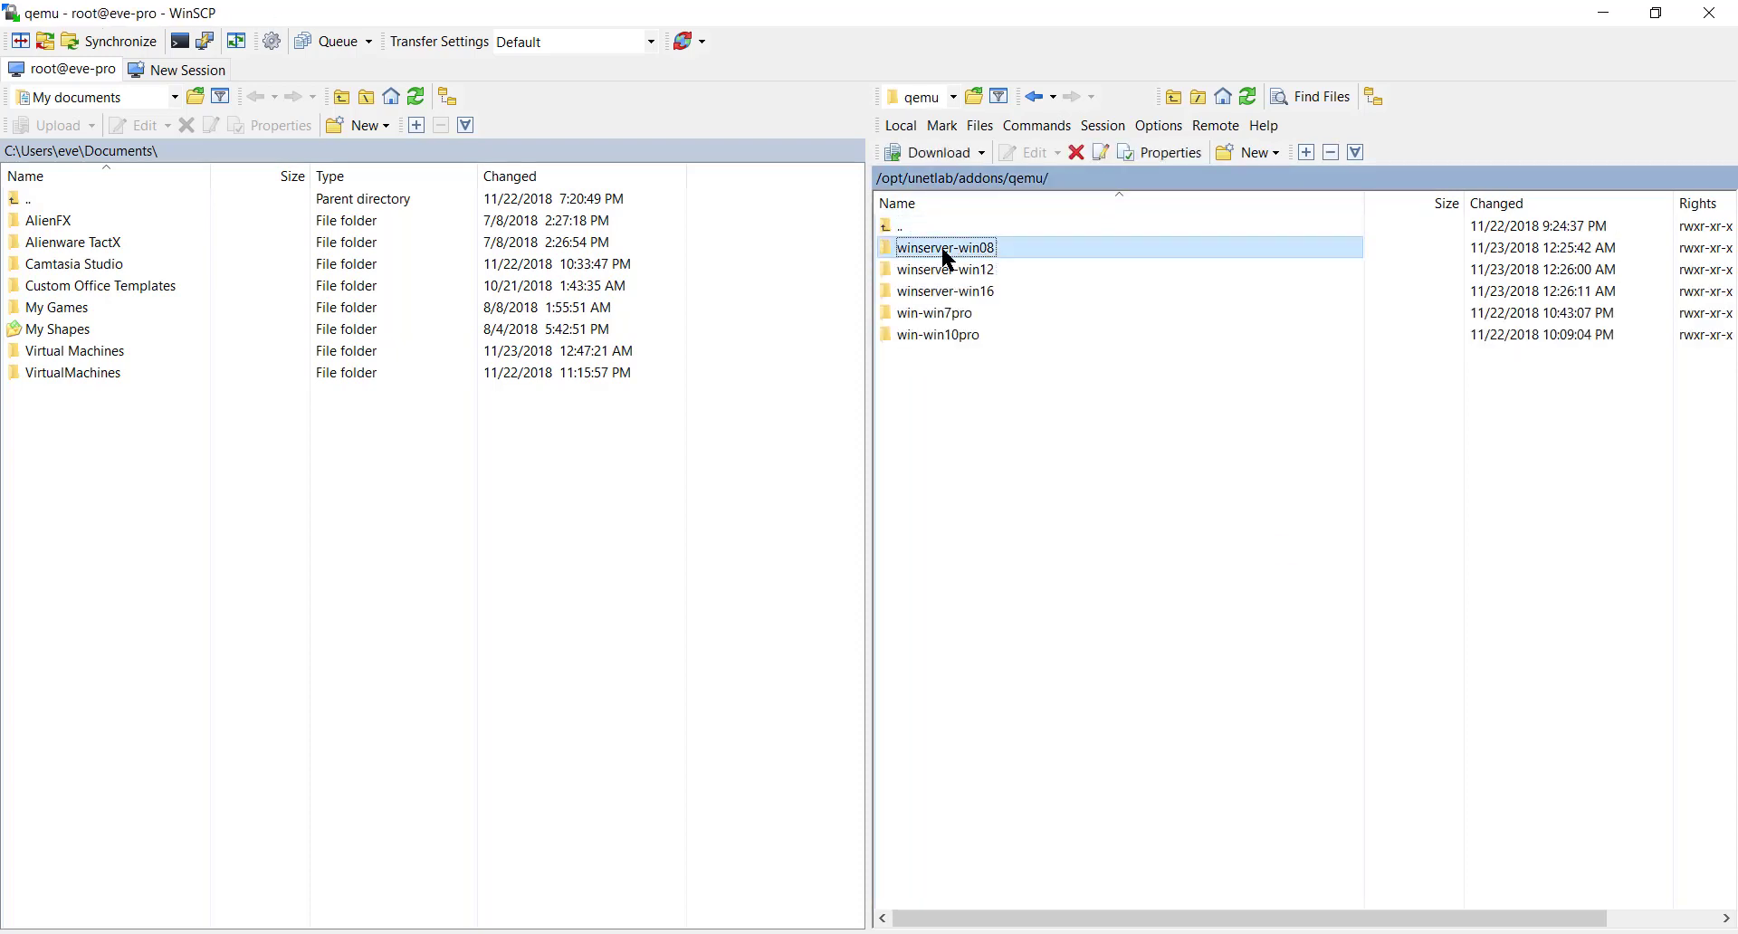
double_click(902, 227)
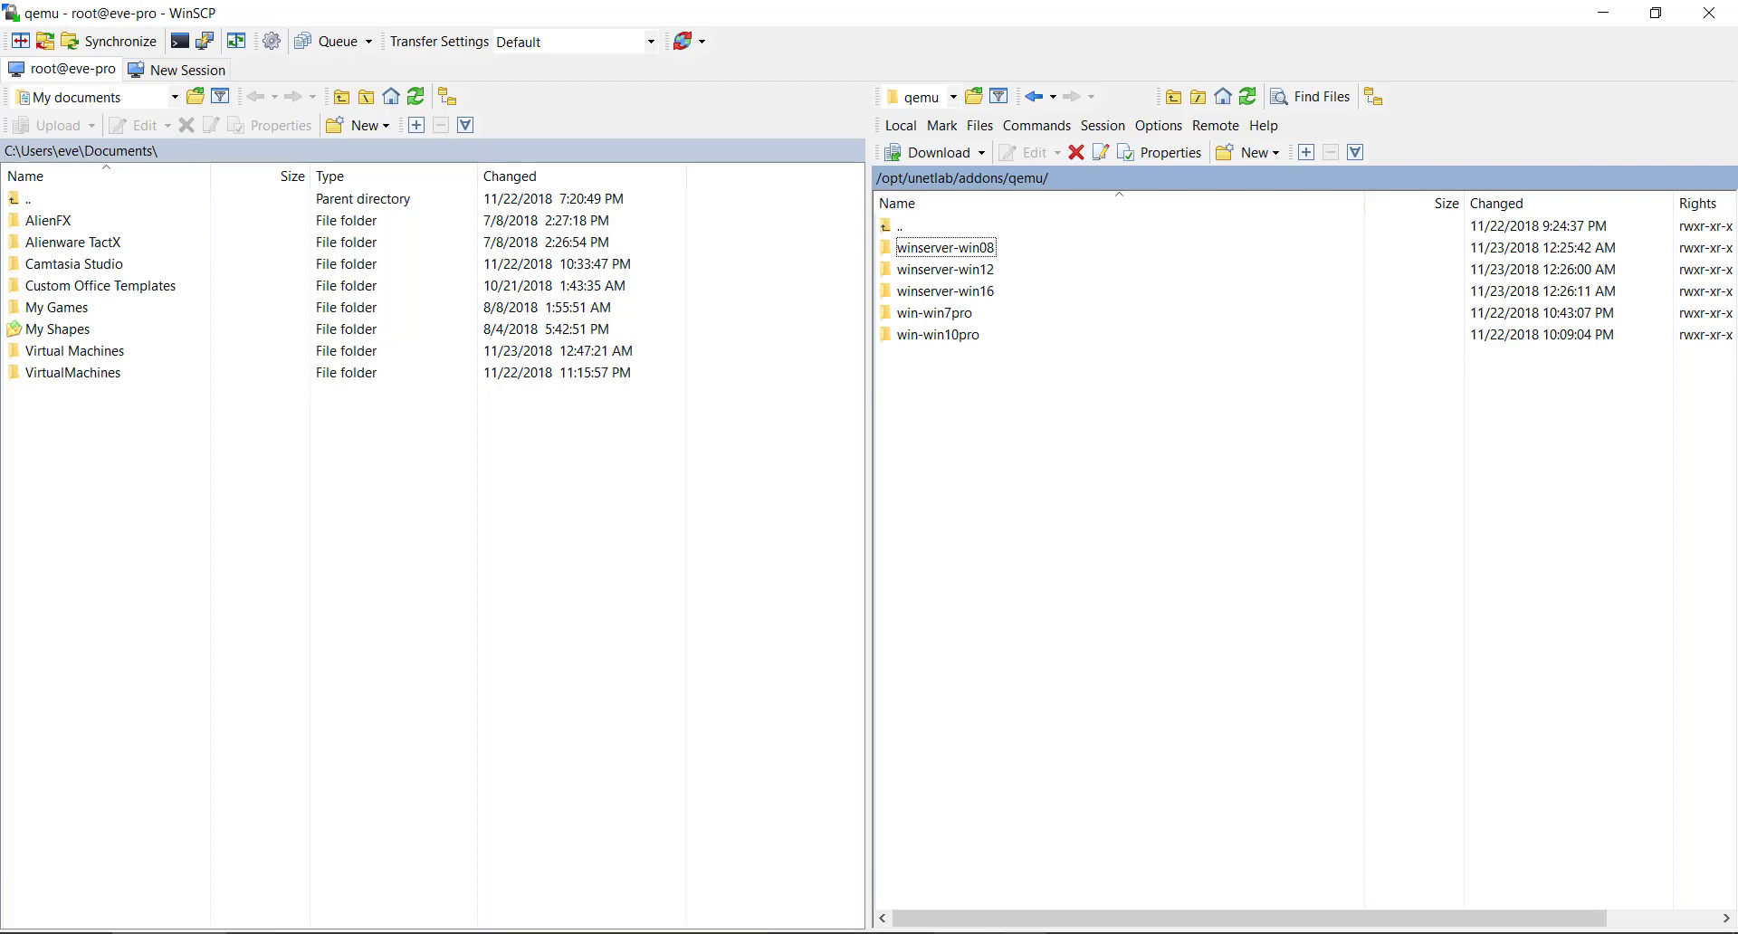
key("alt+Tab")
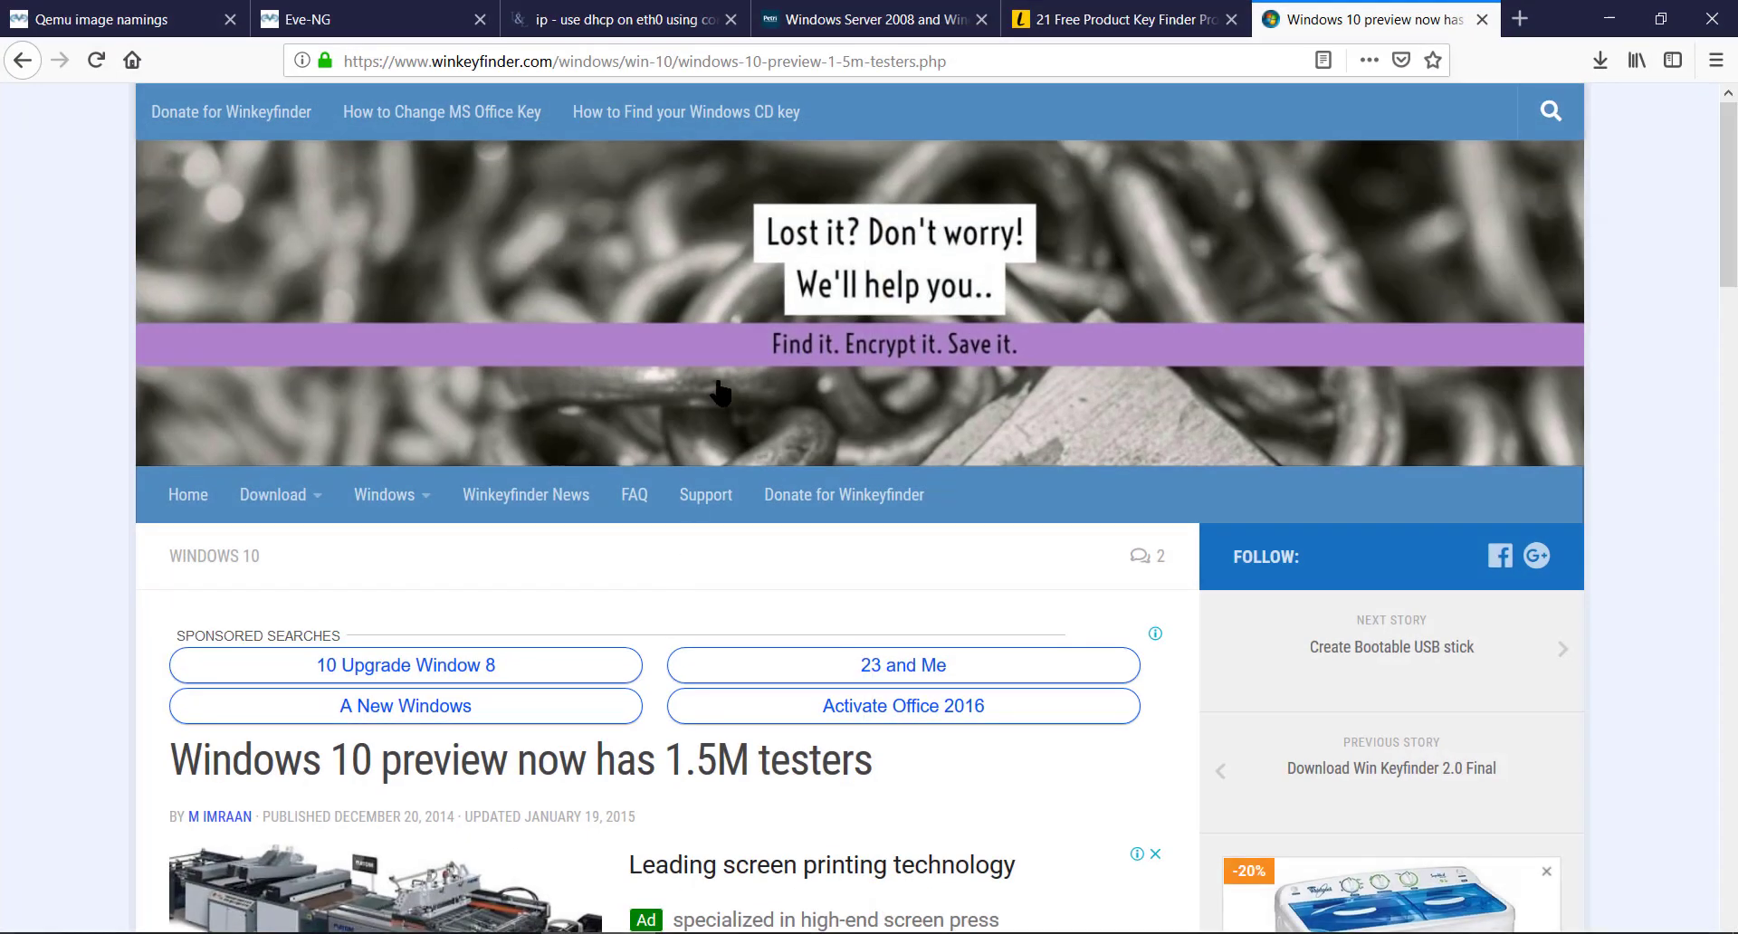
left_click(943, 57)
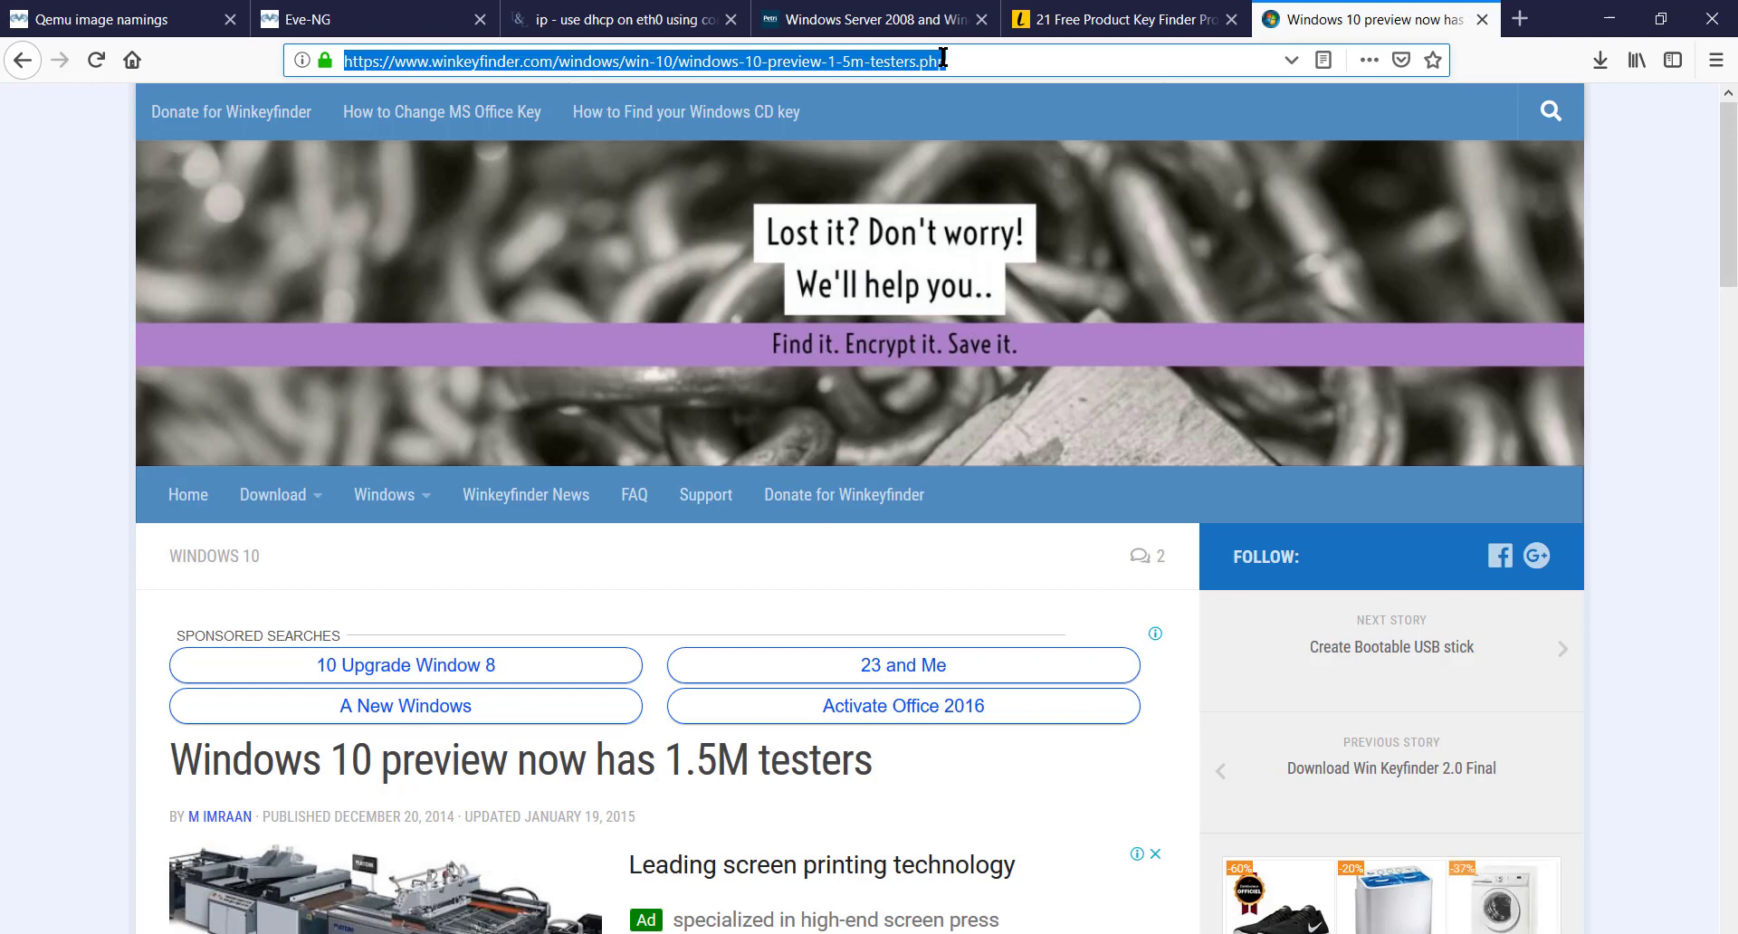
type("172.16.0.150/")
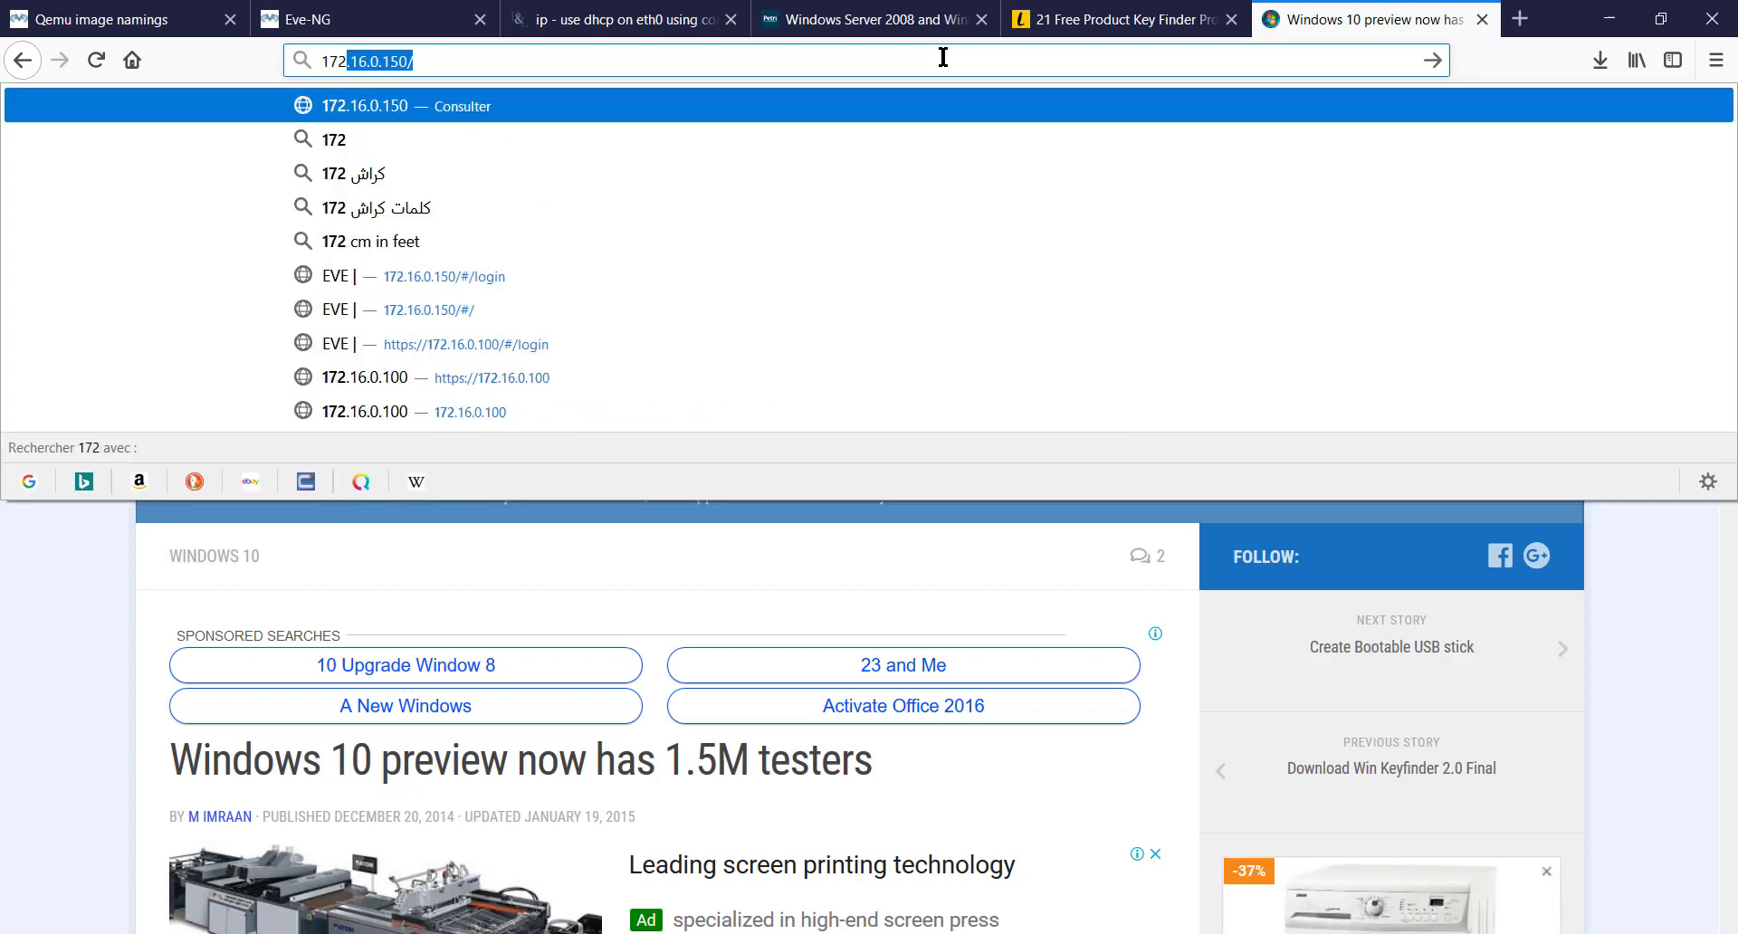
key("BackSpace")
key("BackSpace")
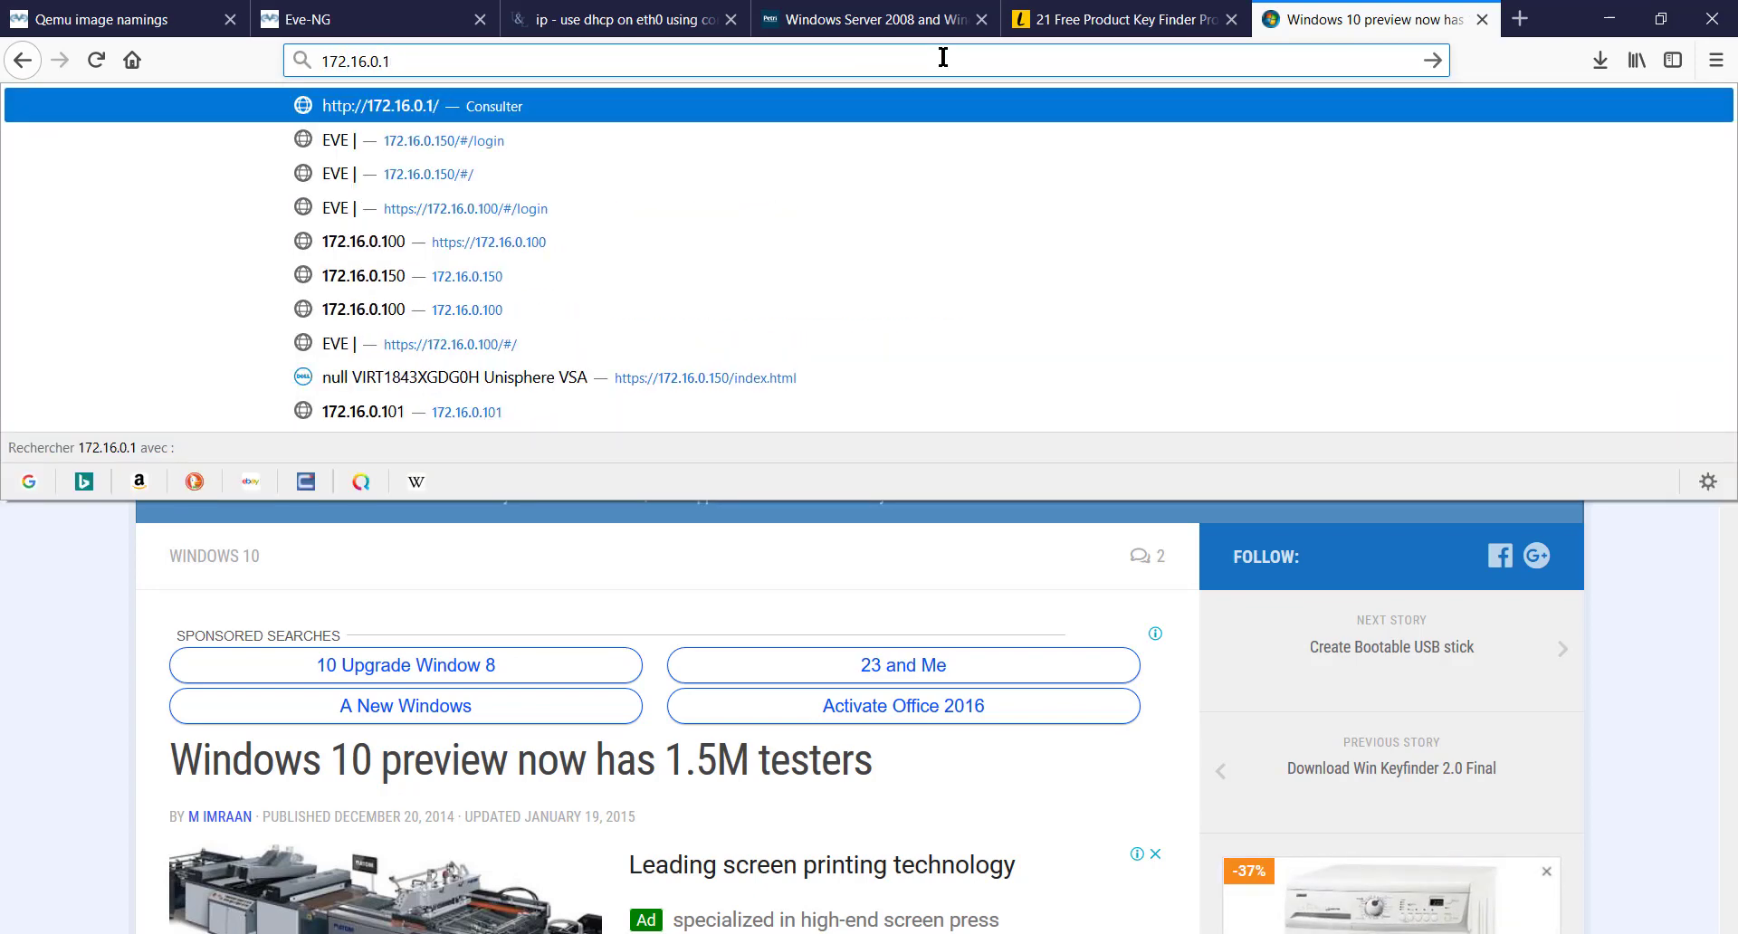
type("00")
key("Return")
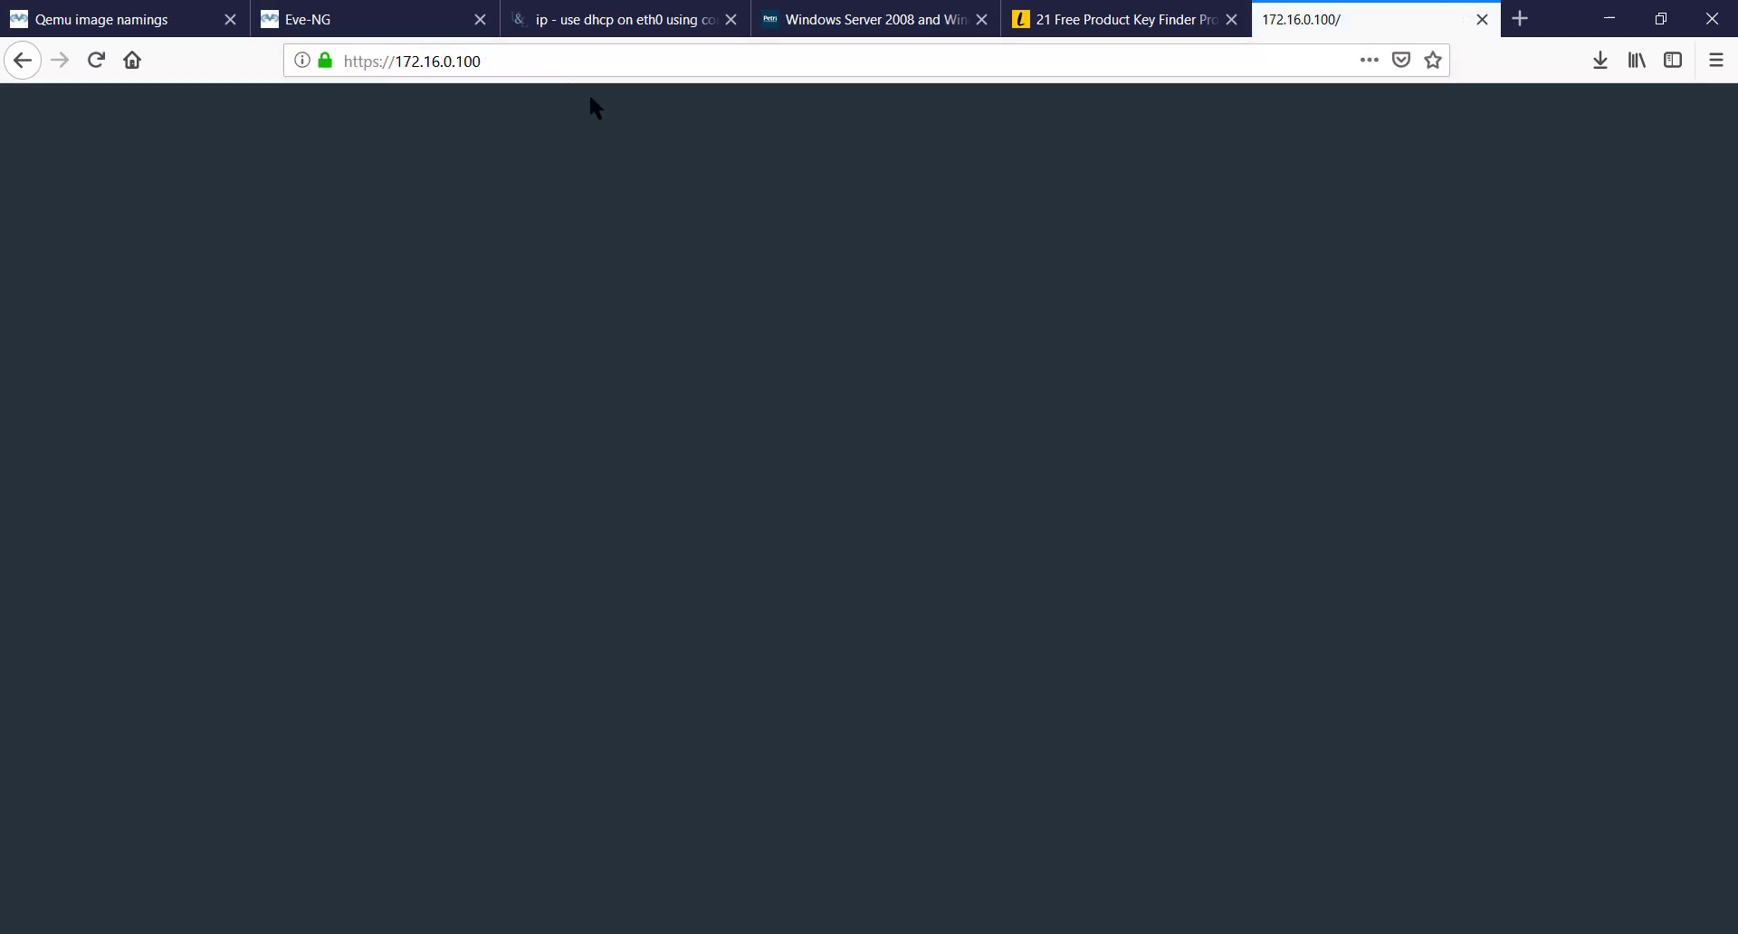
left_click(493, 60)
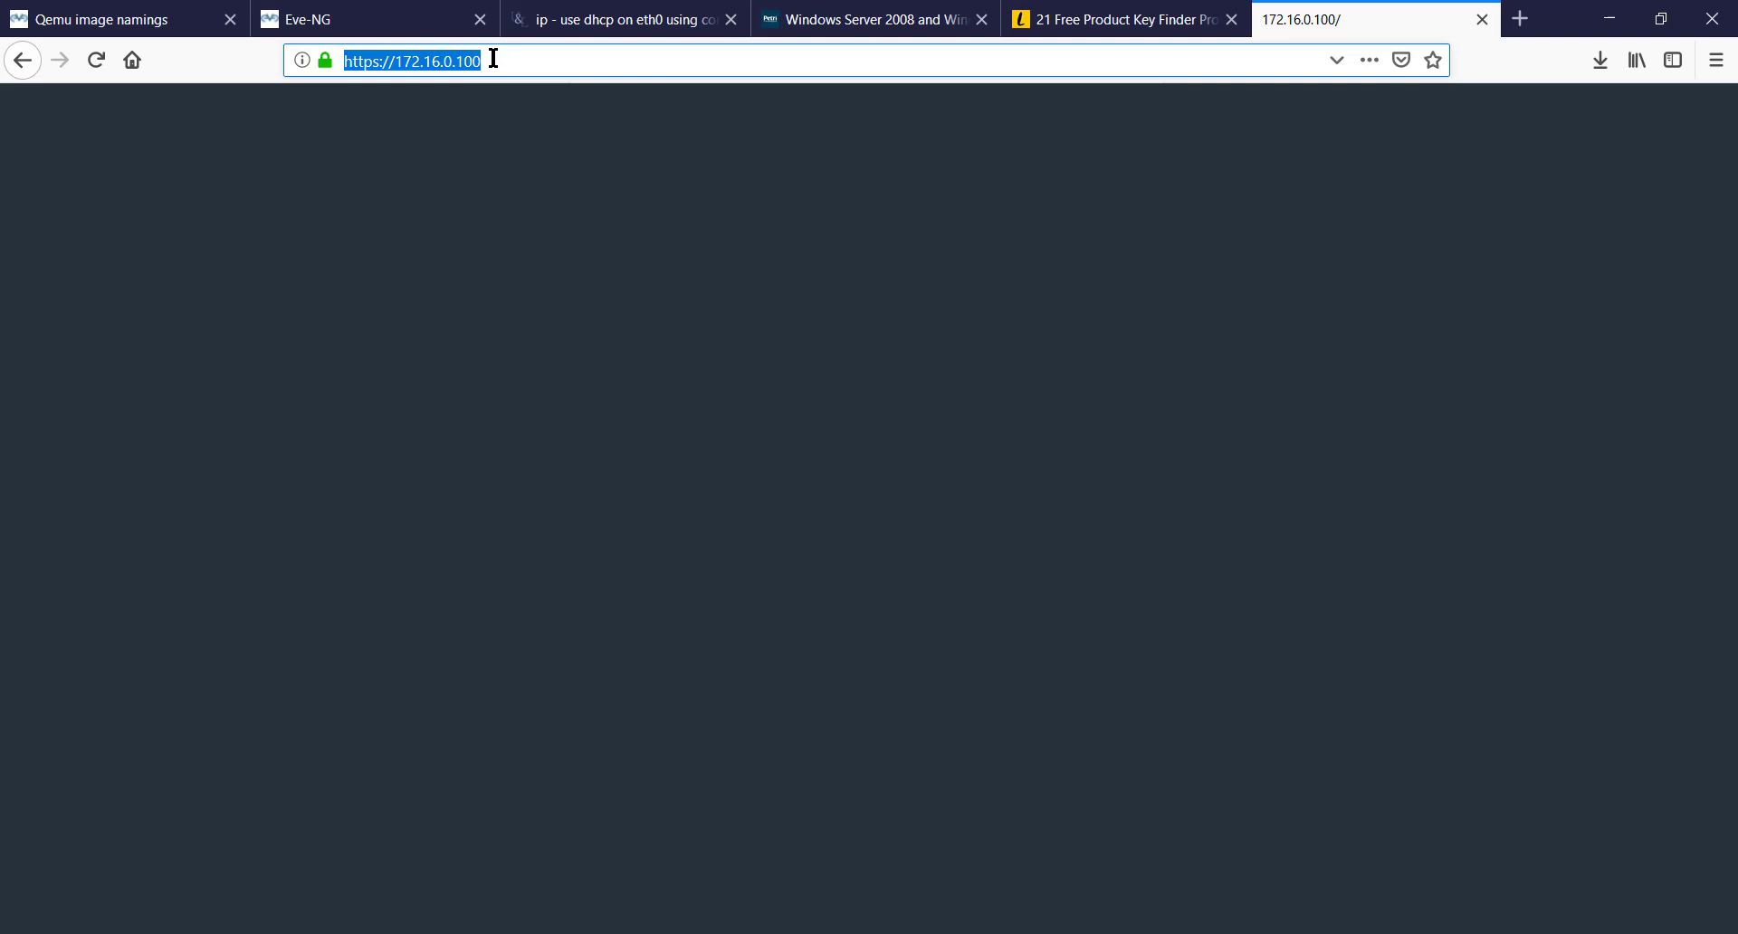
left_click(383, 65)
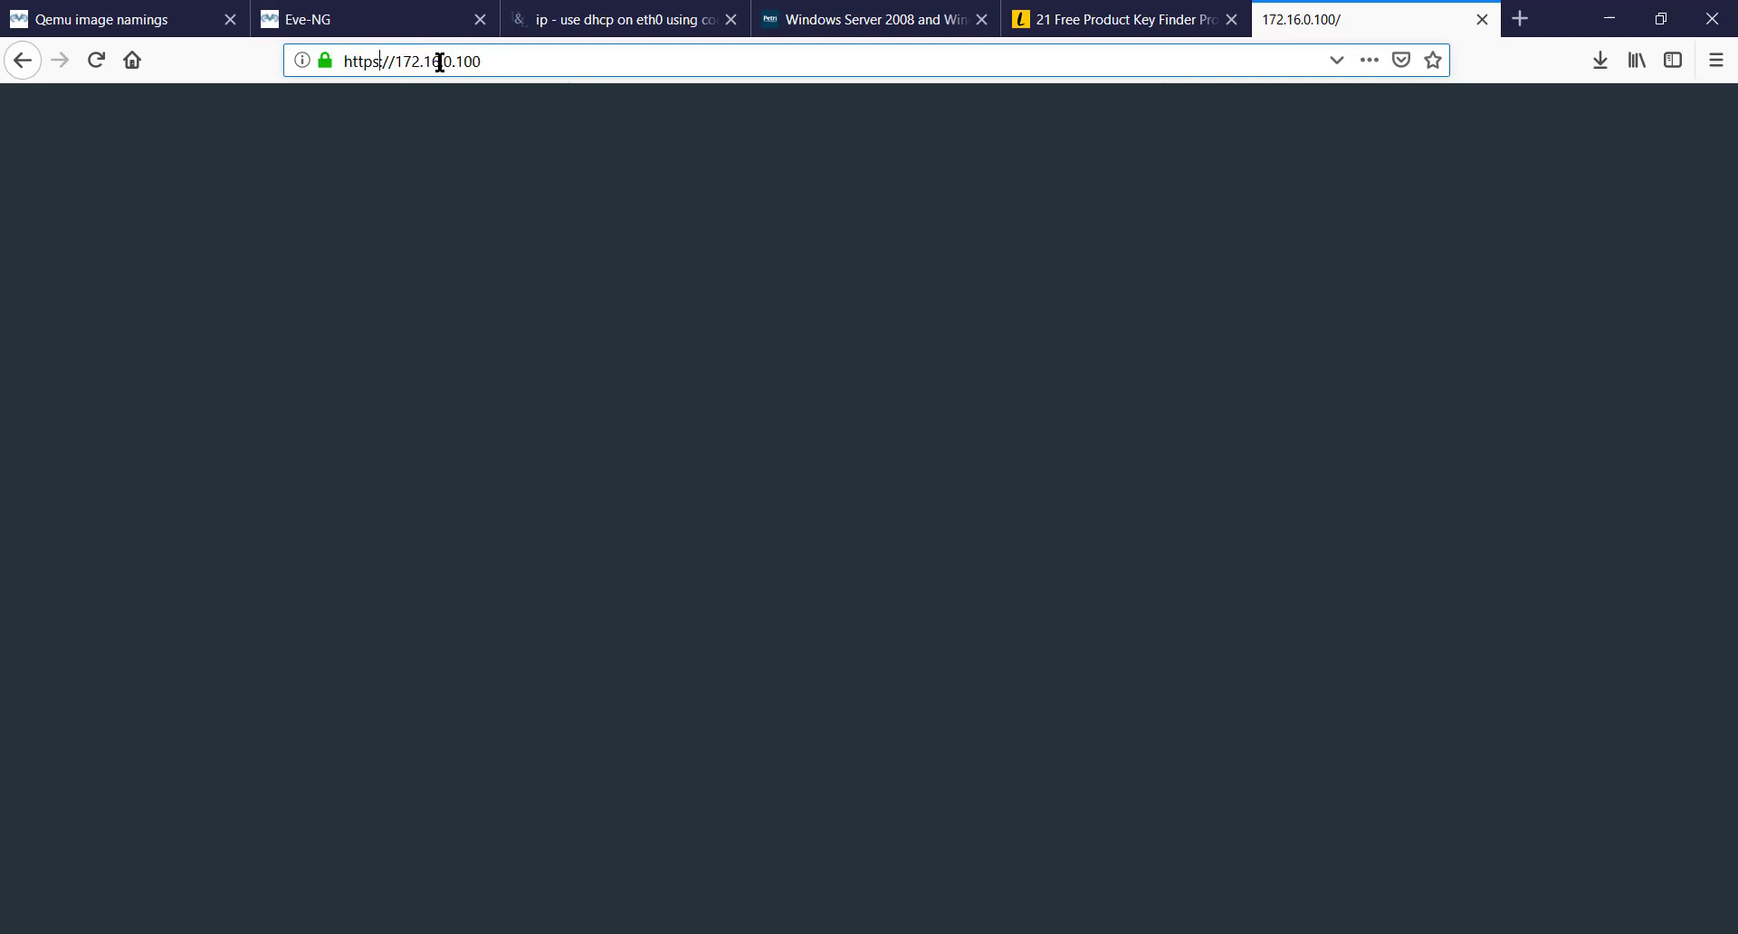
key("BackSpace")
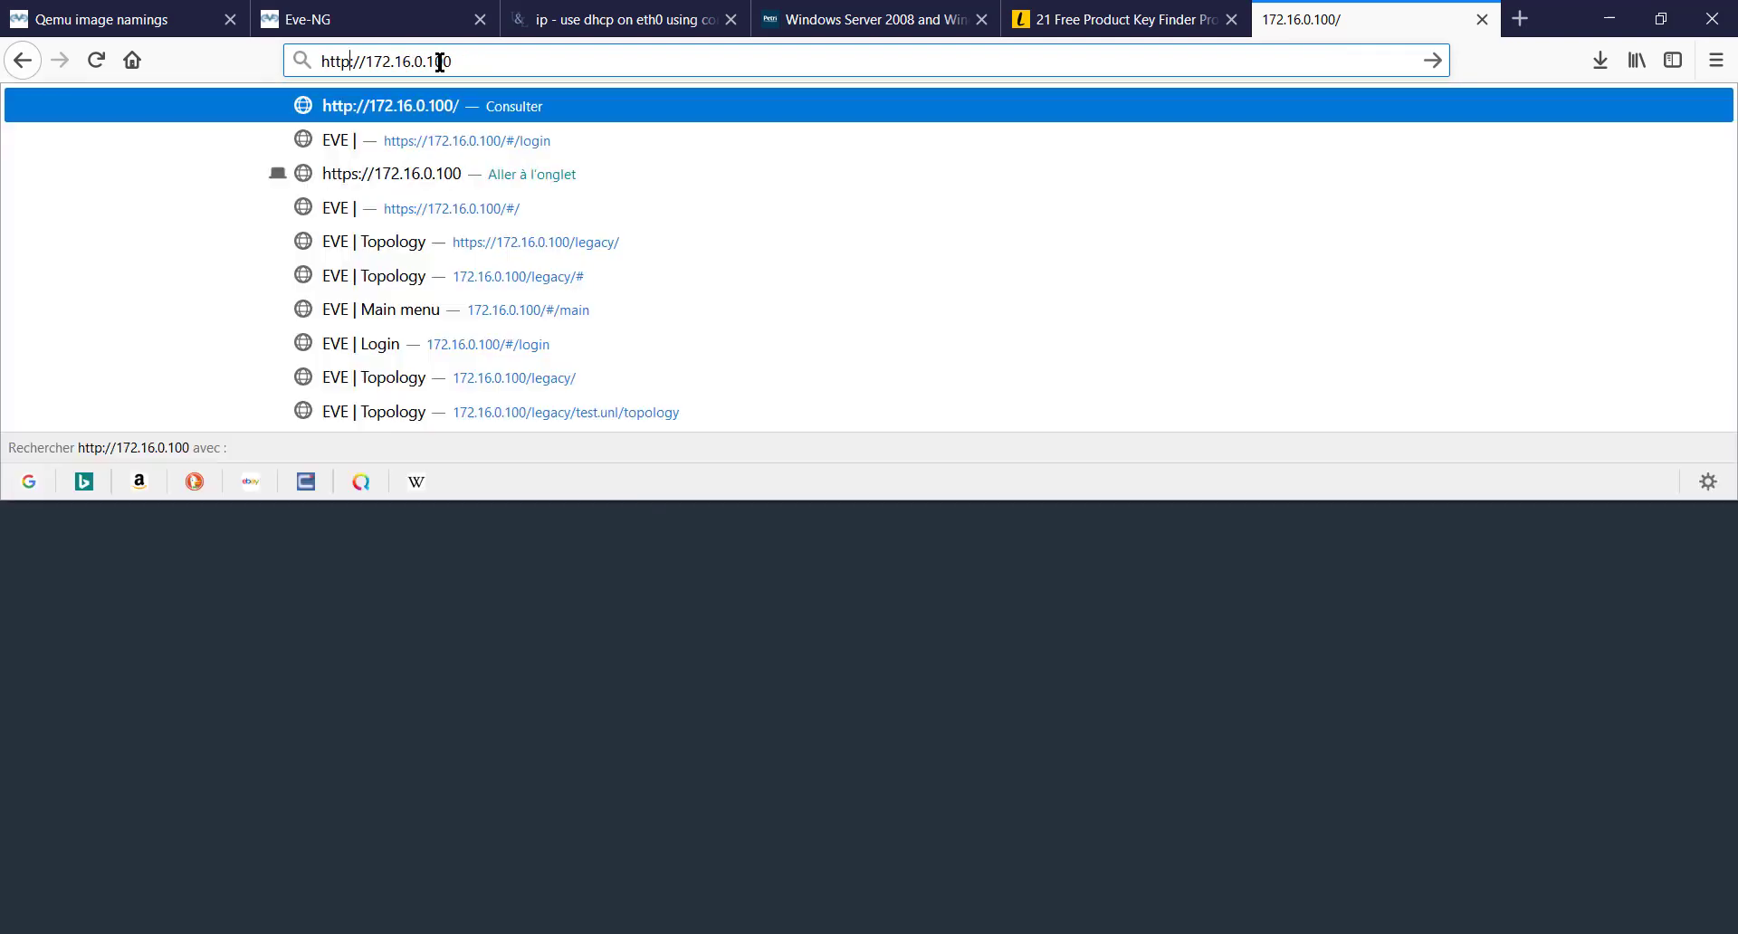
key("Return")
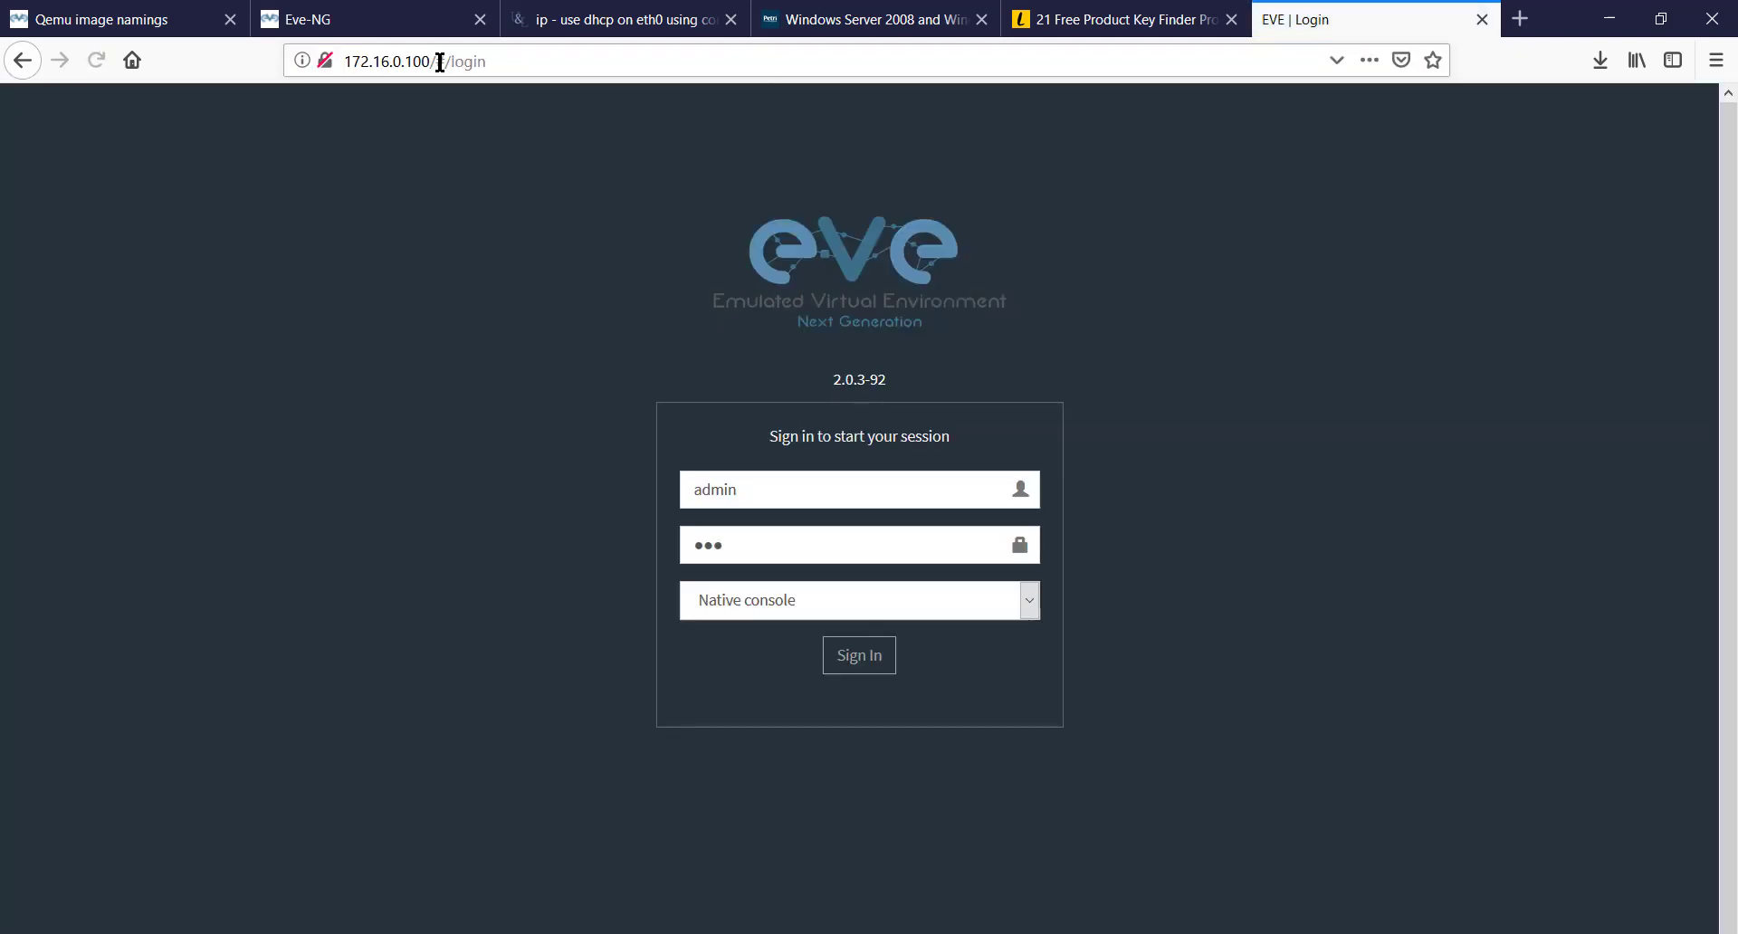
- Sign in and open the test.unl lab's topology from the File manager
left_click(866, 665)
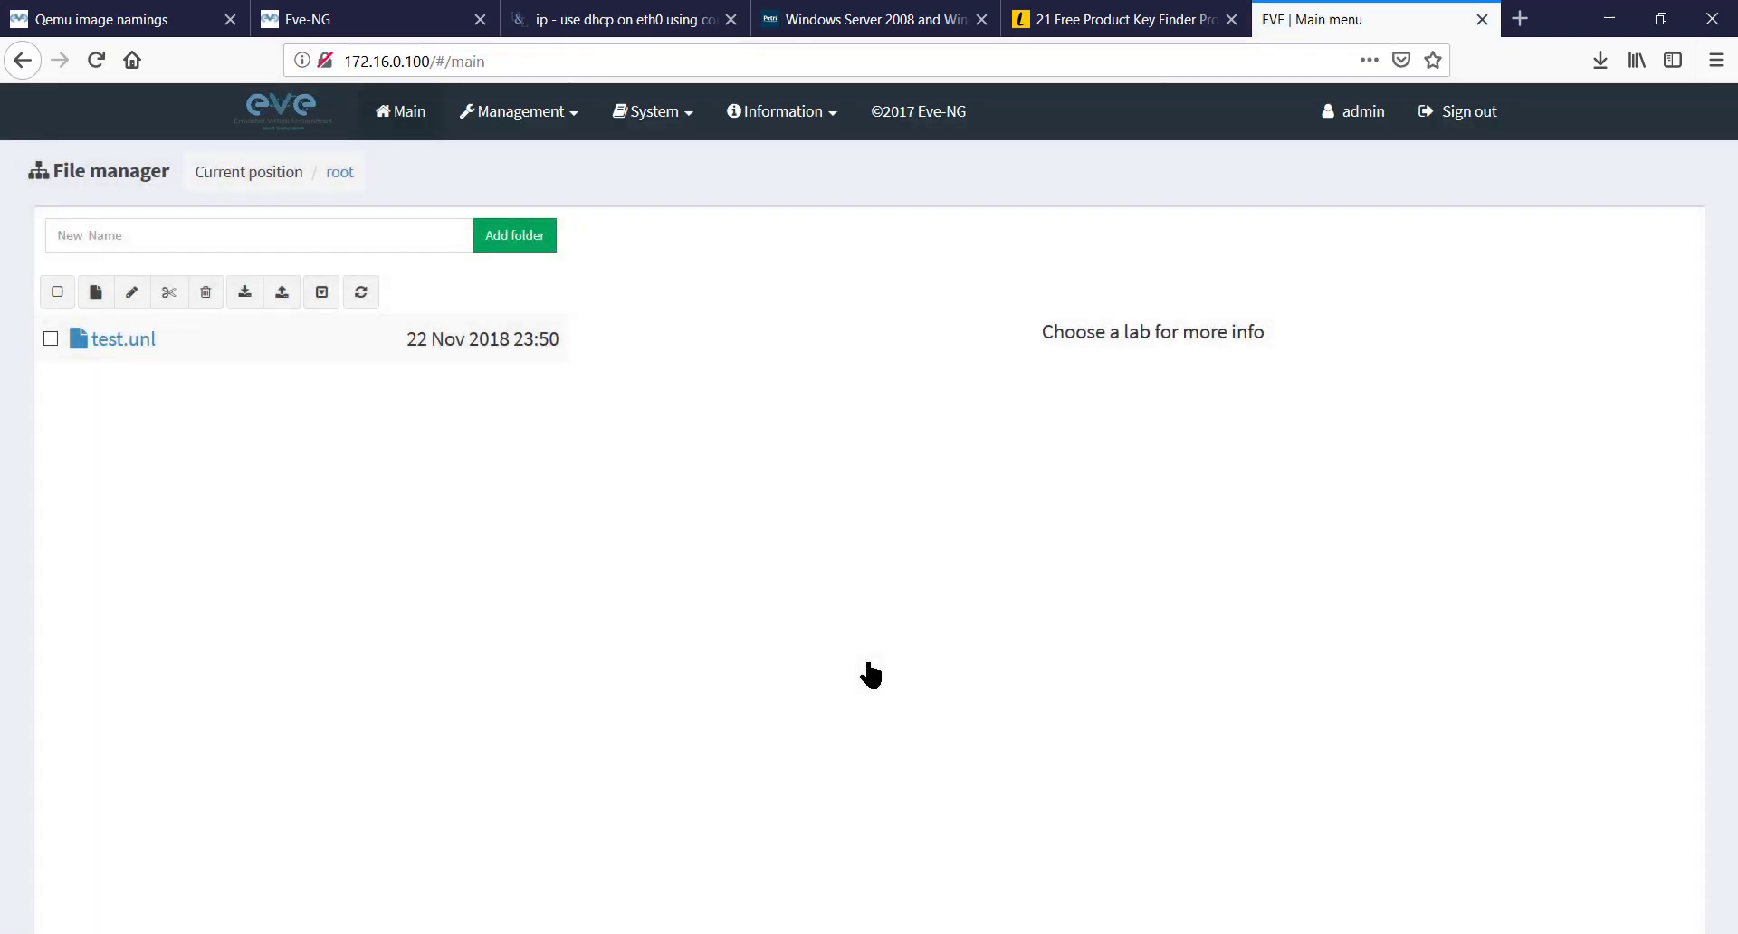
left_click(120, 342)
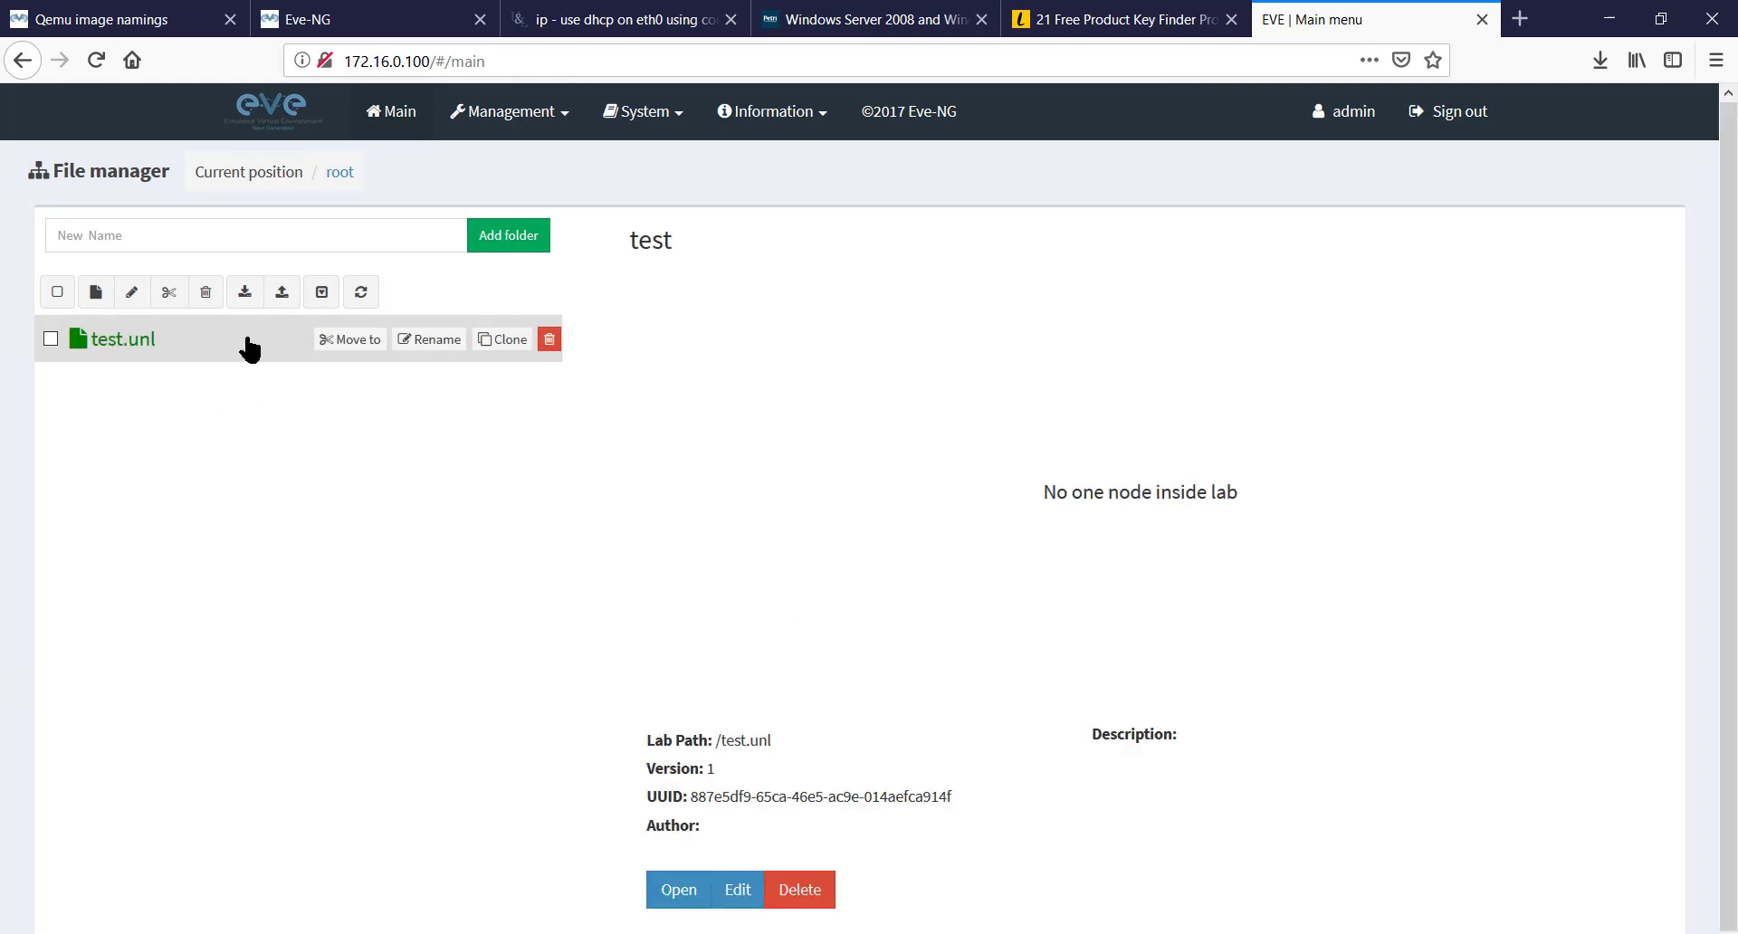
left_click(678, 890)
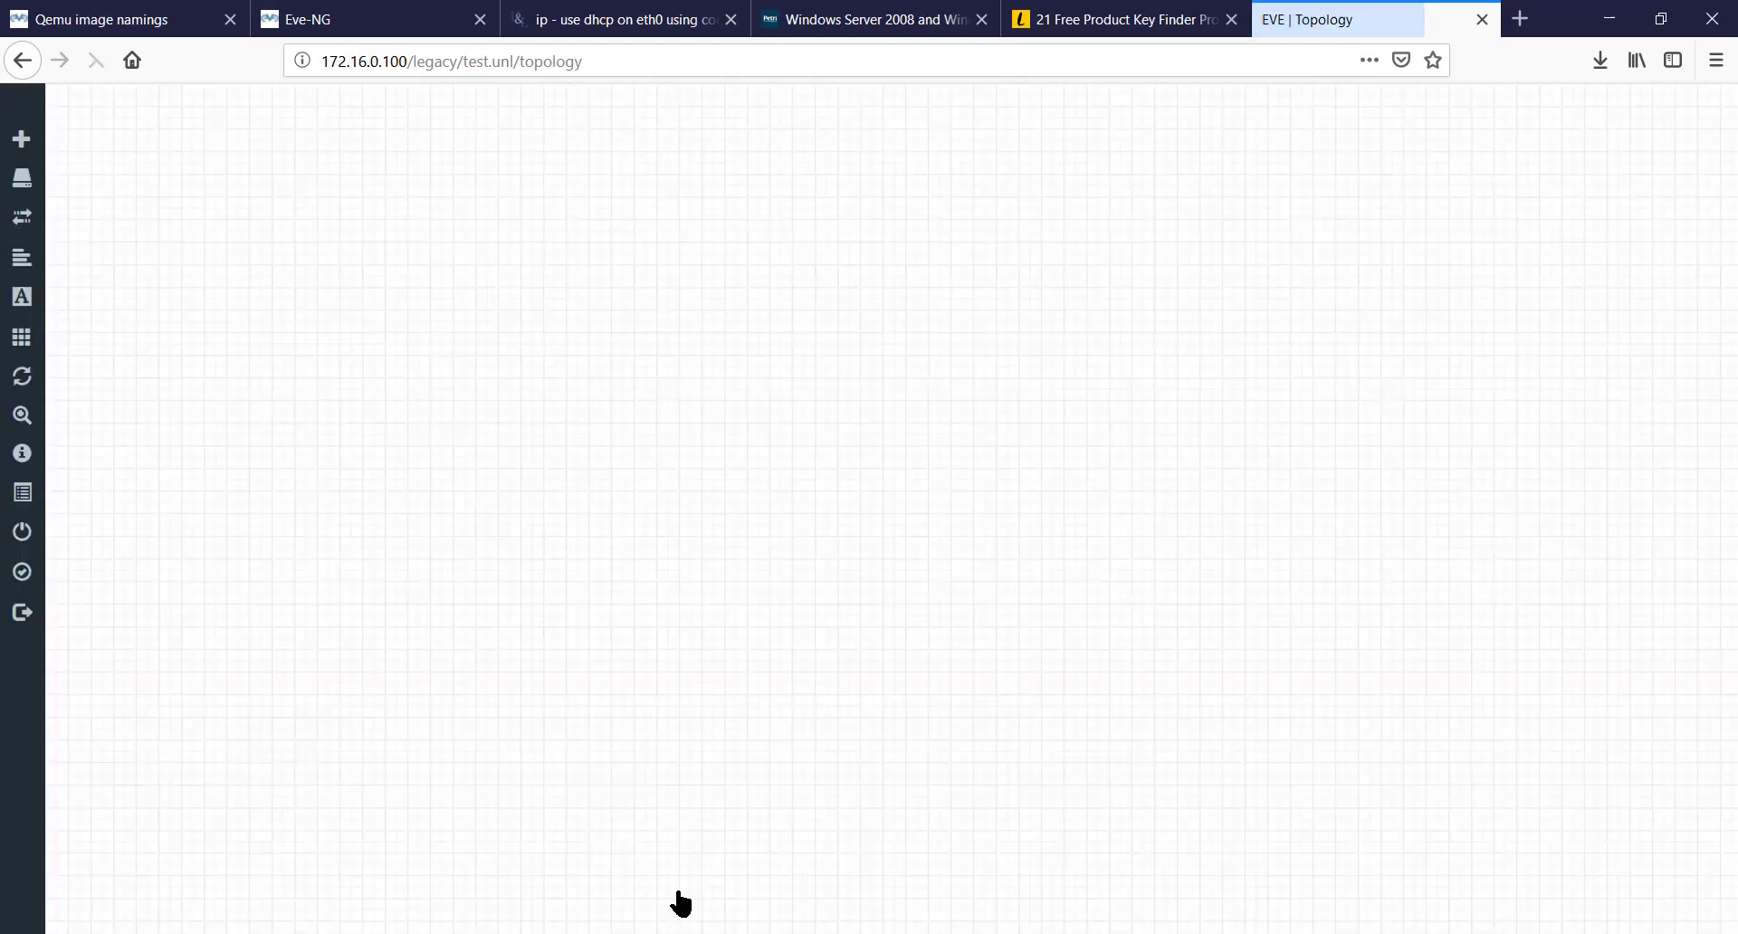
- Add a Windows Server node named 2008 with the winserver-win08 image and save it
right_click(671, 373)
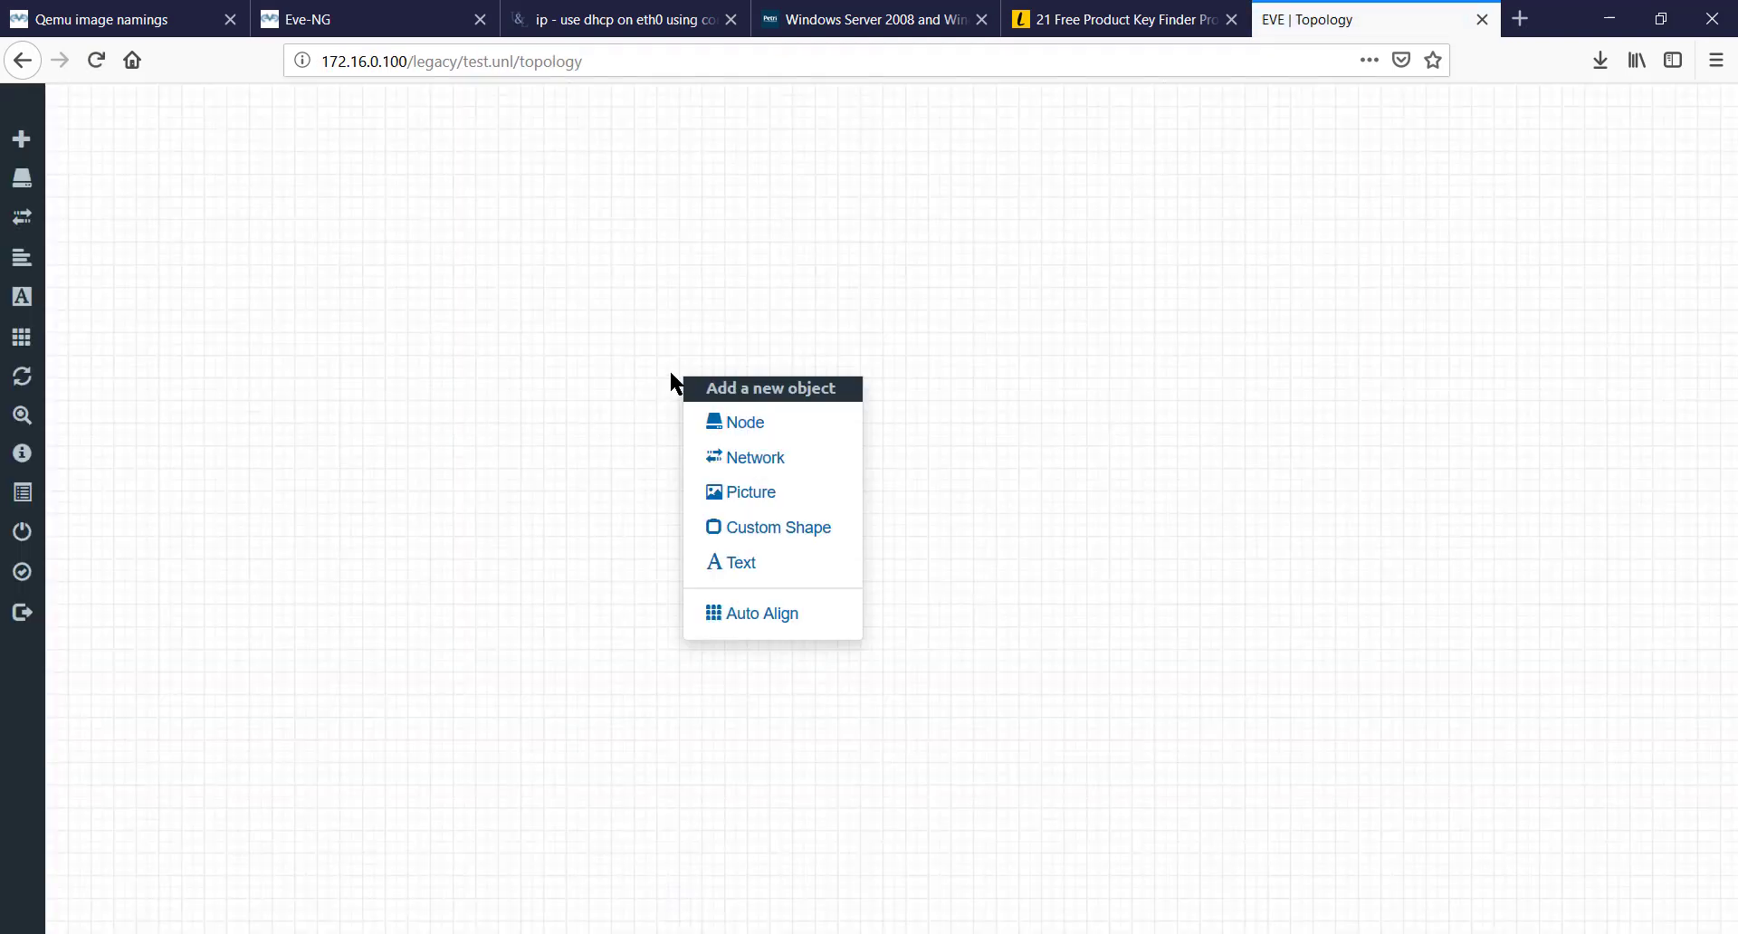
left_click(737, 424)
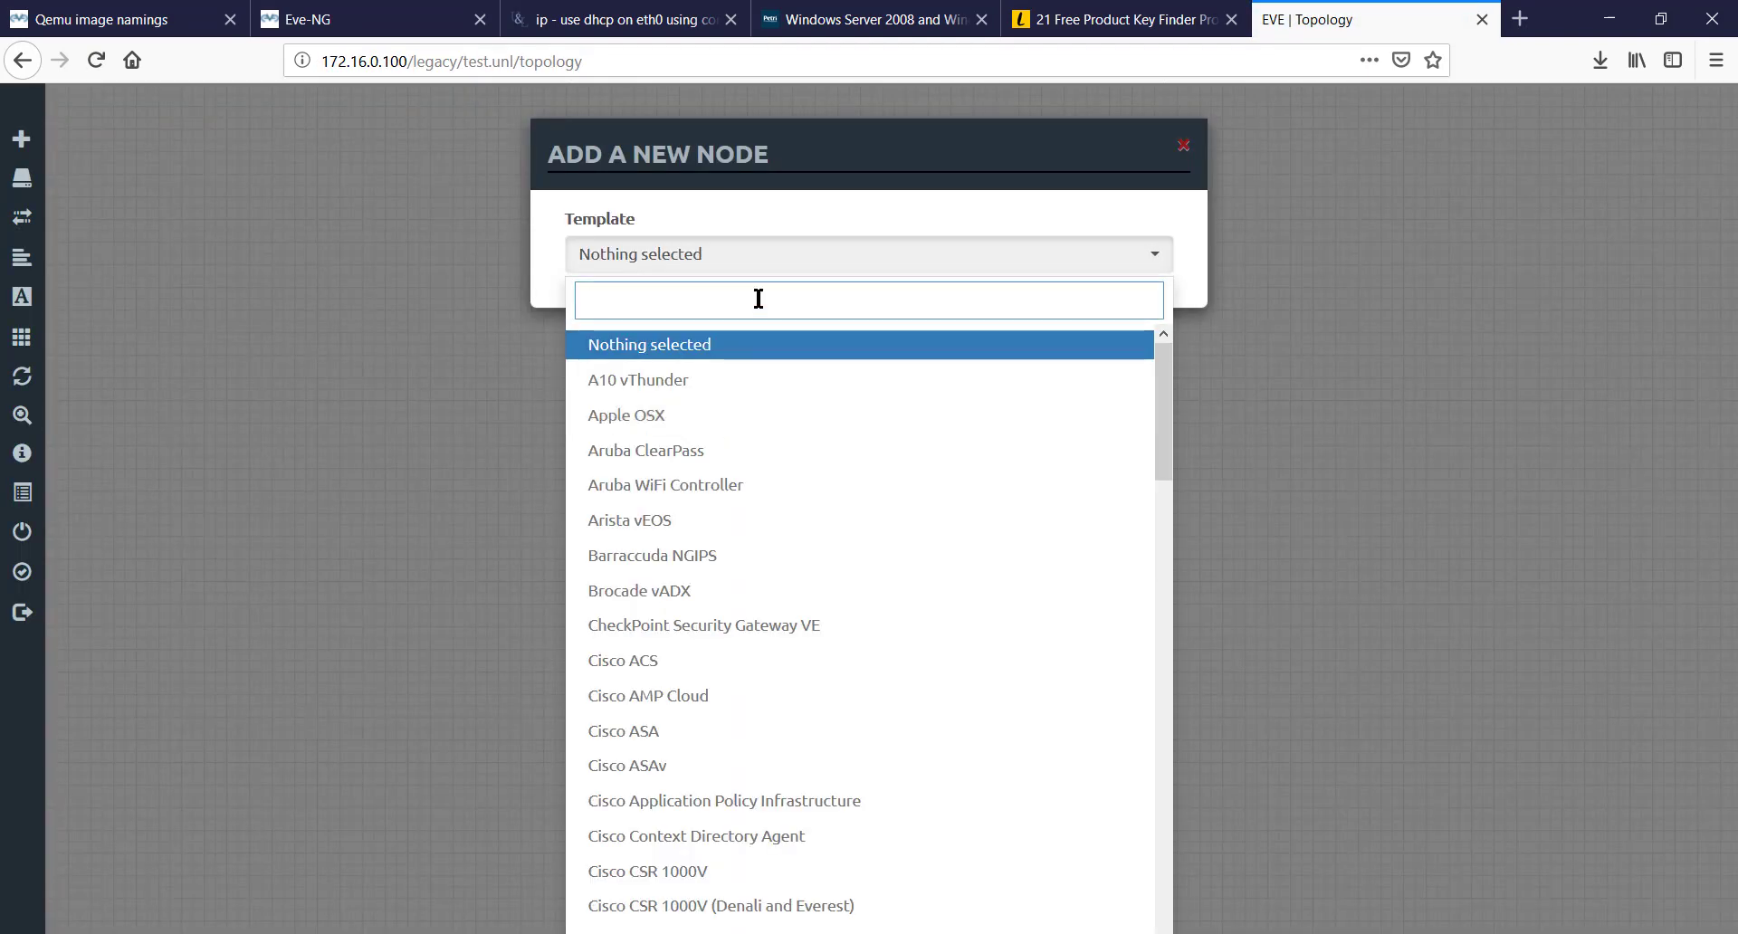
type("wind")
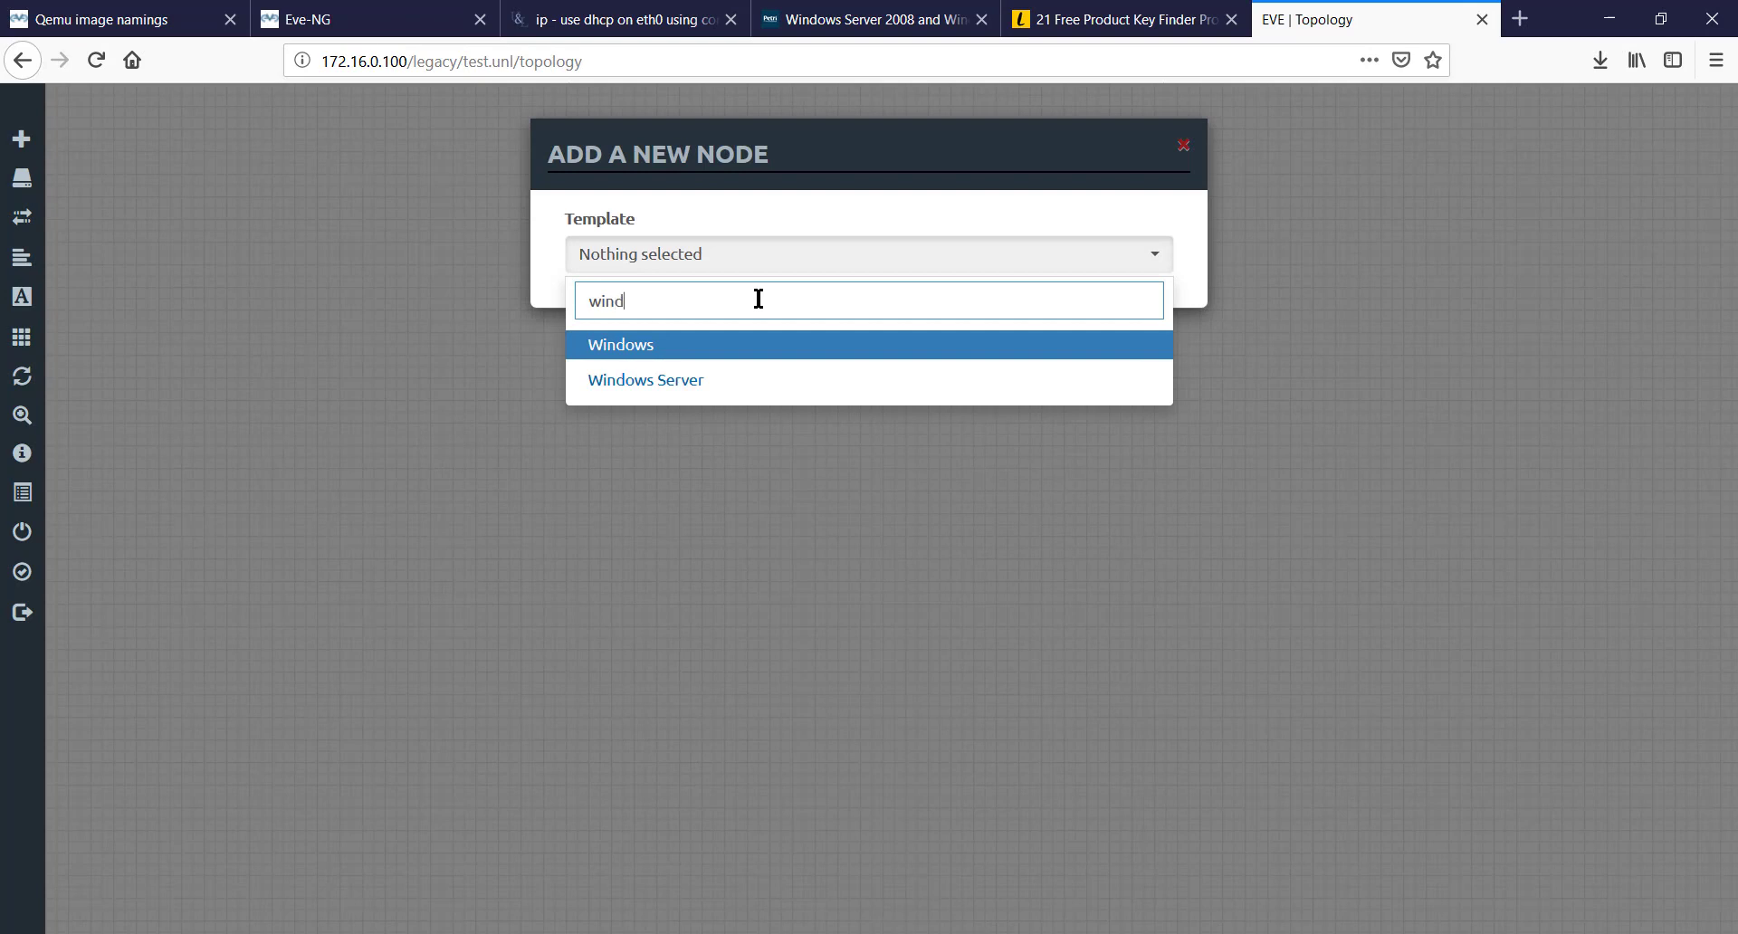
left_click(692, 384)
left_click(931, 366)
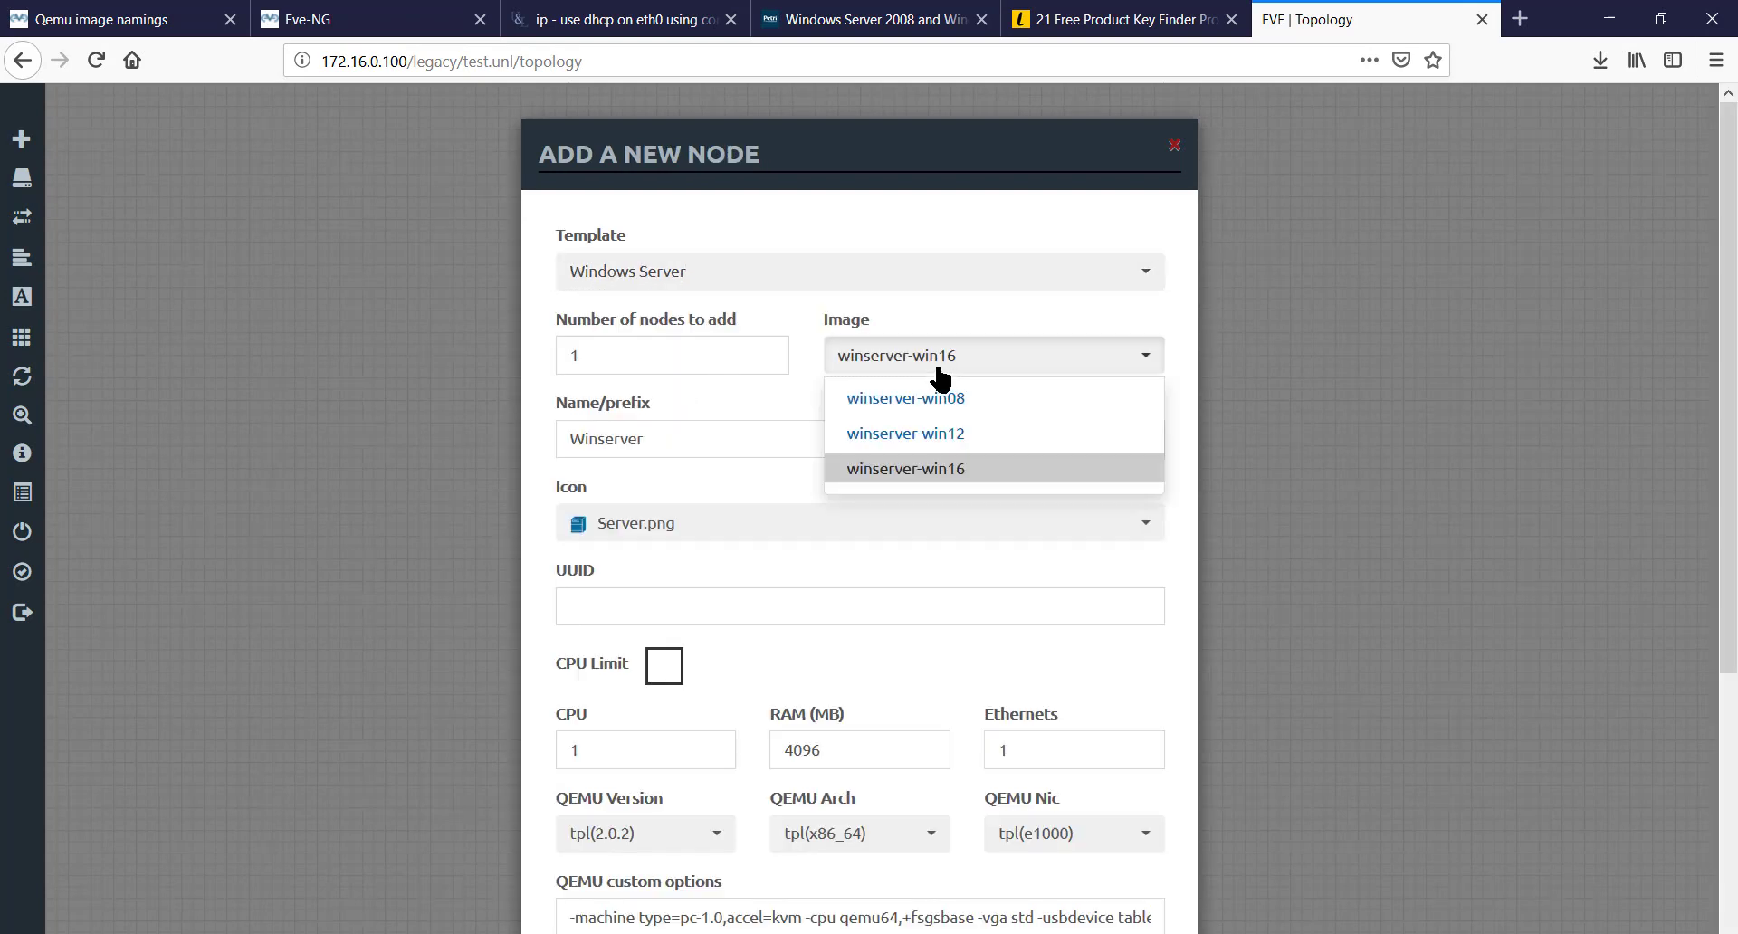
left_click(948, 399)
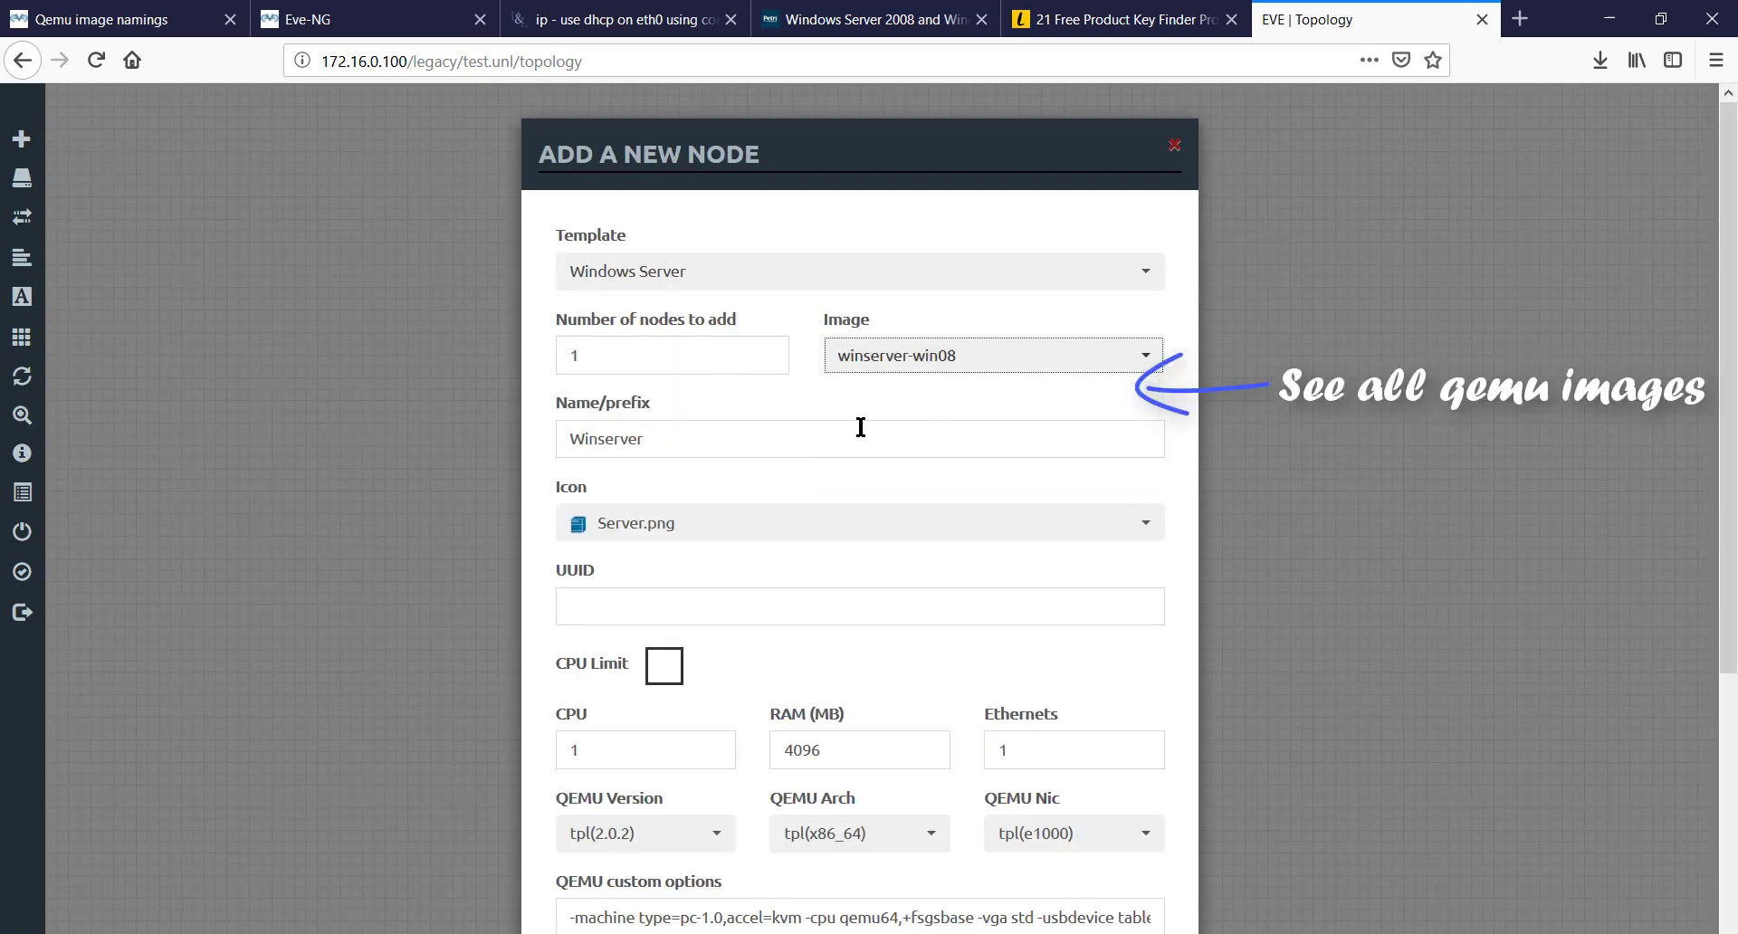
left_click(781, 438)
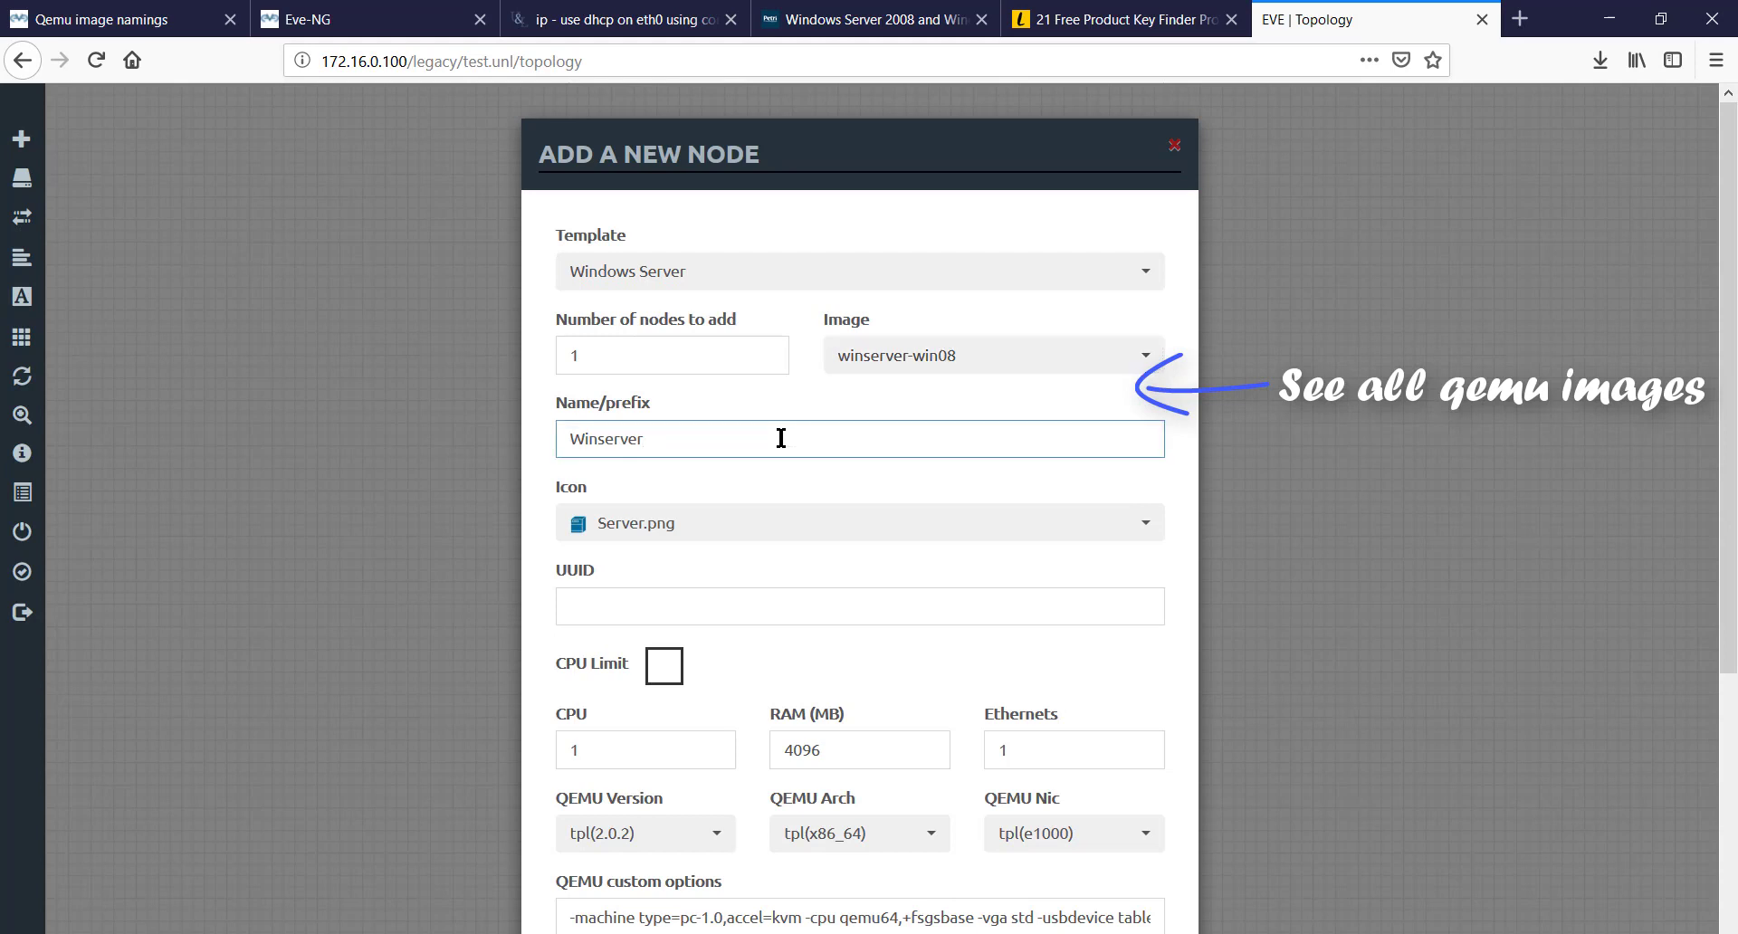
key("BackSpace")
key("BackSpace")
key("BackSpace")
key("BackSpace")
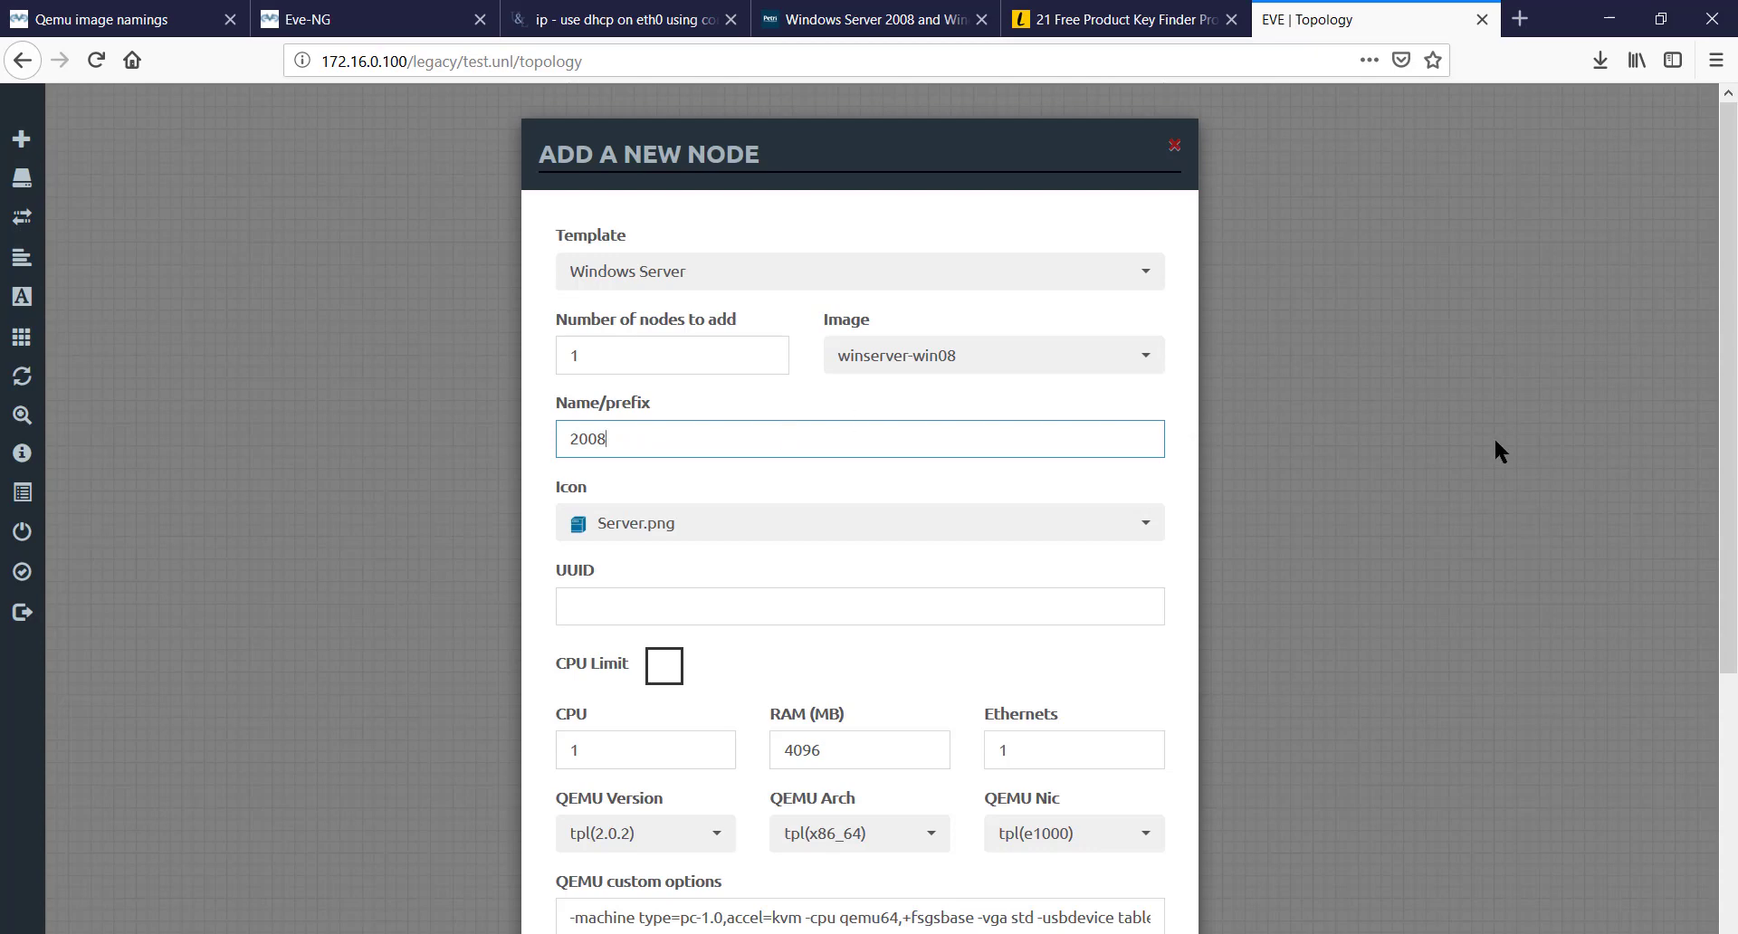
scroll(1731, 217, "down", 3)
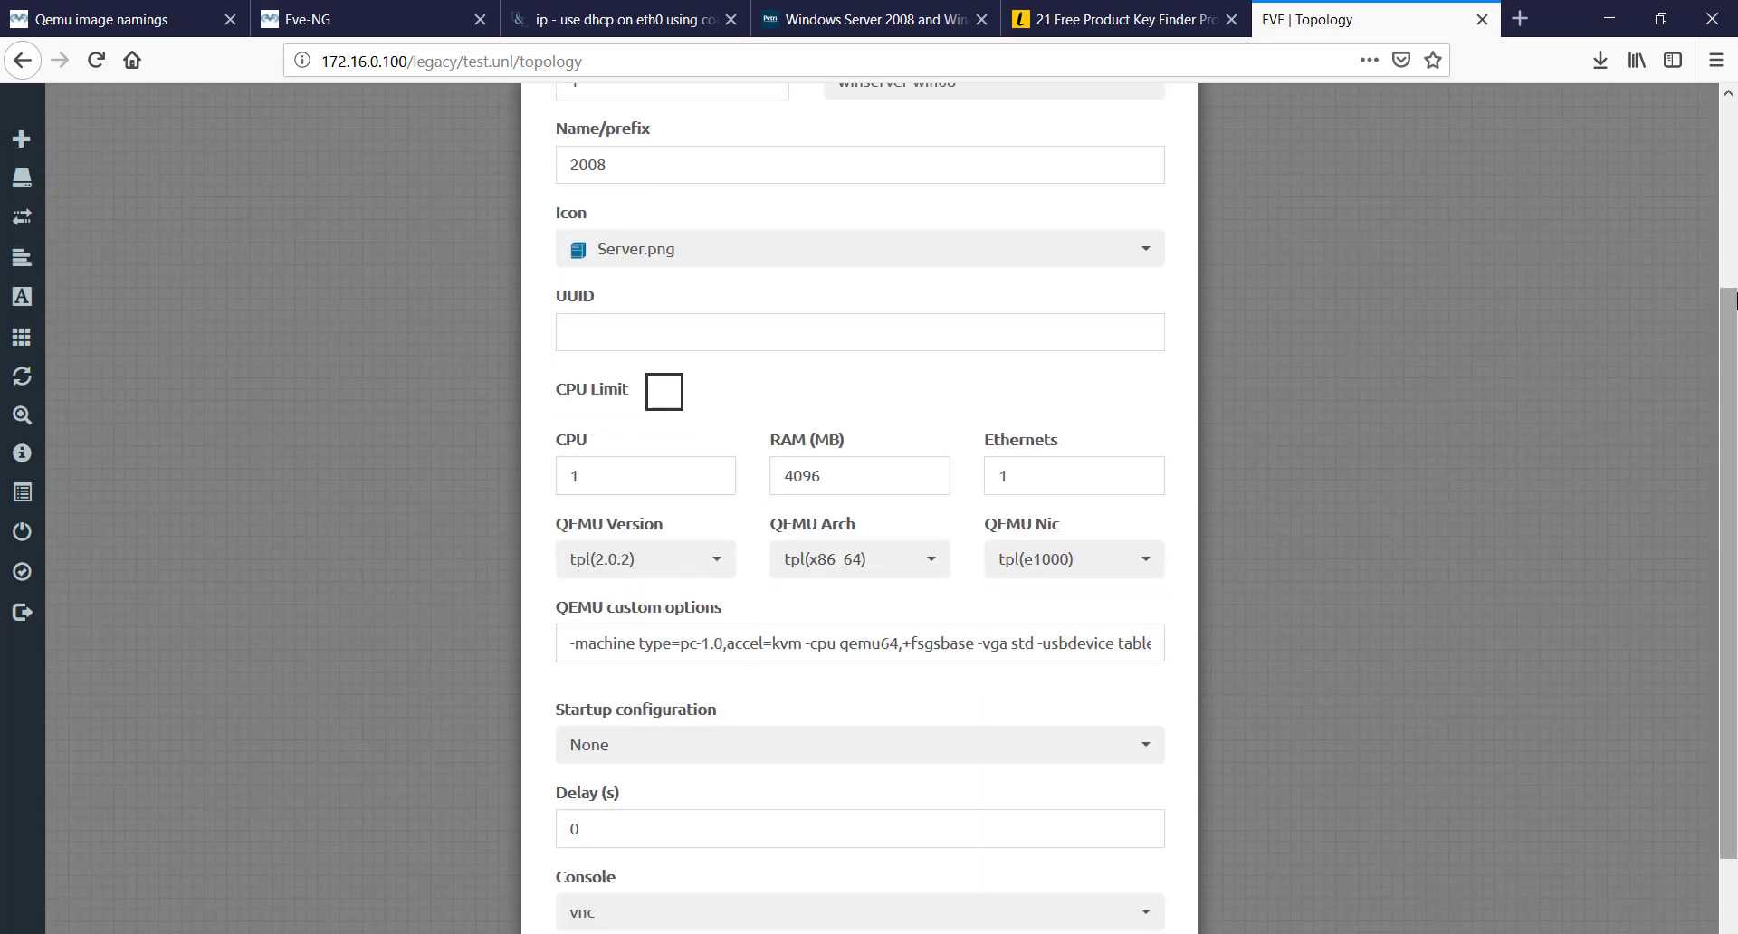
scroll(1370, 520, "down", 2)
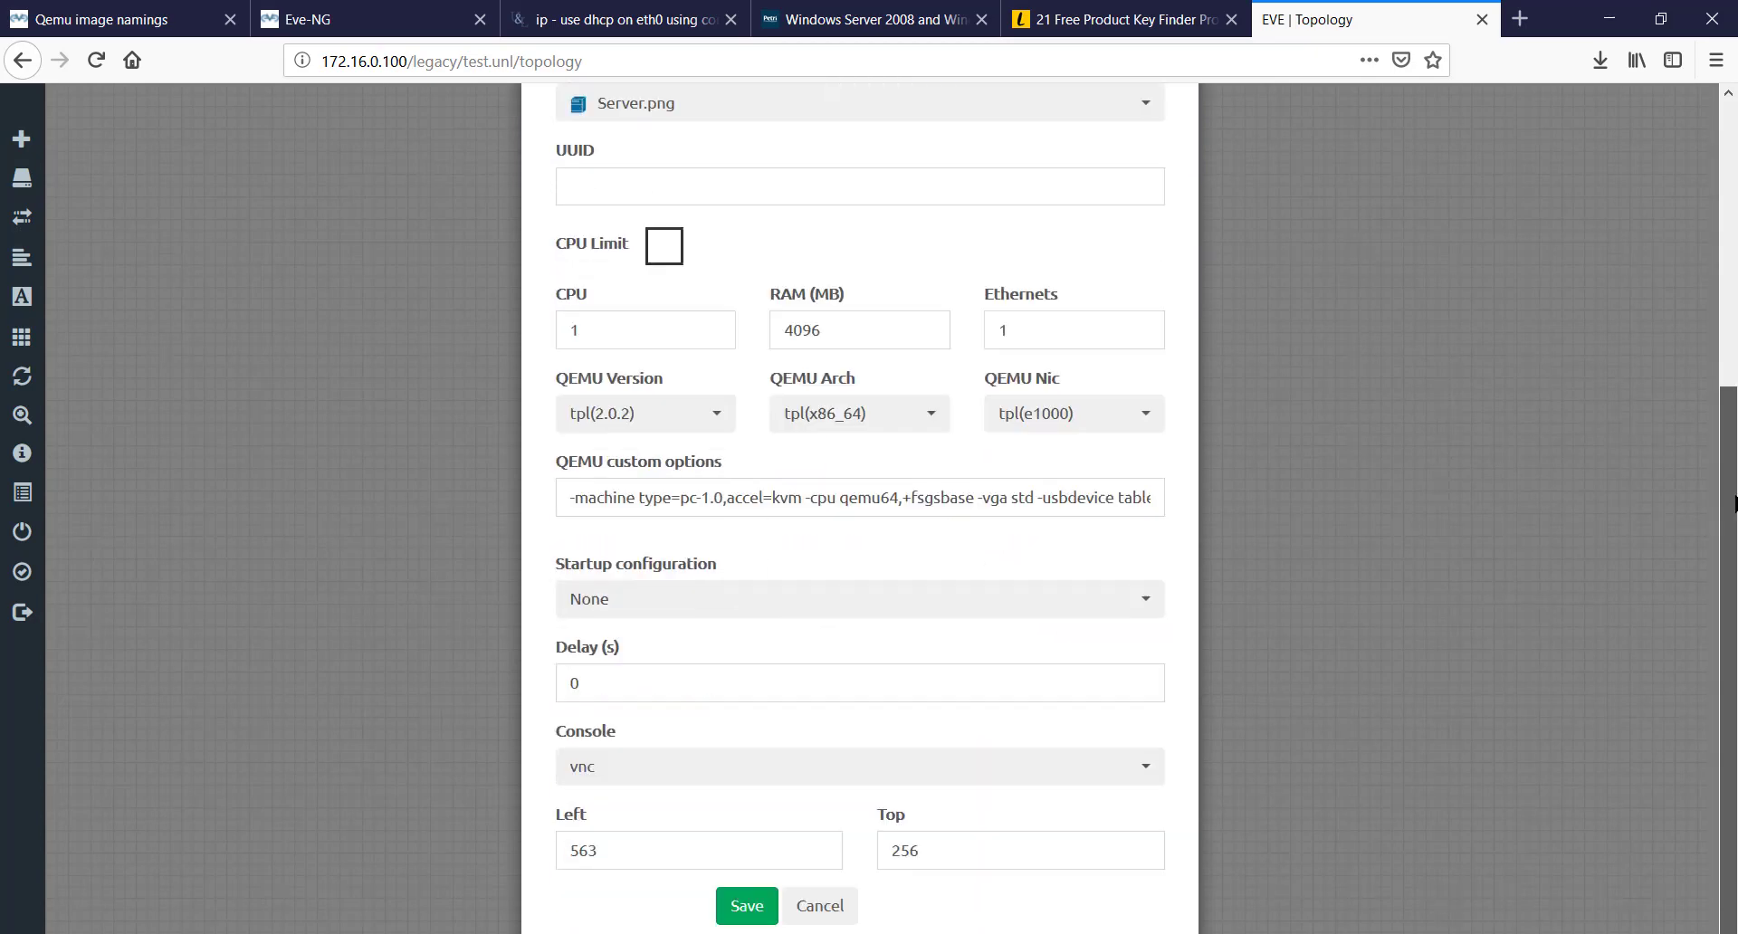
left_click(744, 907)
right_click(809, 371)
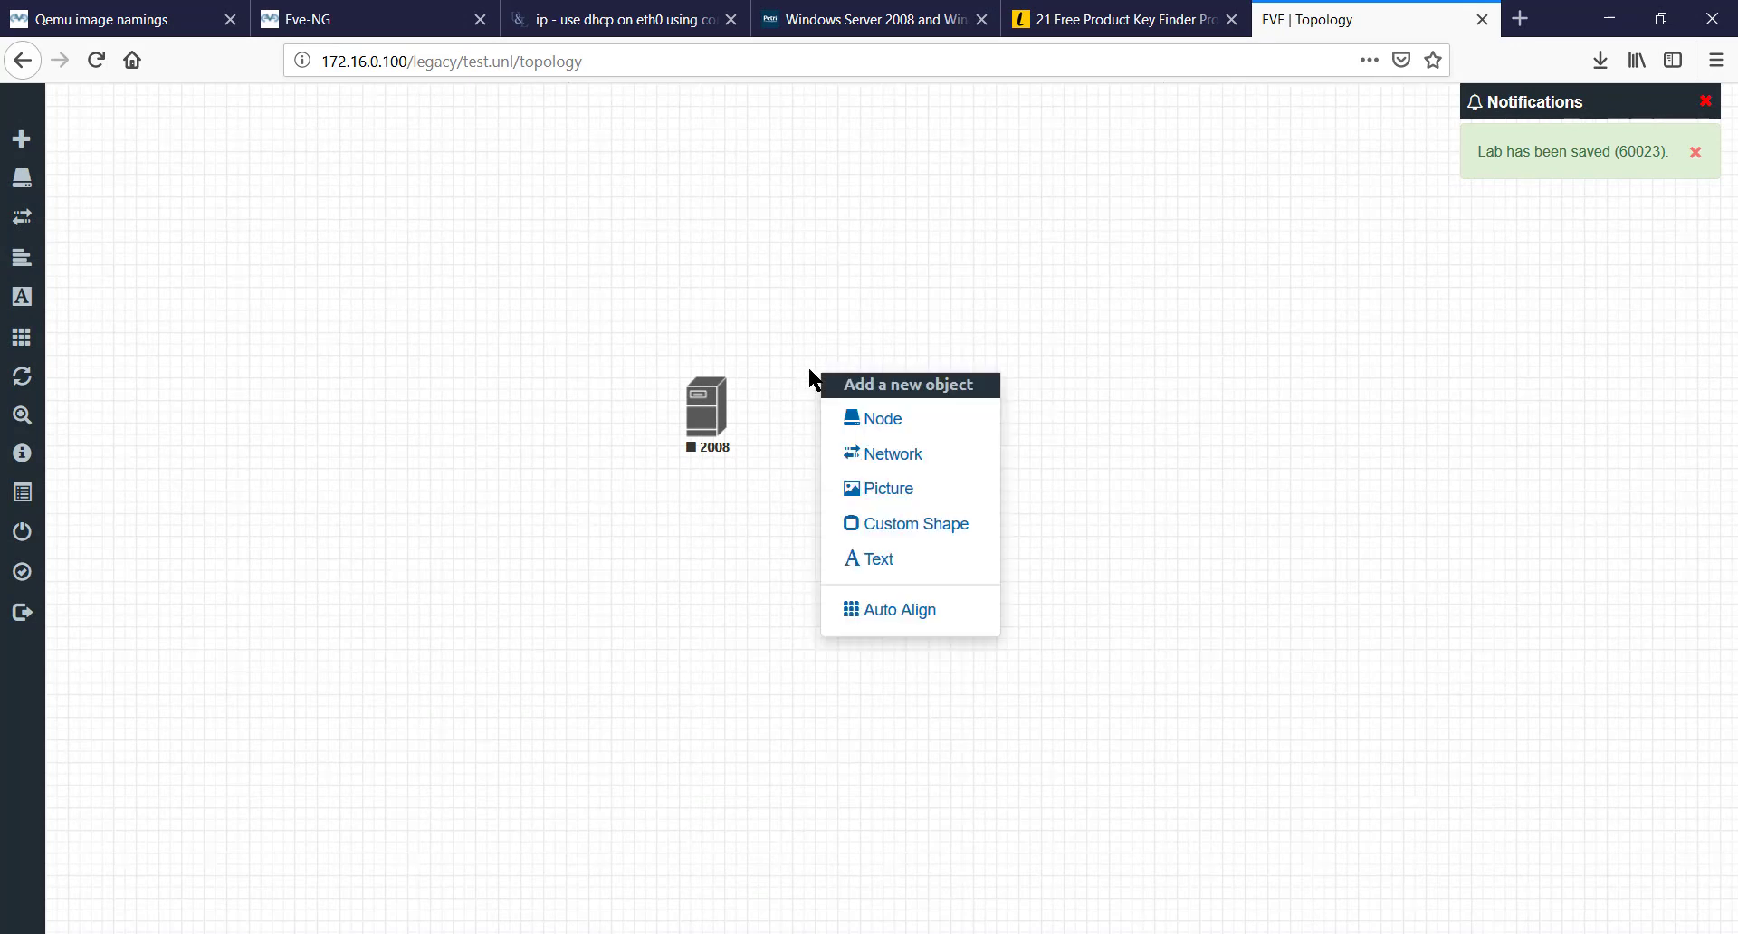
- Add node 2012 from the Windows Server template using the winserver-win12 image
left_click(841, 416)
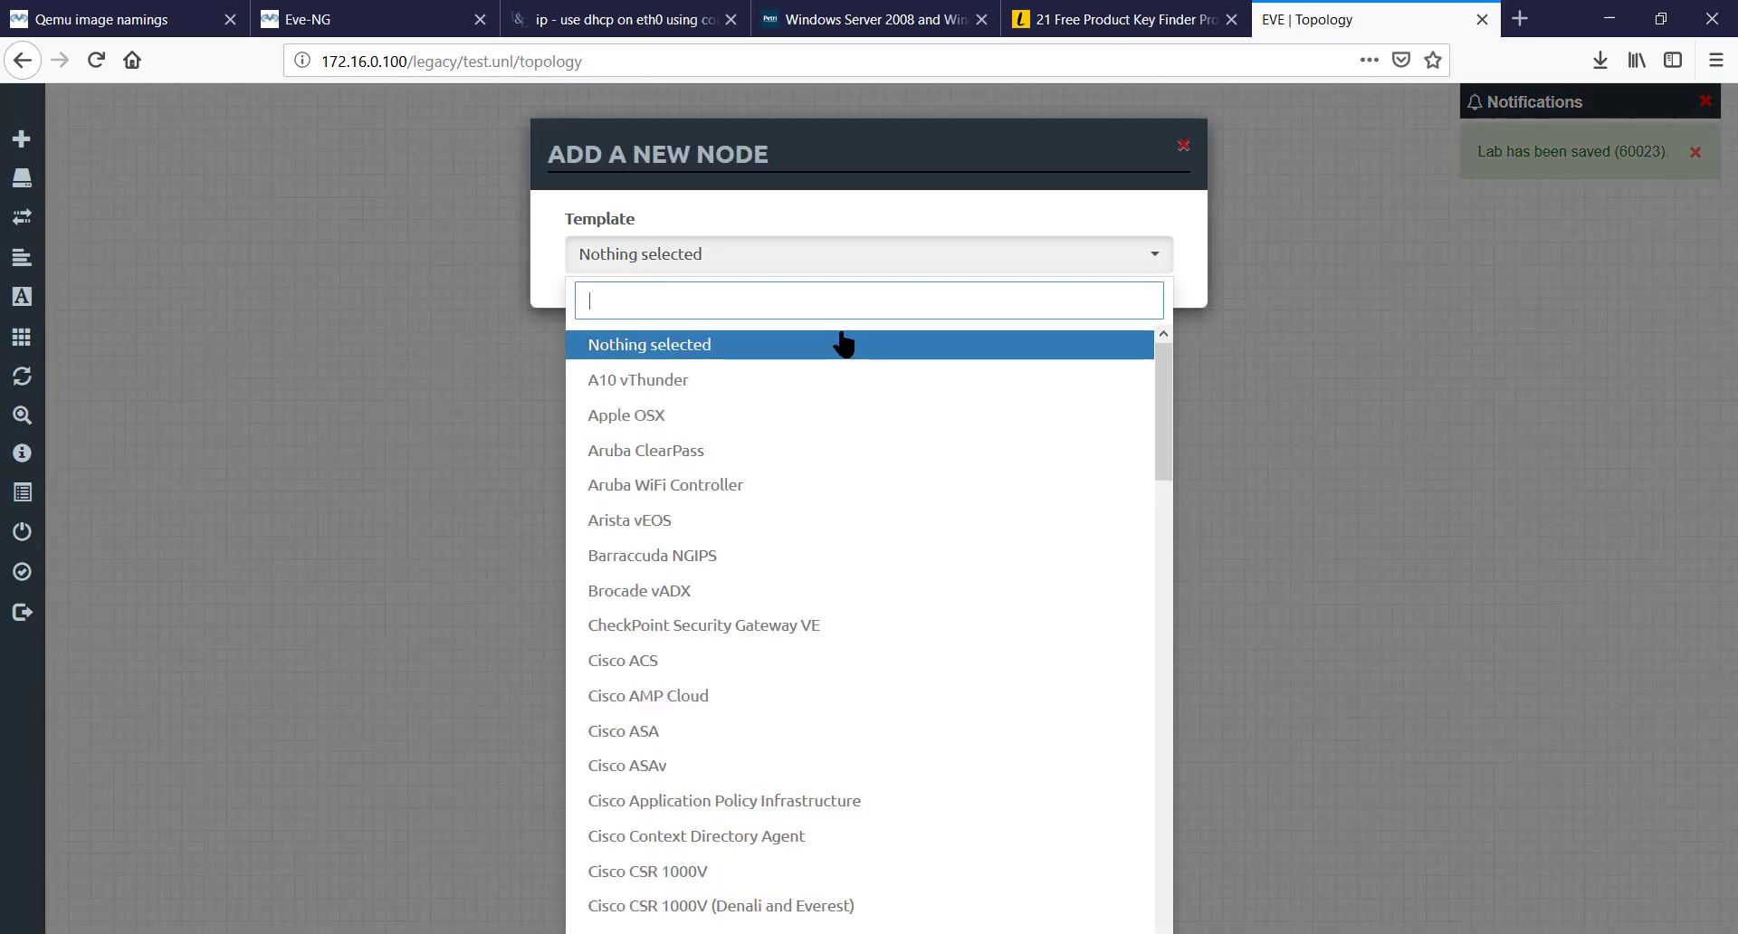
type("wind")
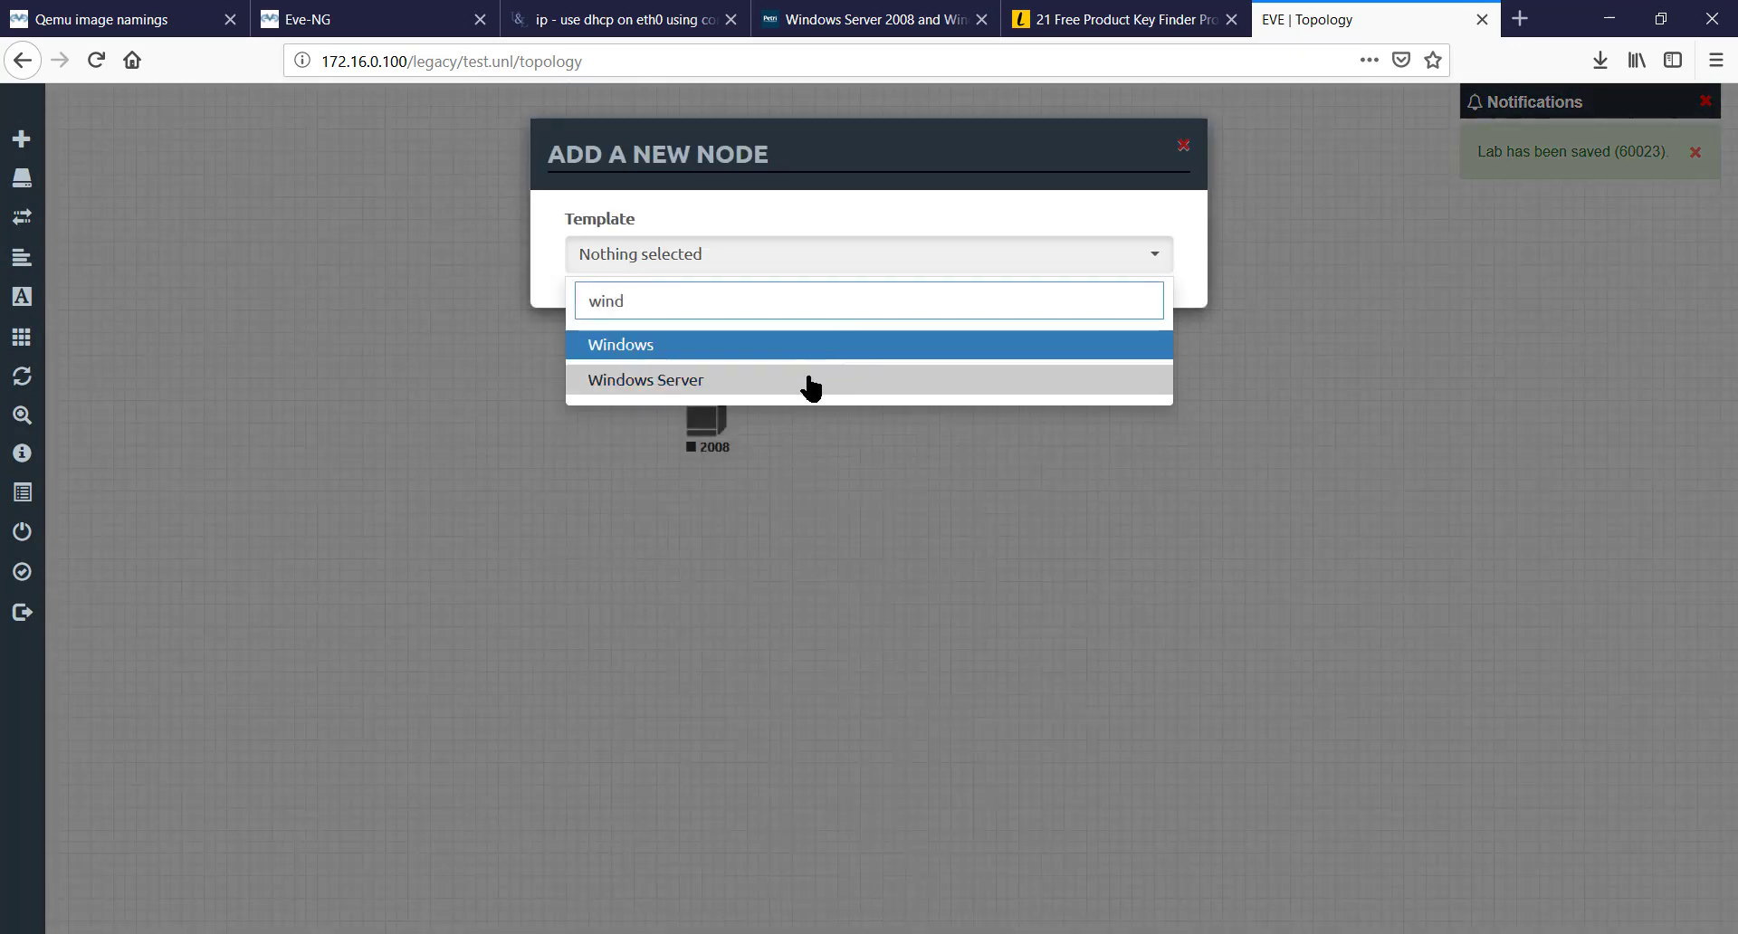
left_click(811, 384)
left_click(899, 360)
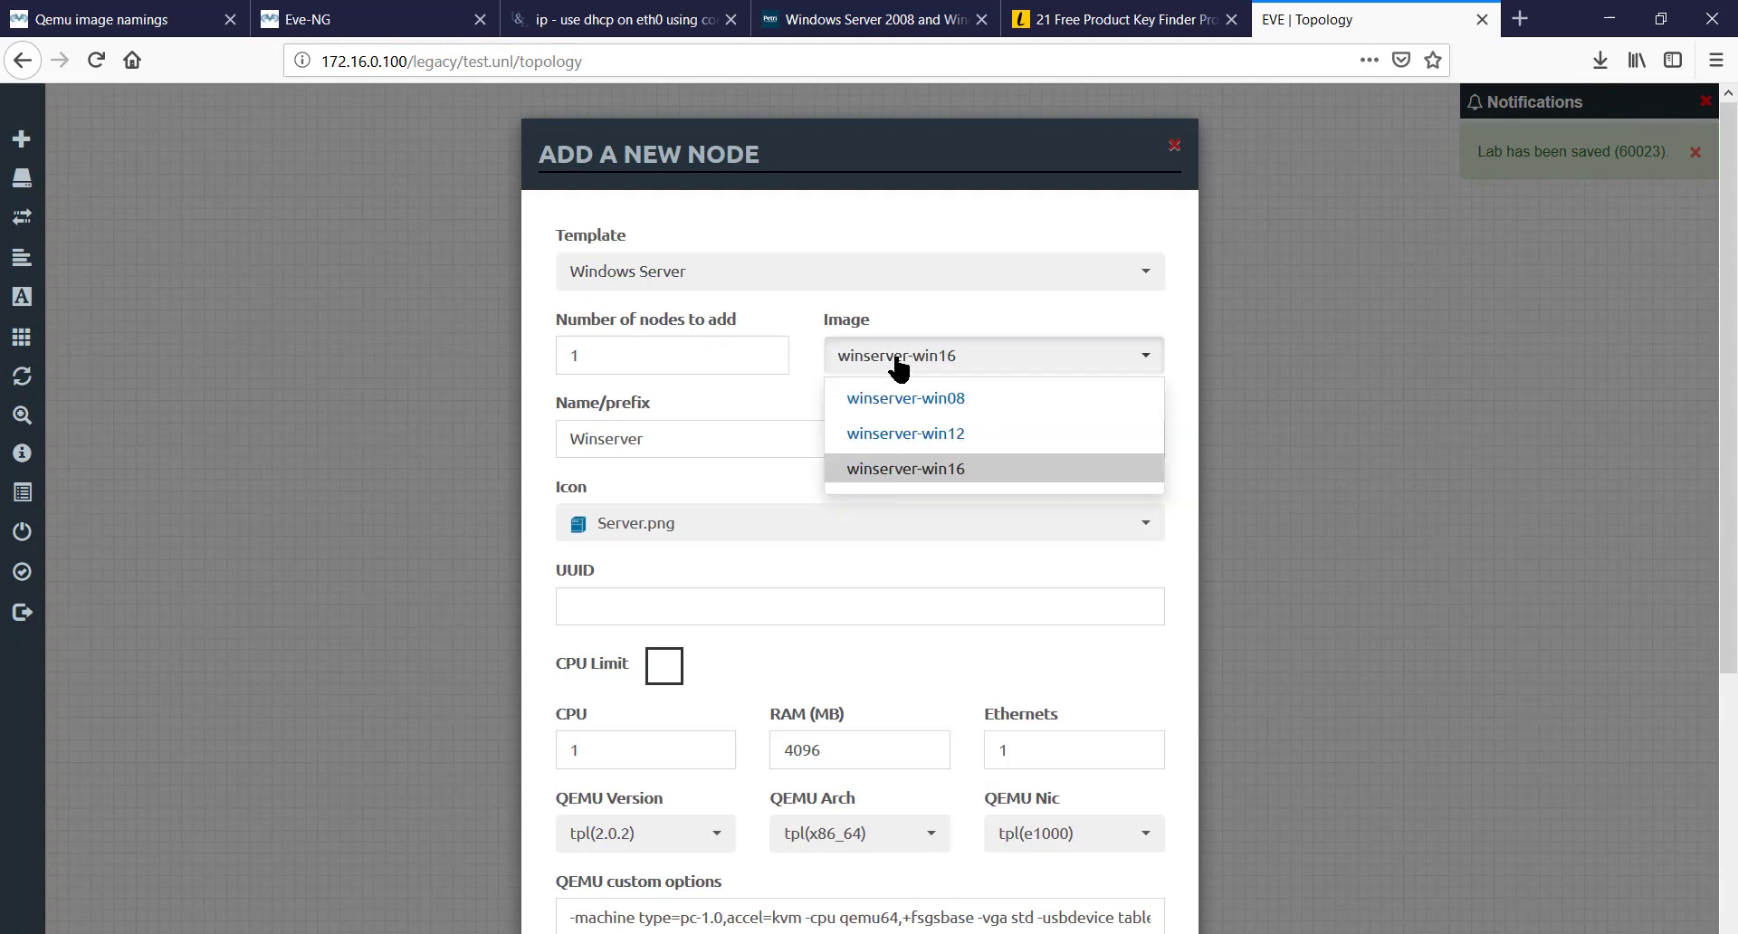
left_click(900, 434)
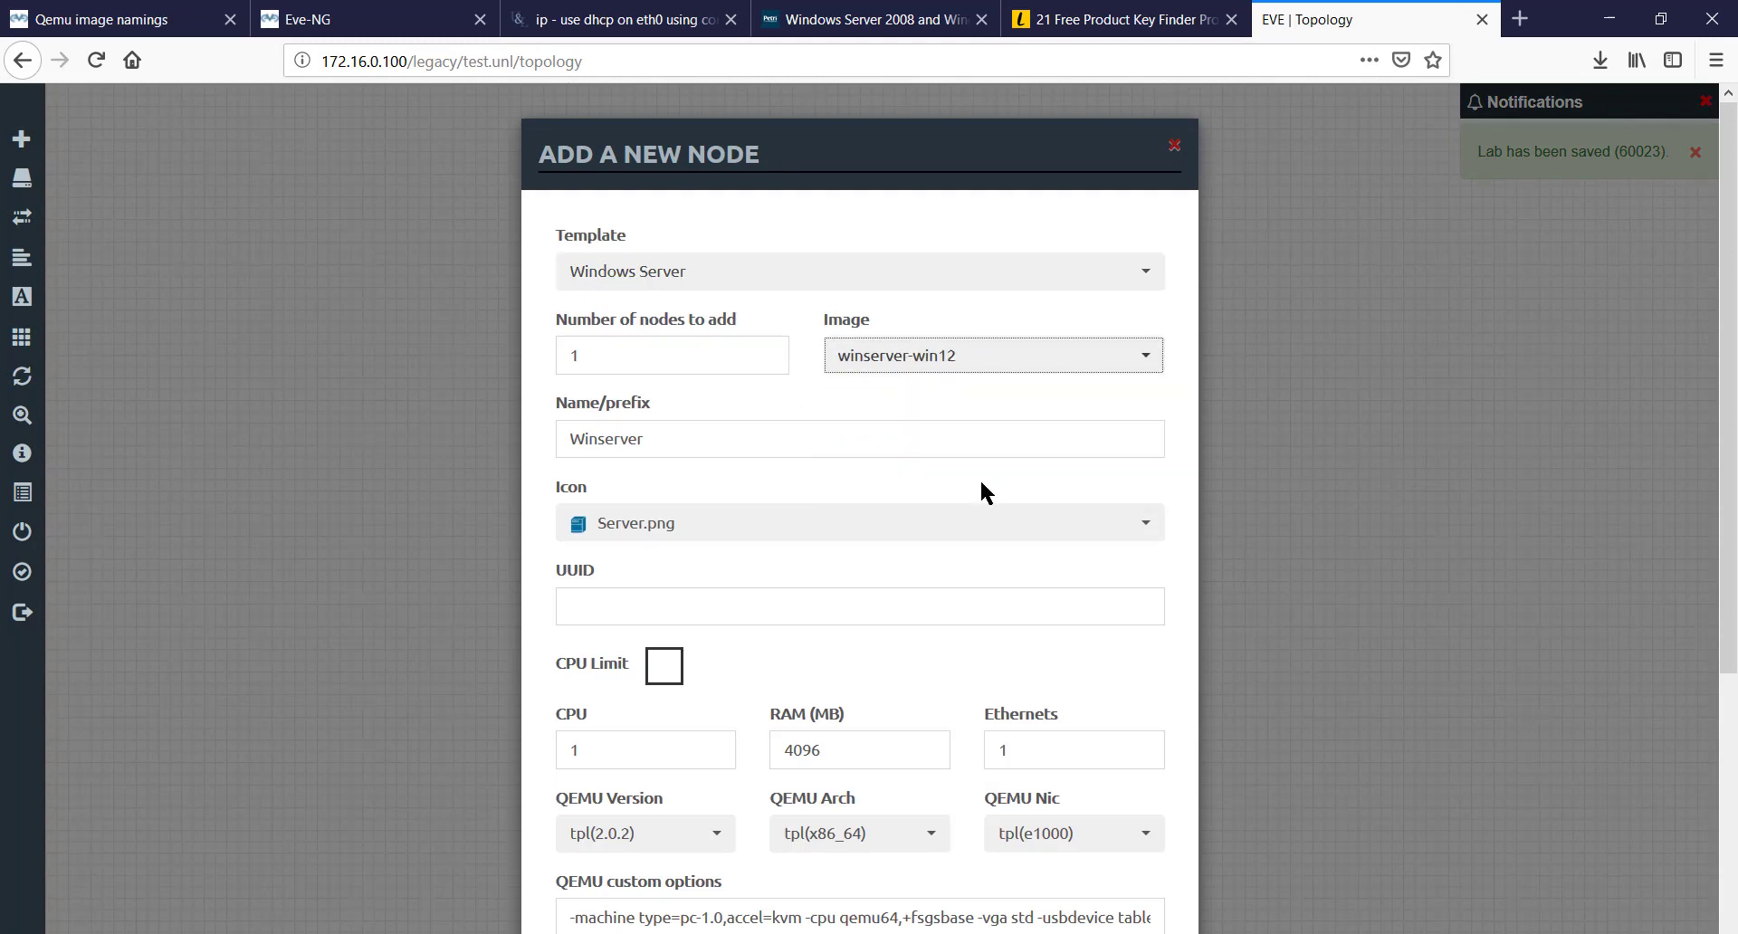
left_click_drag(686, 437, 214, 452)
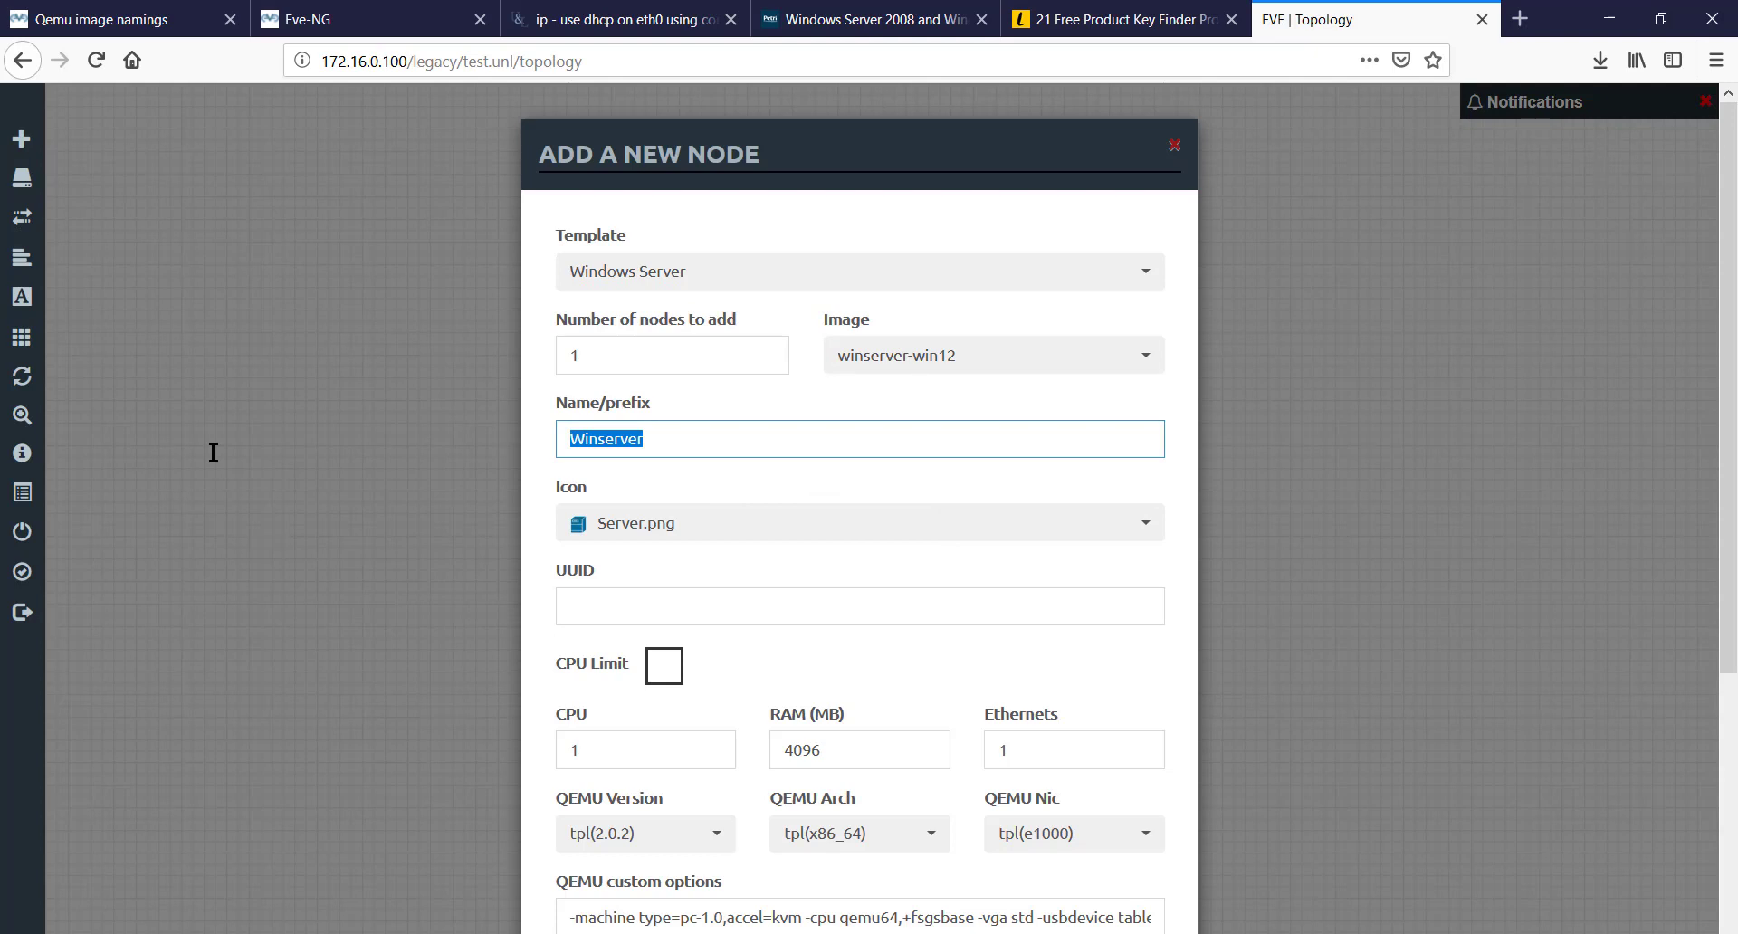
type("2012")
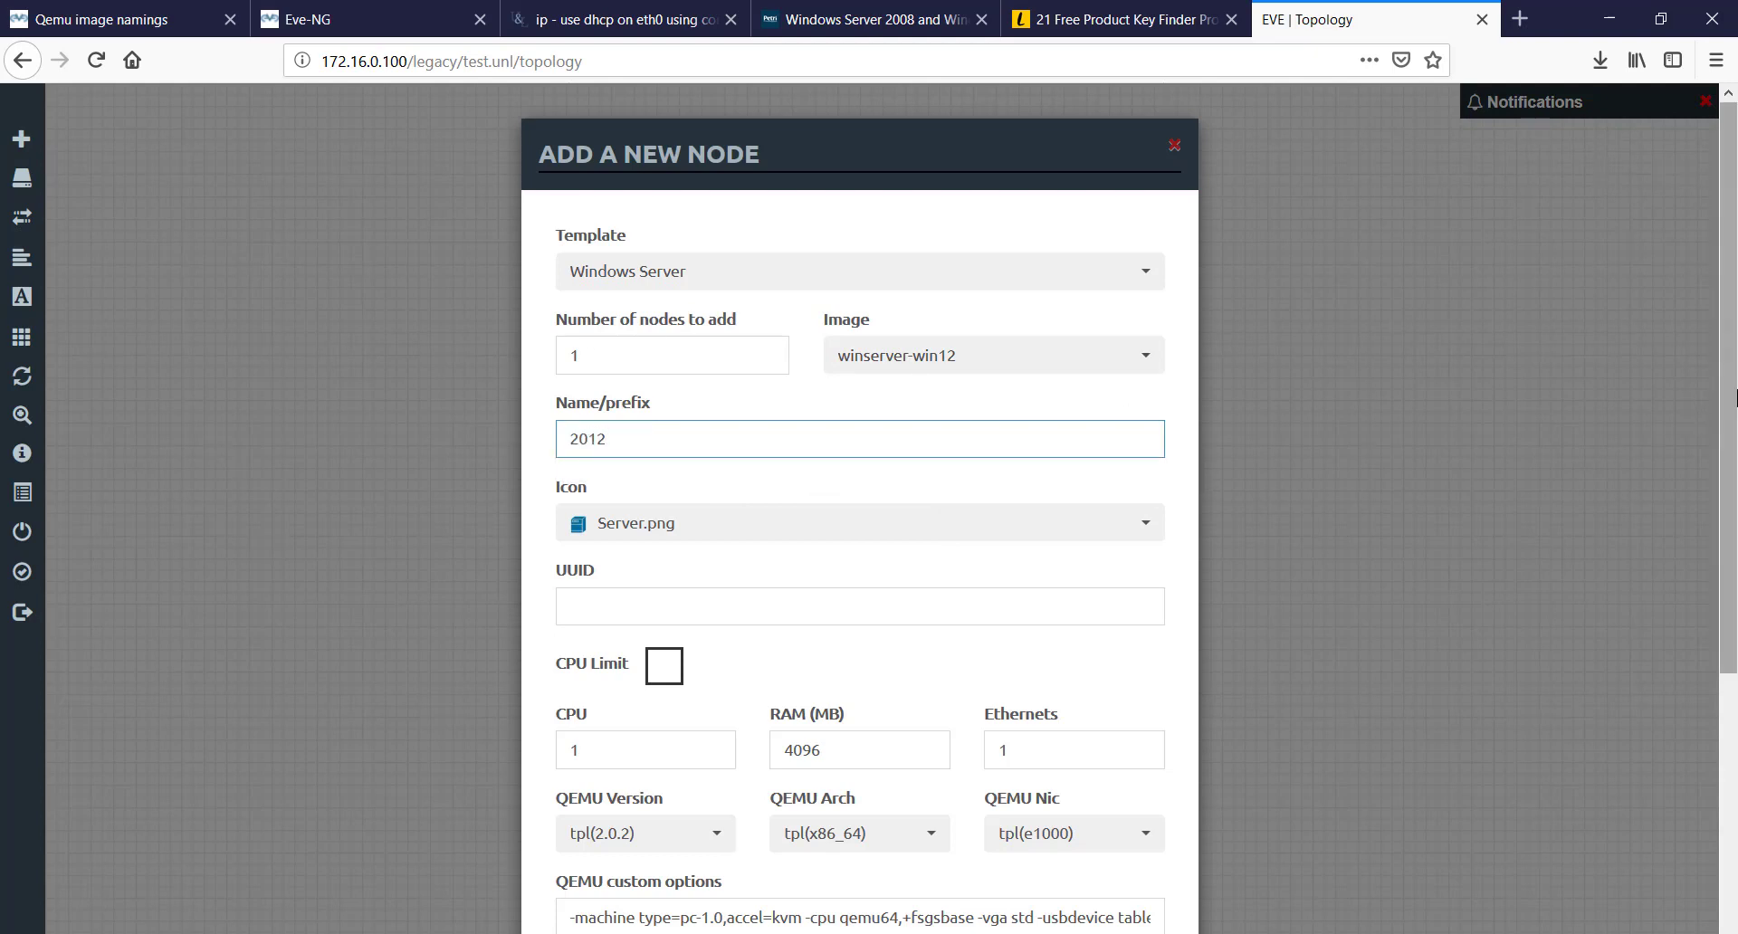
scroll(1730, 389, "down", 3)
scroll(1731, 389, "down", 2)
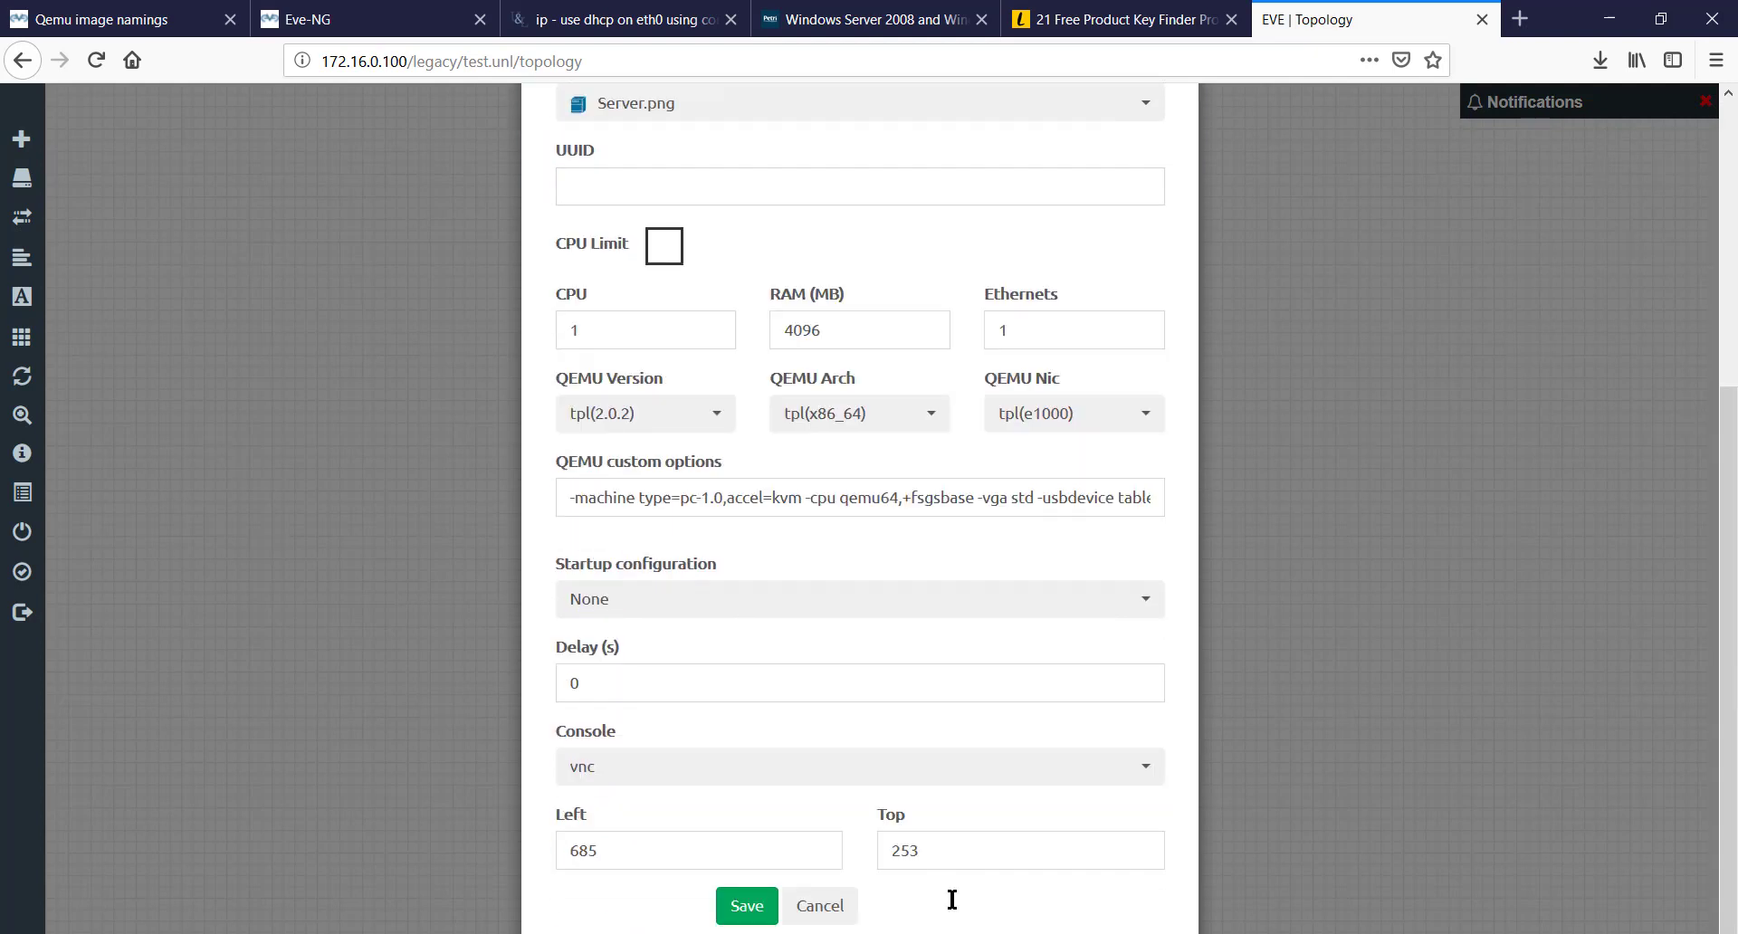
left_click(746, 906)
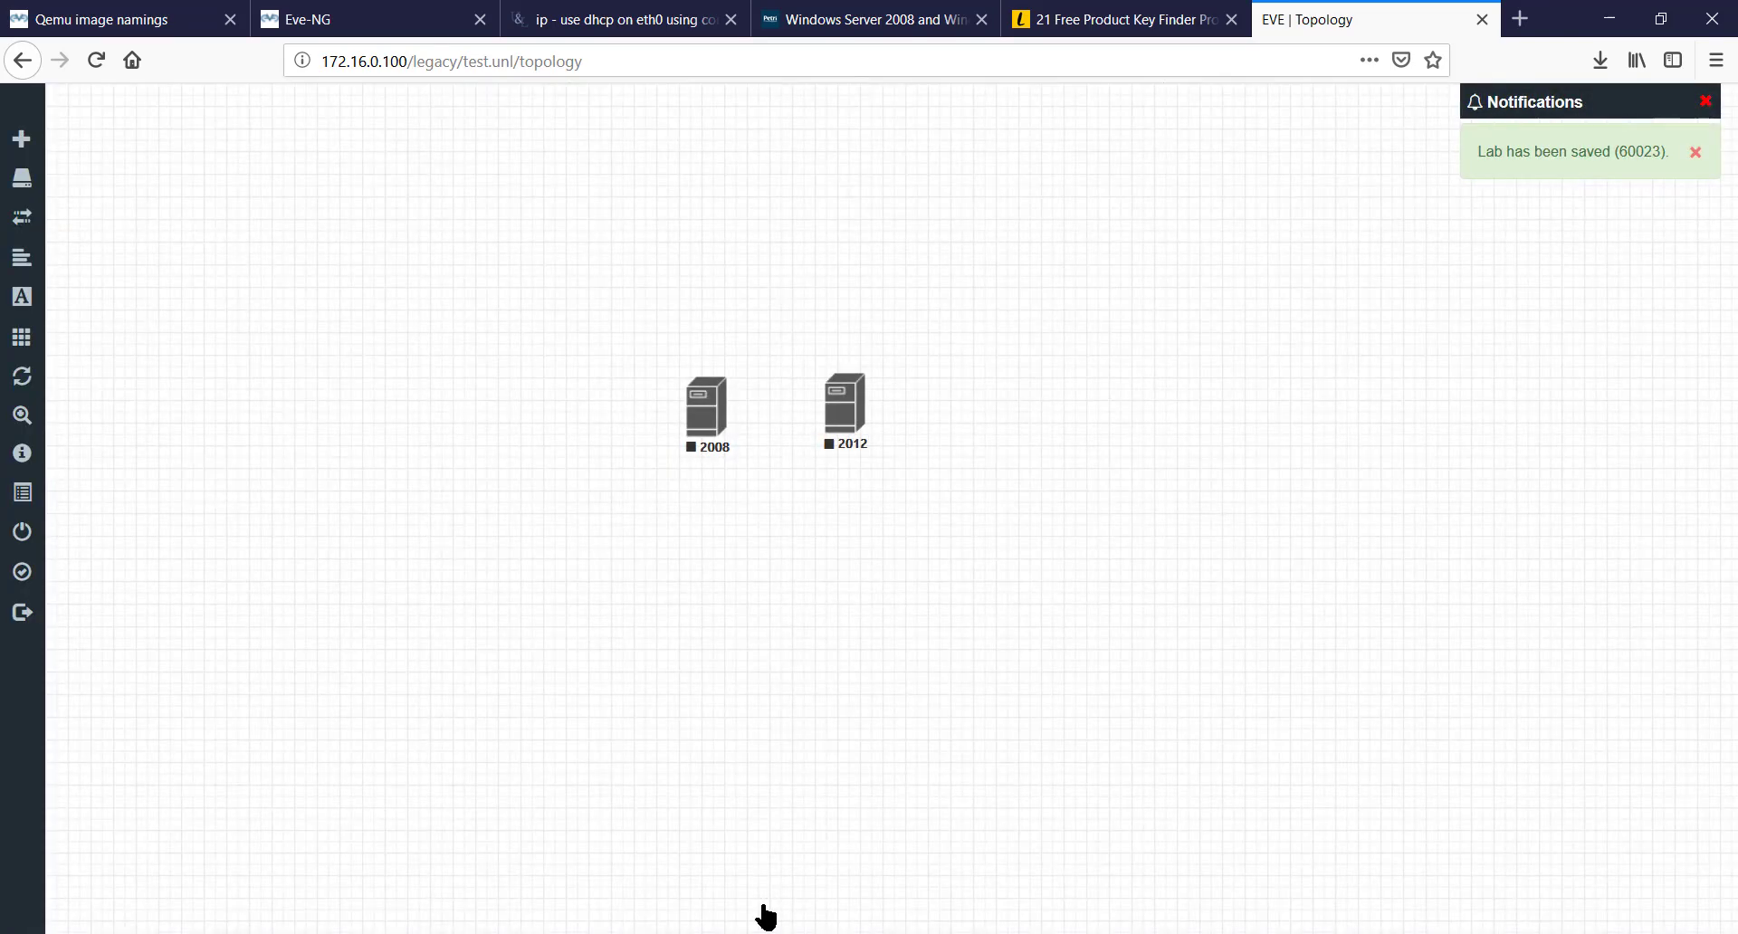
- Add Windows Server node 2016 on winserver-win16, then nudge node 2008 slightly lower
right_click(963, 404)
left_click(1001, 455)
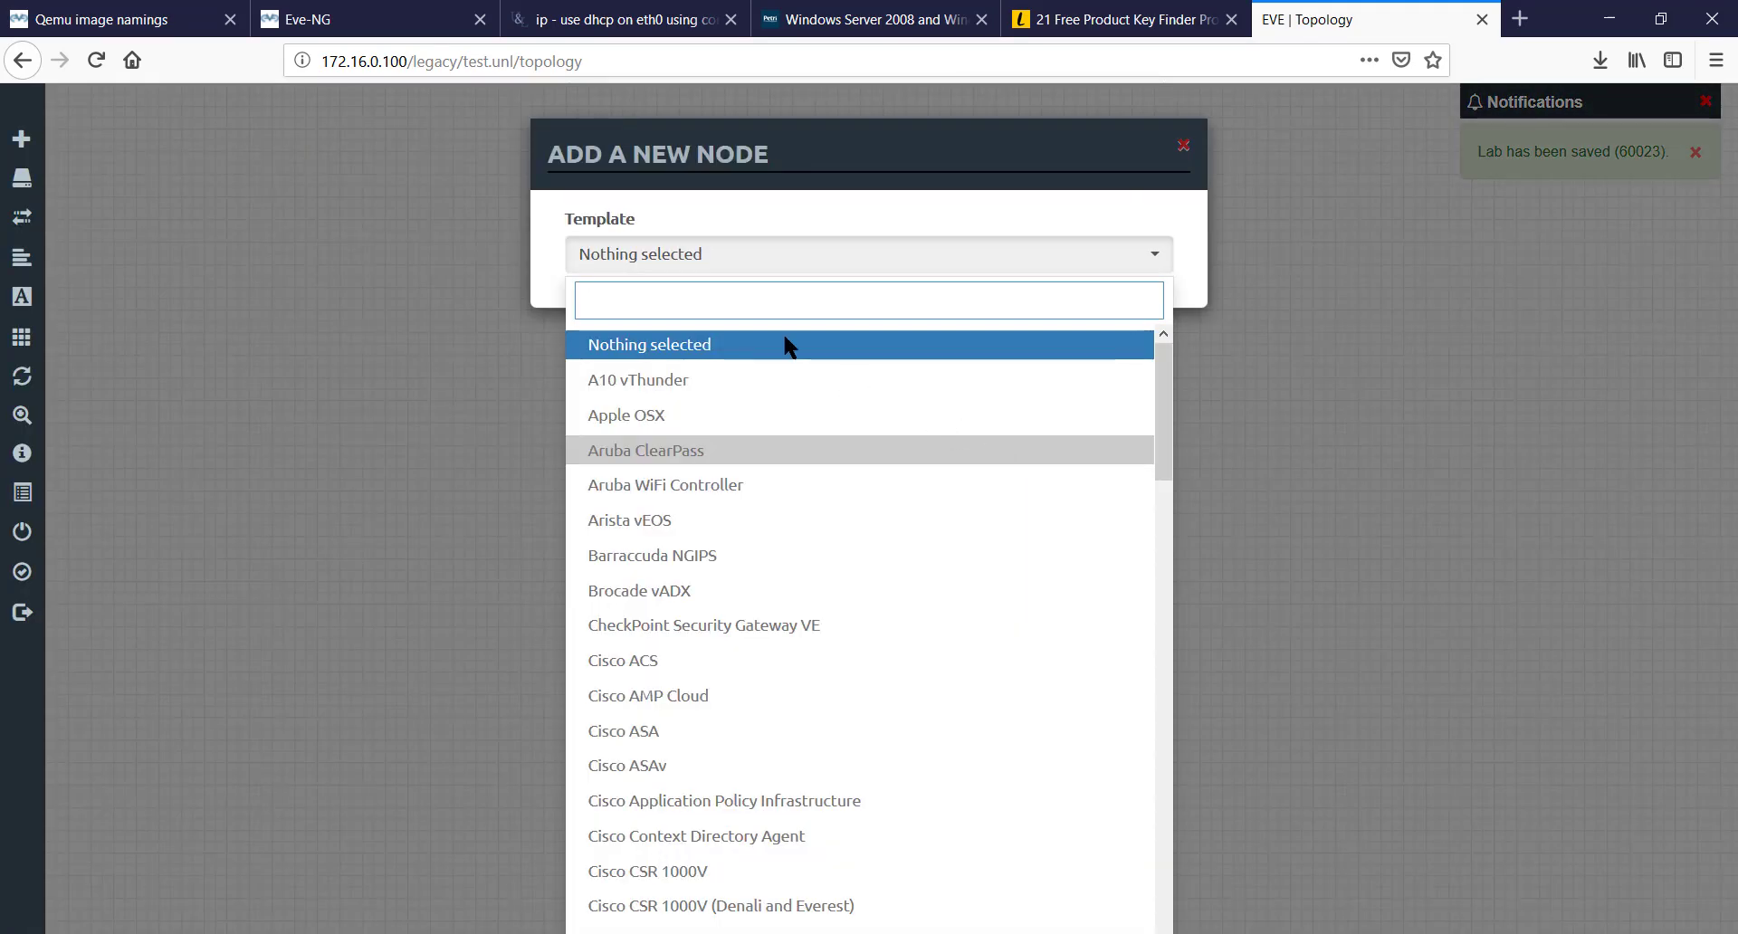
type("wind")
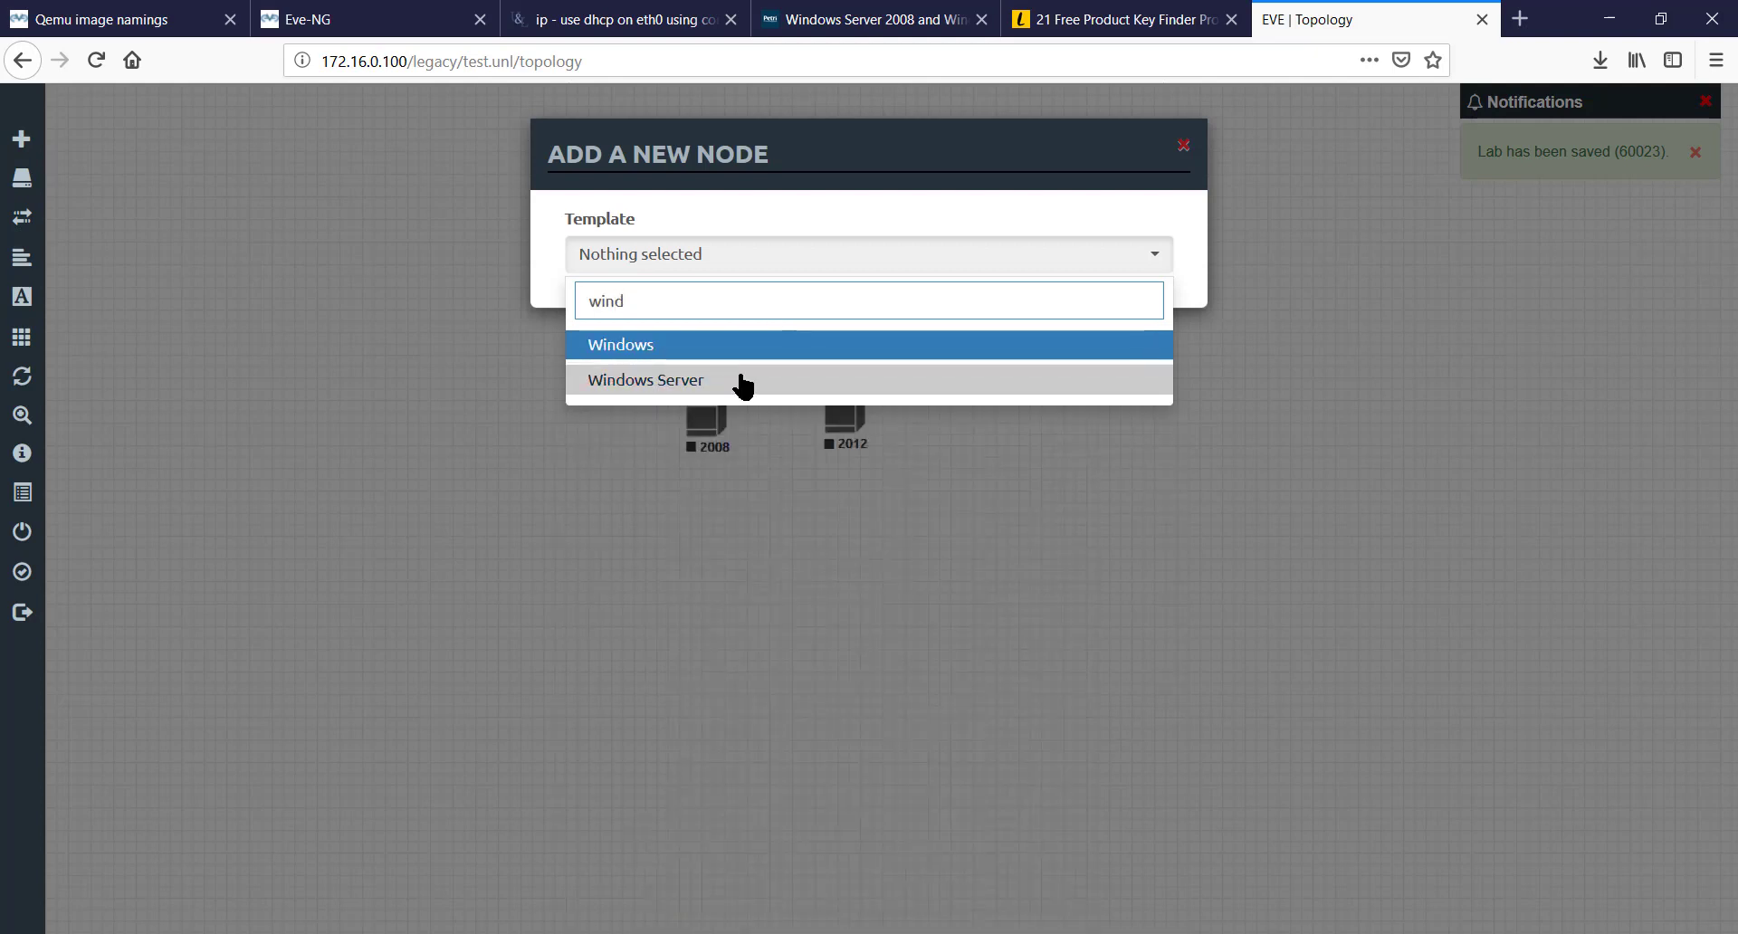
left_click(742, 381)
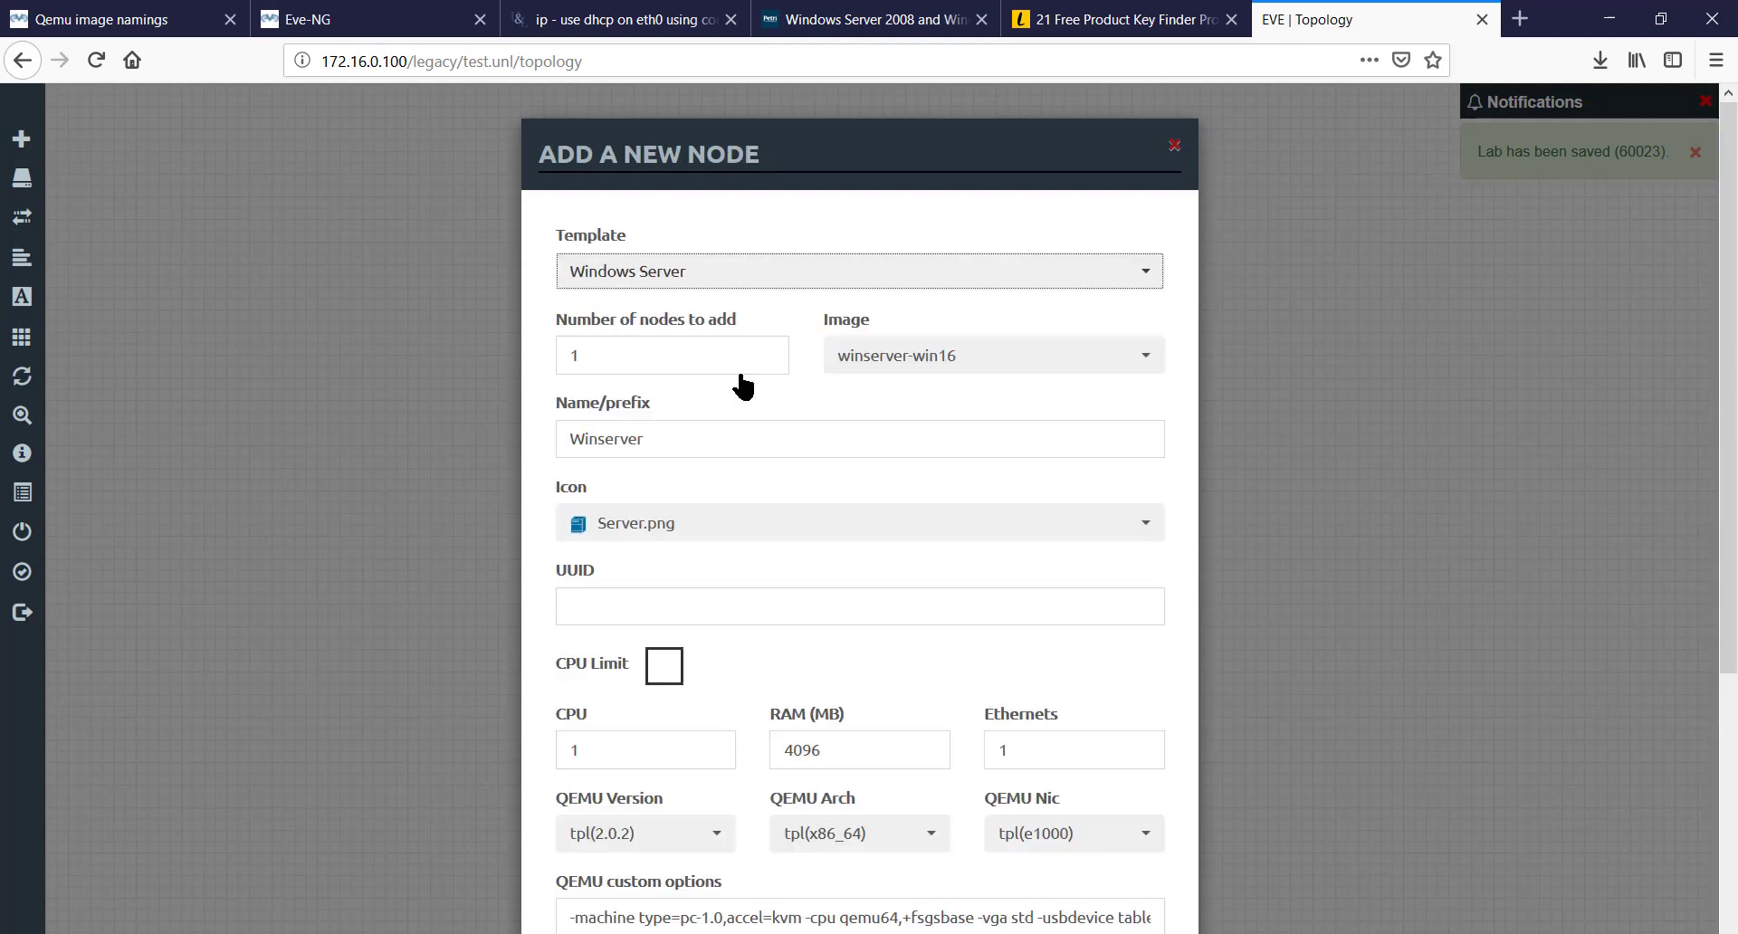
double_click(763, 444)
type("016")
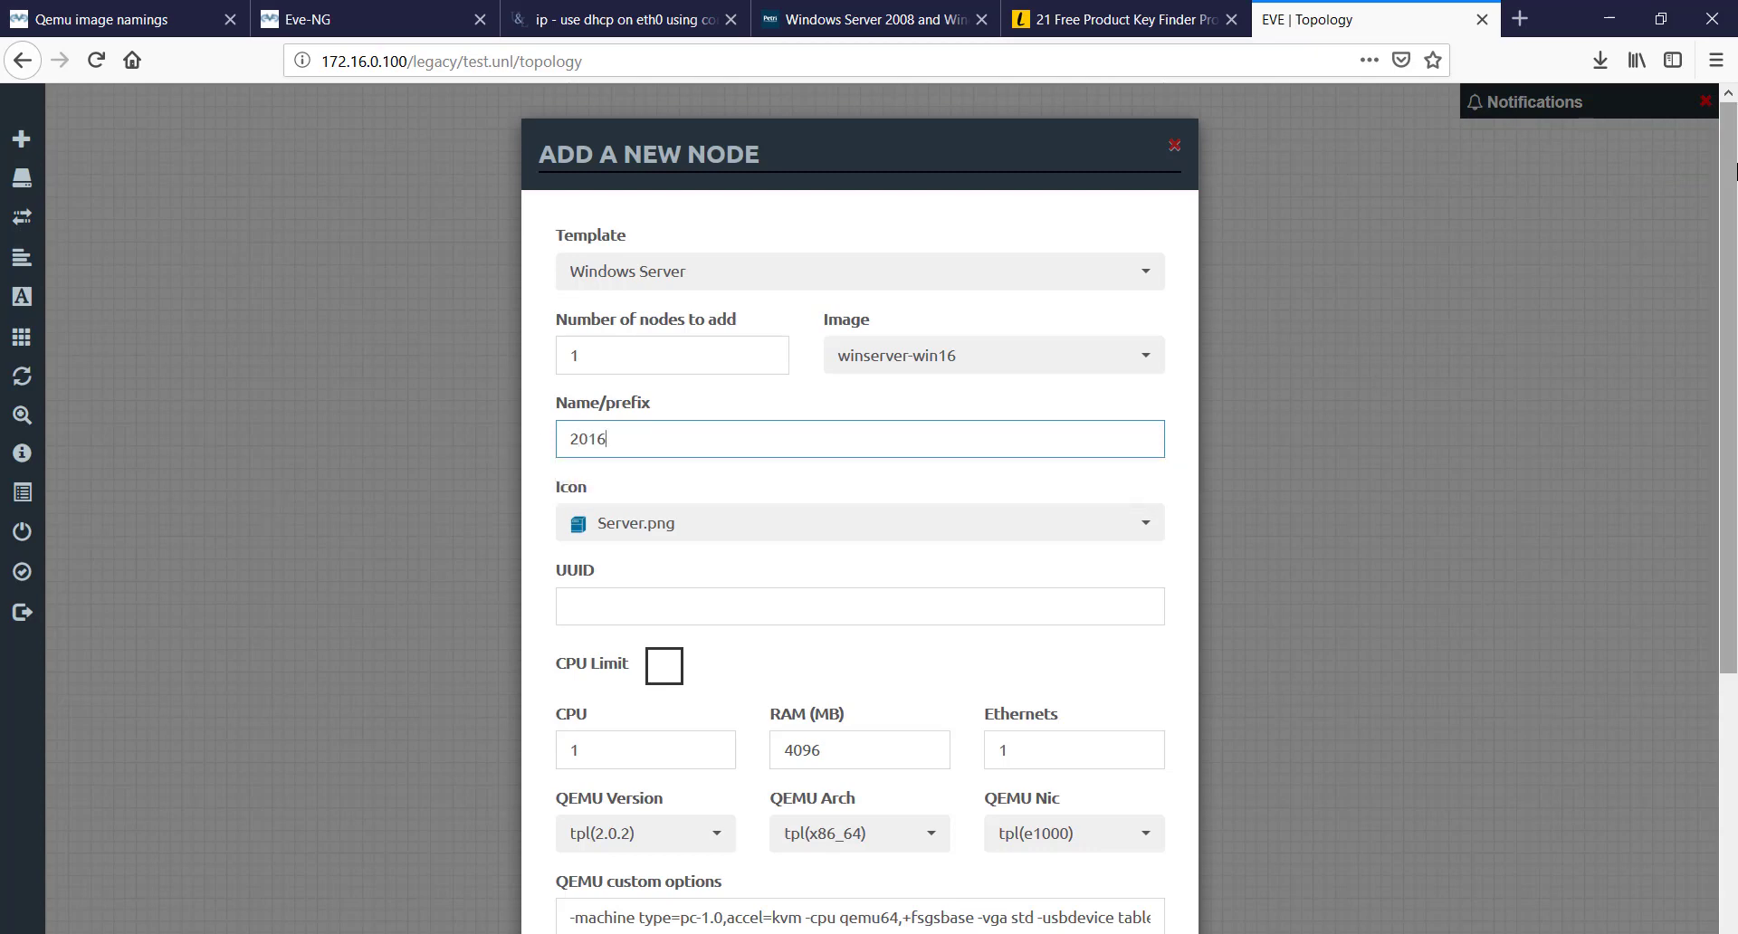
scroll(1735, 170, "down", 5)
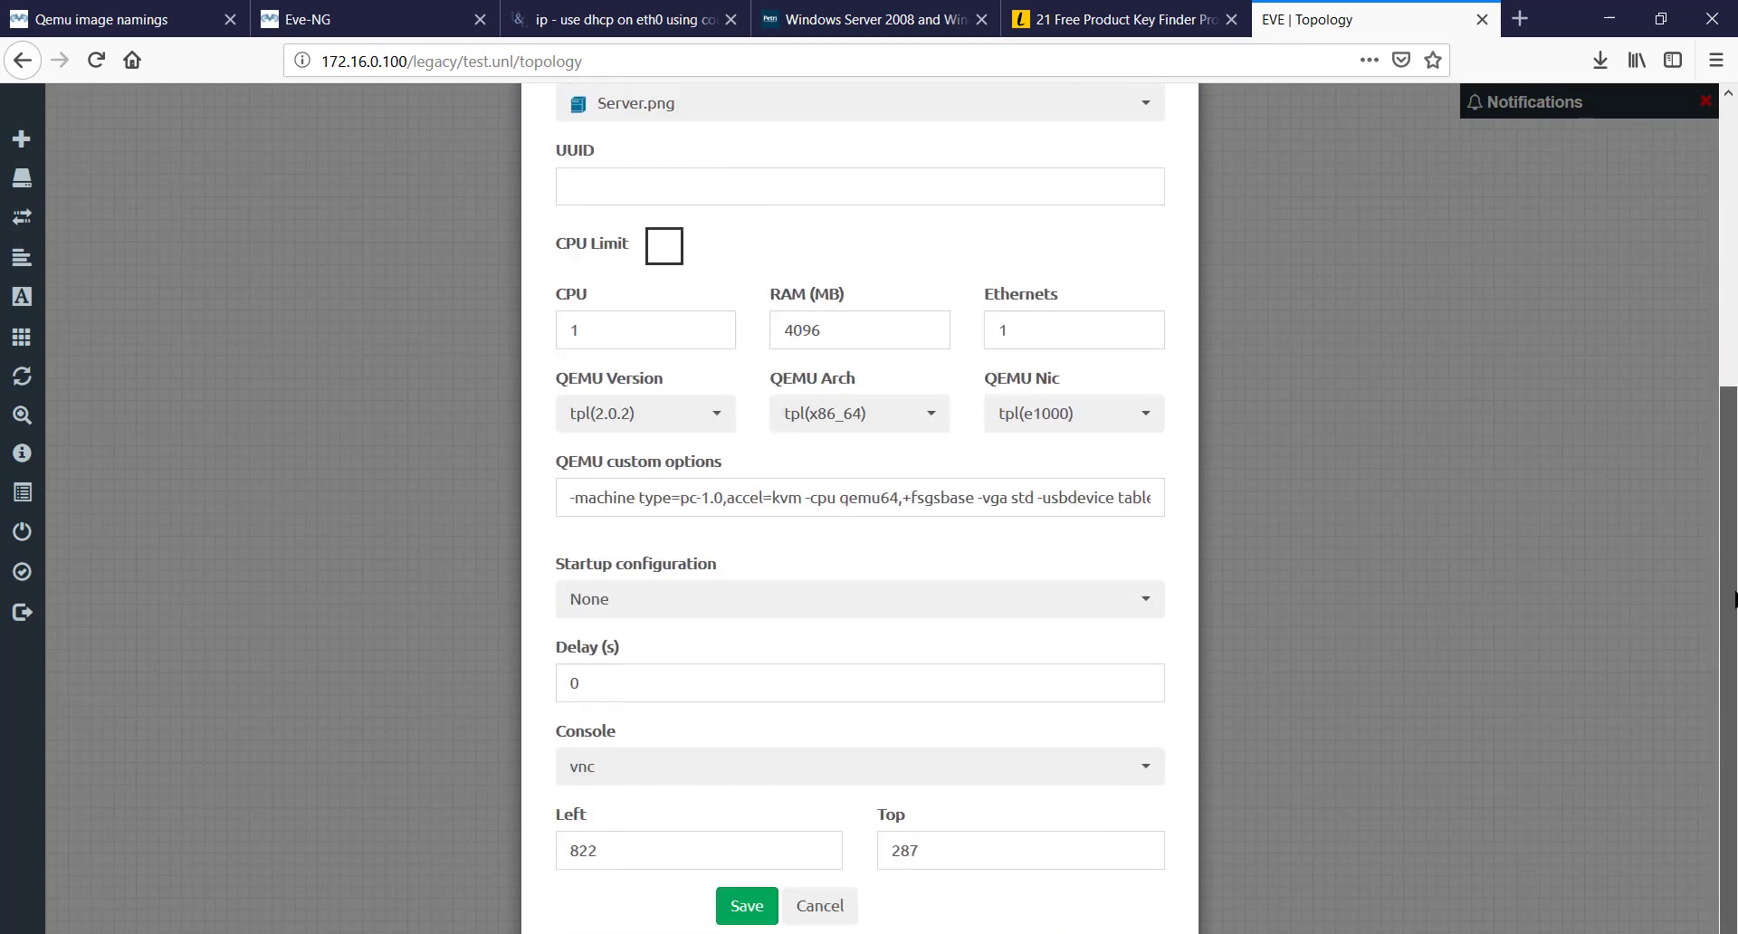
left_click(748, 906)
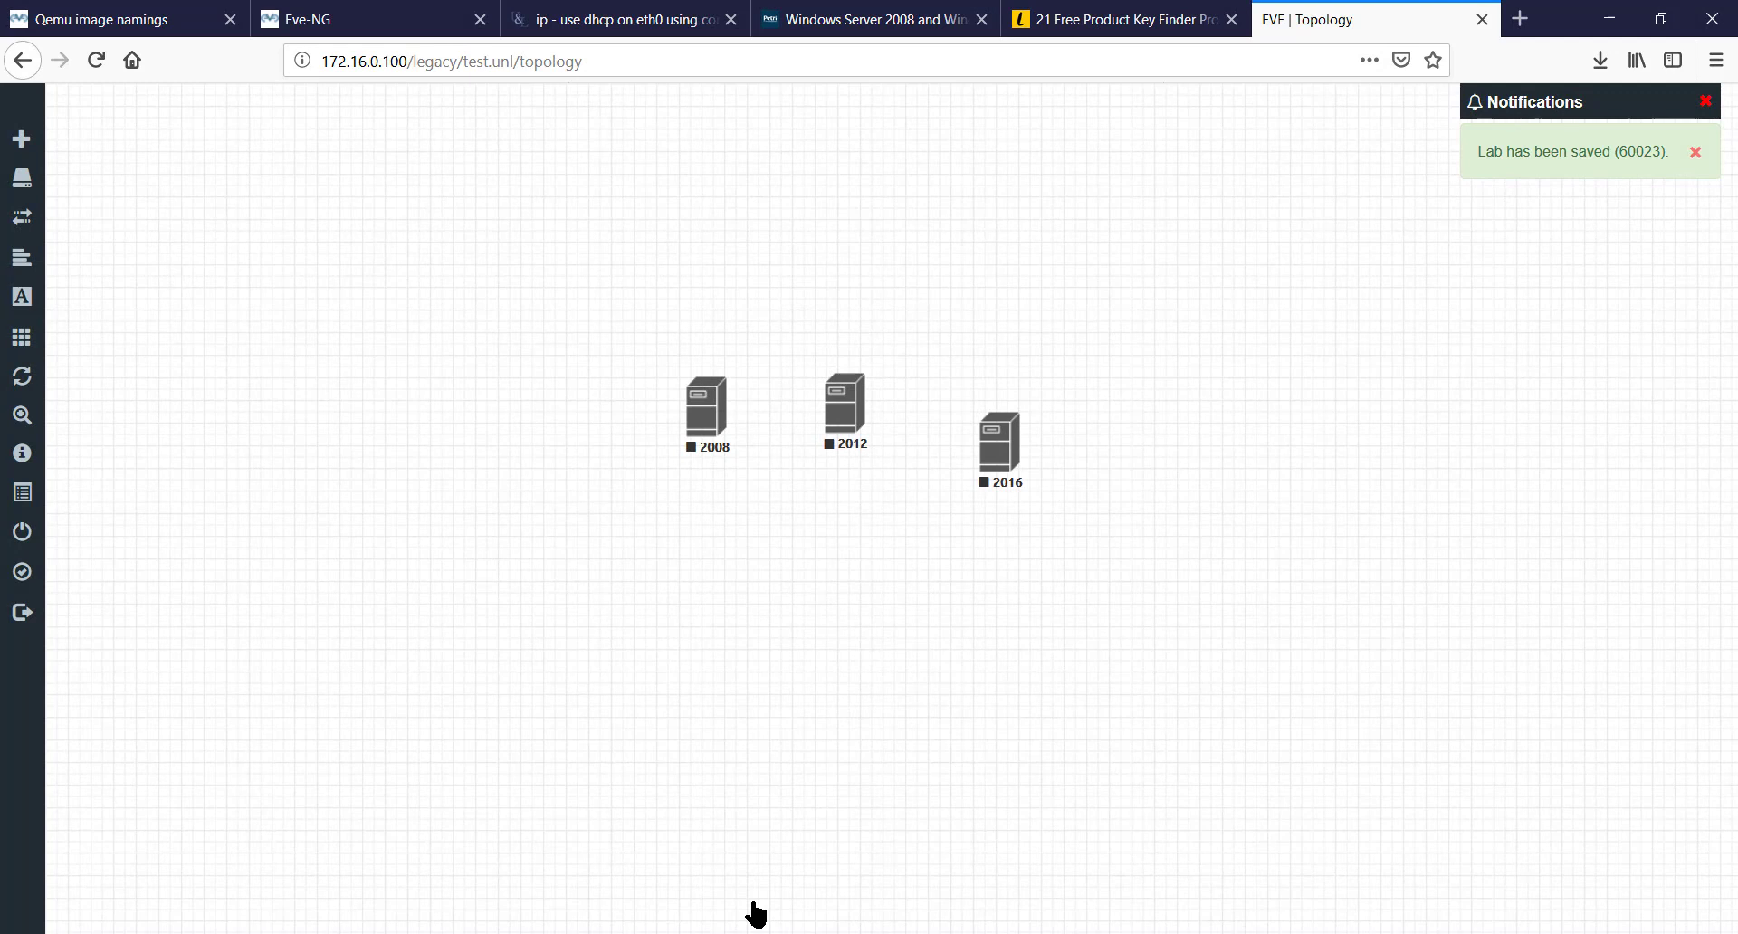
left_click_drag(704, 431, 699, 463)
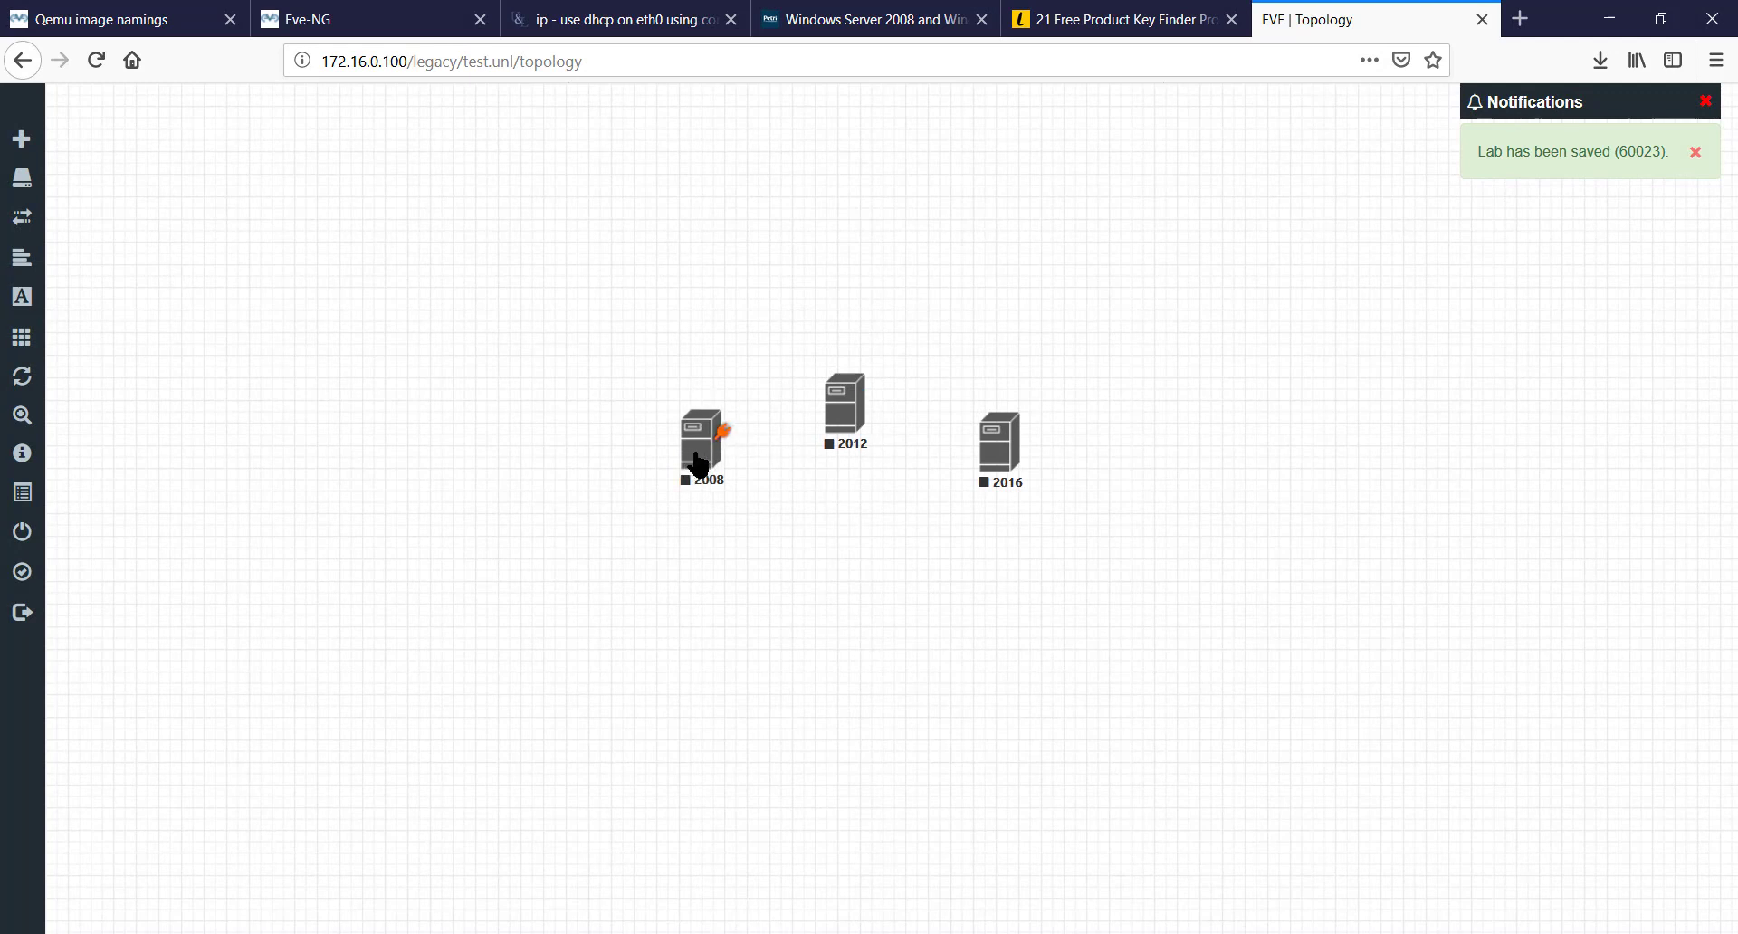
- Create the network Net with type Cloud1, after cancelling a stray Add Node dialog
right_click(822, 211)
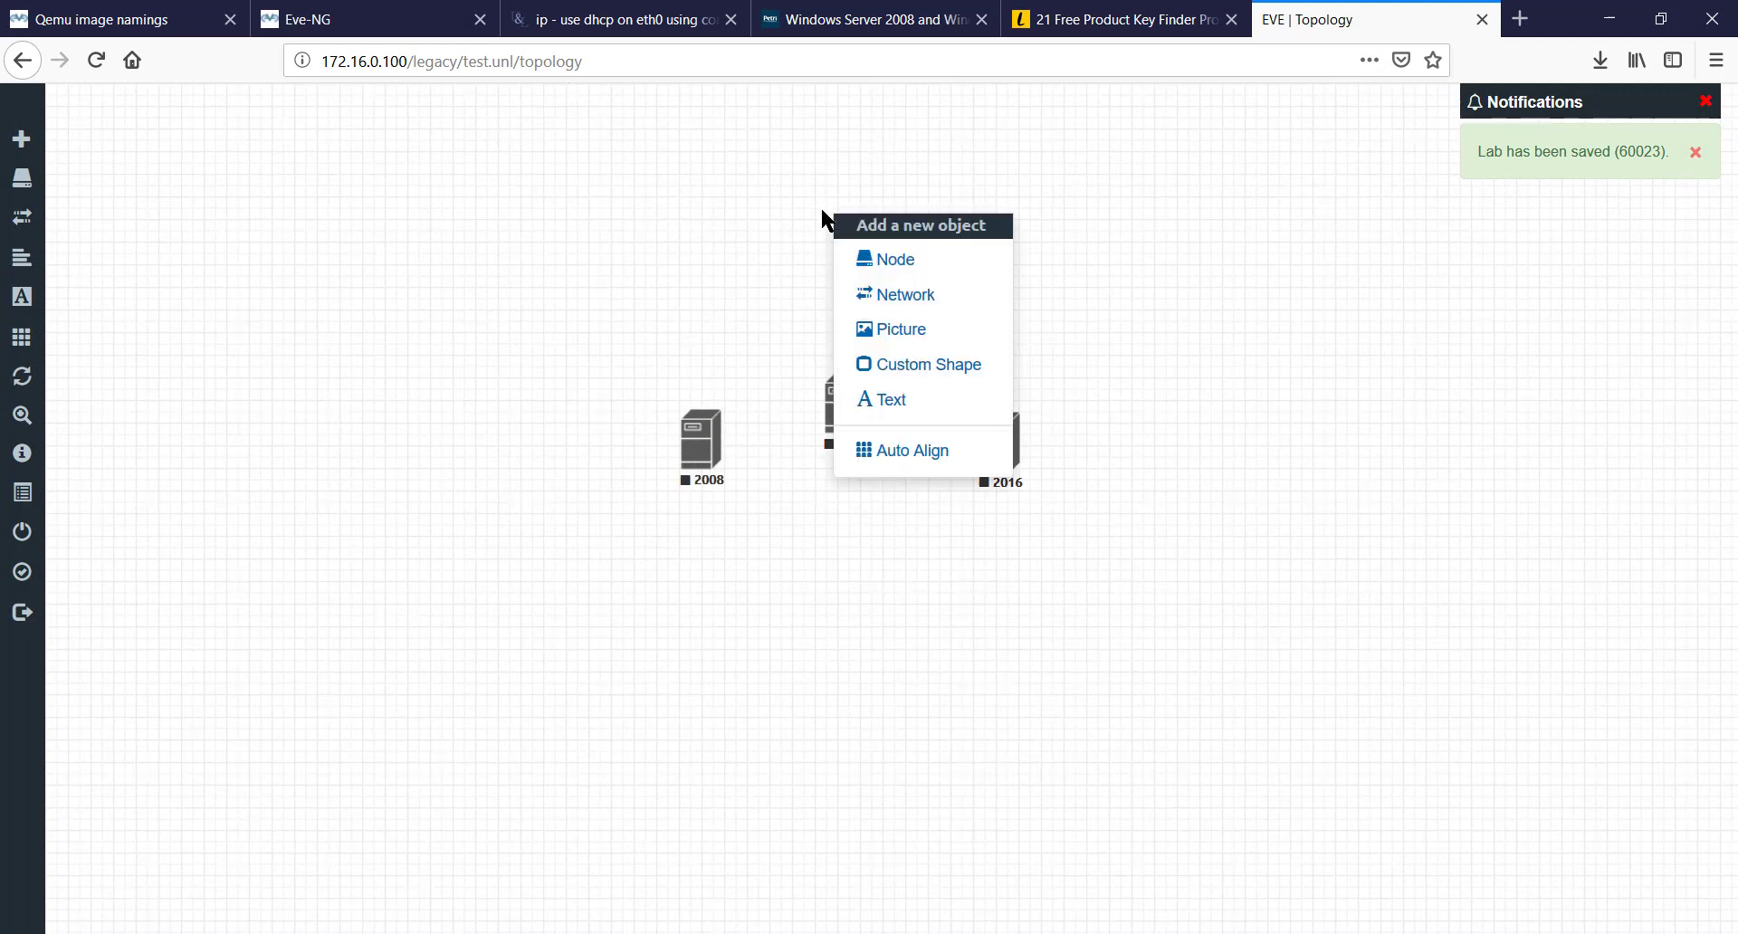
left_click(865, 260)
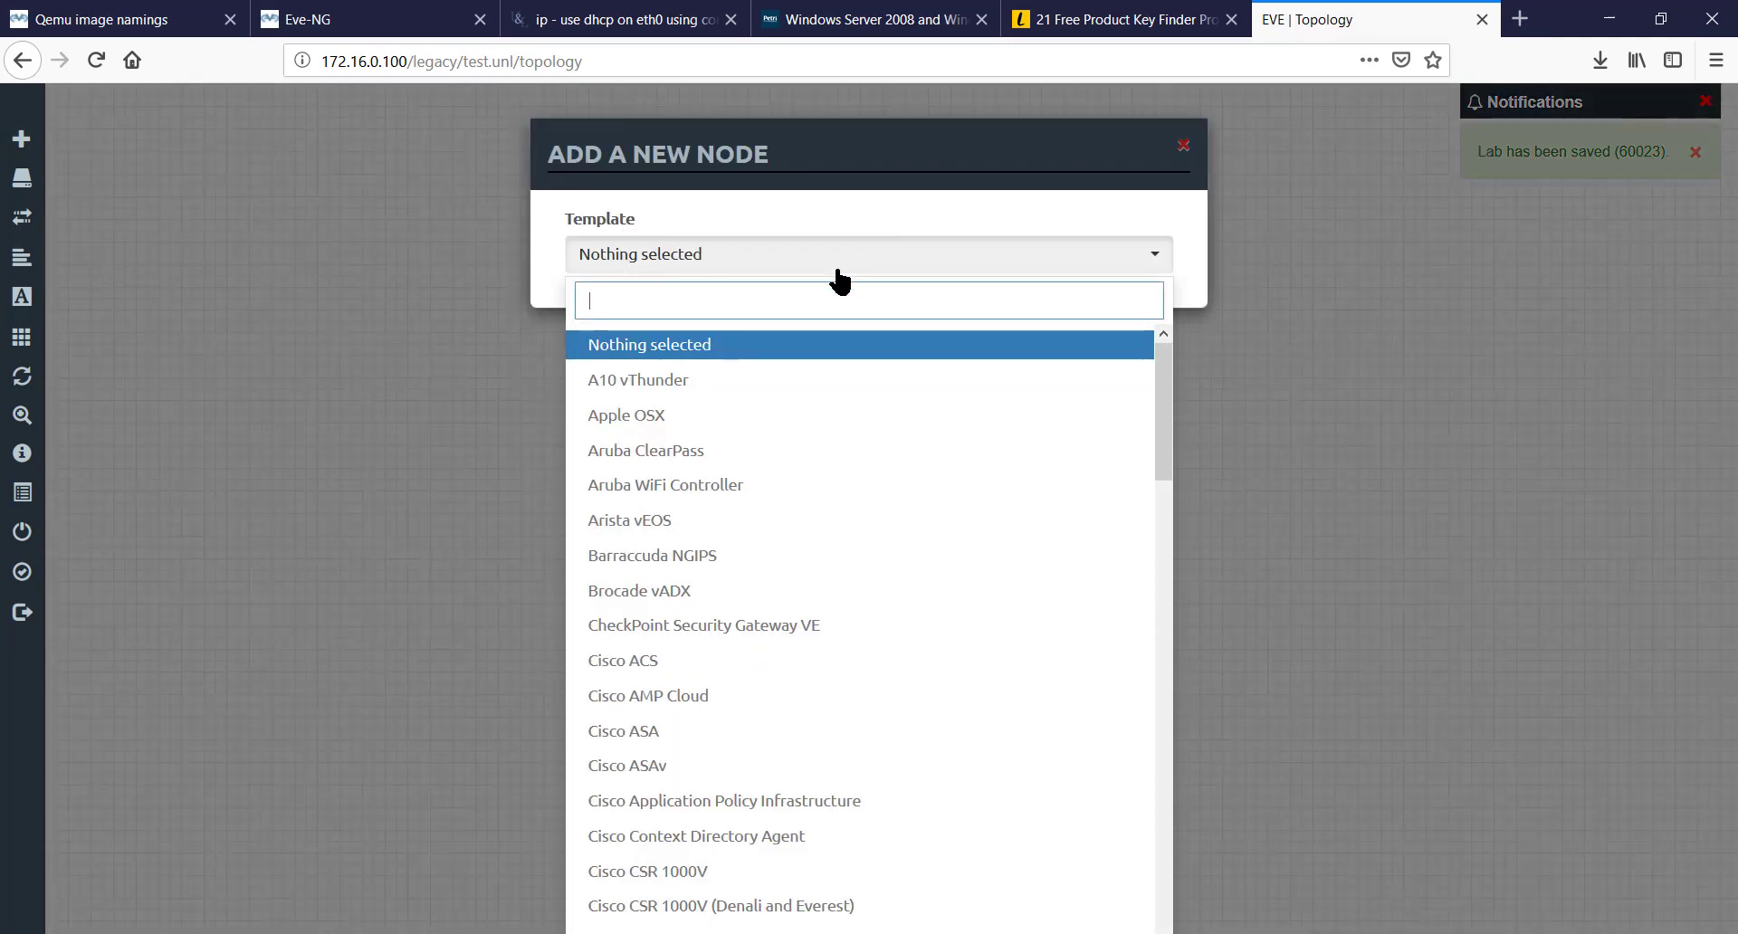
left_click(1183, 146)
right_click(1092, 155)
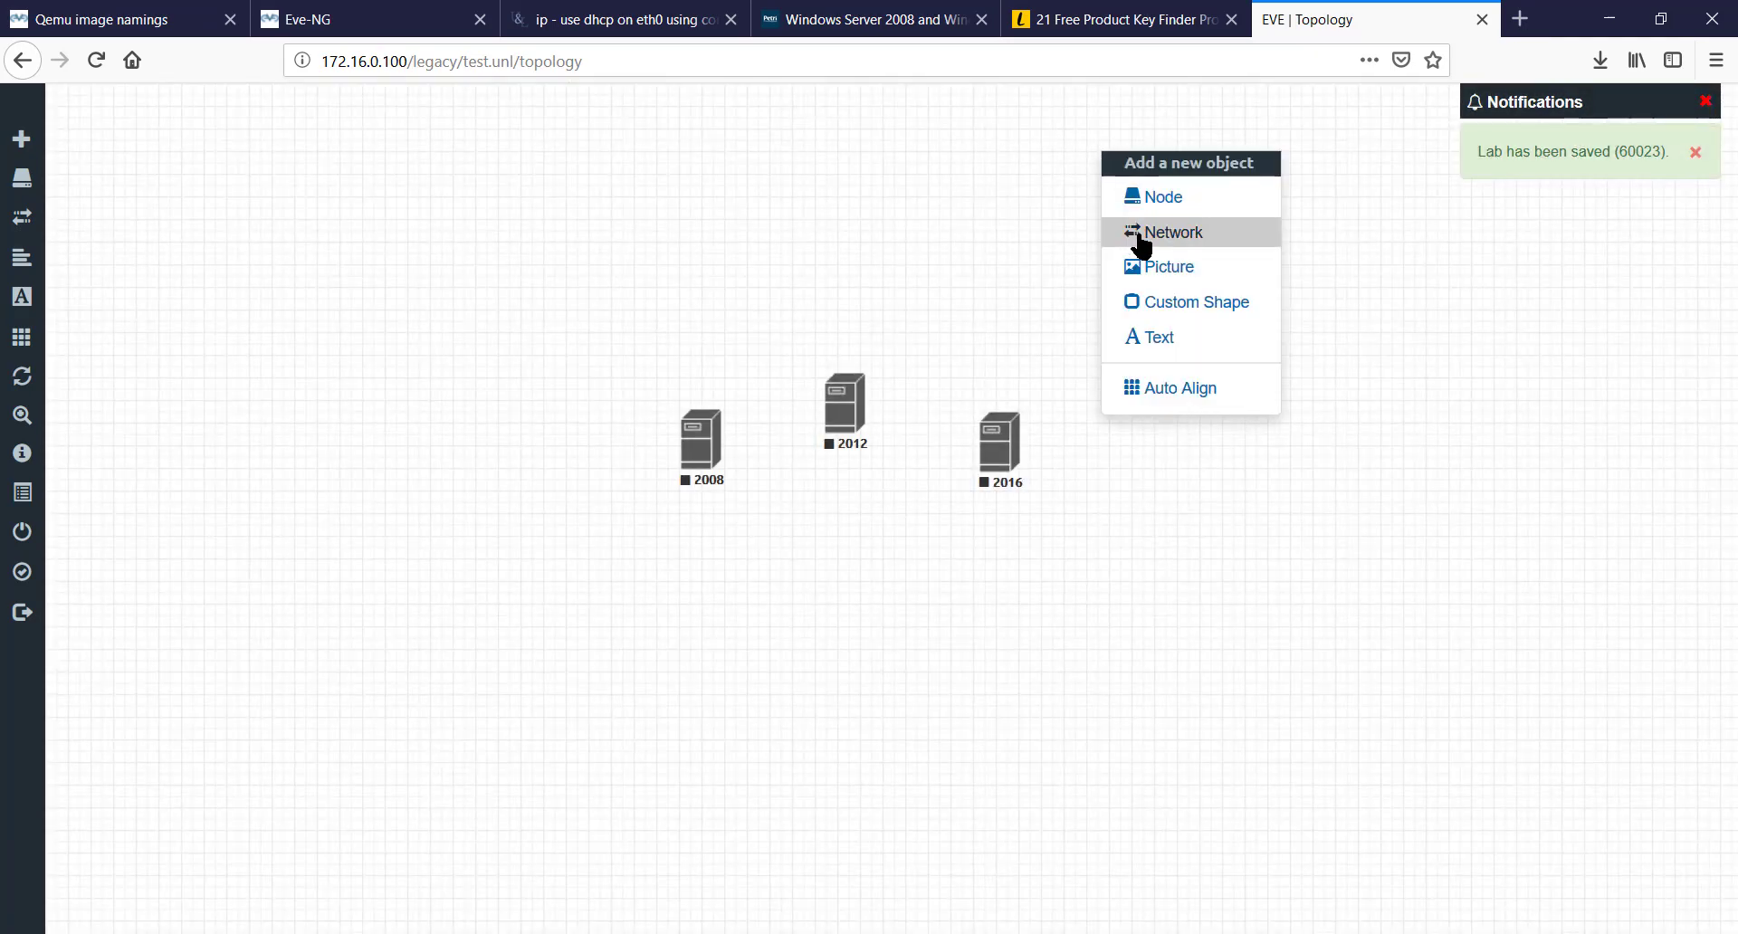
left_click(1136, 238)
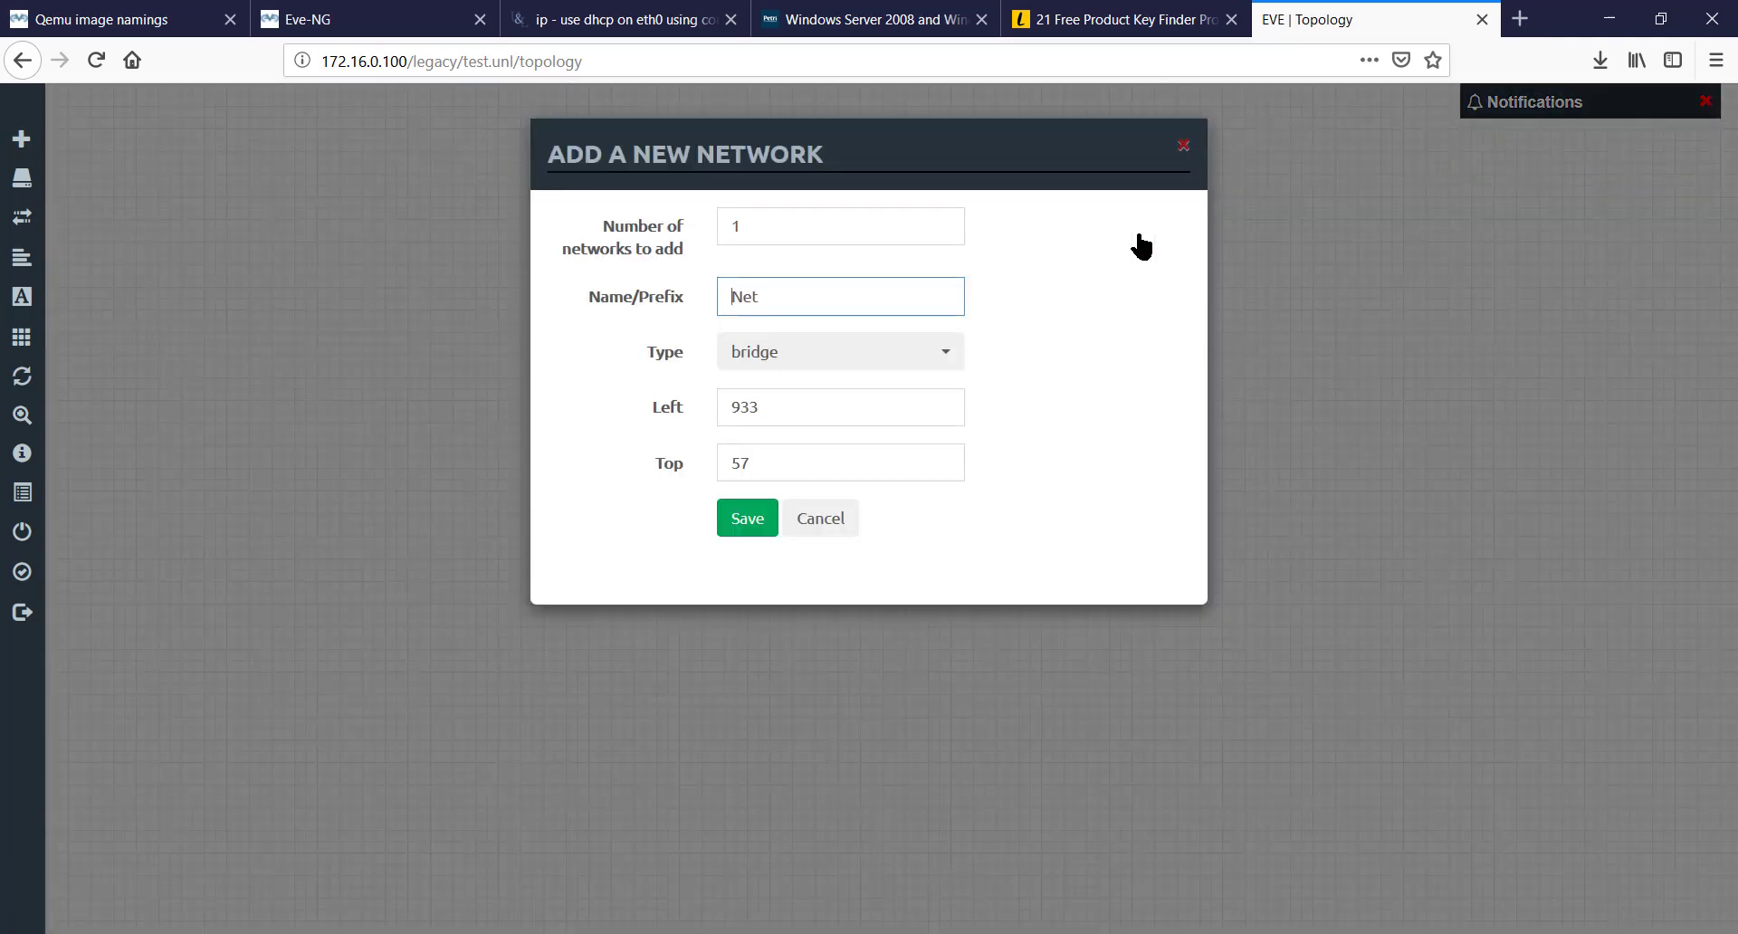
left_click(846, 353)
left_click(806, 512)
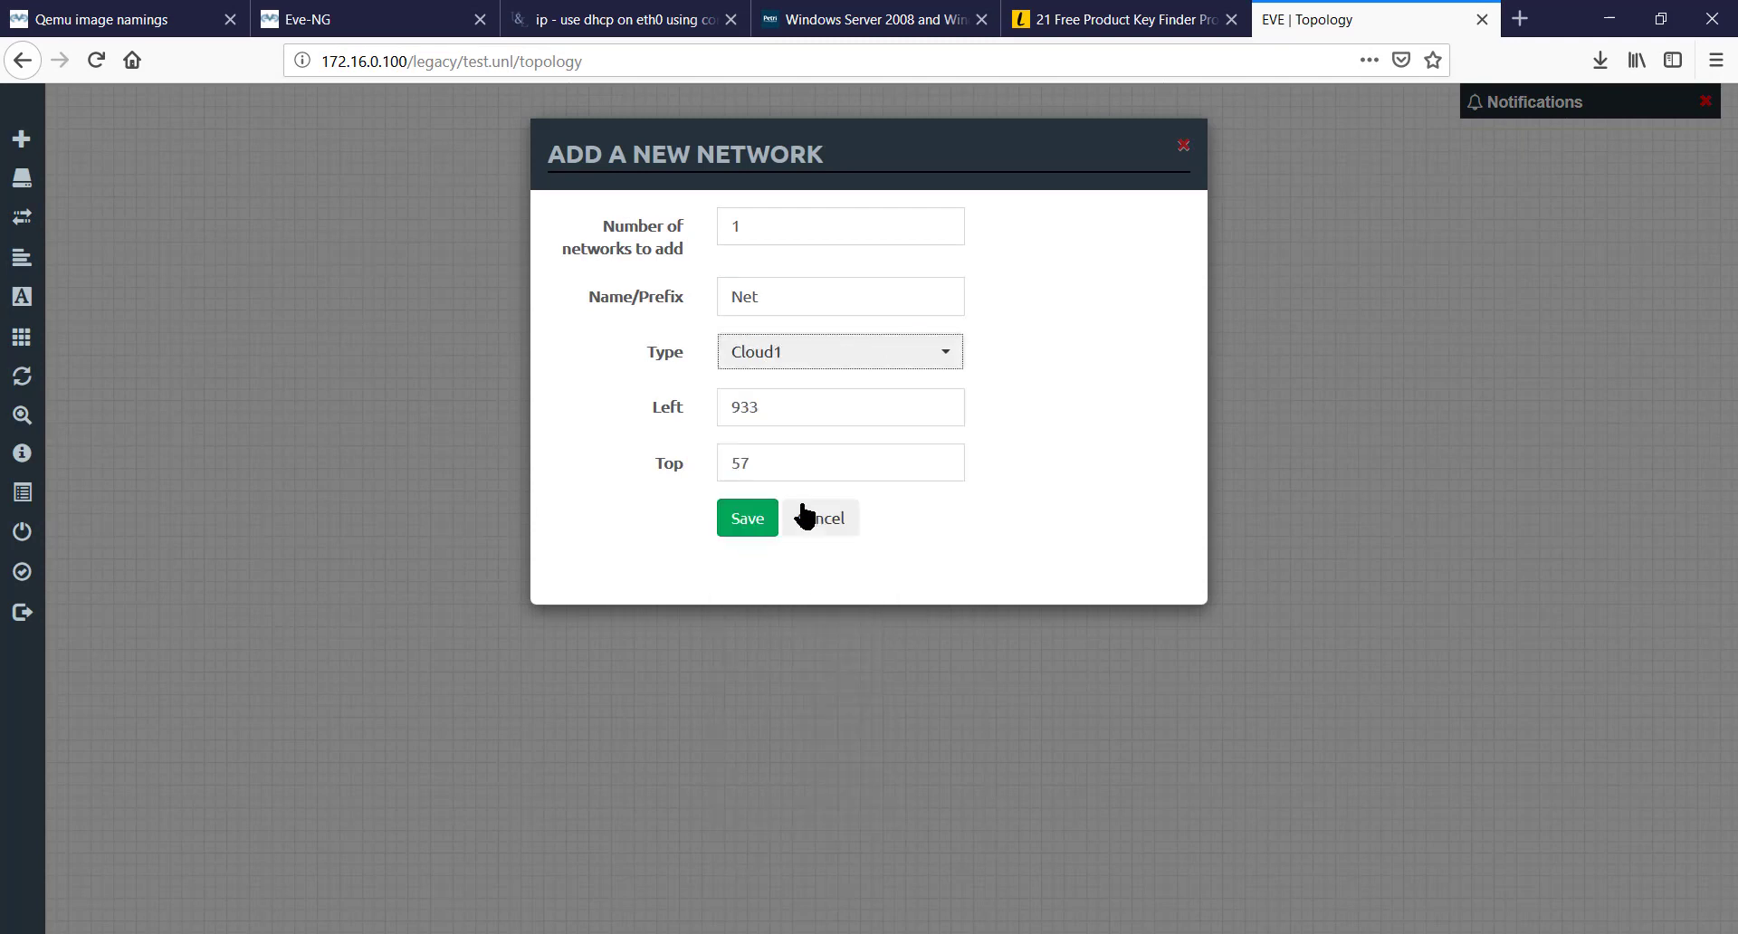
left_click(750, 512)
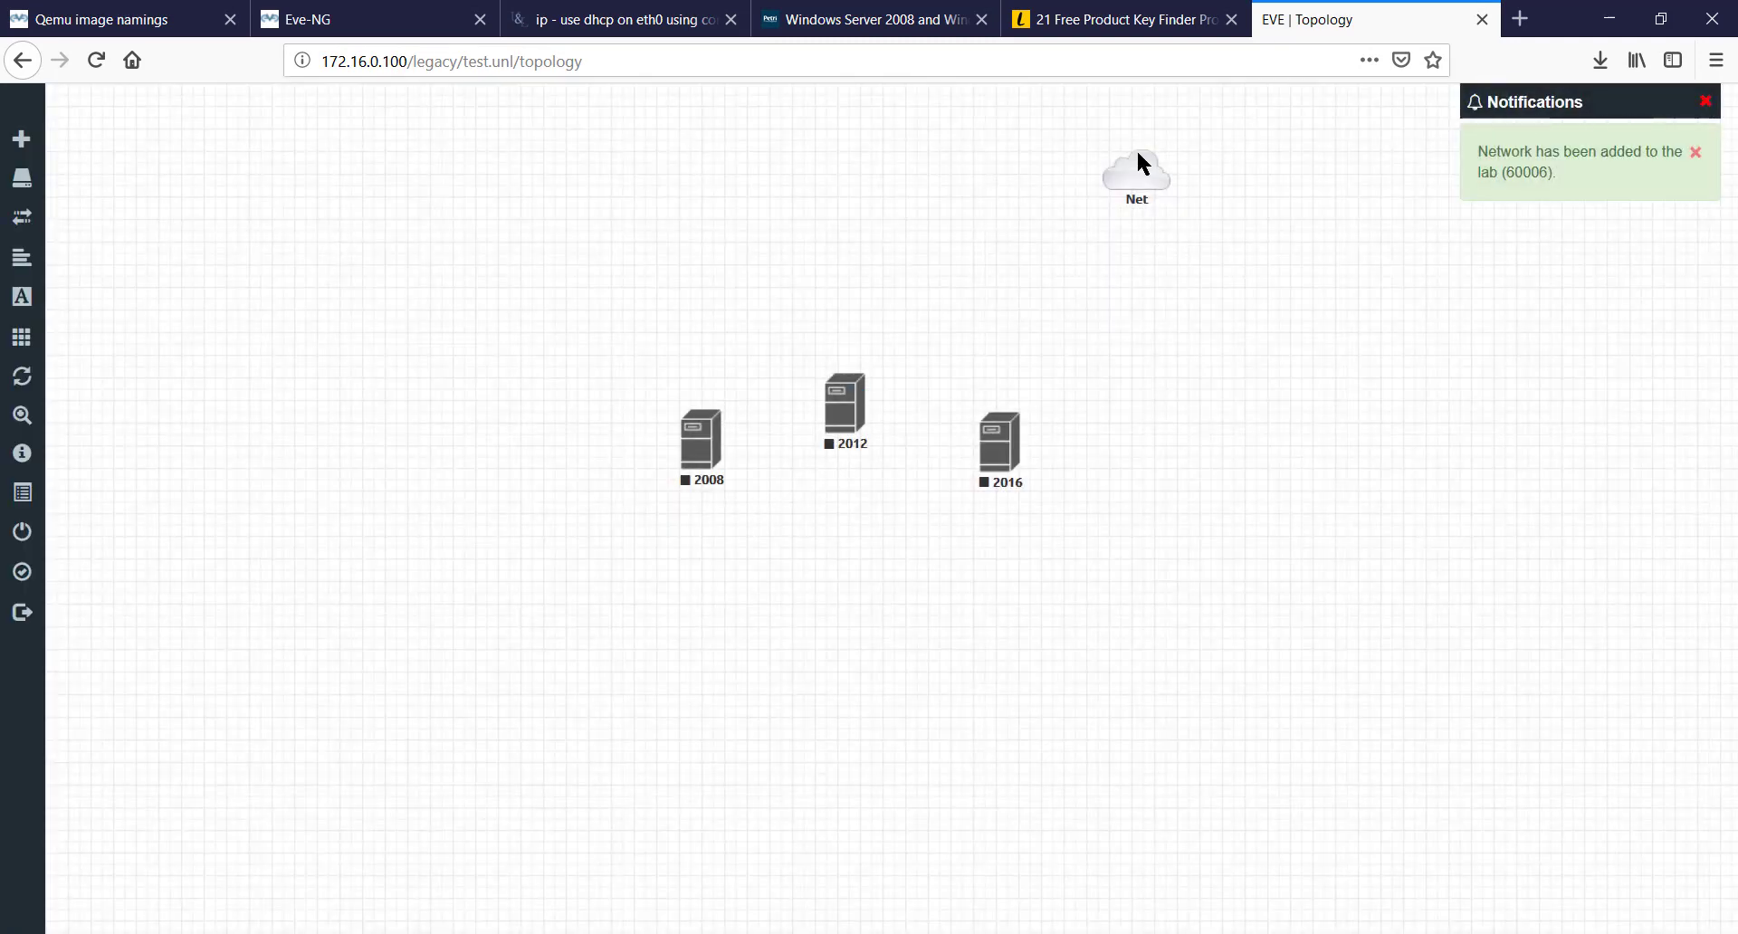
- Link the Net cloud to nodes 2008, 2012 and 2016 on their e0 interfaces
left_click_drag(1137, 159, 715, 414)
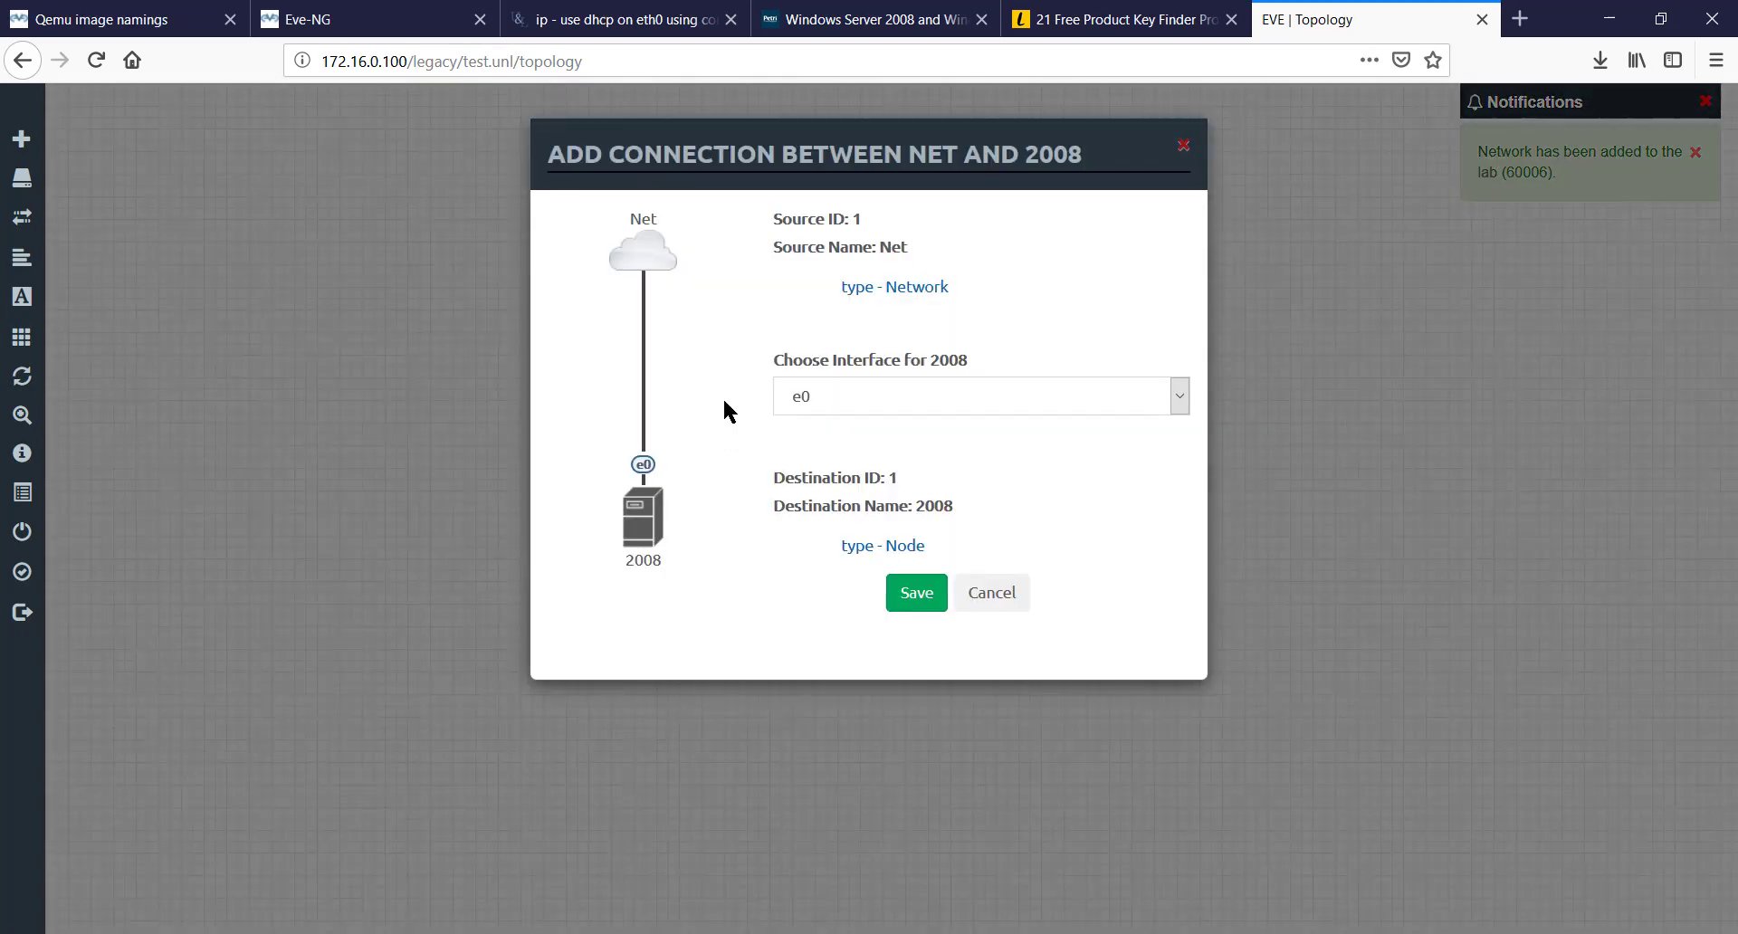
left_click(916, 593)
left_click_drag(879, 225, 846, 407)
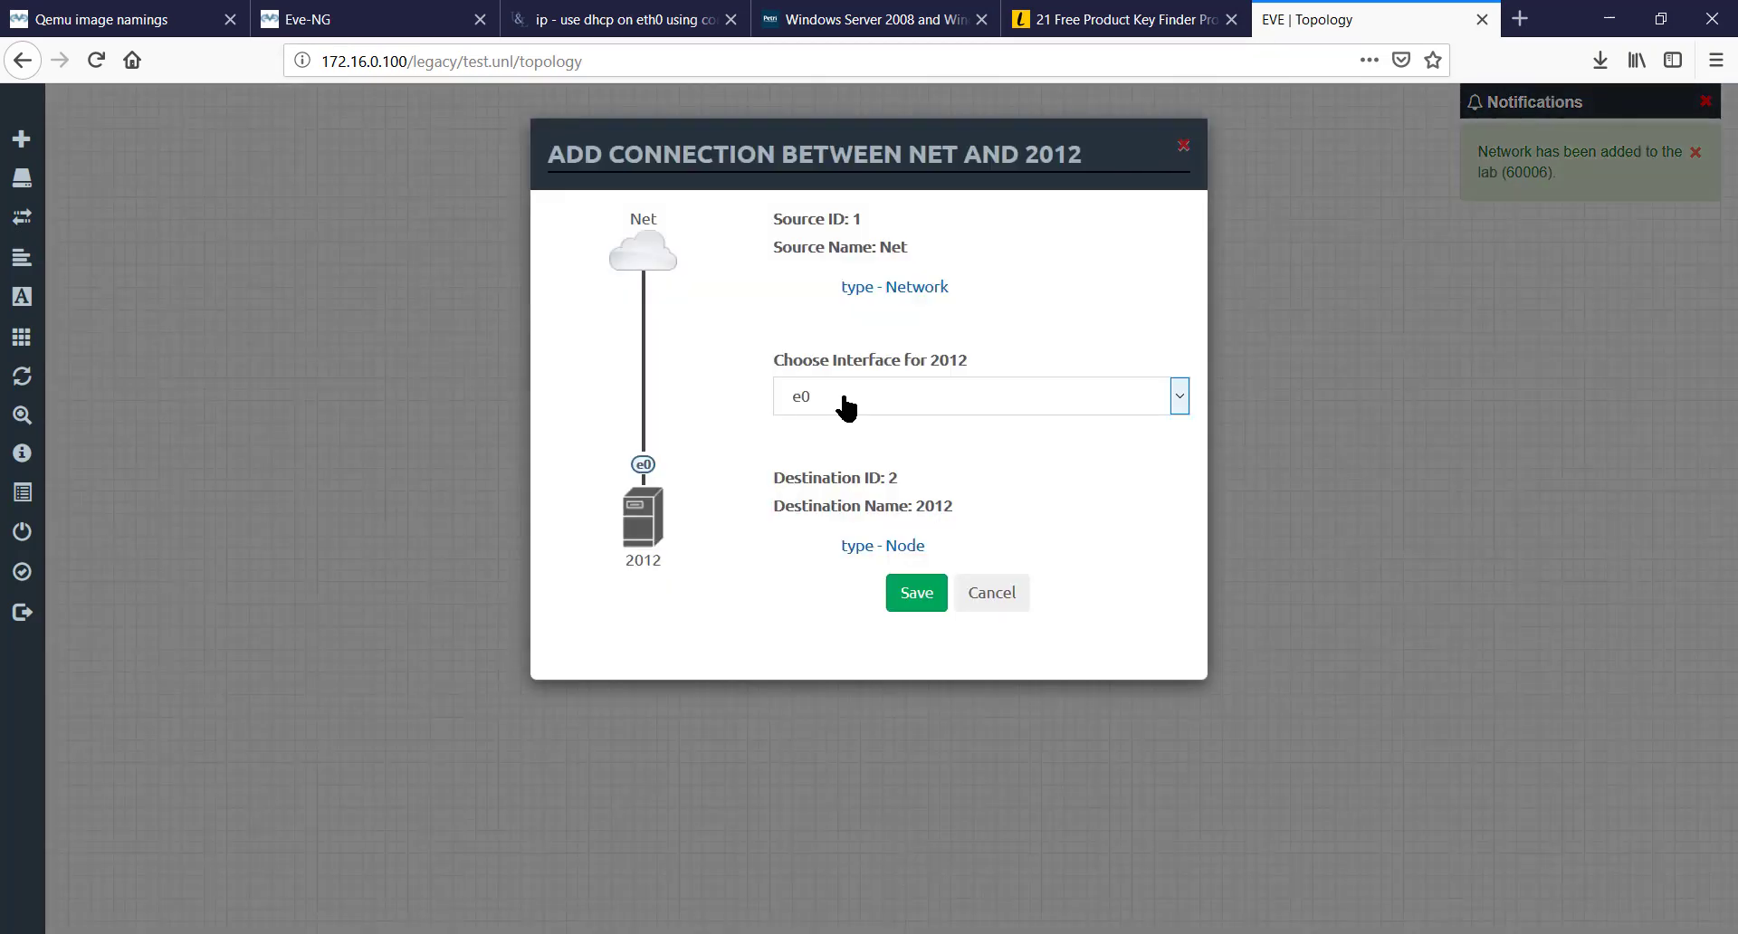
left_click(912, 599)
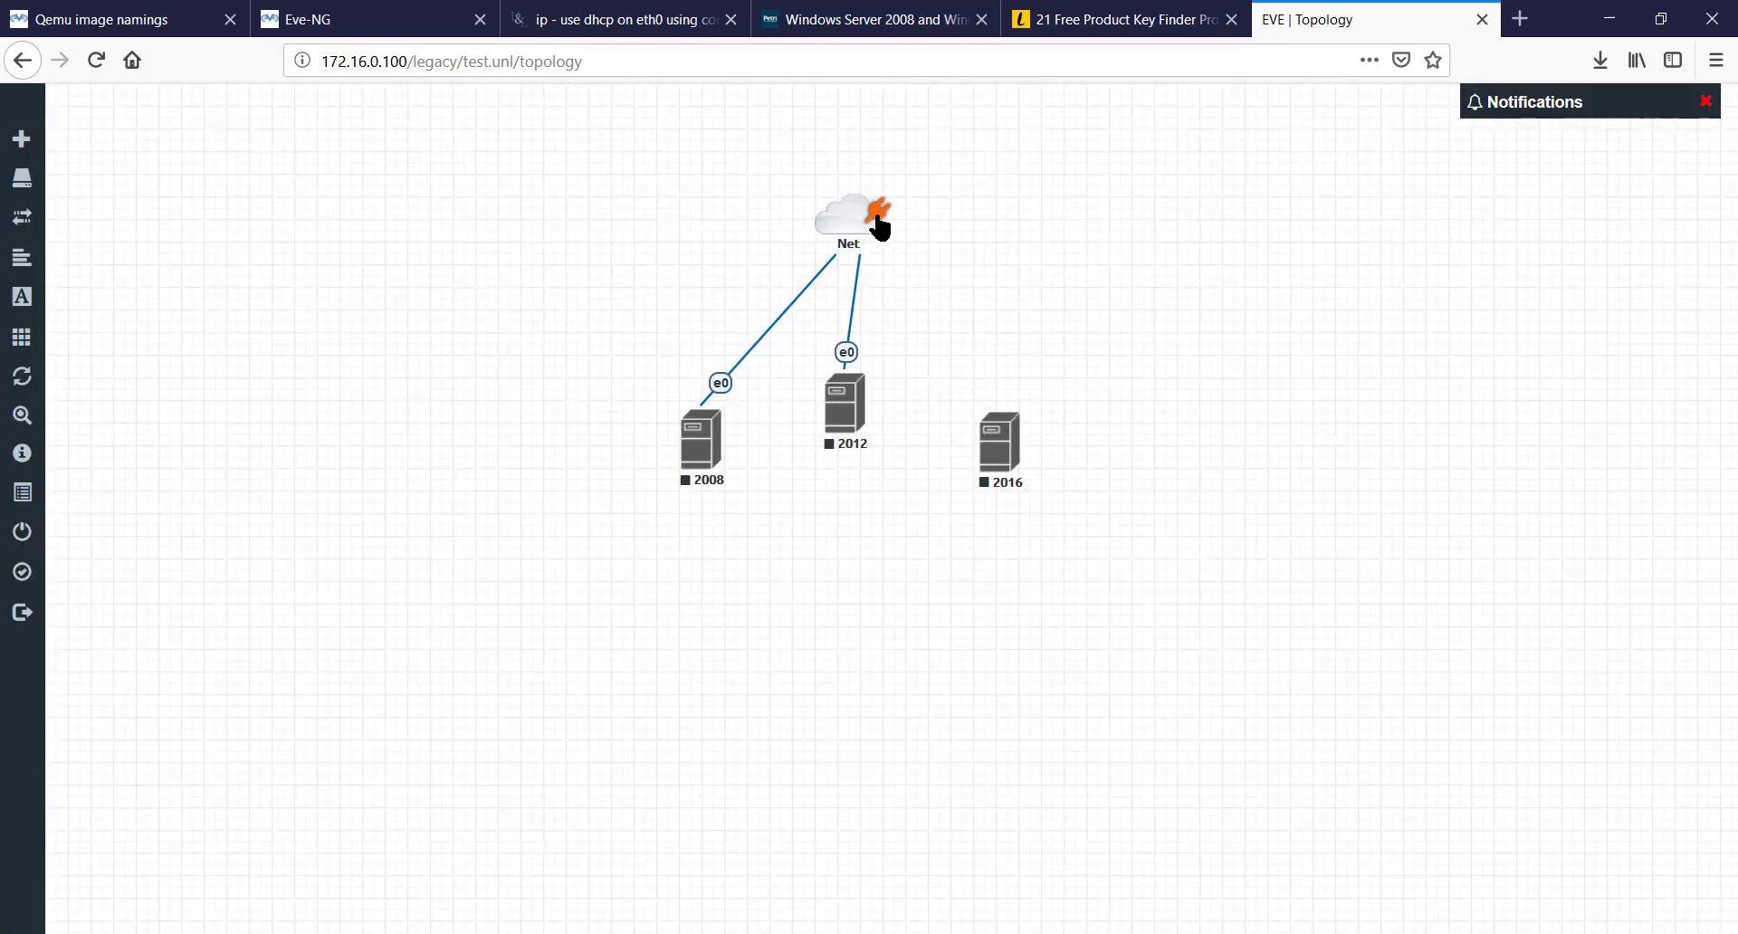
left_click_drag(880, 227, 986, 450)
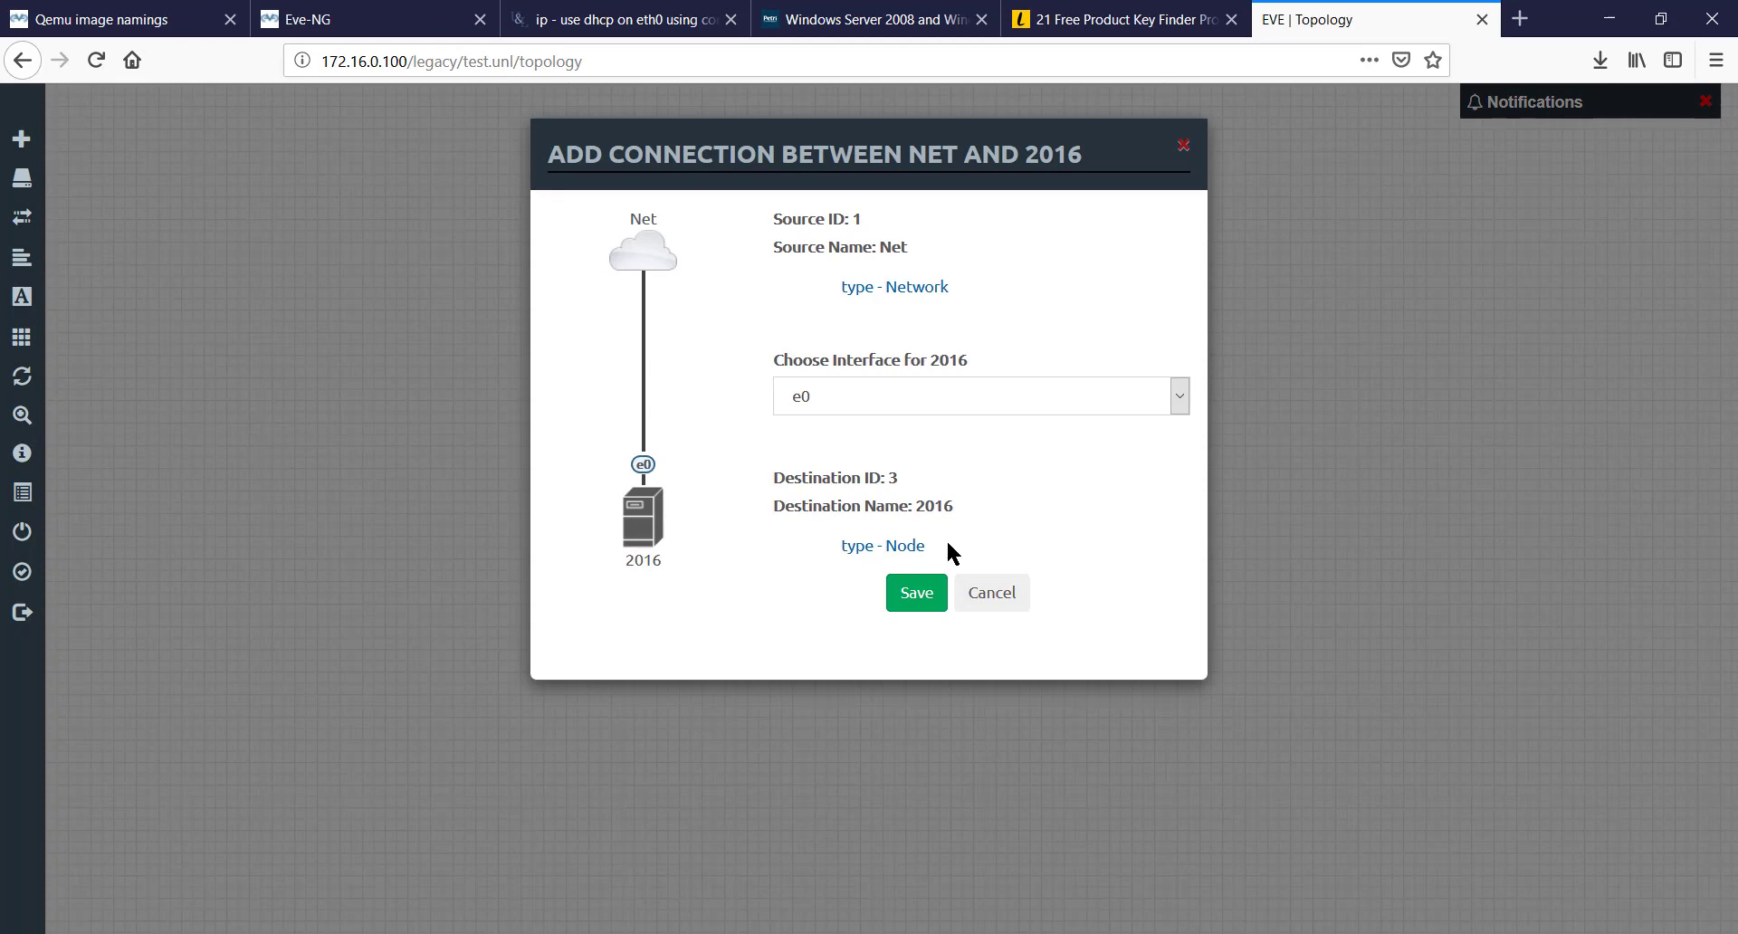
left_click(914, 603)
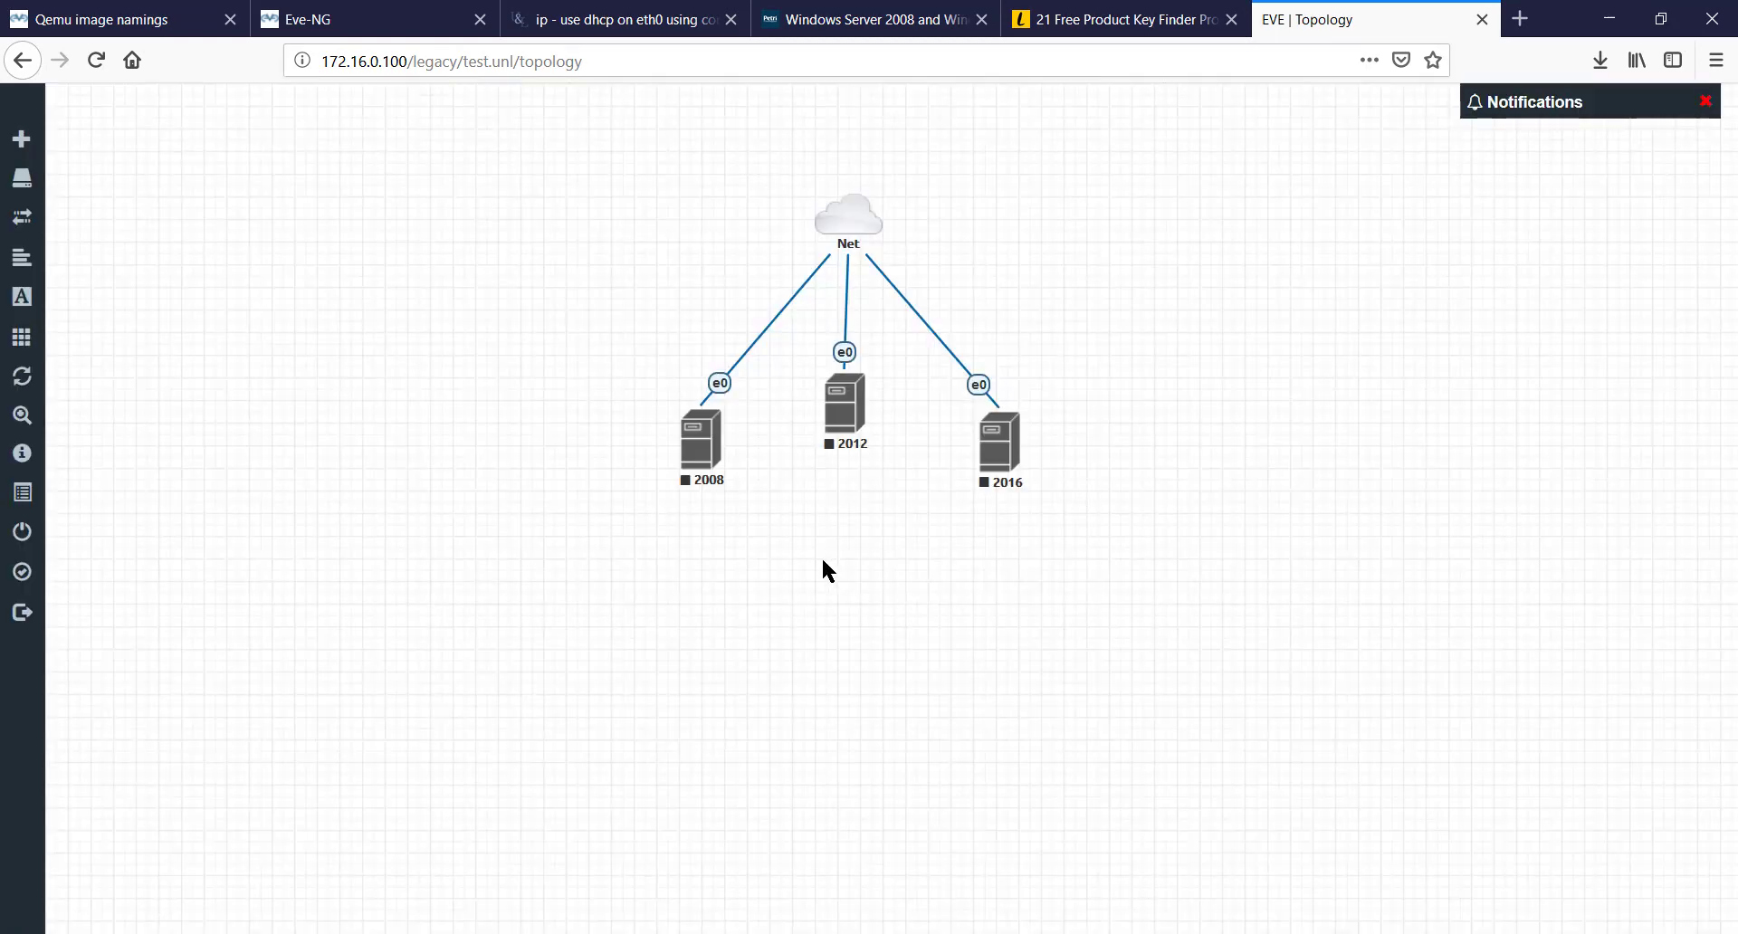
- Auto-align the nodes and shift node 2008 down and to the left
right_click(826, 571)
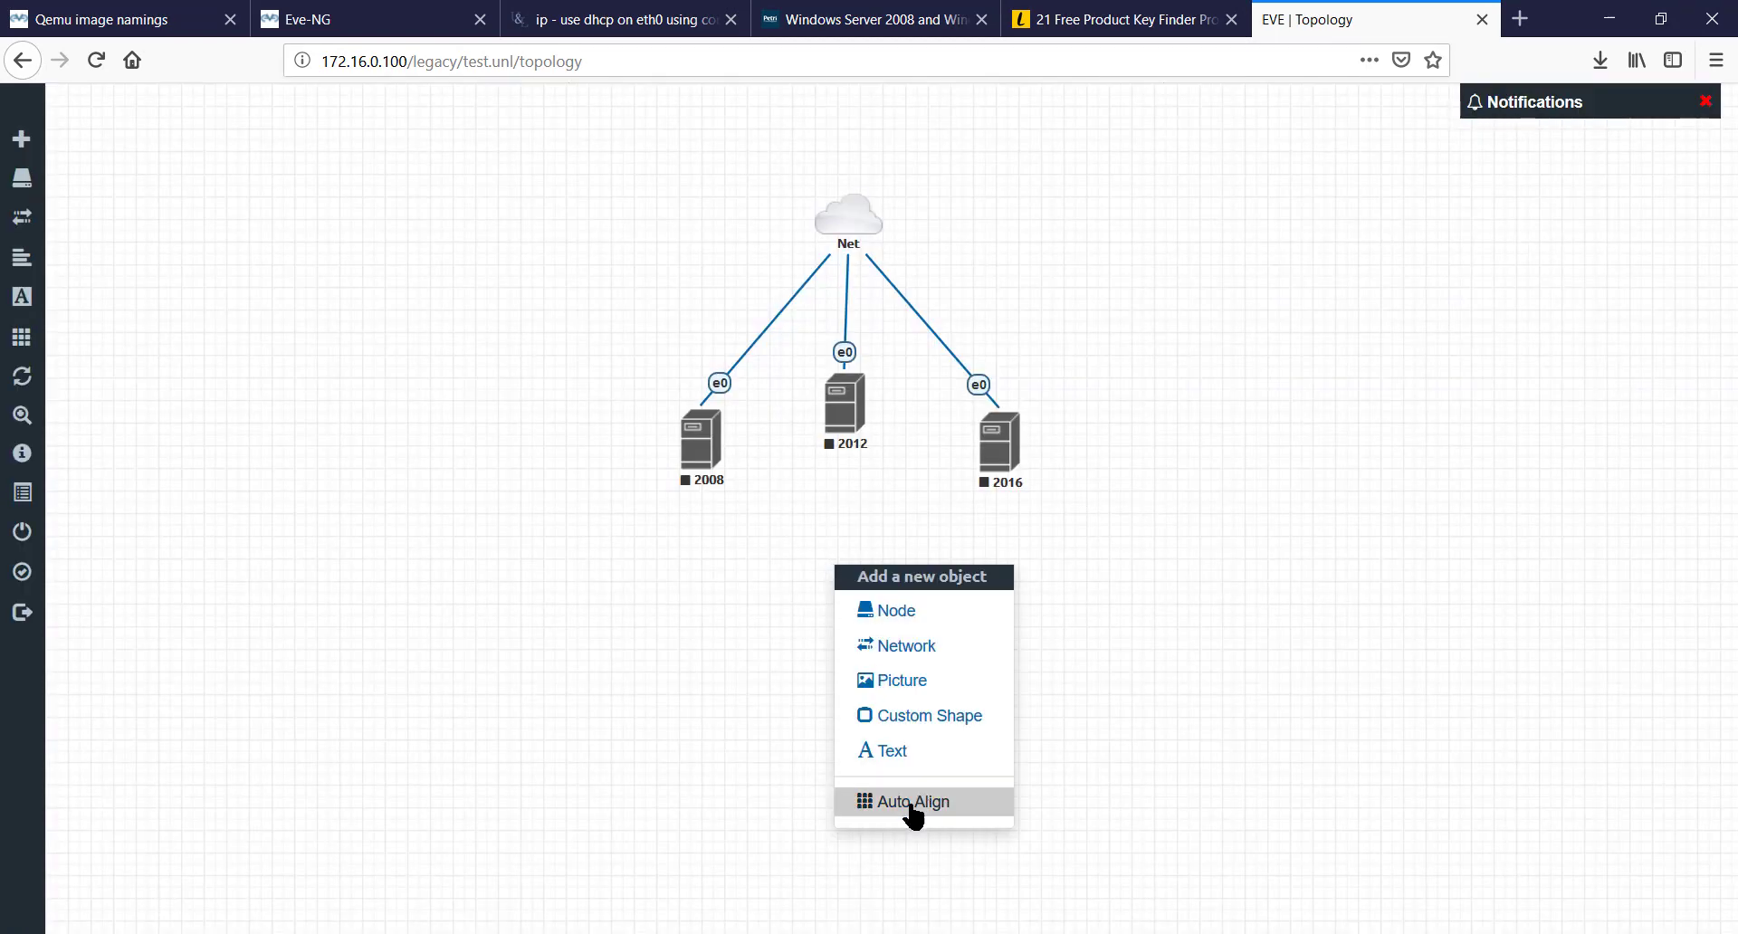
left_click(912, 803)
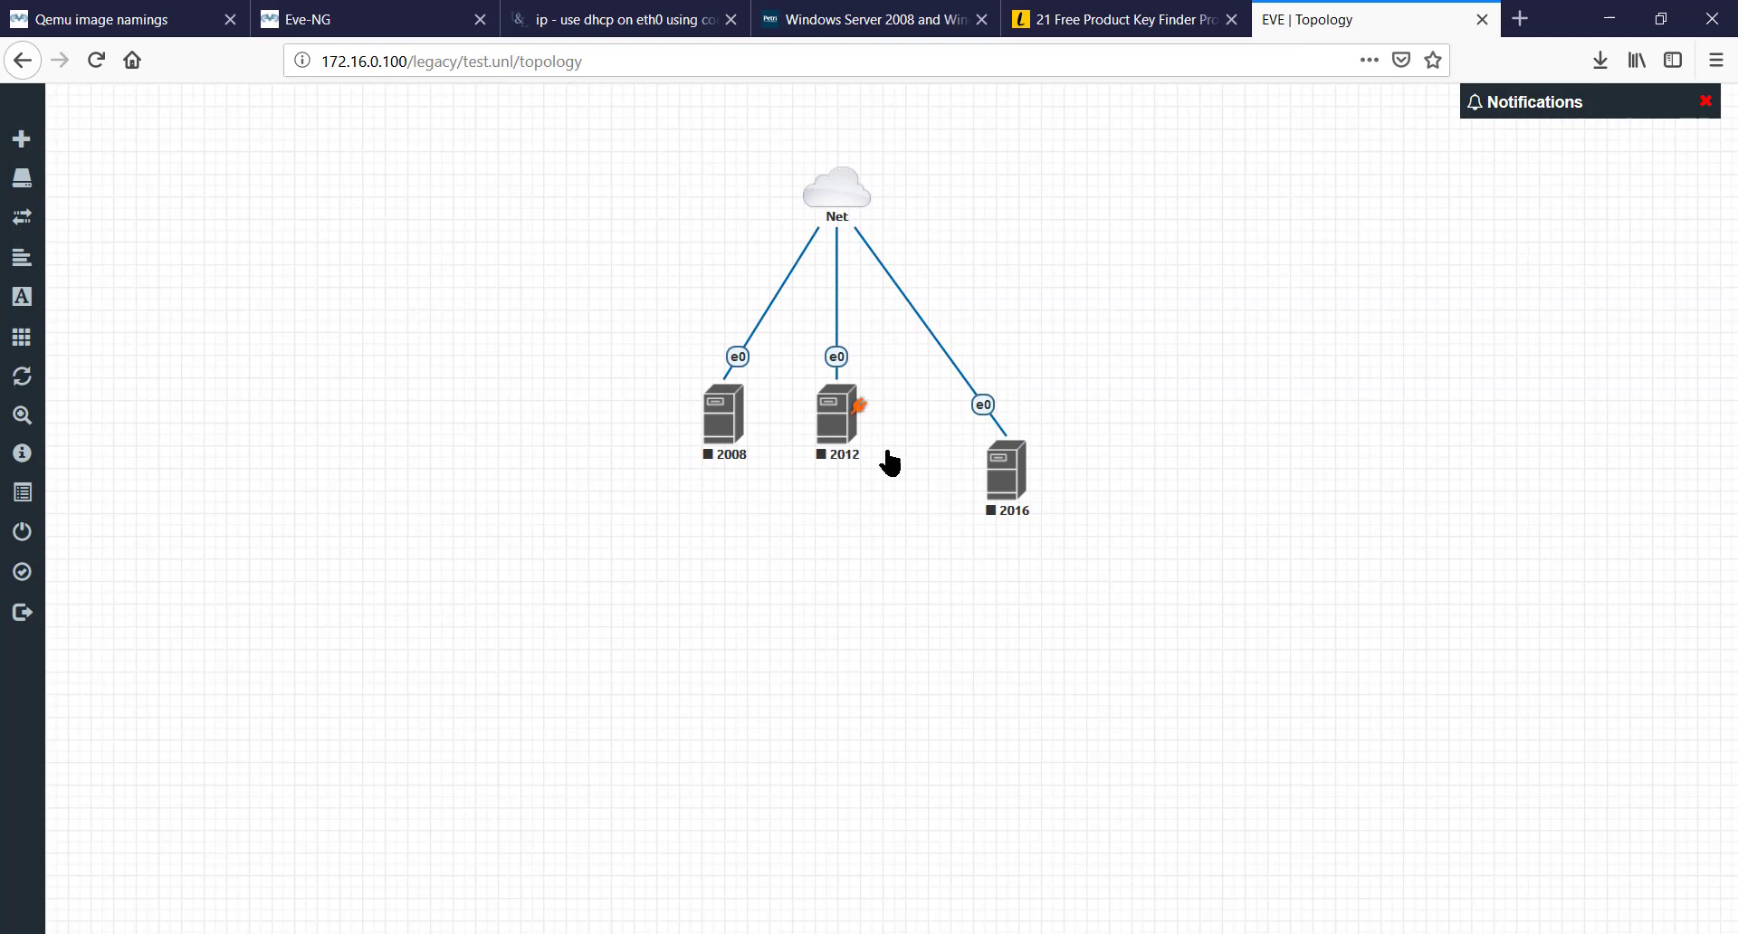
mouse_move(731, 433)
left_click_drag(732, 432, 686, 483)
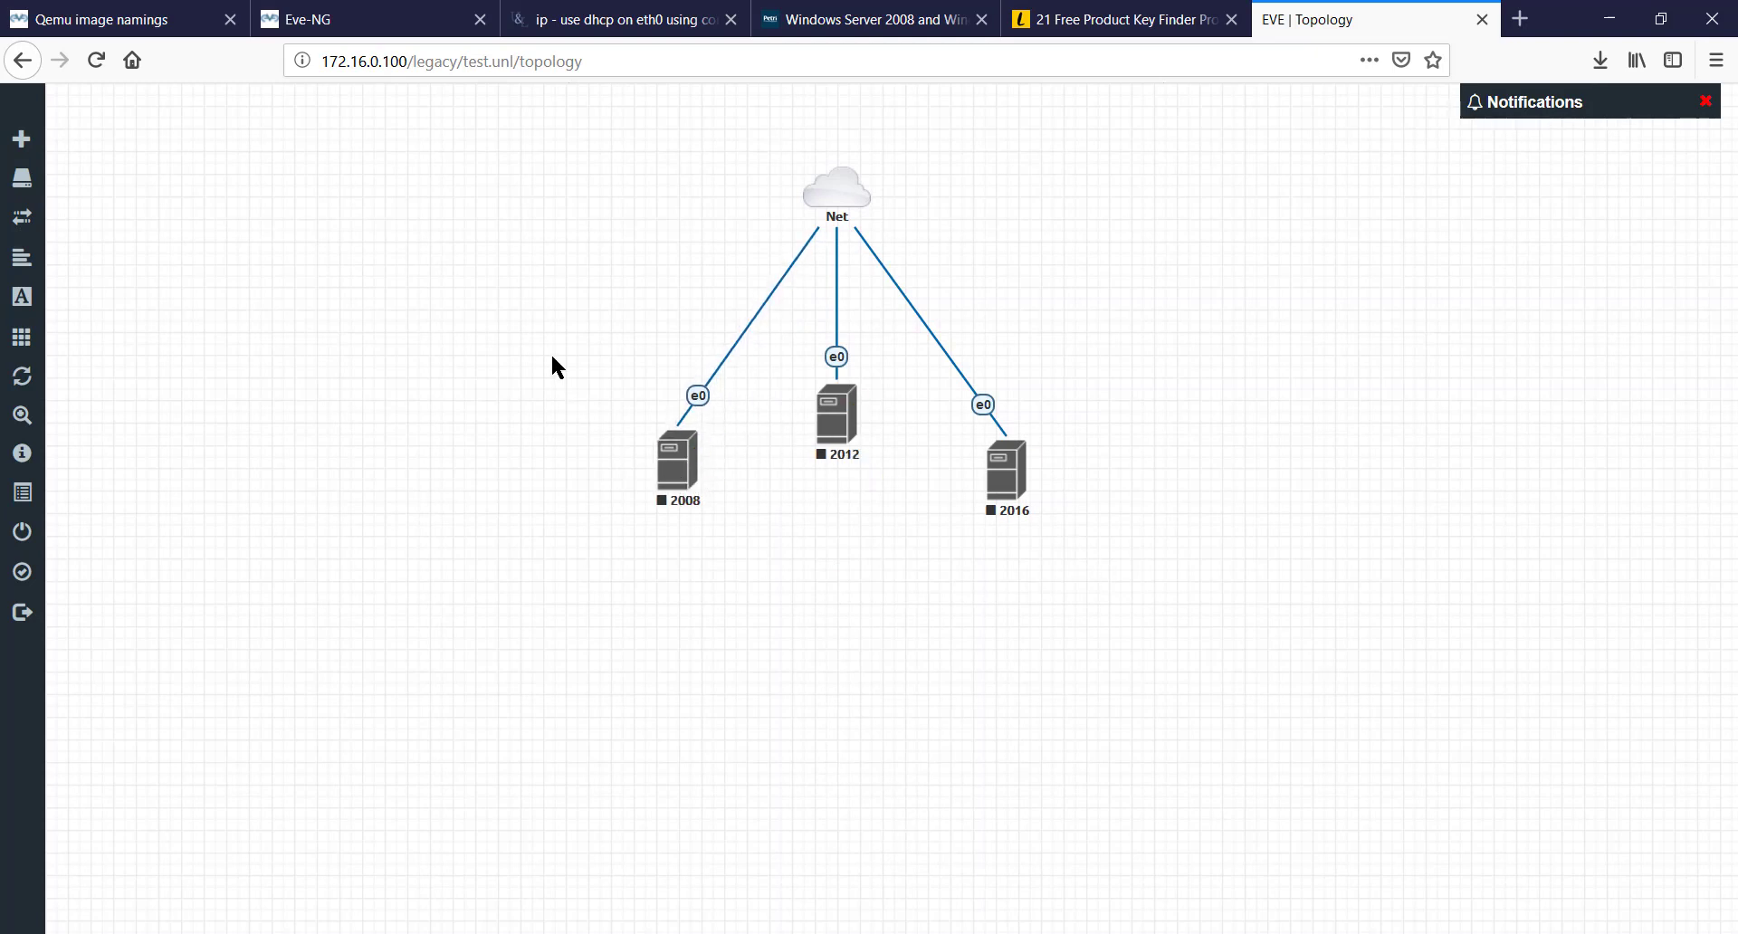
- Start nodes 2008, 2012 and 2016 one after another from their context menus
right_click(675, 471)
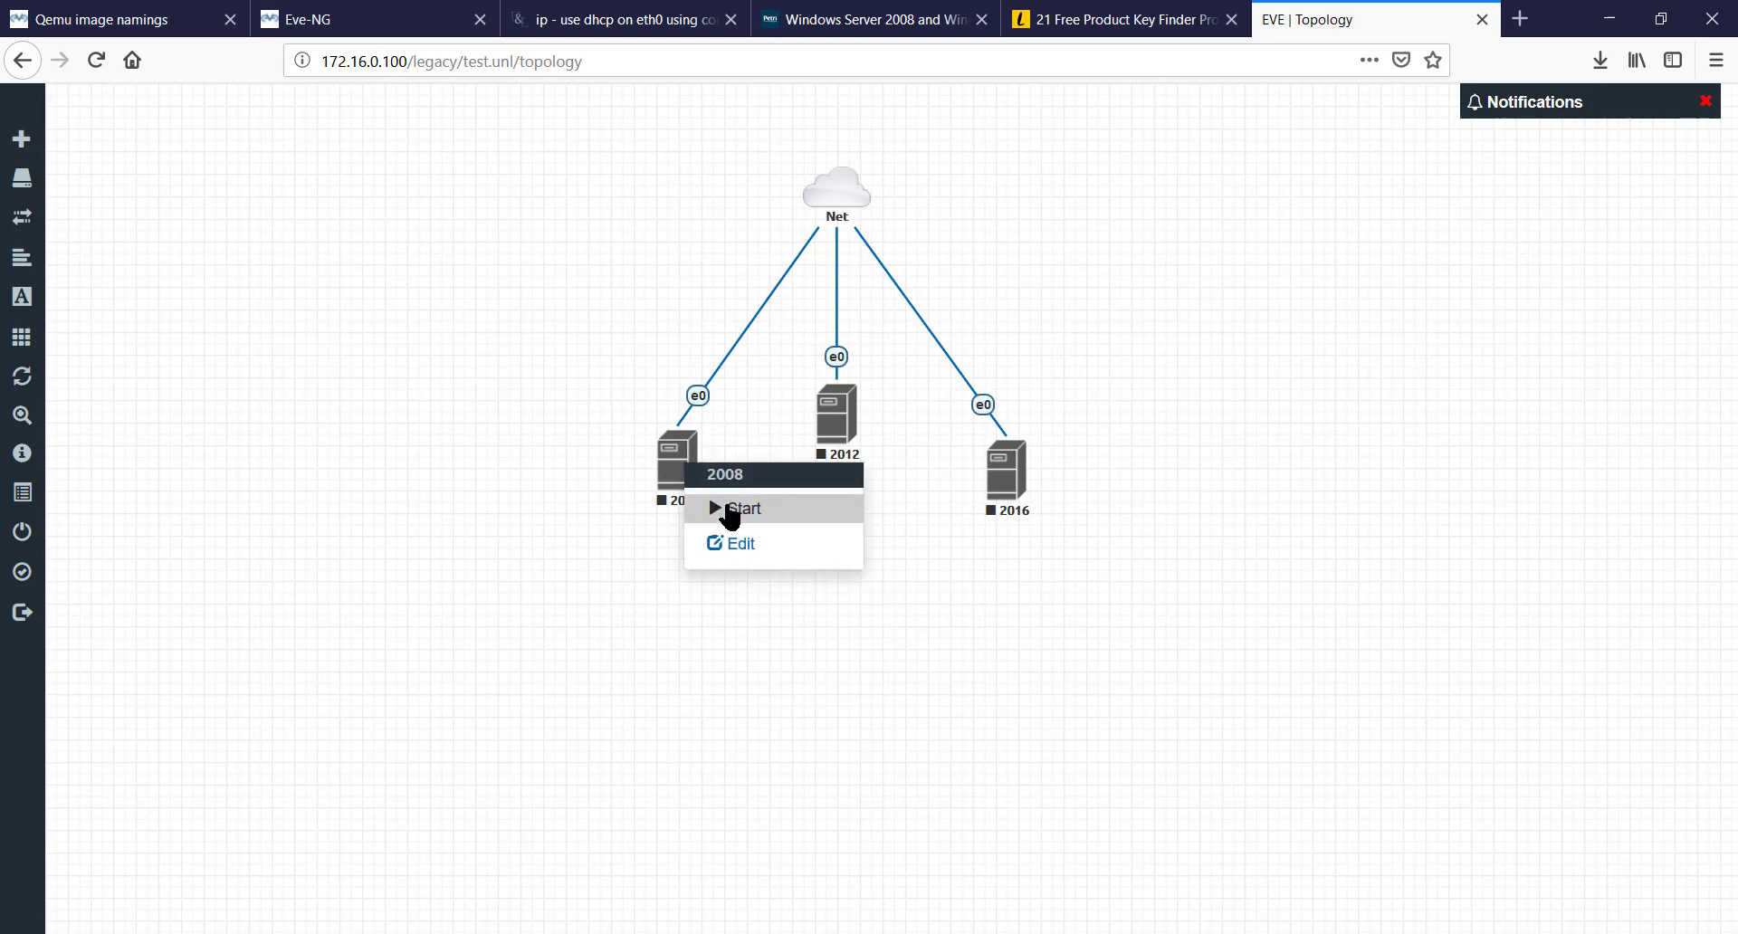
left_click(729, 516)
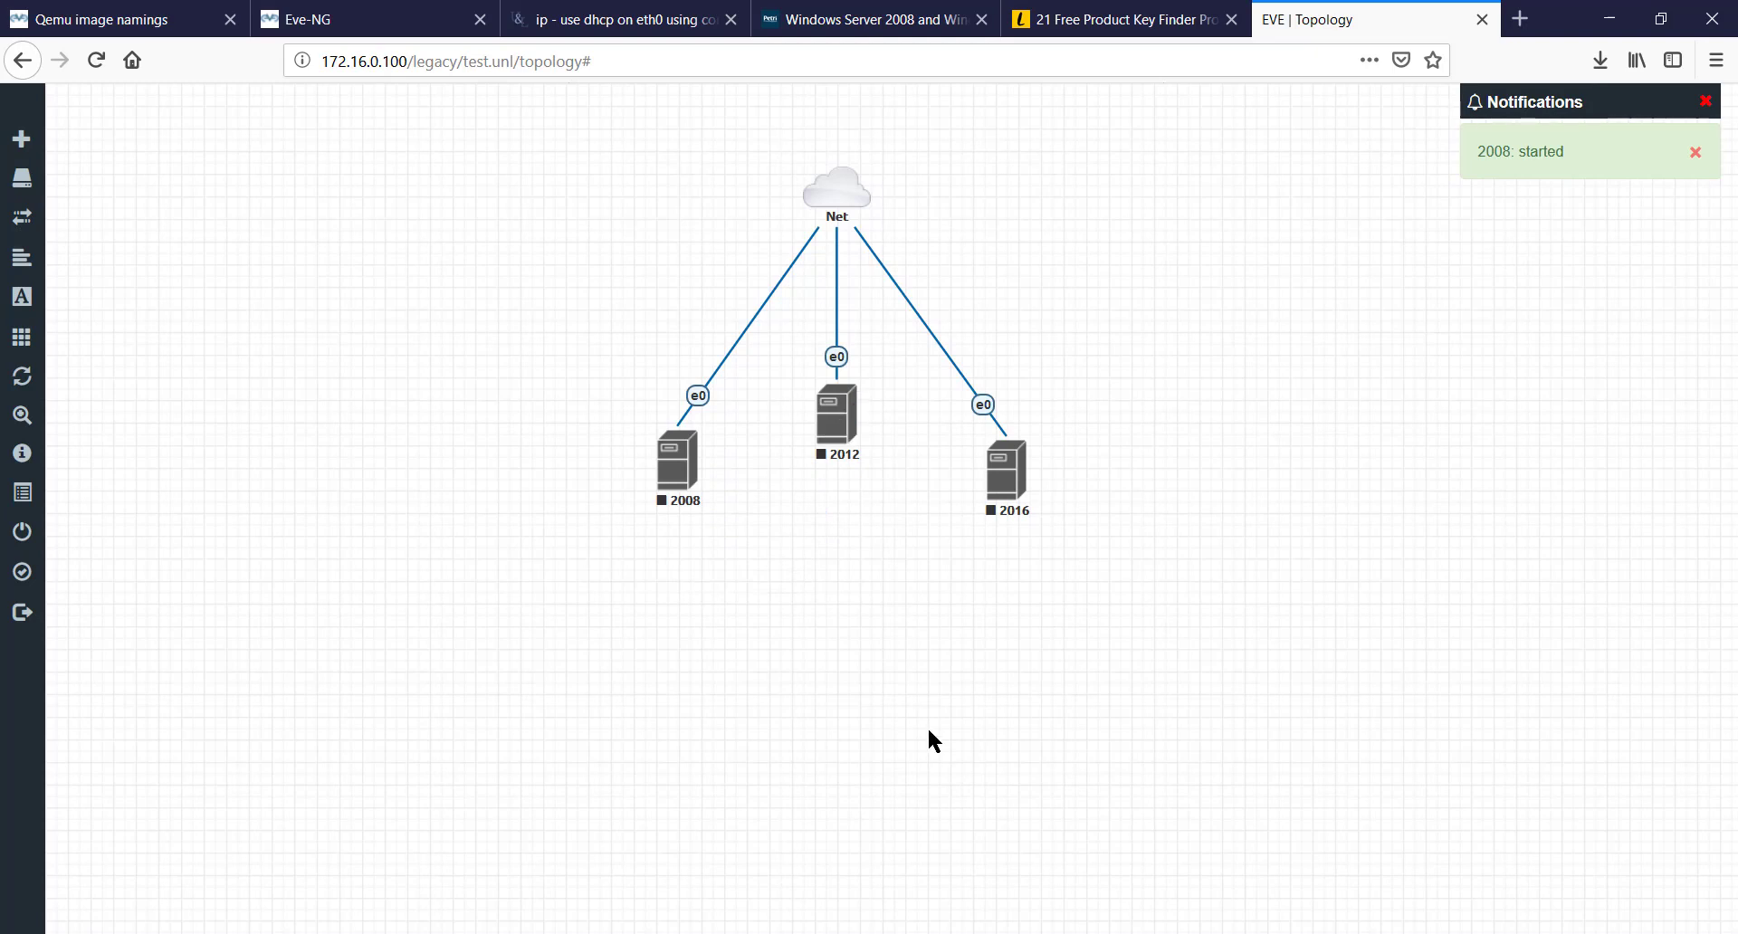
right_click(837, 418)
left_click(871, 475)
right_click(1003, 485)
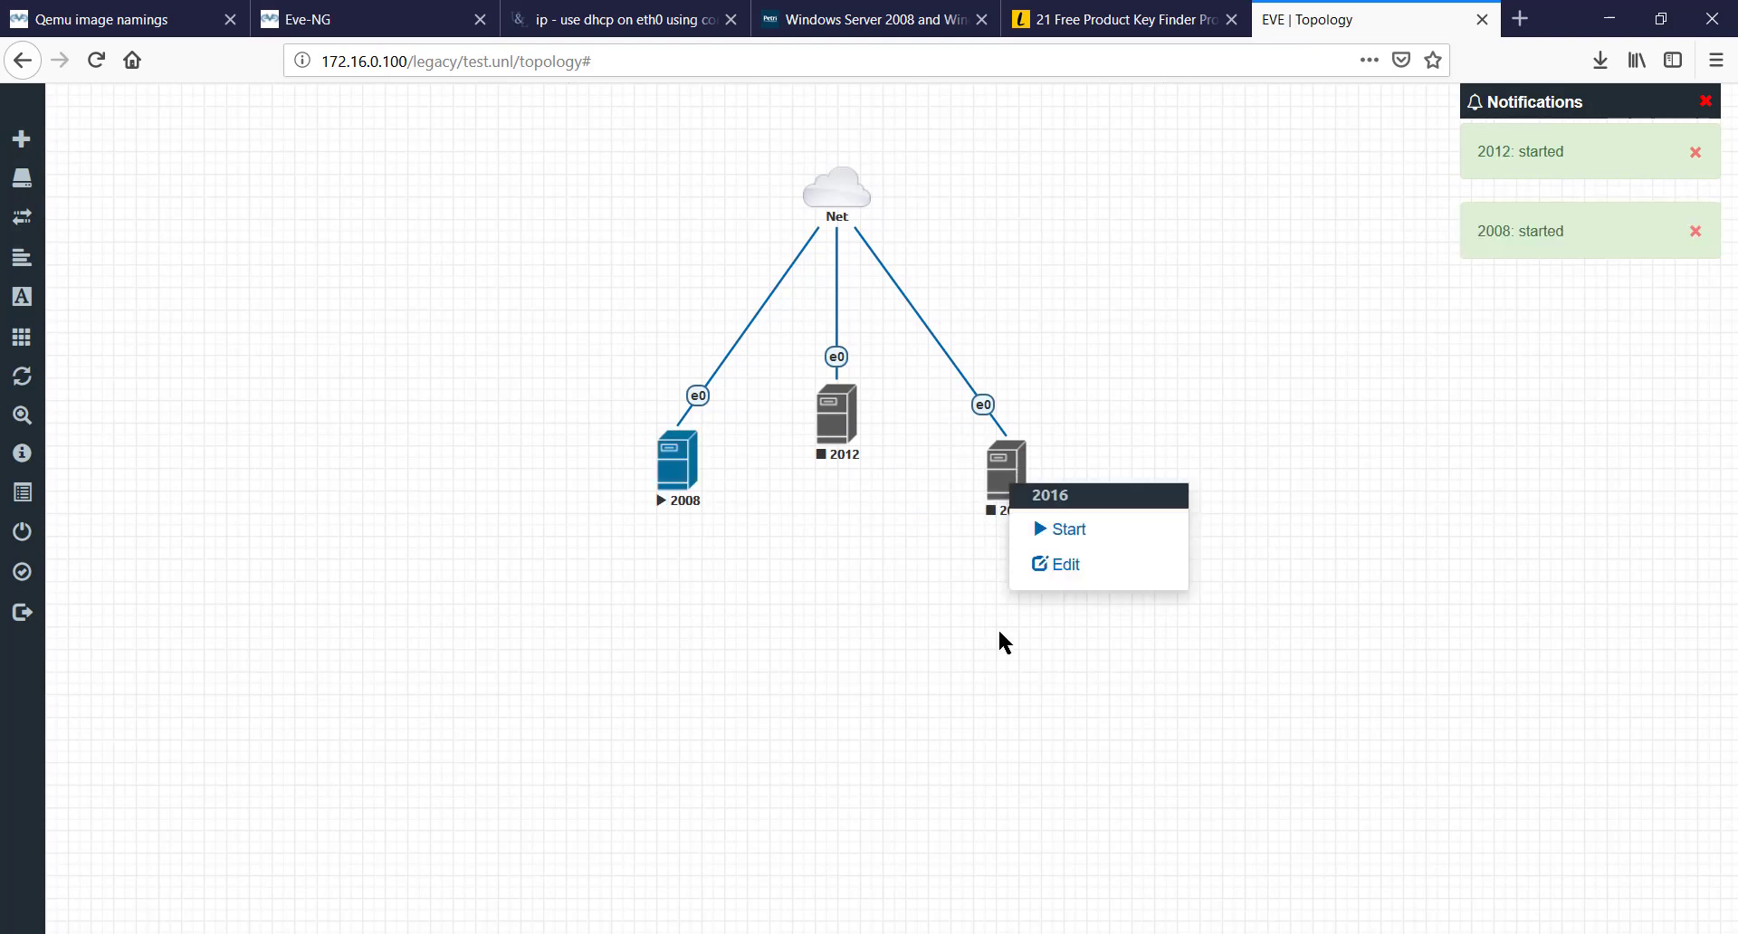
left_click(1081, 532)
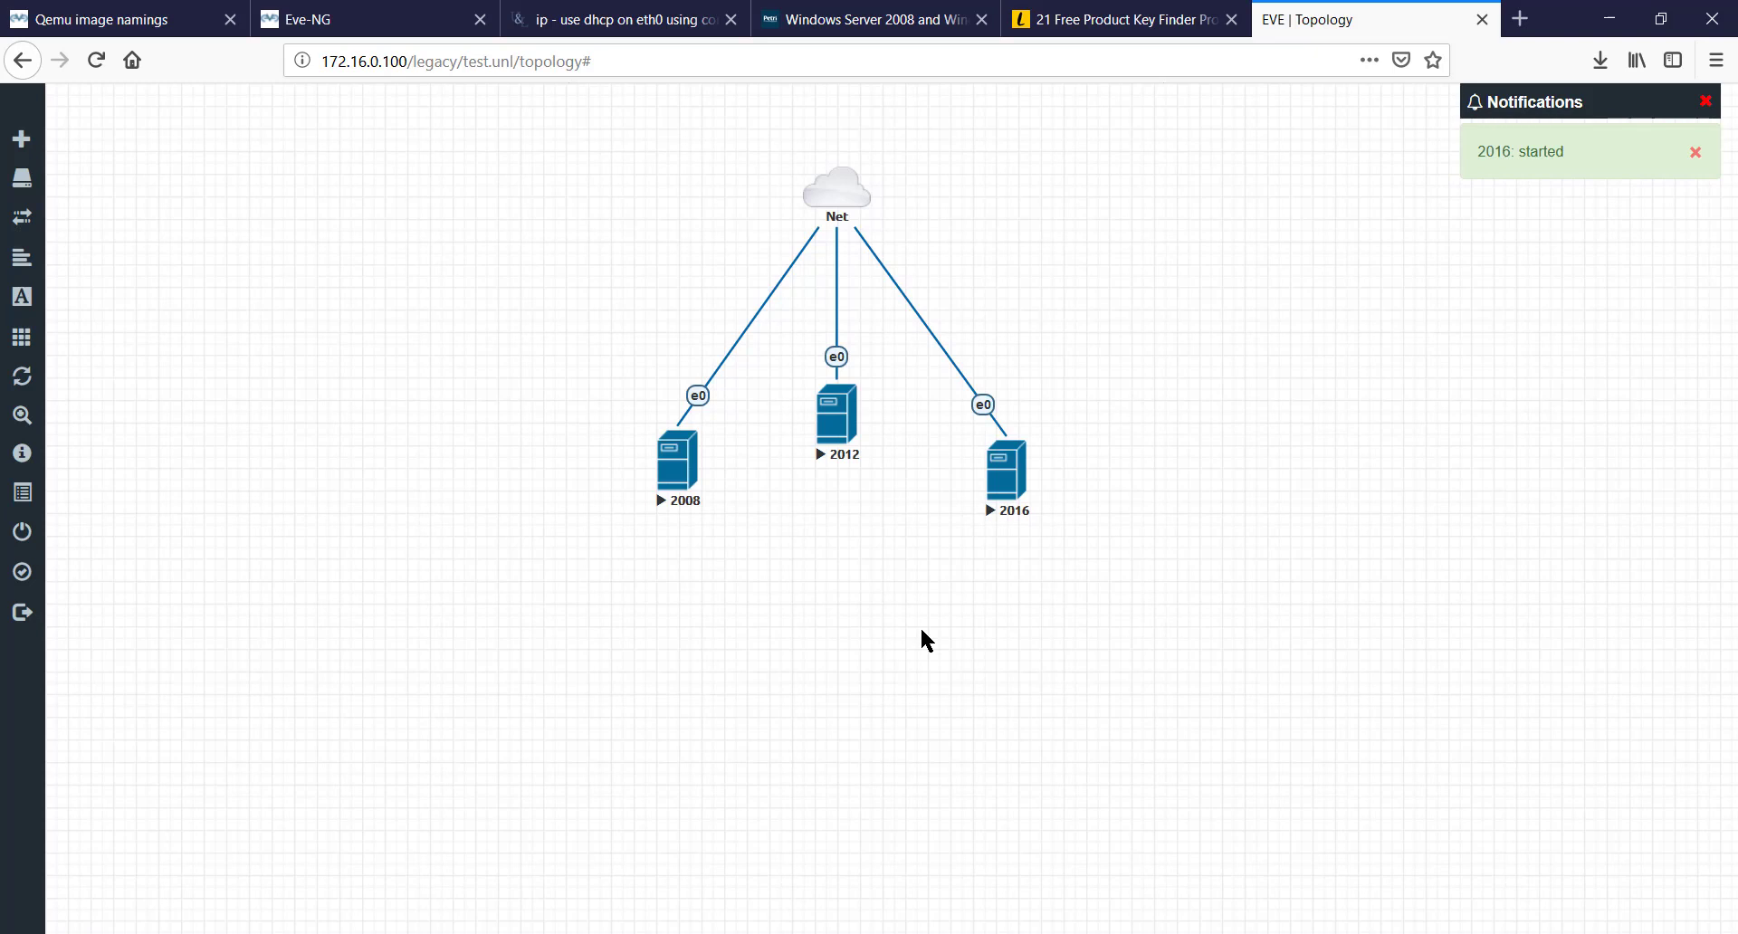
- Open the 2008, 2012 and 2016 QEMU consoles, closing 2016 after it fails to boot
left_click(681, 471)
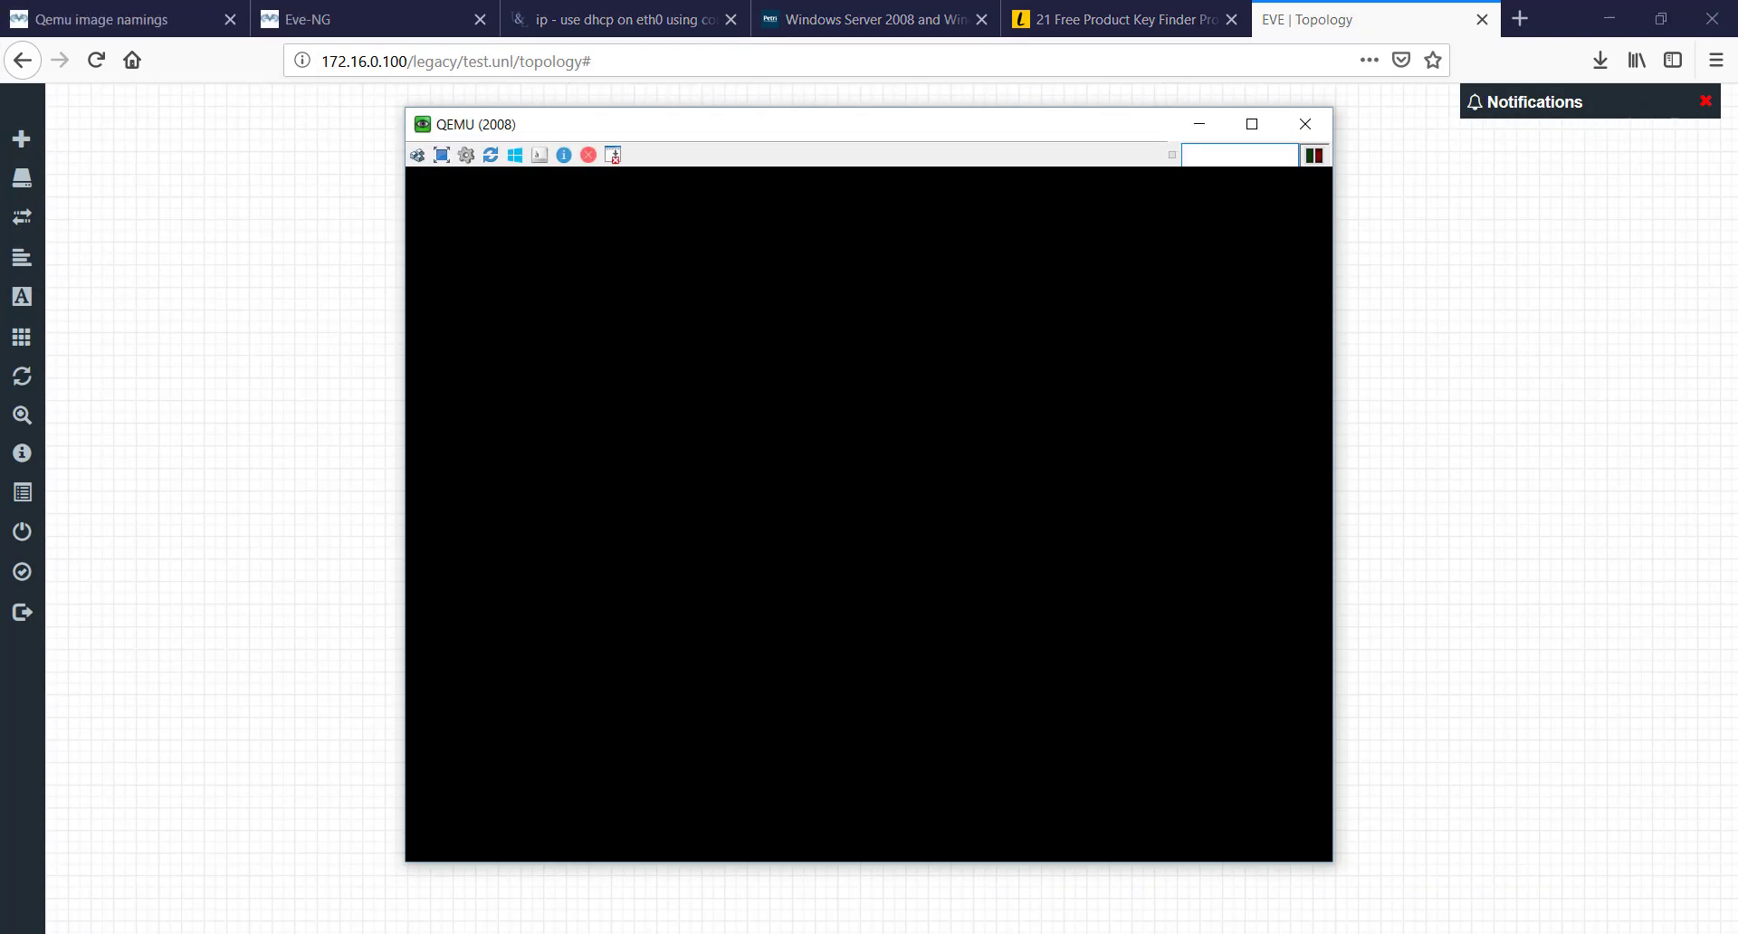
left_click(1195, 124)
left_click(1199, 124)
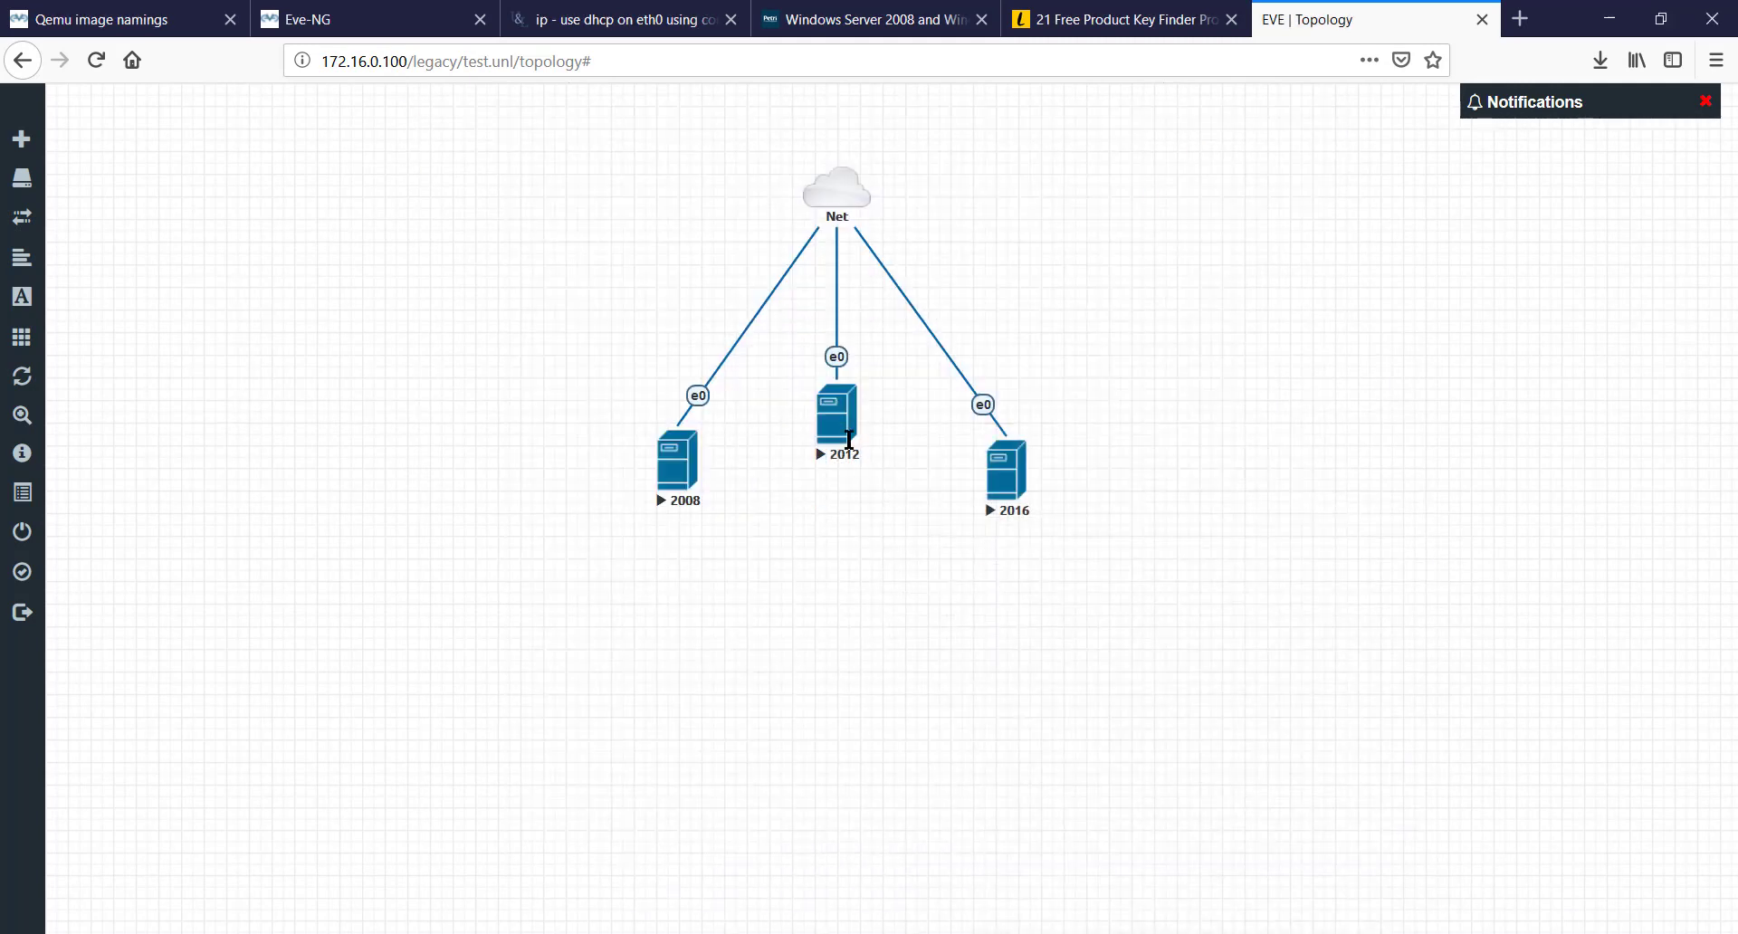
left_click(842, 436)
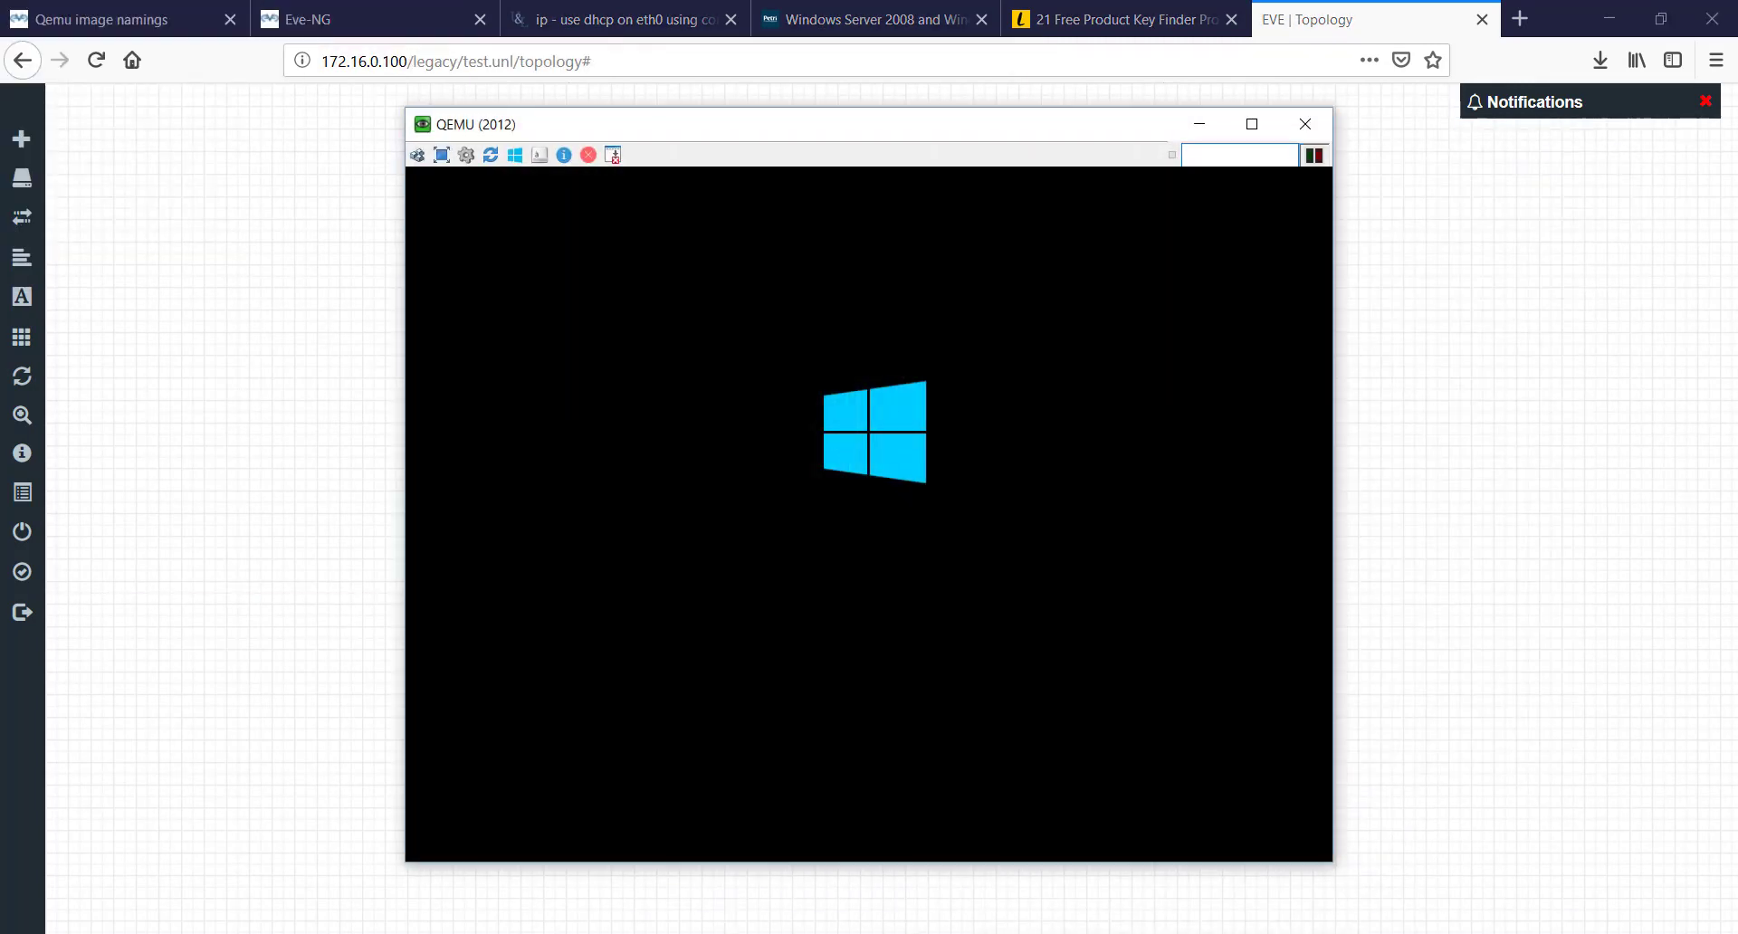
left_click(1197, 125)
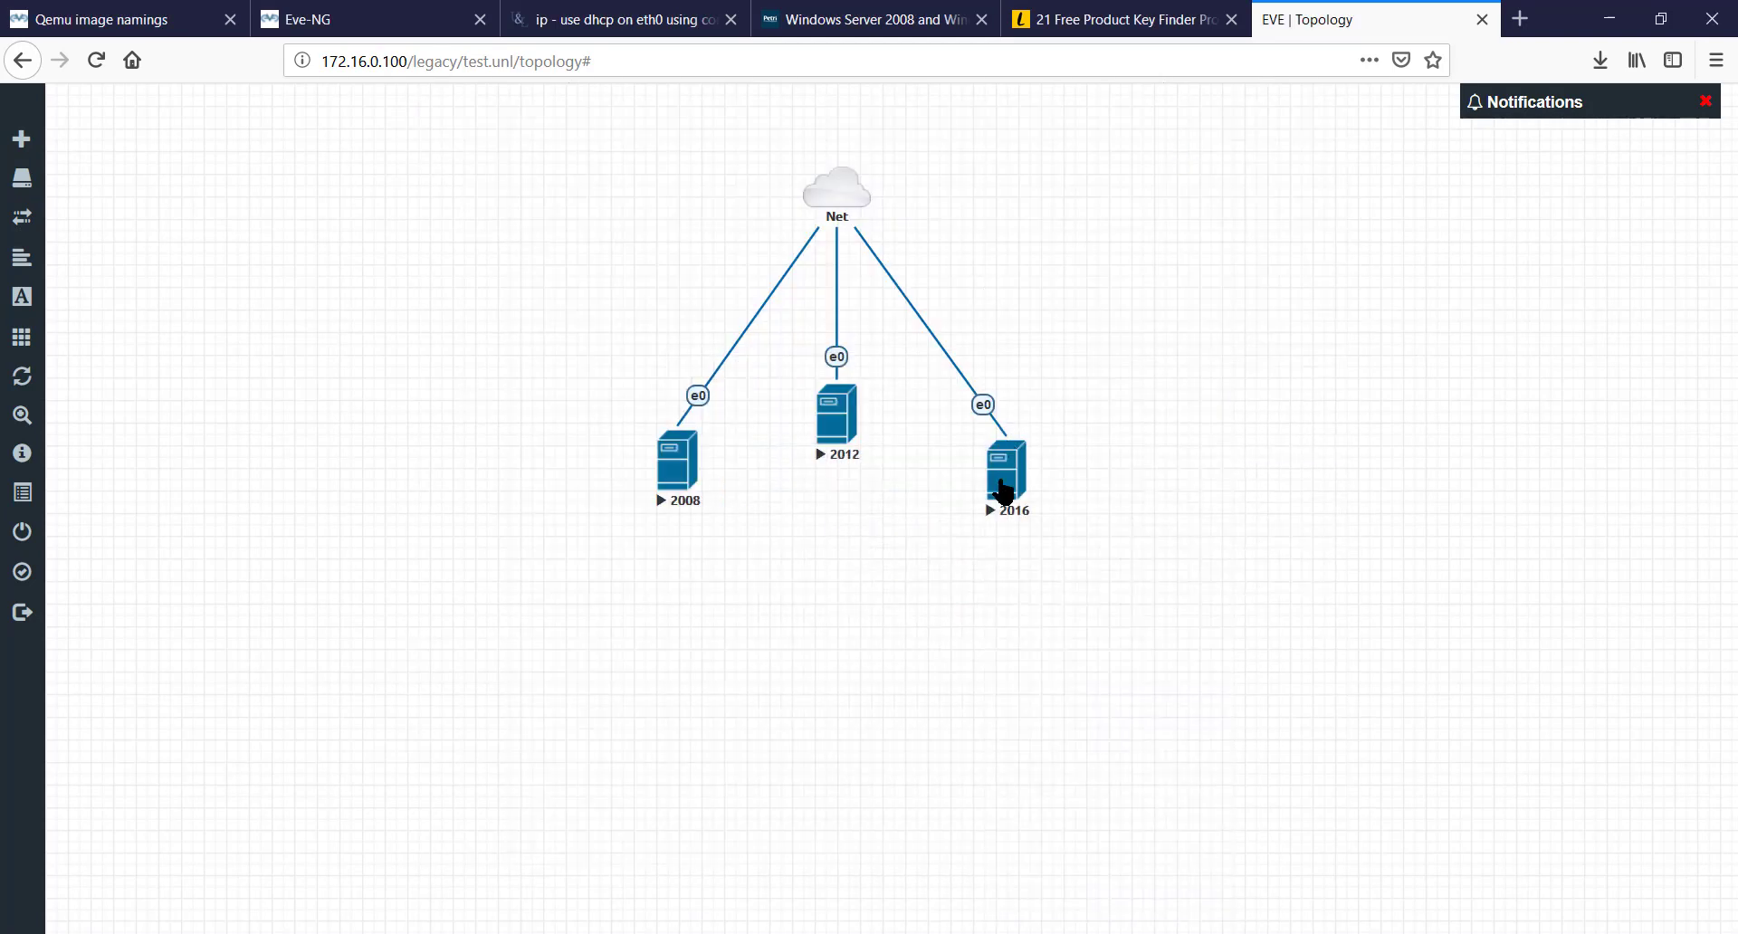
left_click(1003, 489)
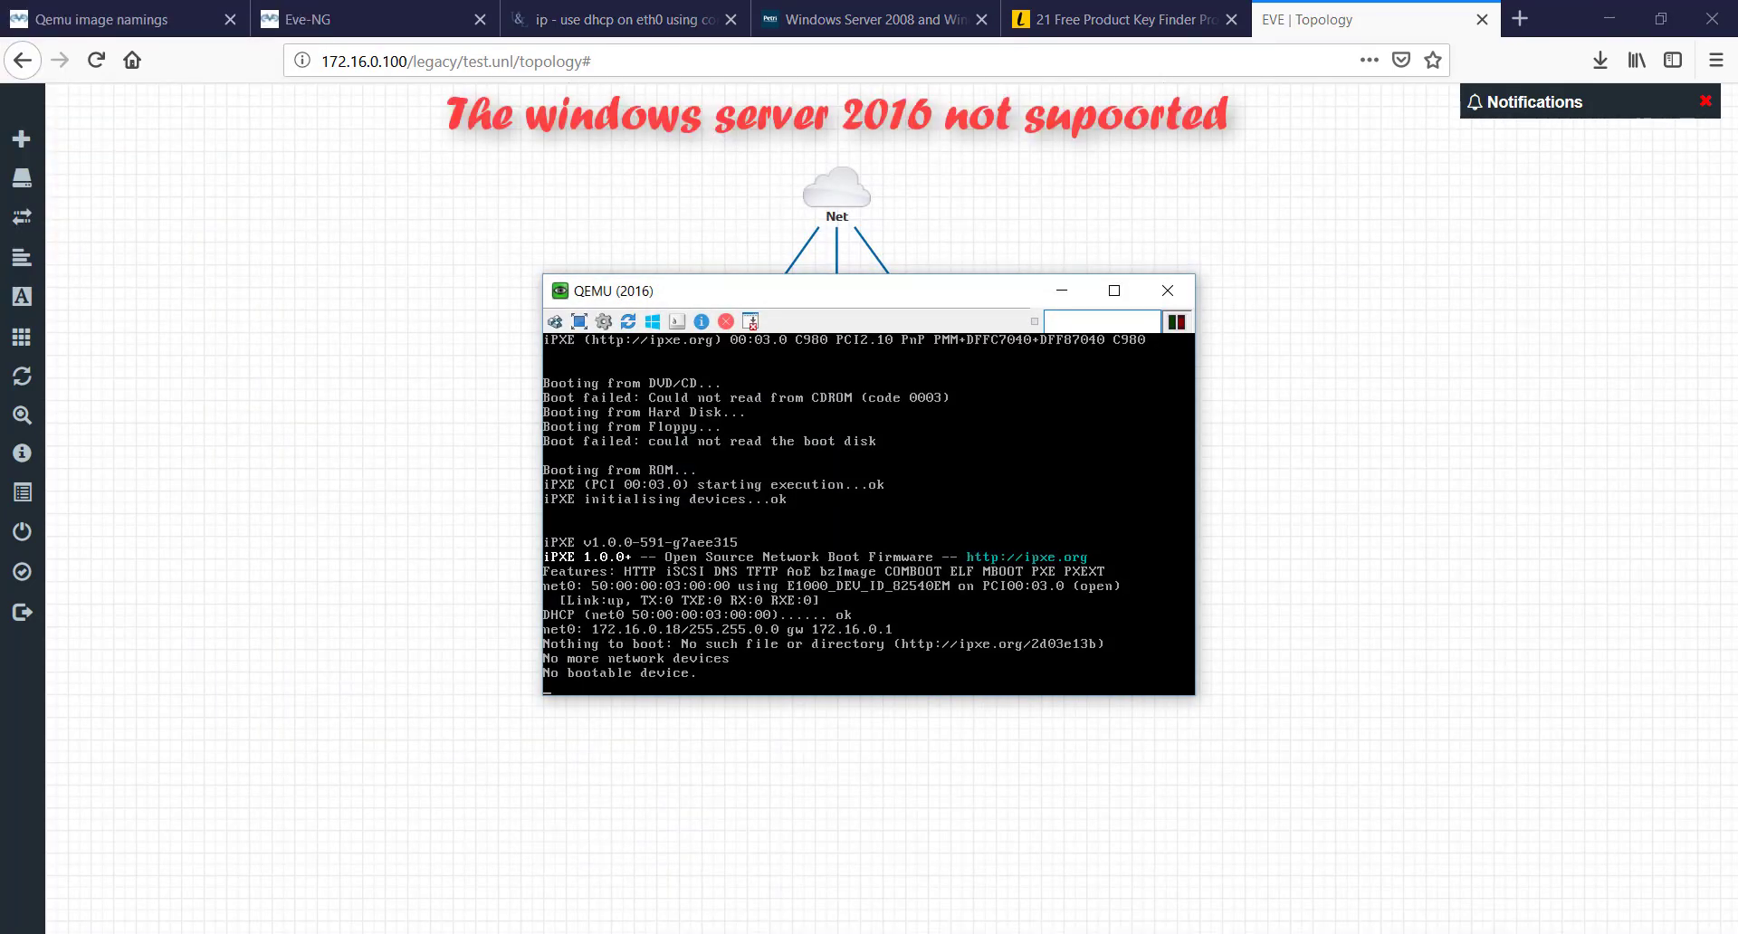
left_click(1175, 292)
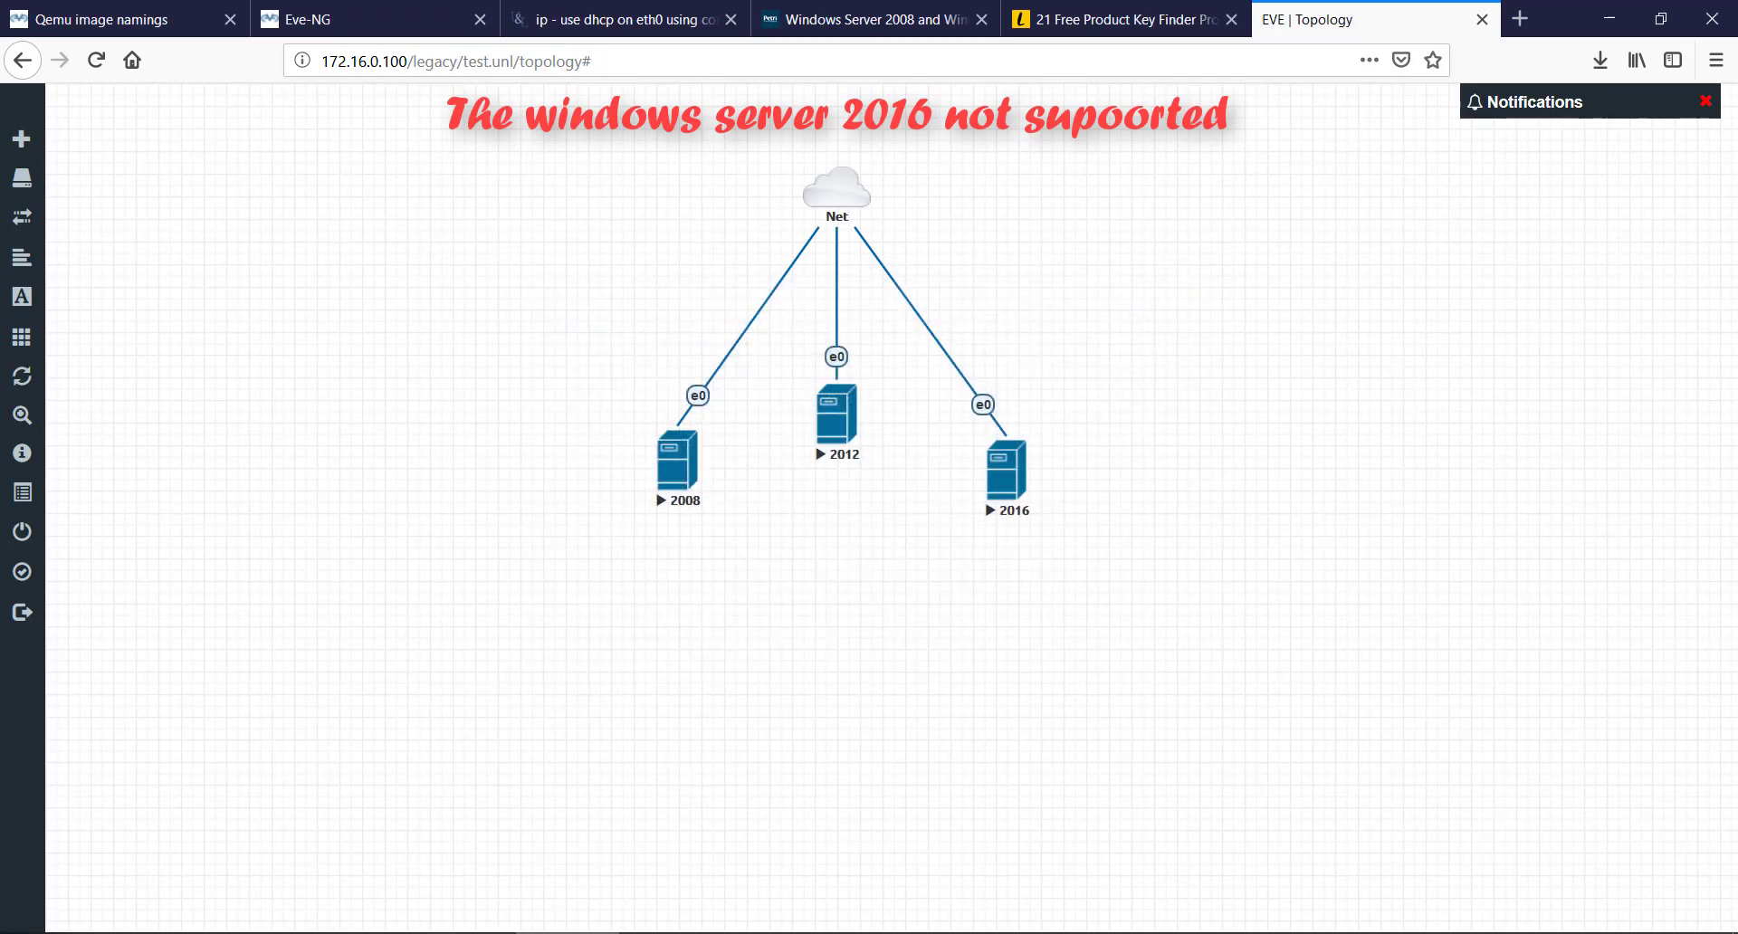
- Arrange the 2008 and 2012 consoles side by side, with 2012 on the left
mouse_move(1336, 932)
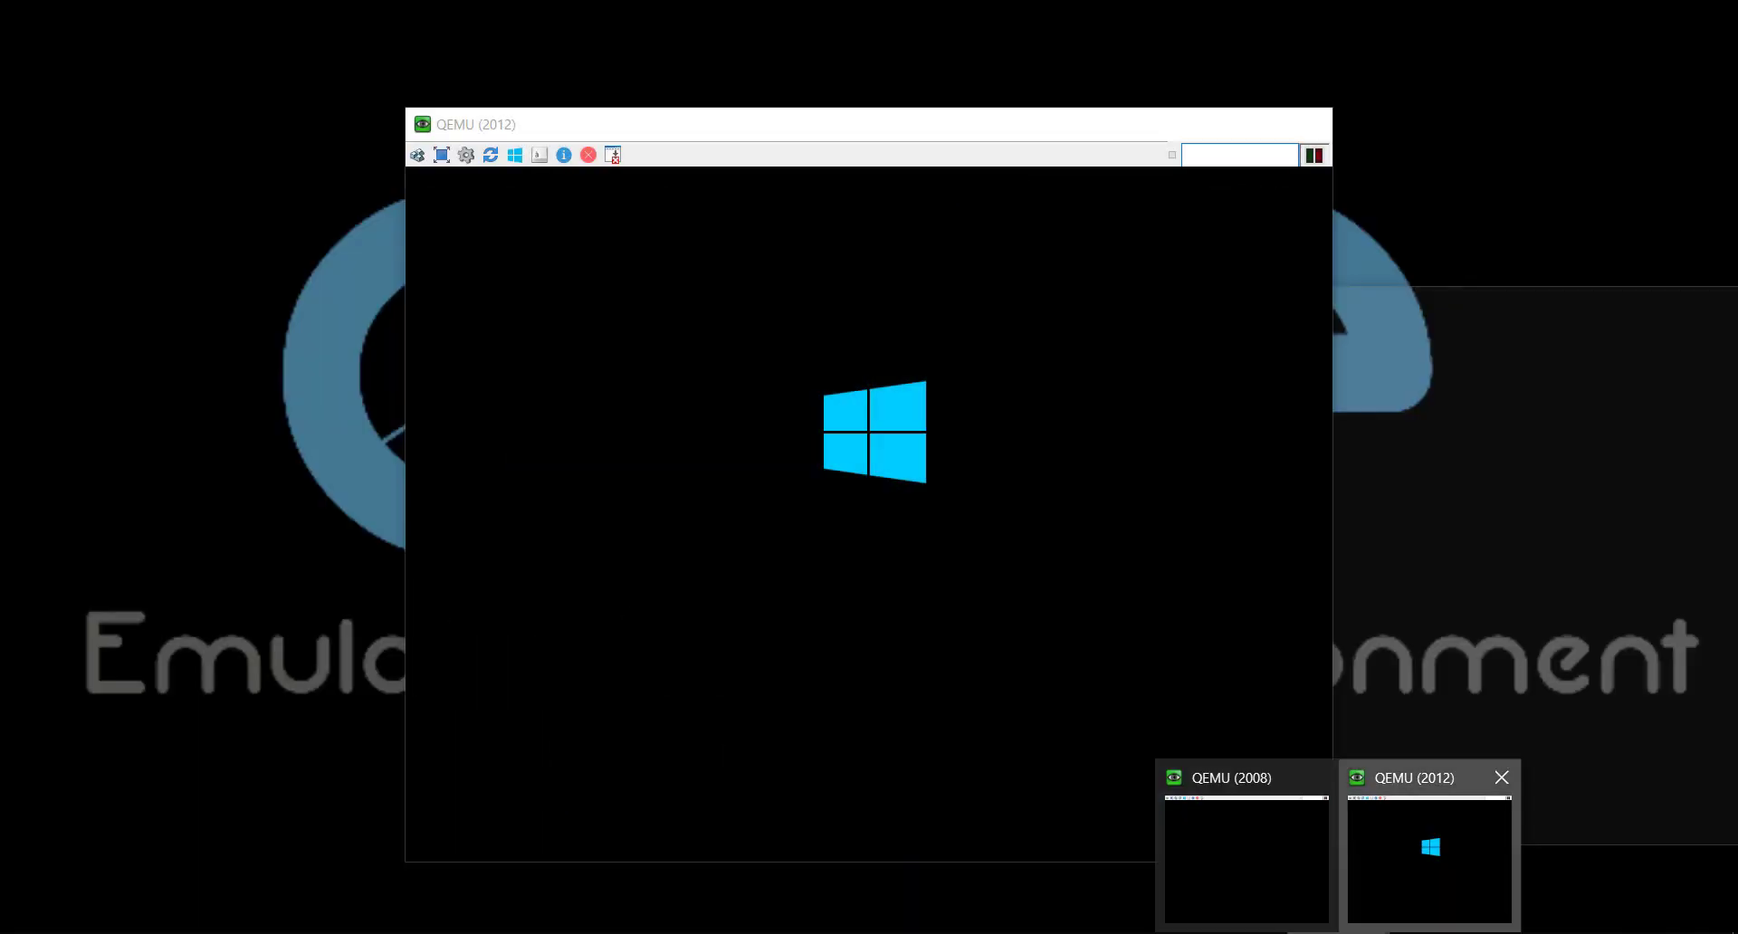
left_click(1430, 860)
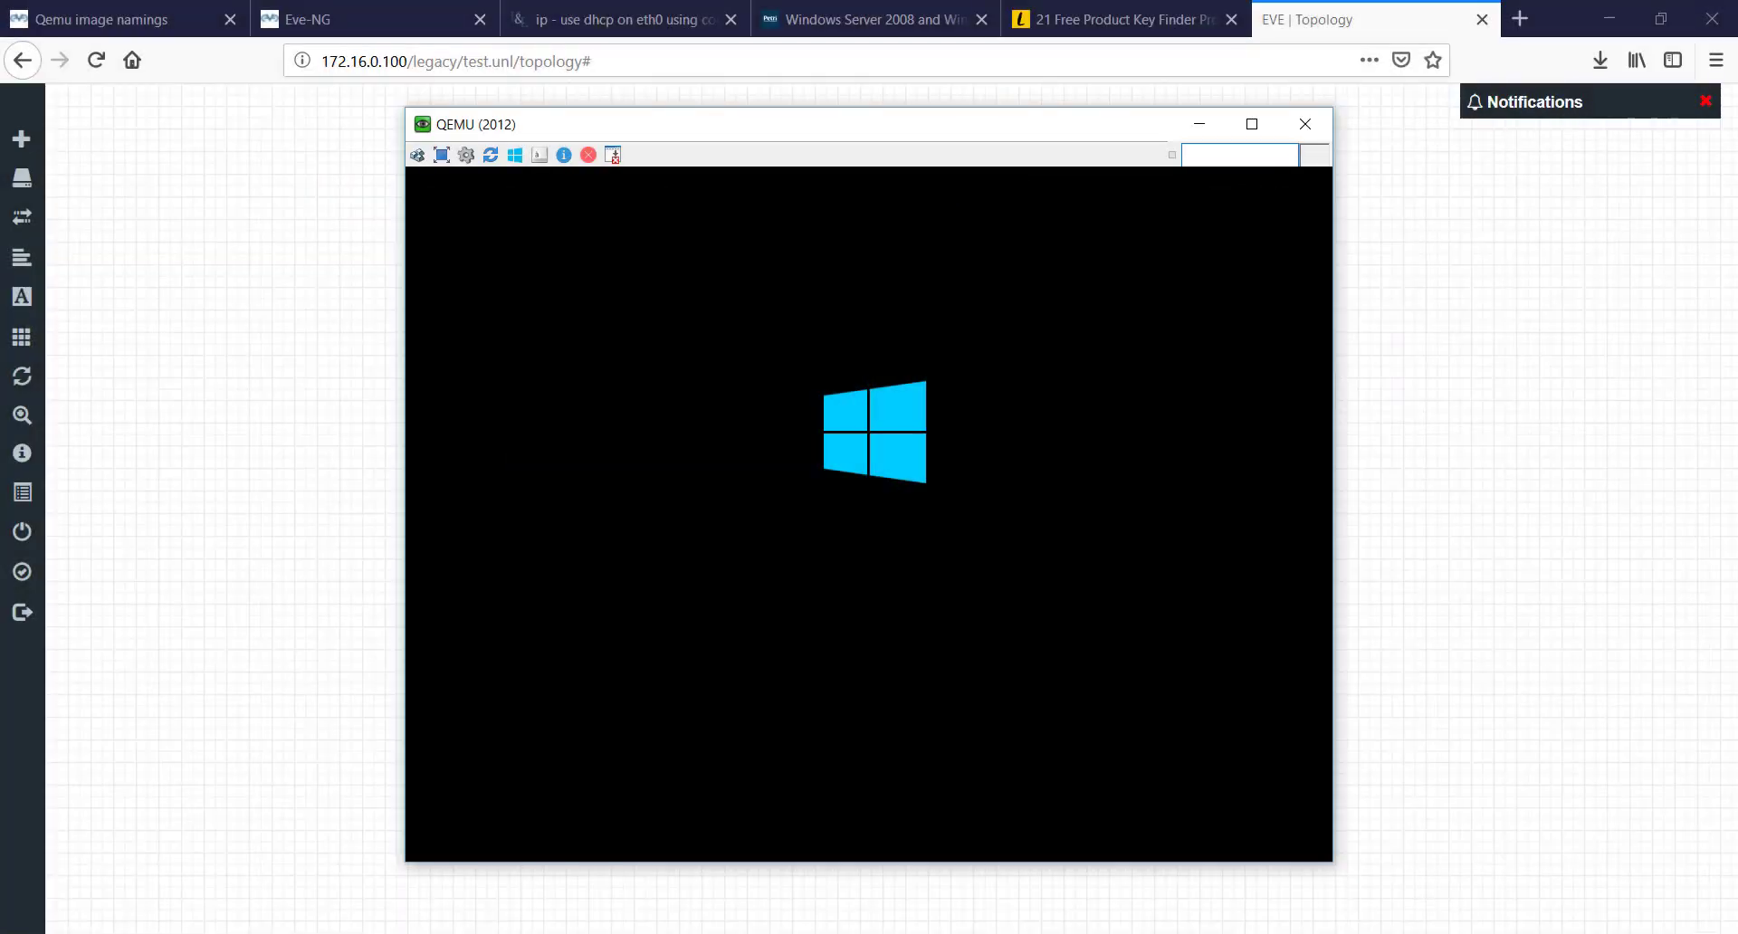
mouse_move(1336, 932)
left_click(1253, 861)
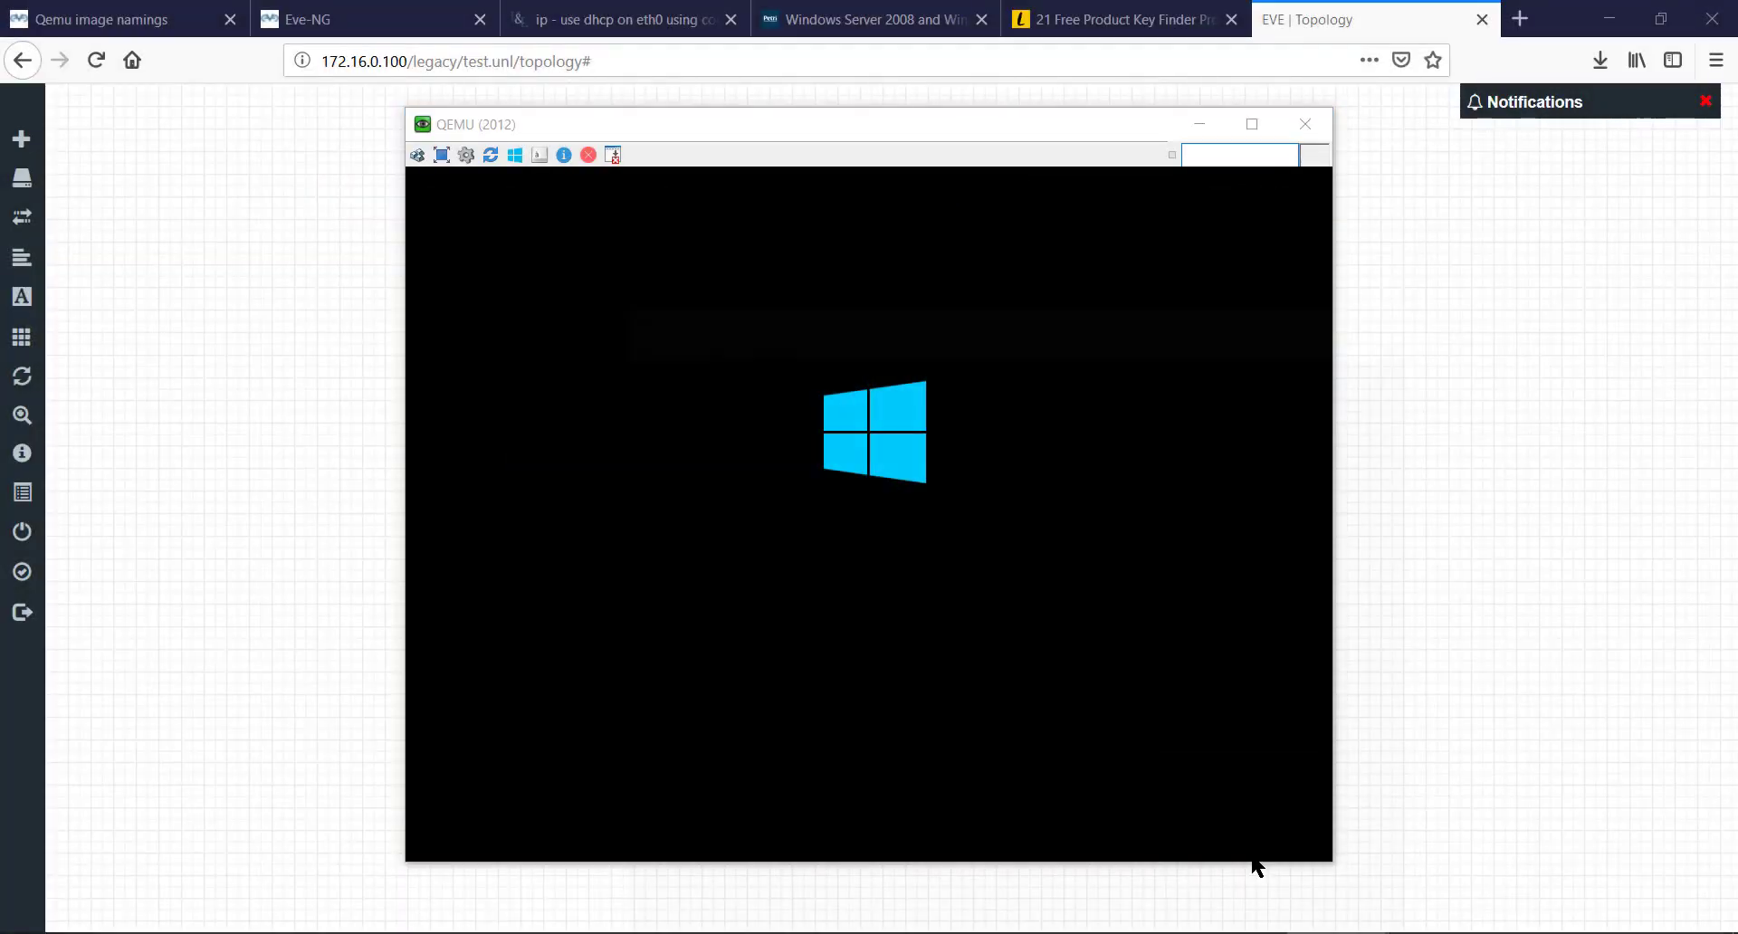
left_click_drag(877, 123, 1354, 134)
left_click_drag(802, 133, 420, 151)
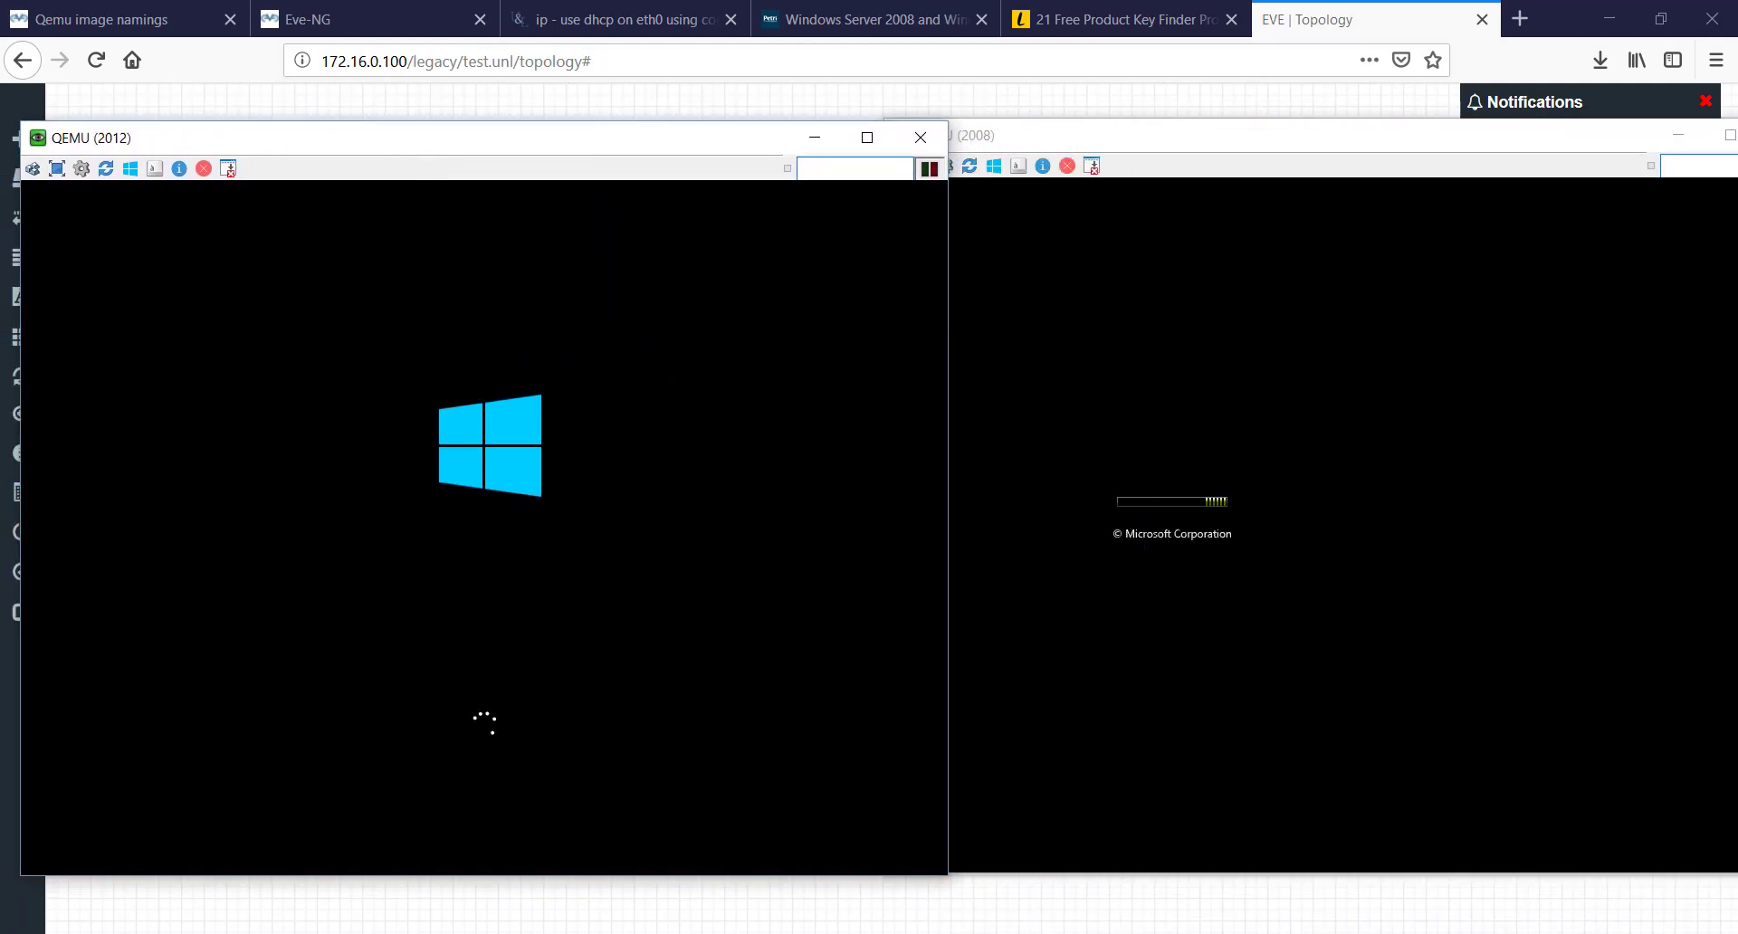
- Reopen and close the 2016 console again, then return to the 2008 console
left_click(1050, 103)
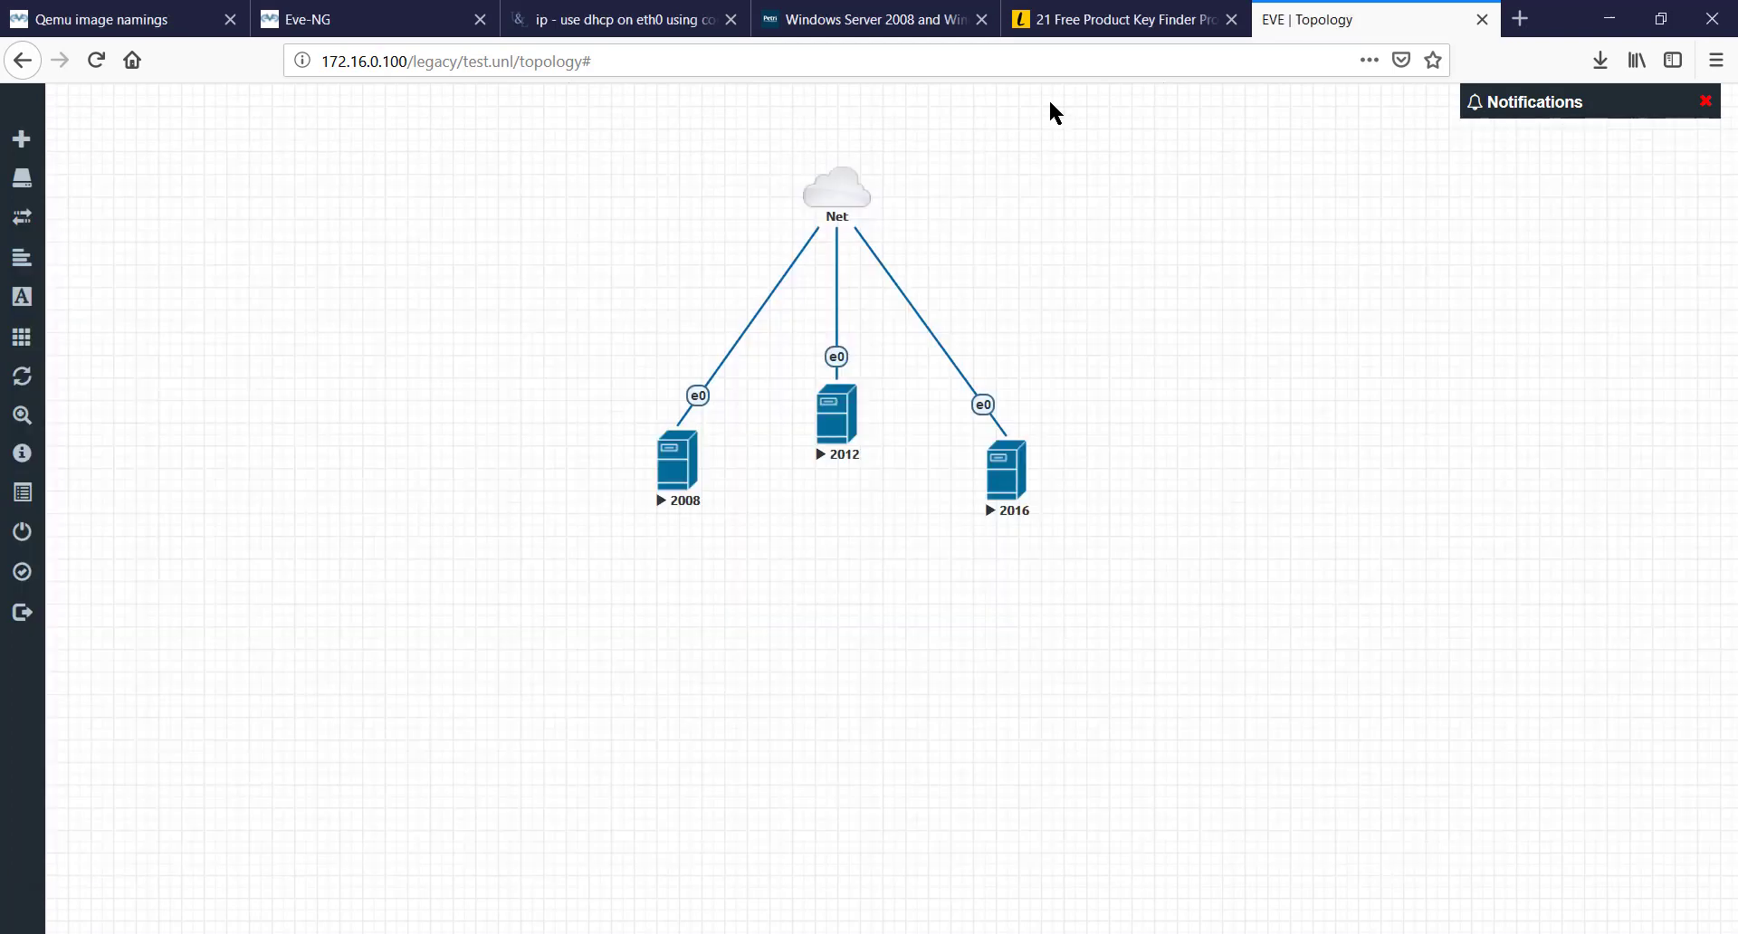
left_click(1003, 466)
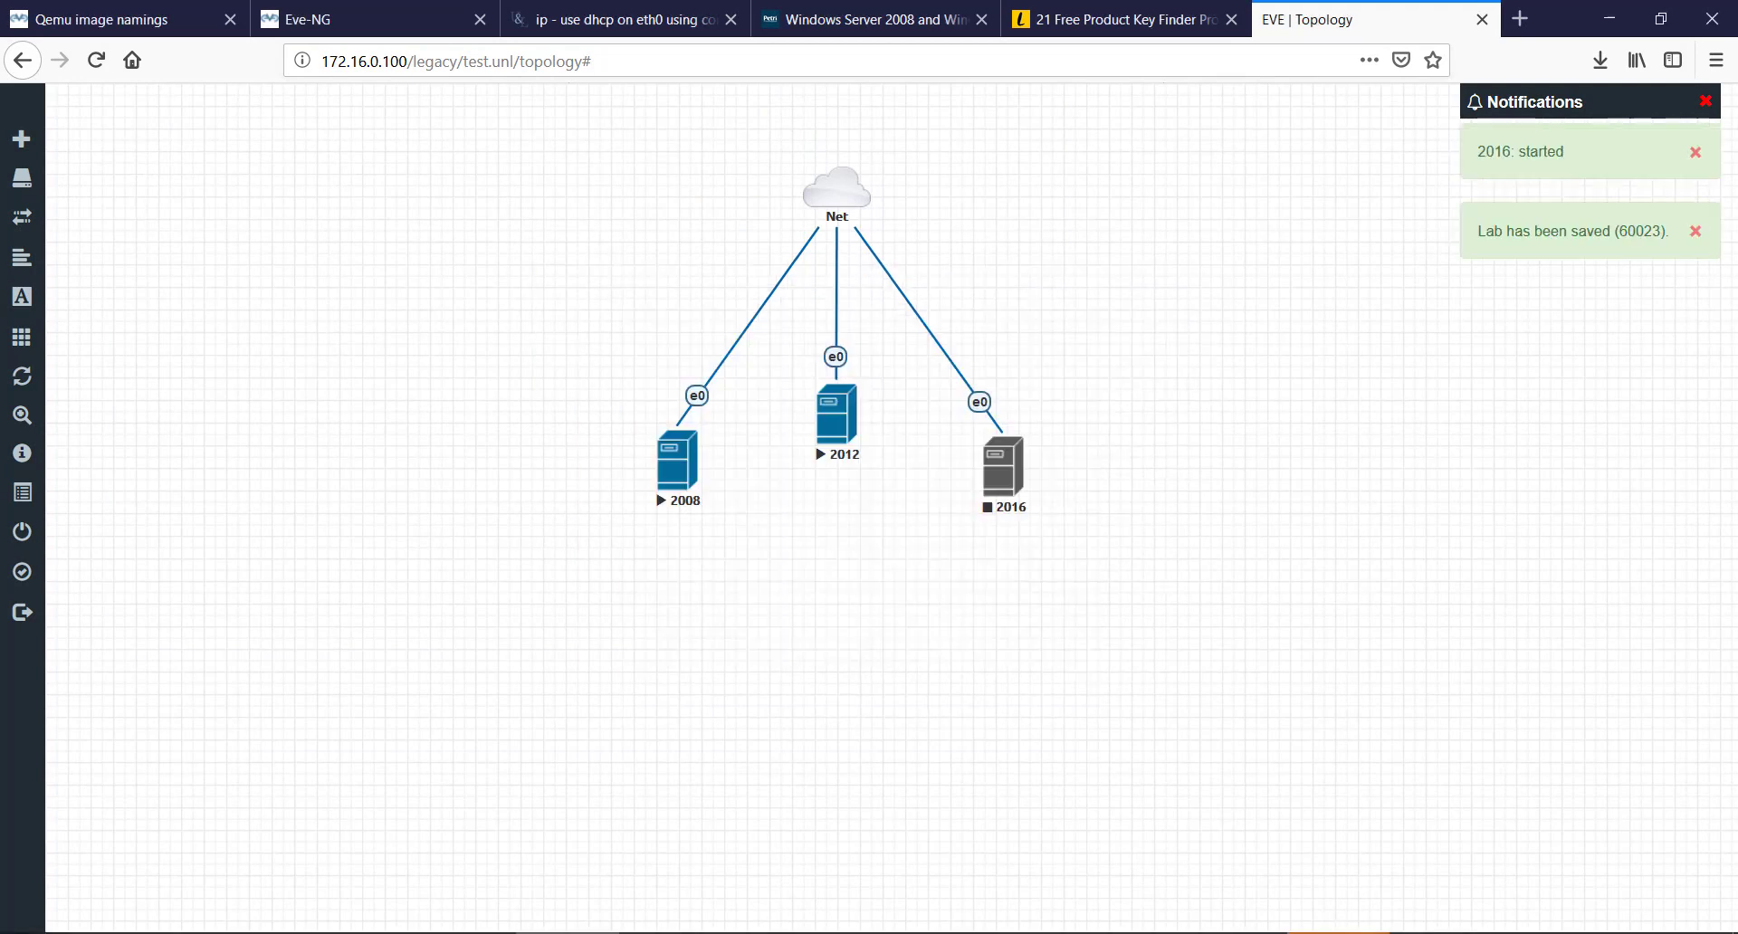
left_click(1331, 933)
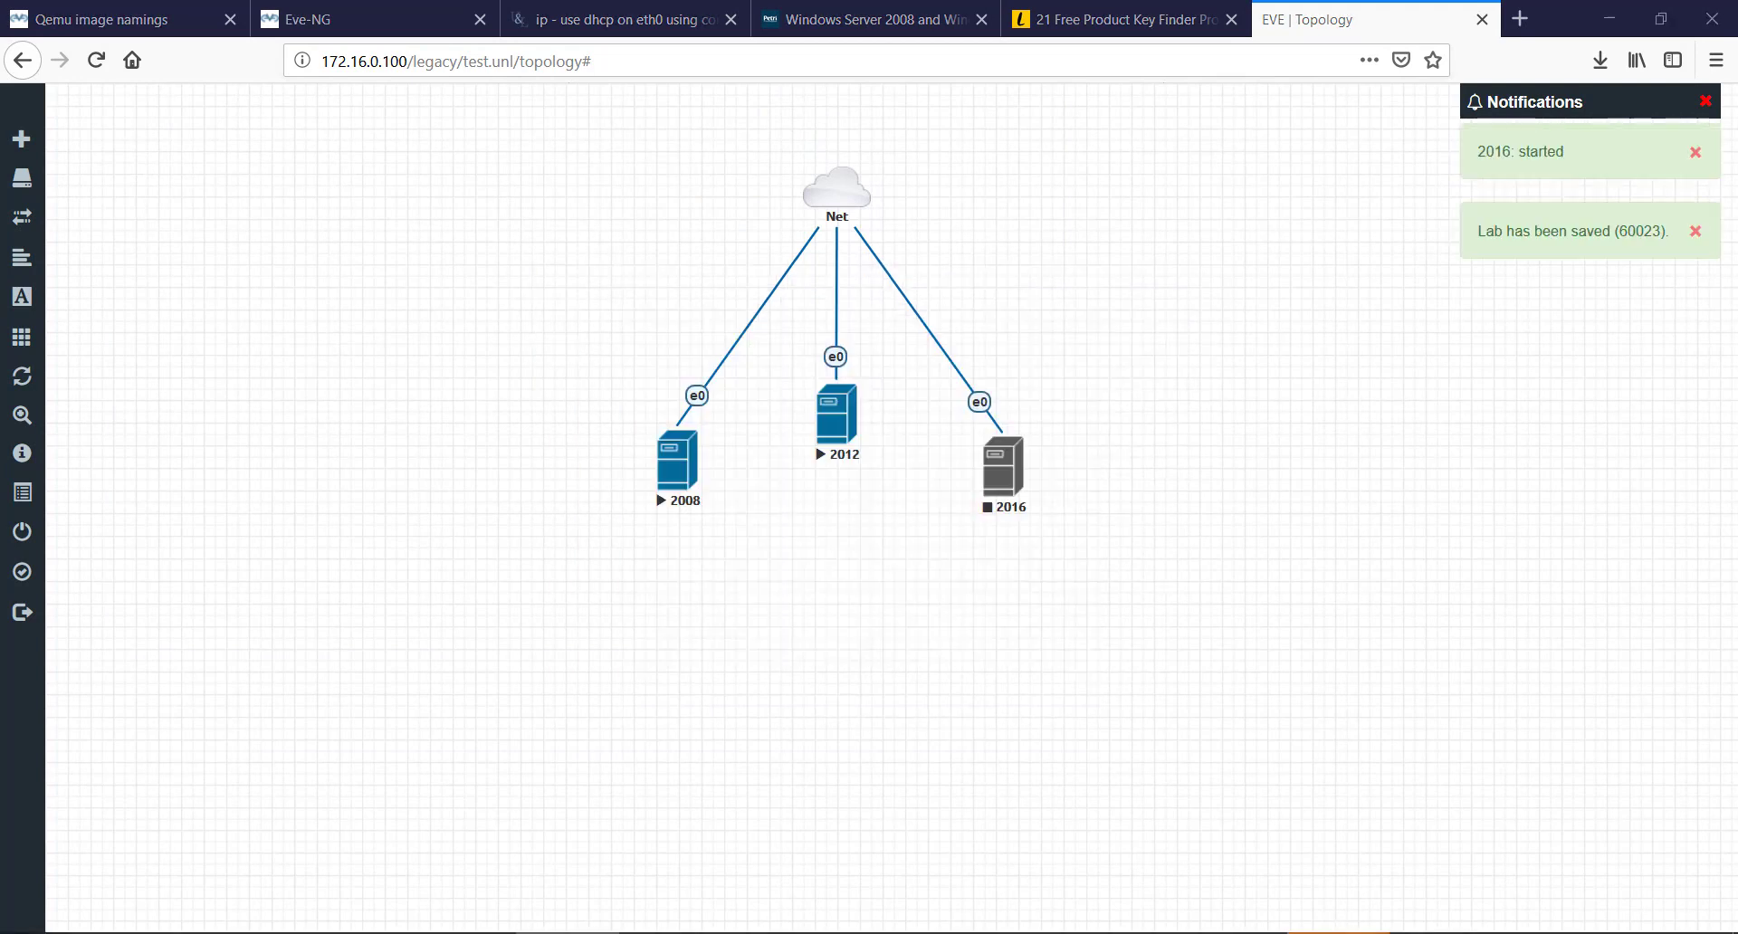
left_click(1246, 855)
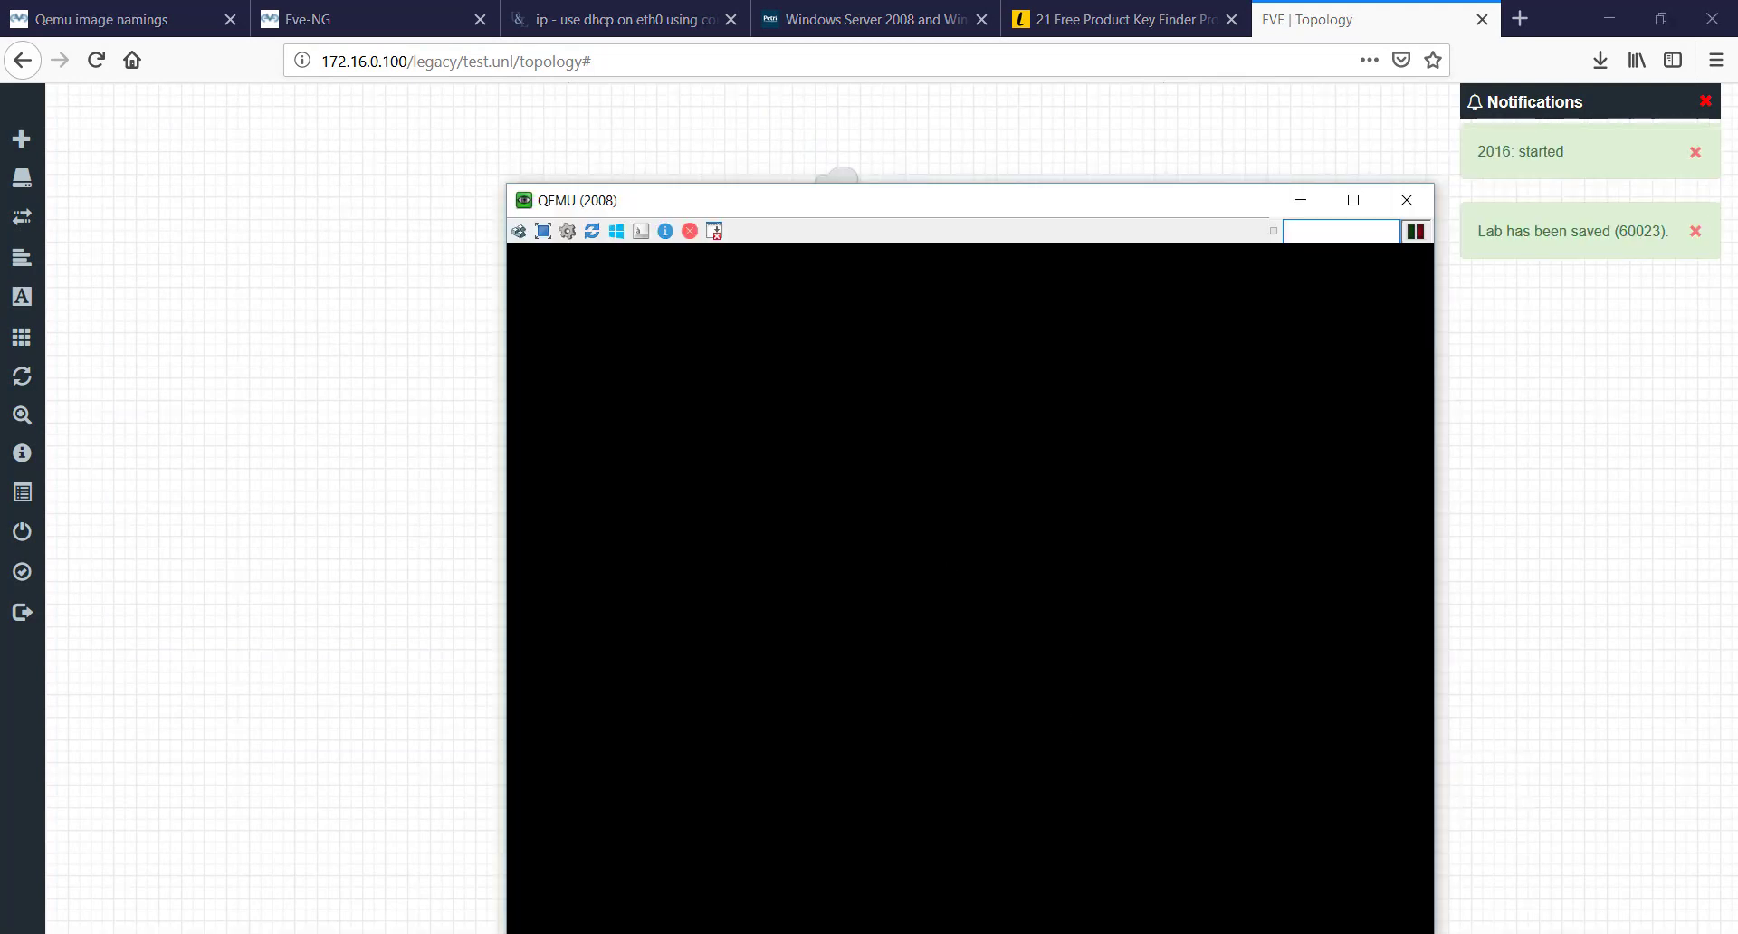
- Move the 2008 console to the upper left, briefly checking the 2012 console
left_click_drag(959, 201, 641, 54)
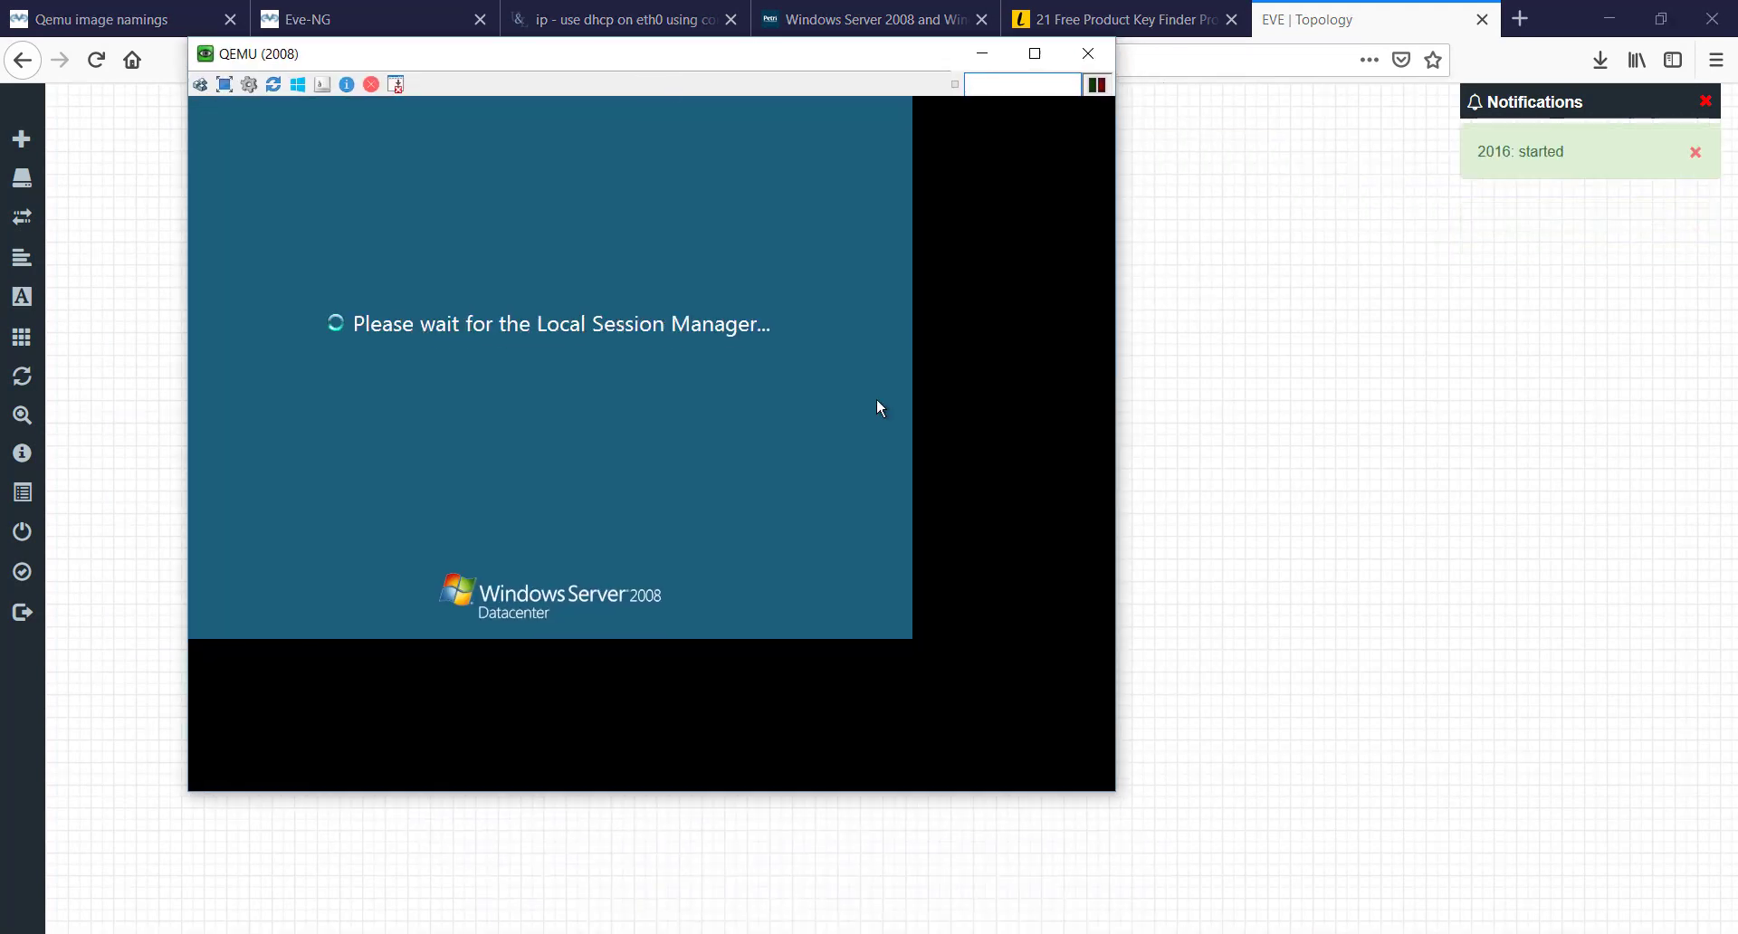
mouse_move(1340, 933)
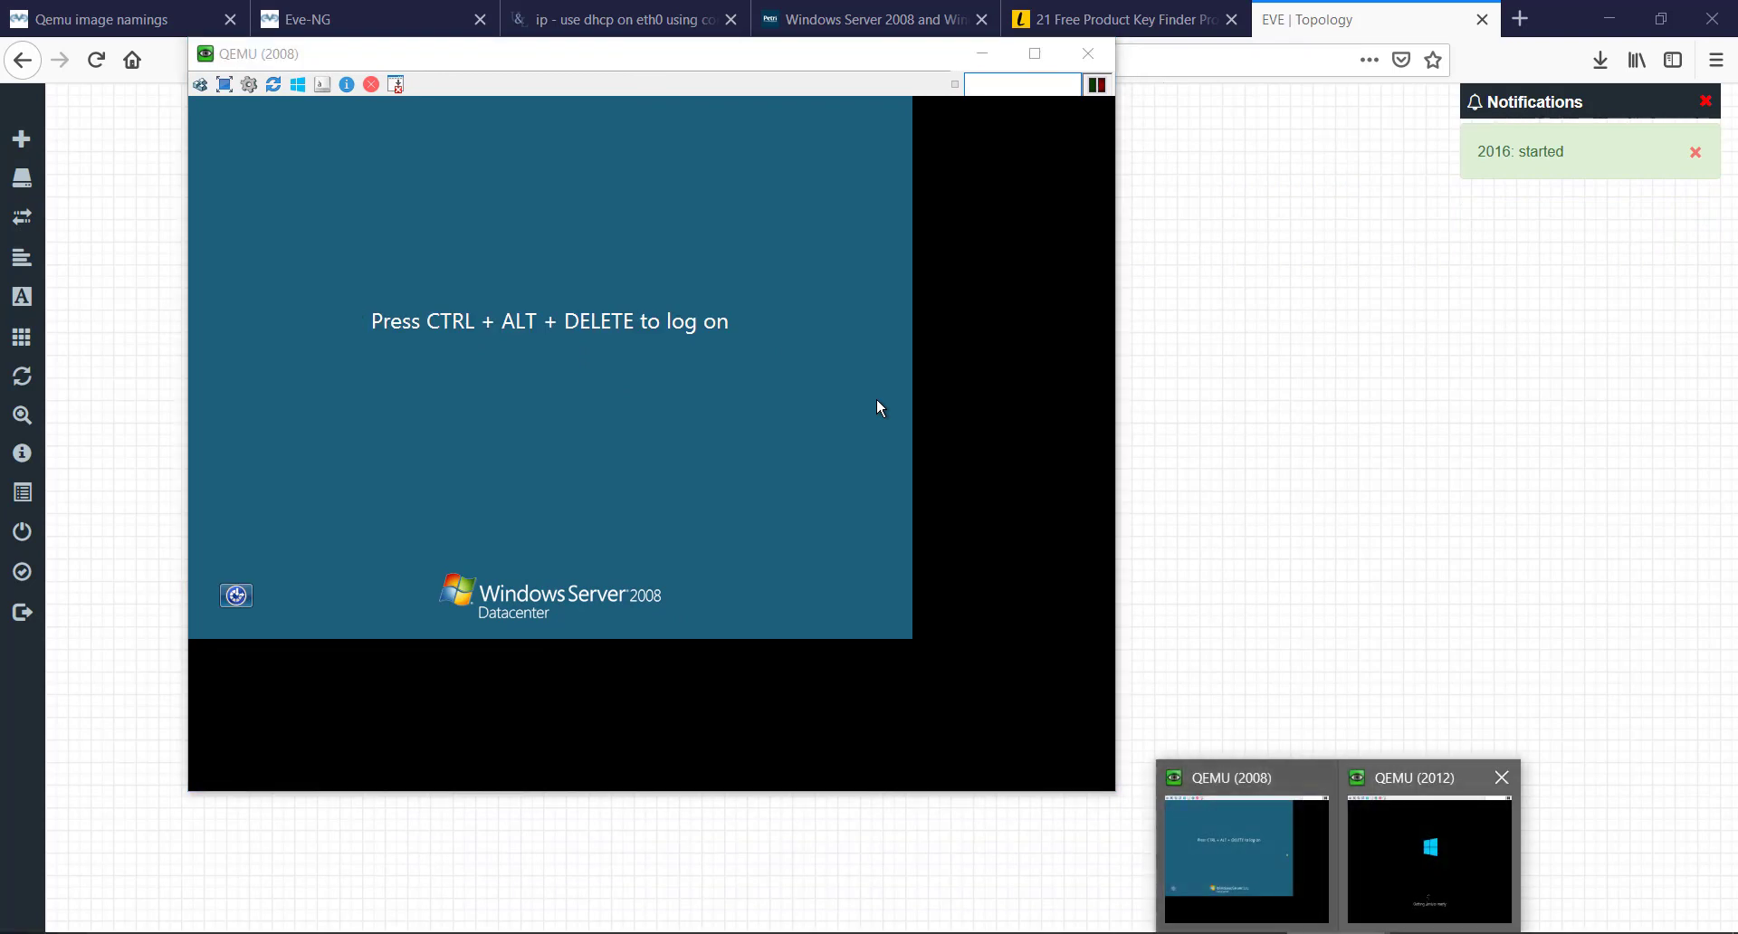
left_click(1412, 855)
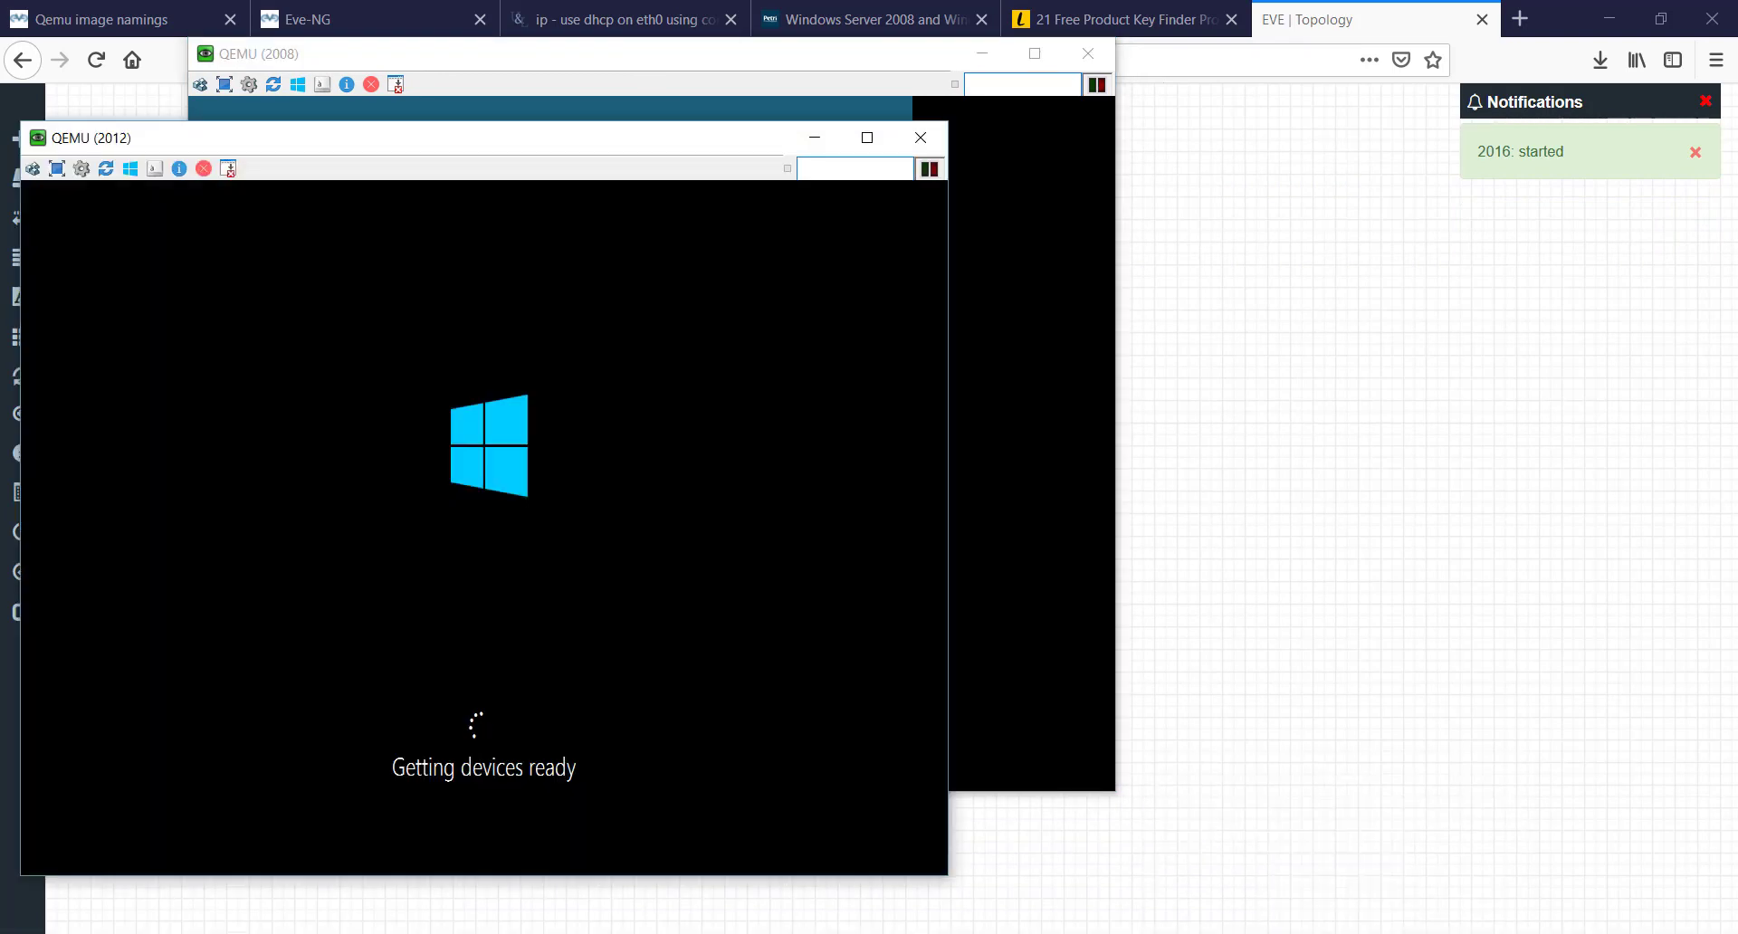
left_click(812, 138)
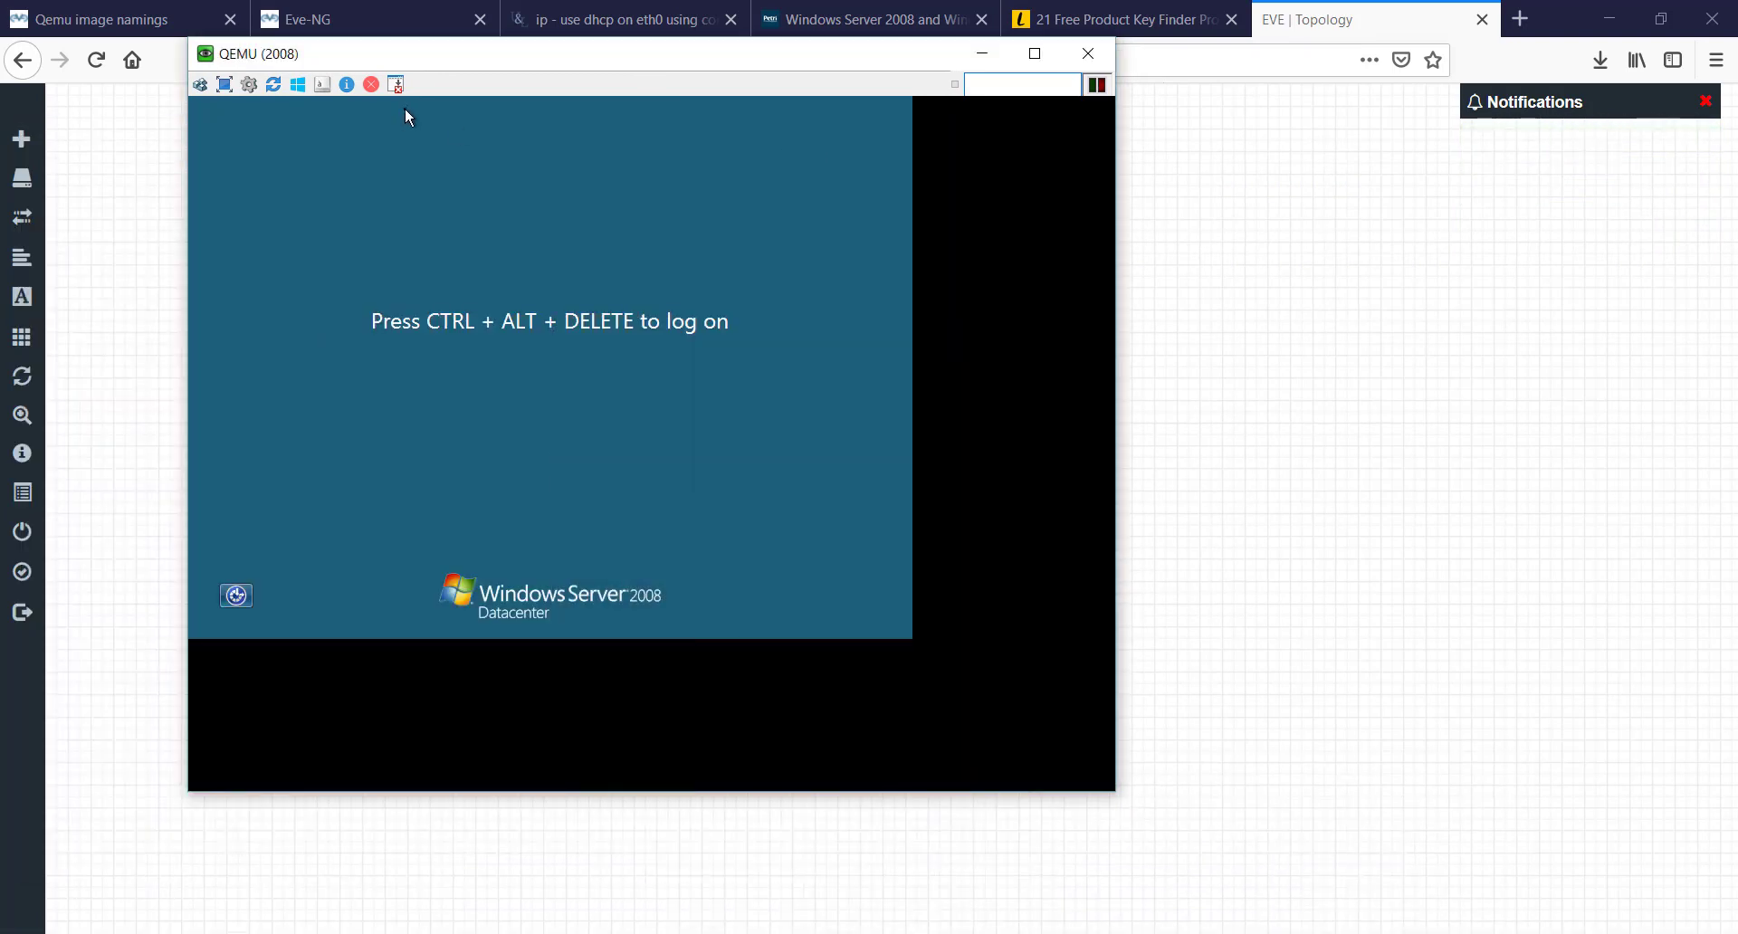
- Log on to 2008 as Administrator via Ctrl+Alt+Del and set a new password
left_click(200, 86)
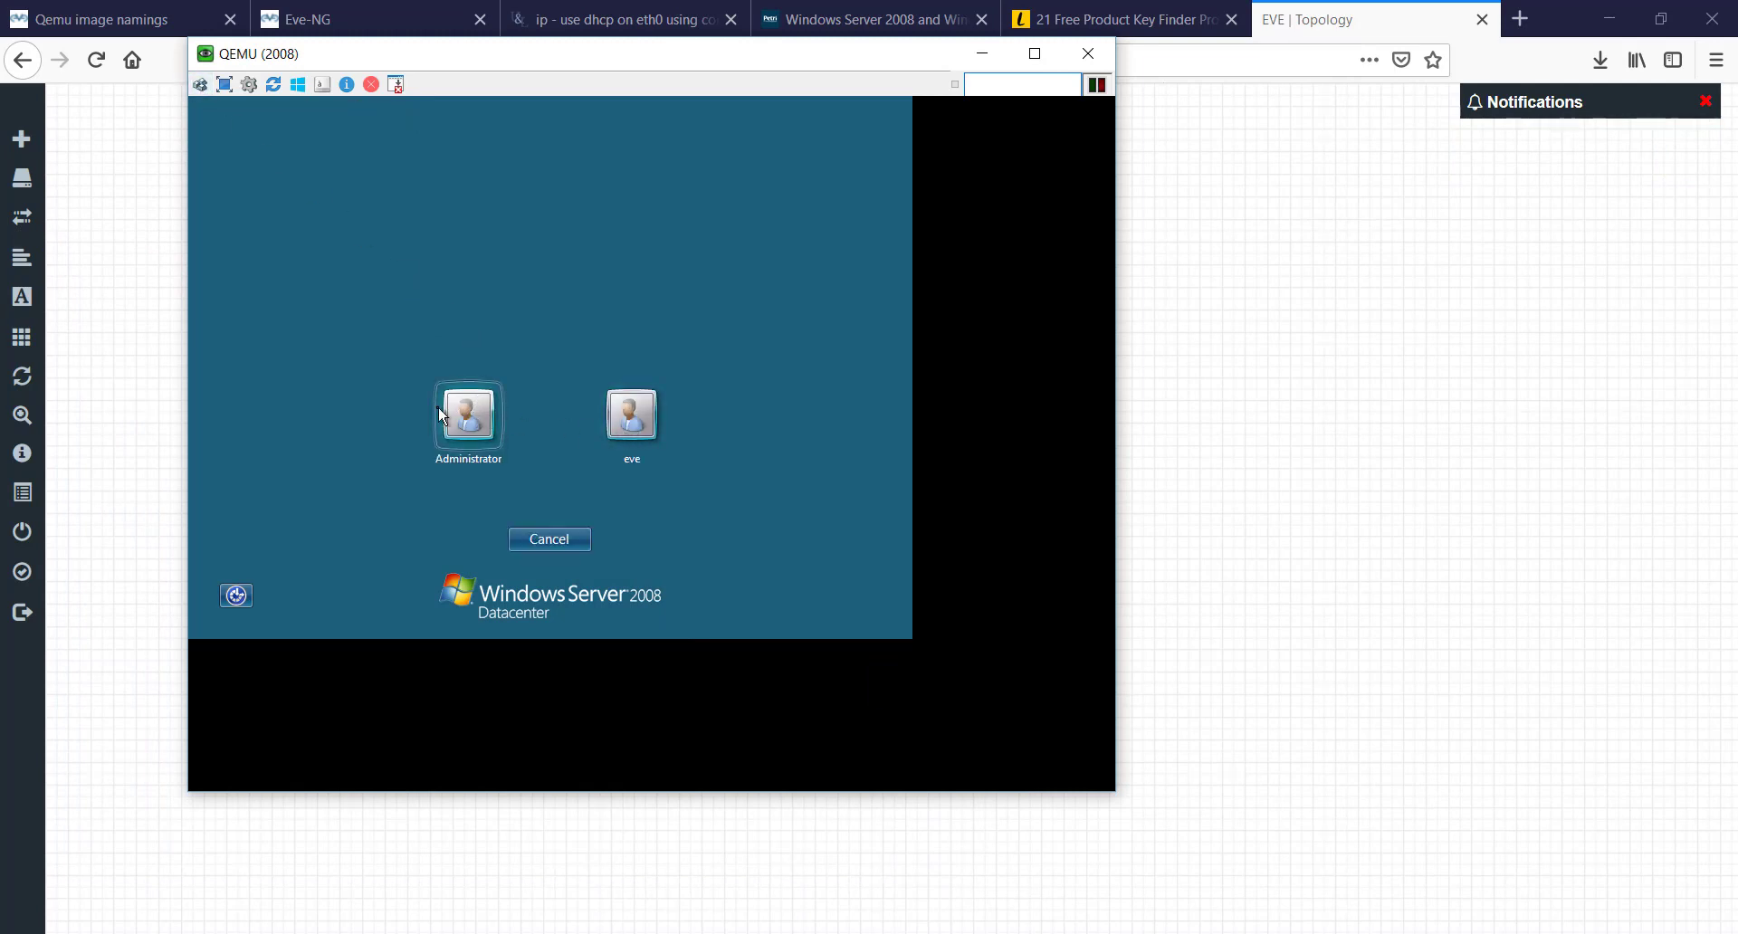
left_click(450, 409)
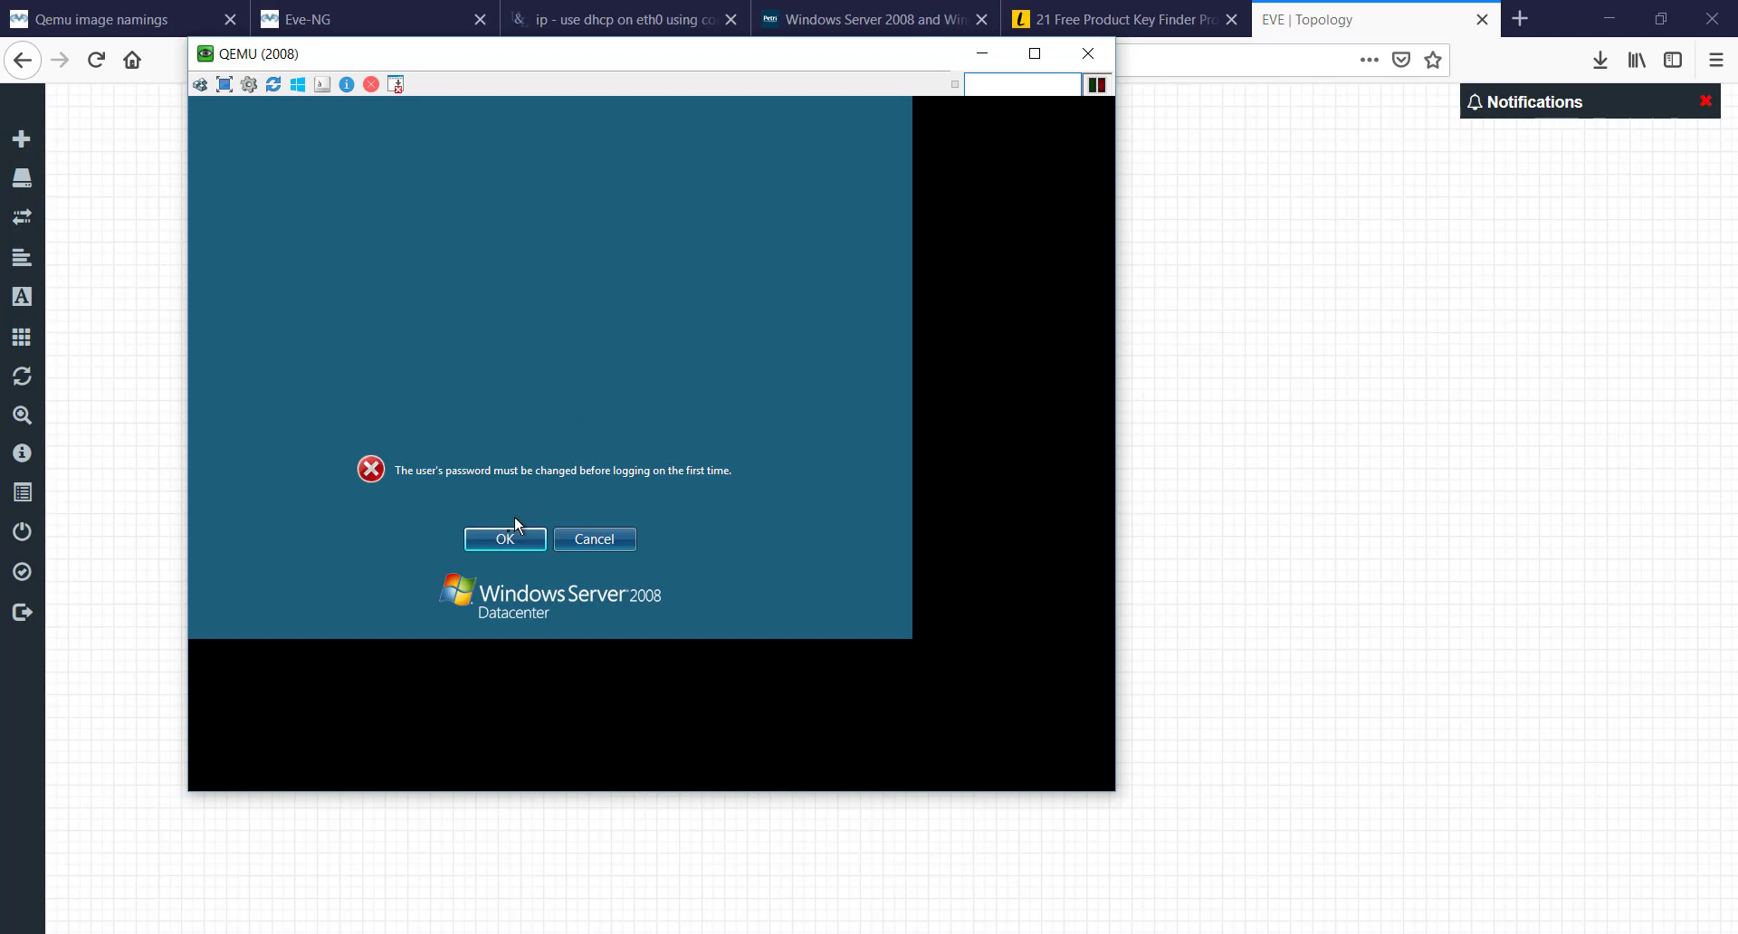
left_click(504, 539)
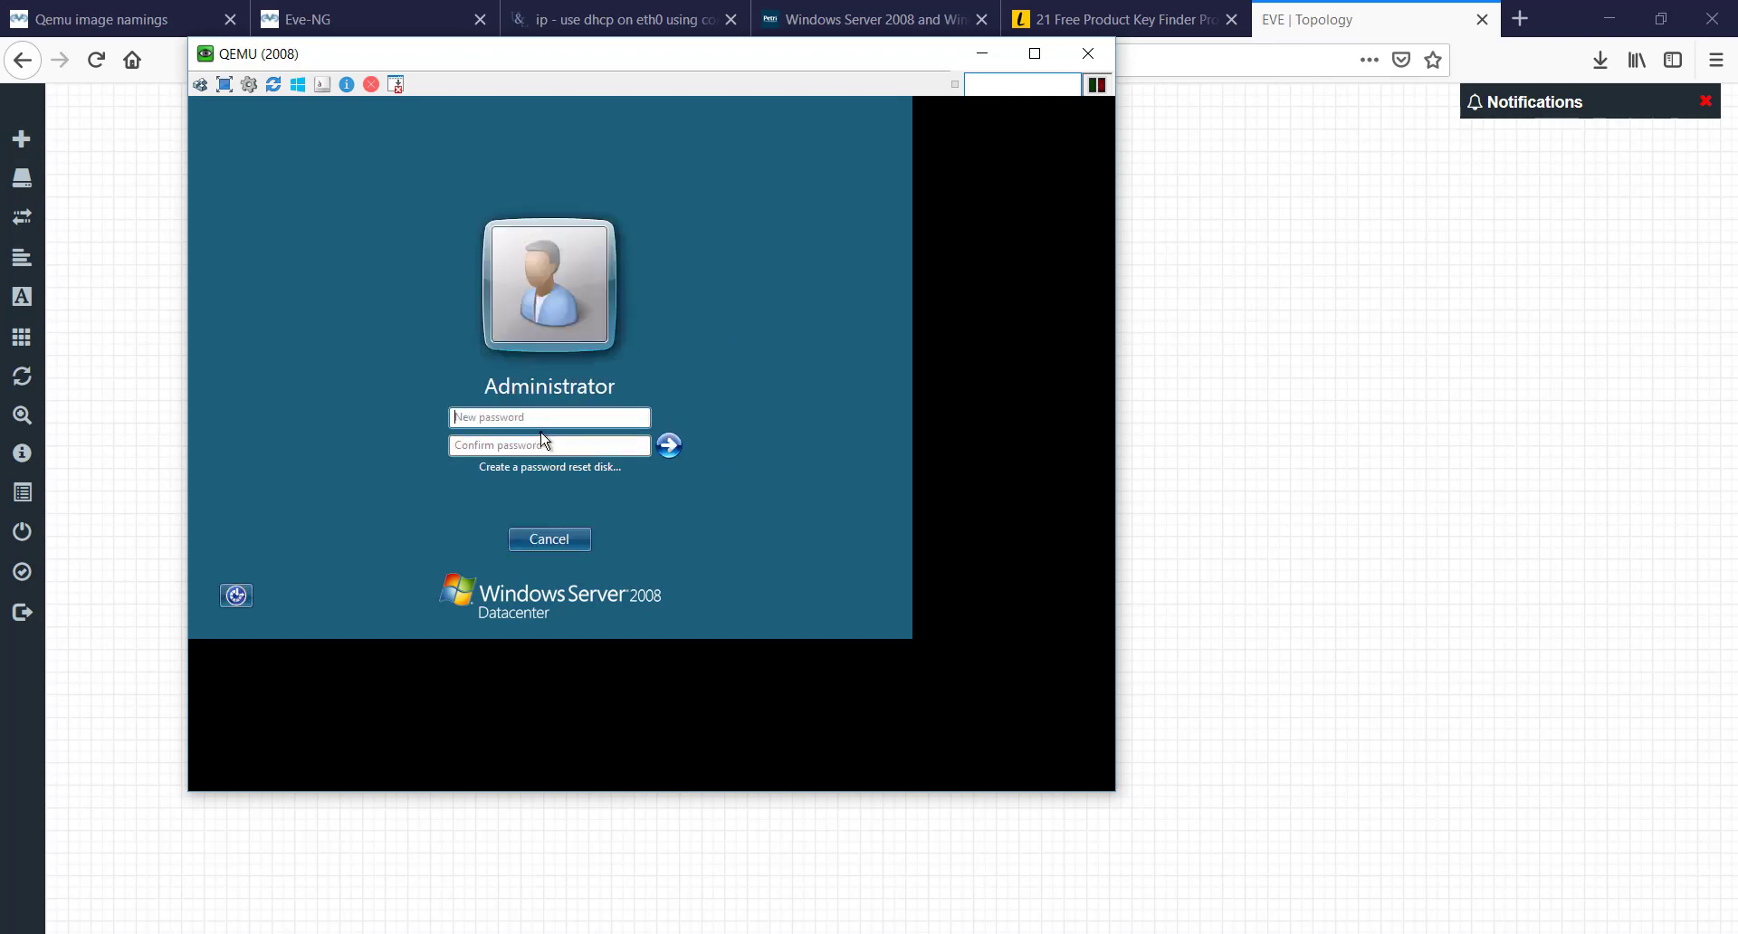
type("P@ssw")
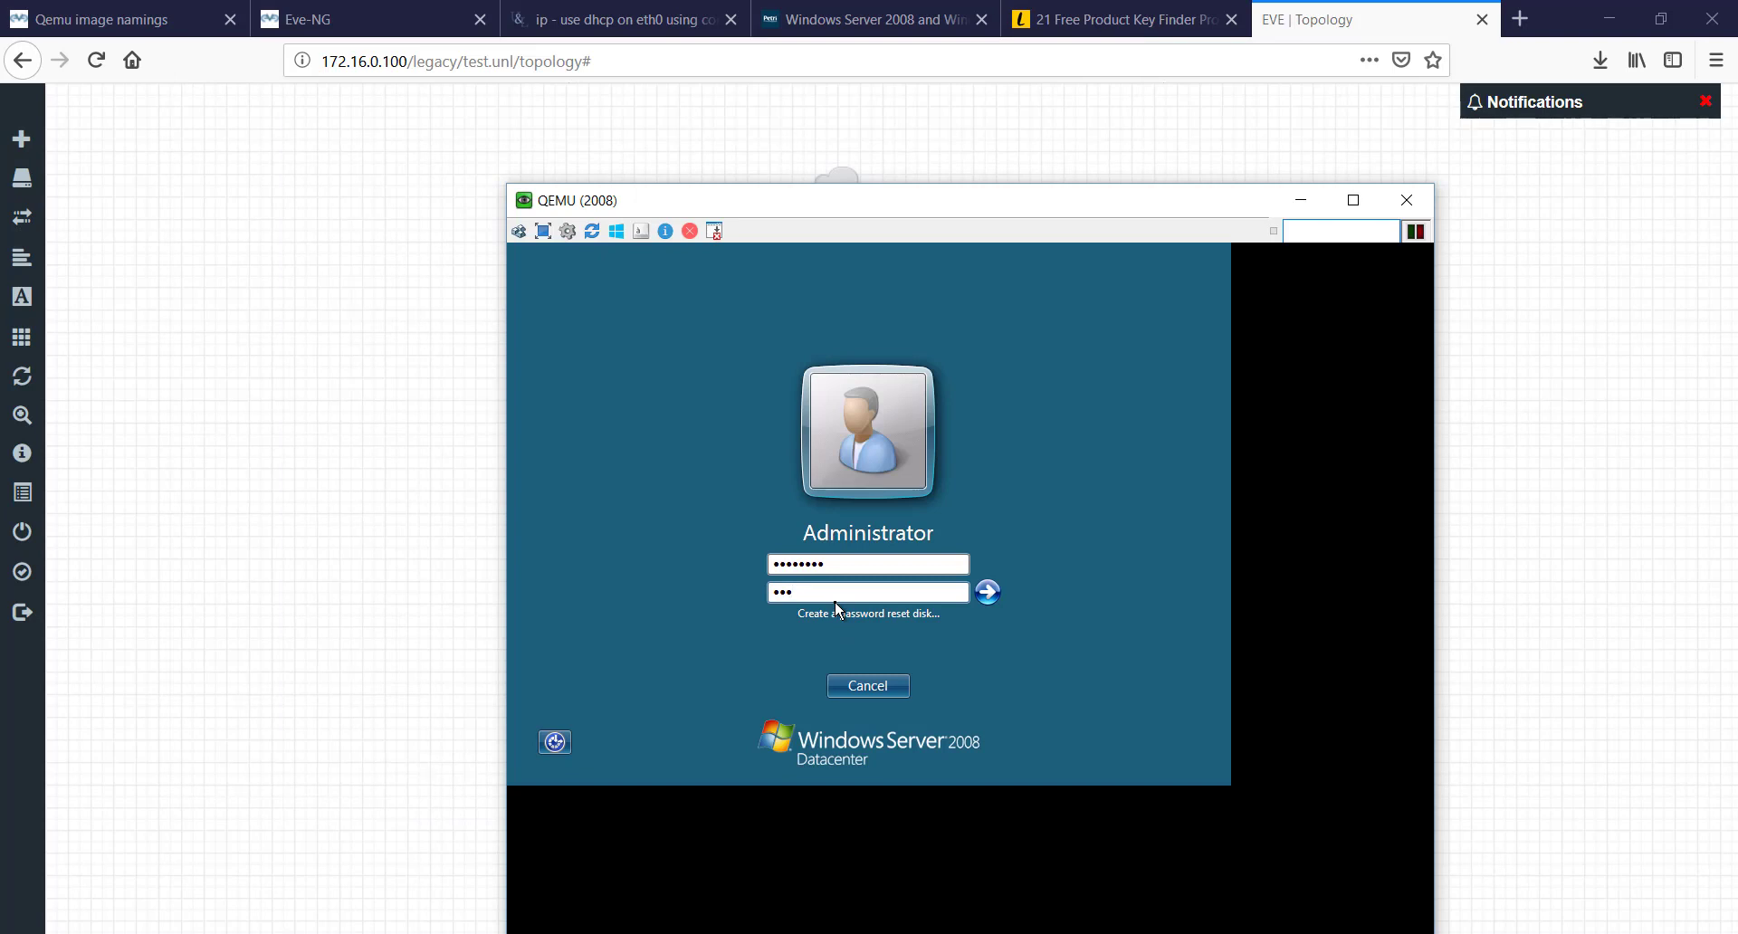
key("BackSpace")
type("••")
left_click(987, 595)
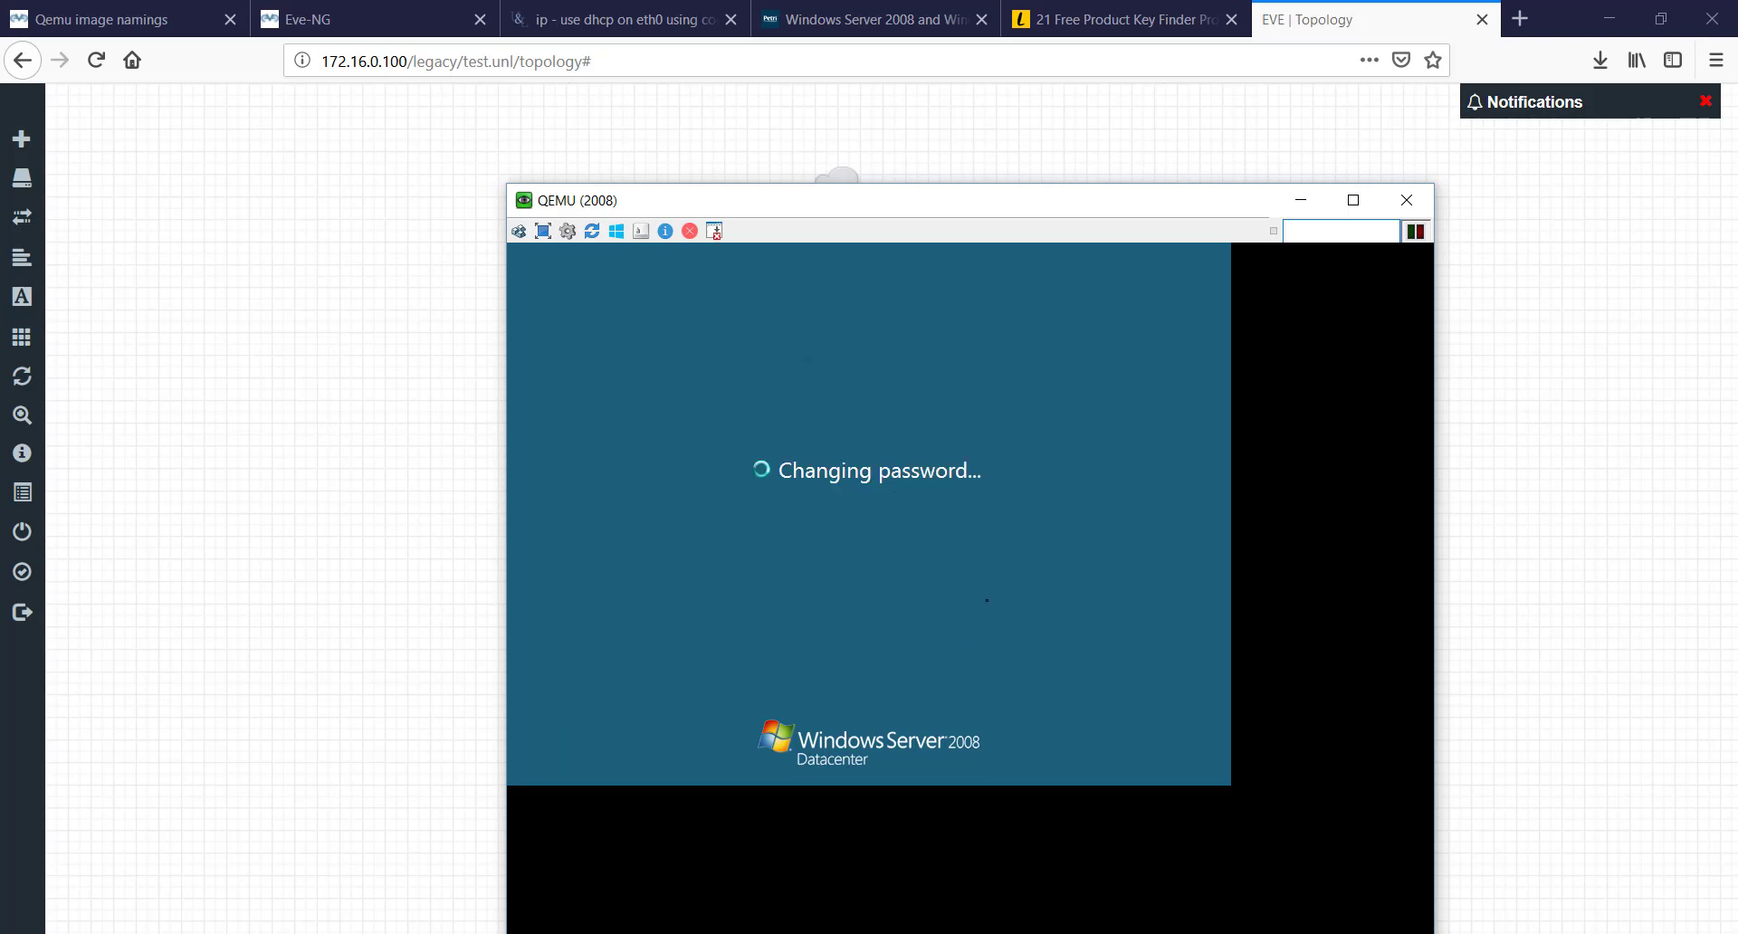
left_click(1306, 201)
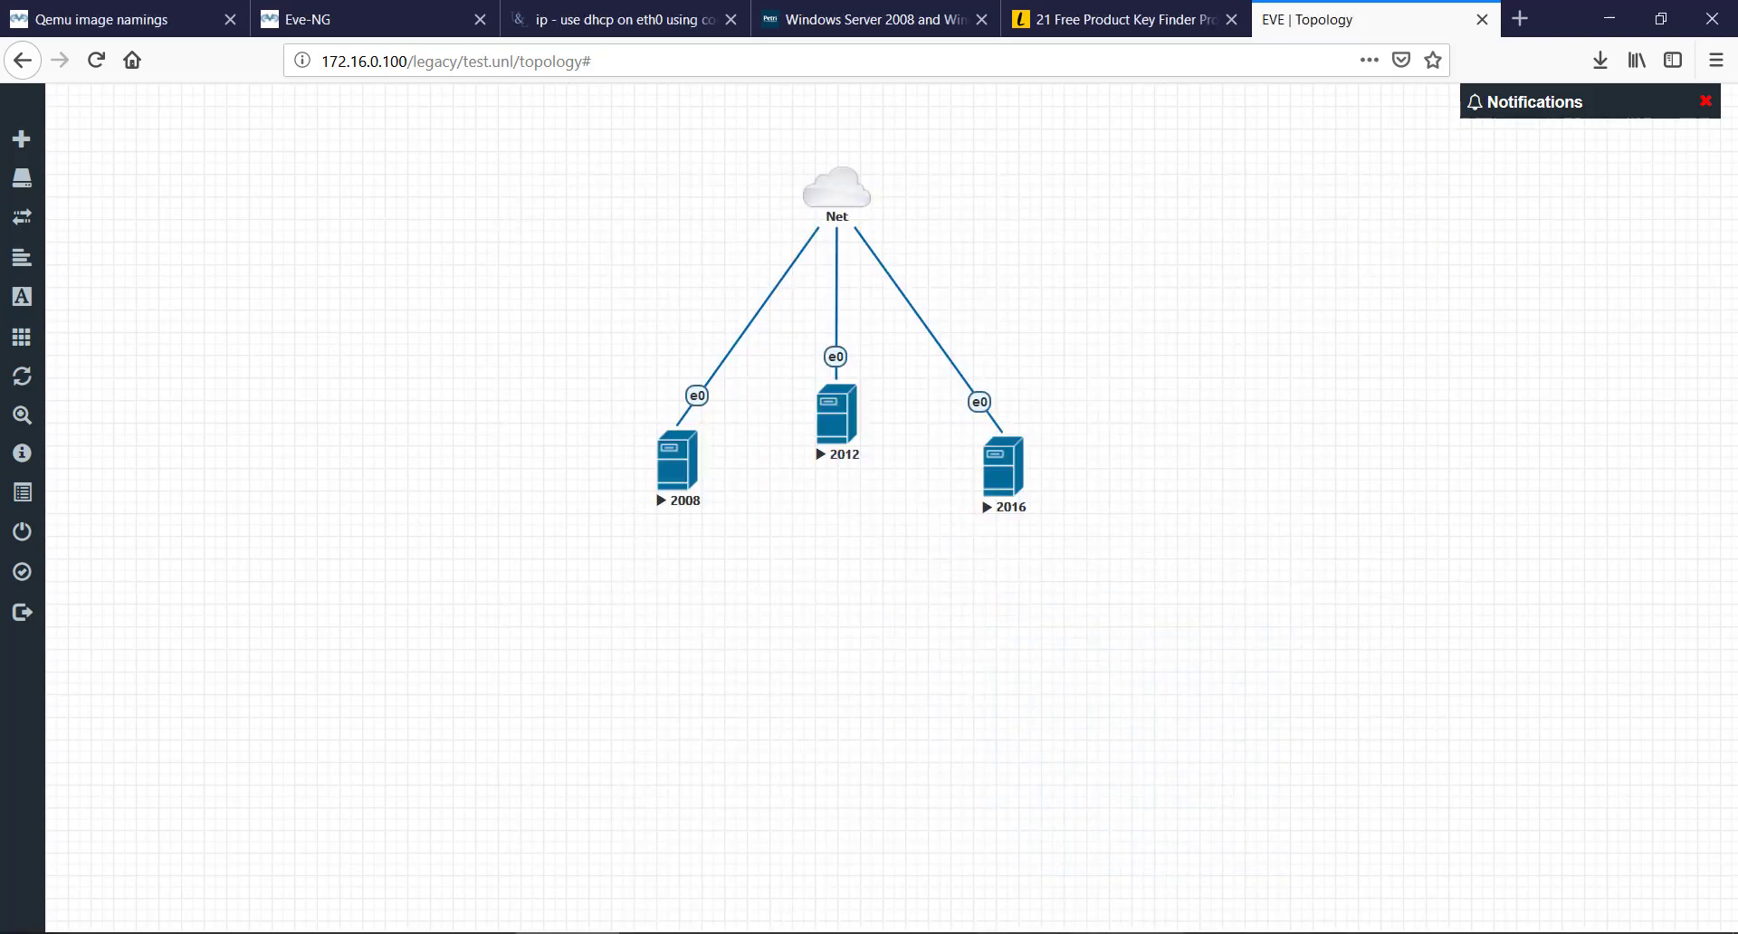
left_click(1214, 834)
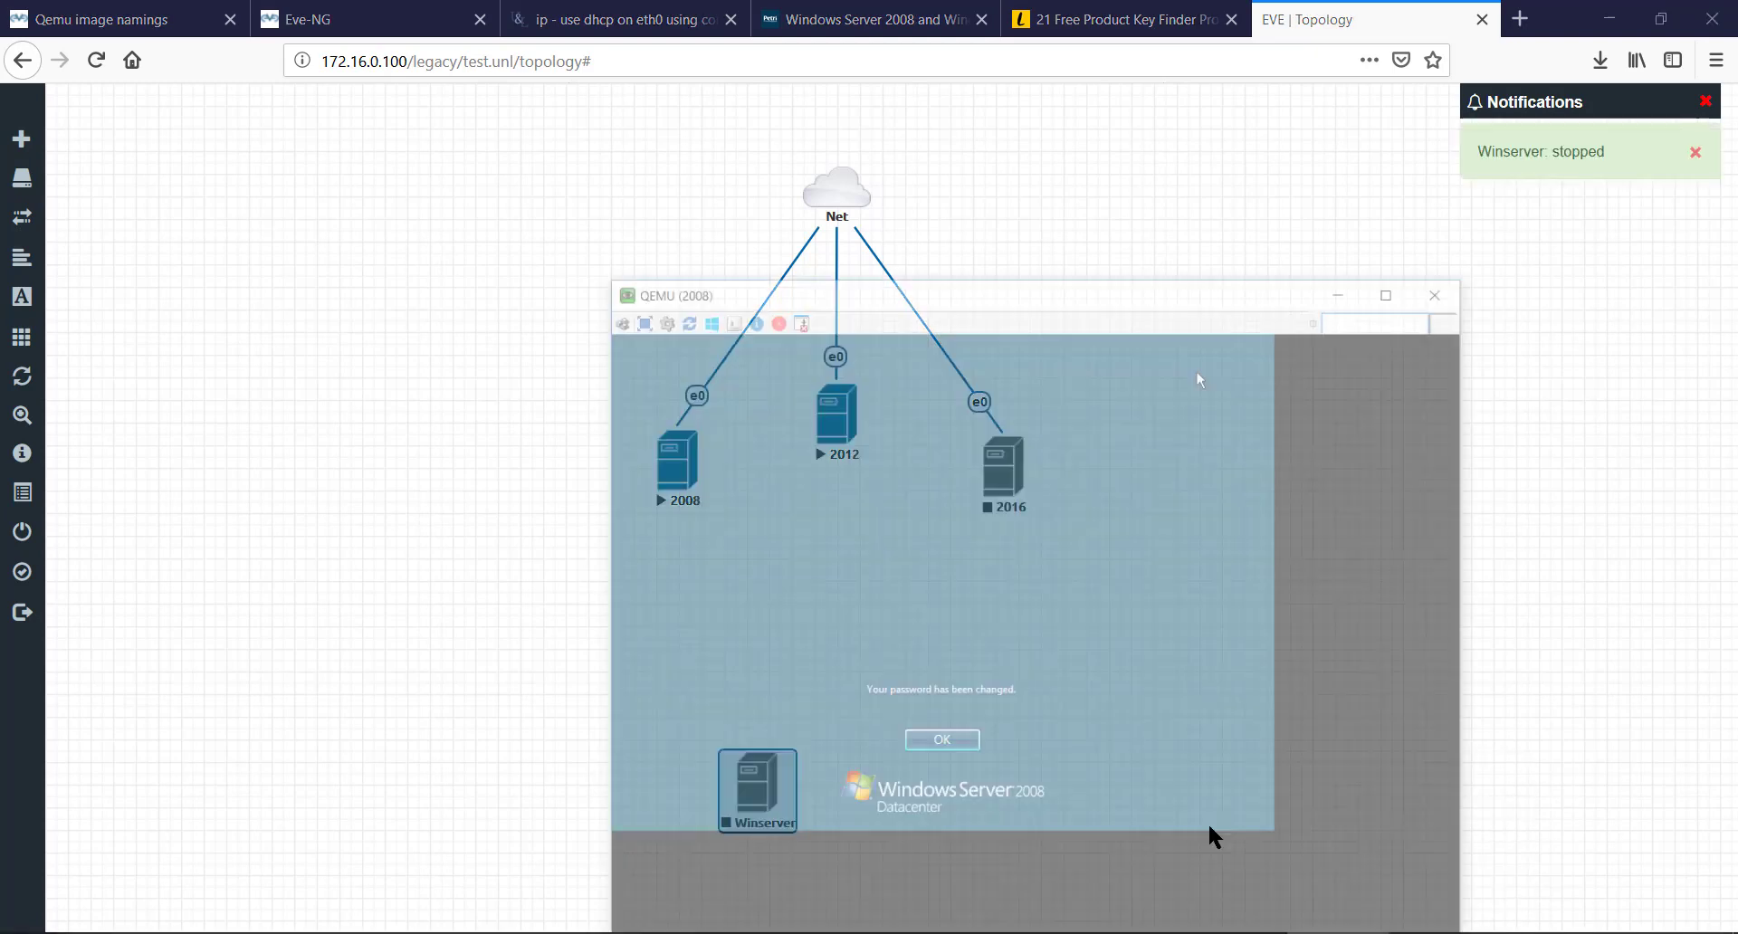
- Confirm the 2008 password change, then log on to the 2012 server as Administrator with its password
left_click(860, 686)
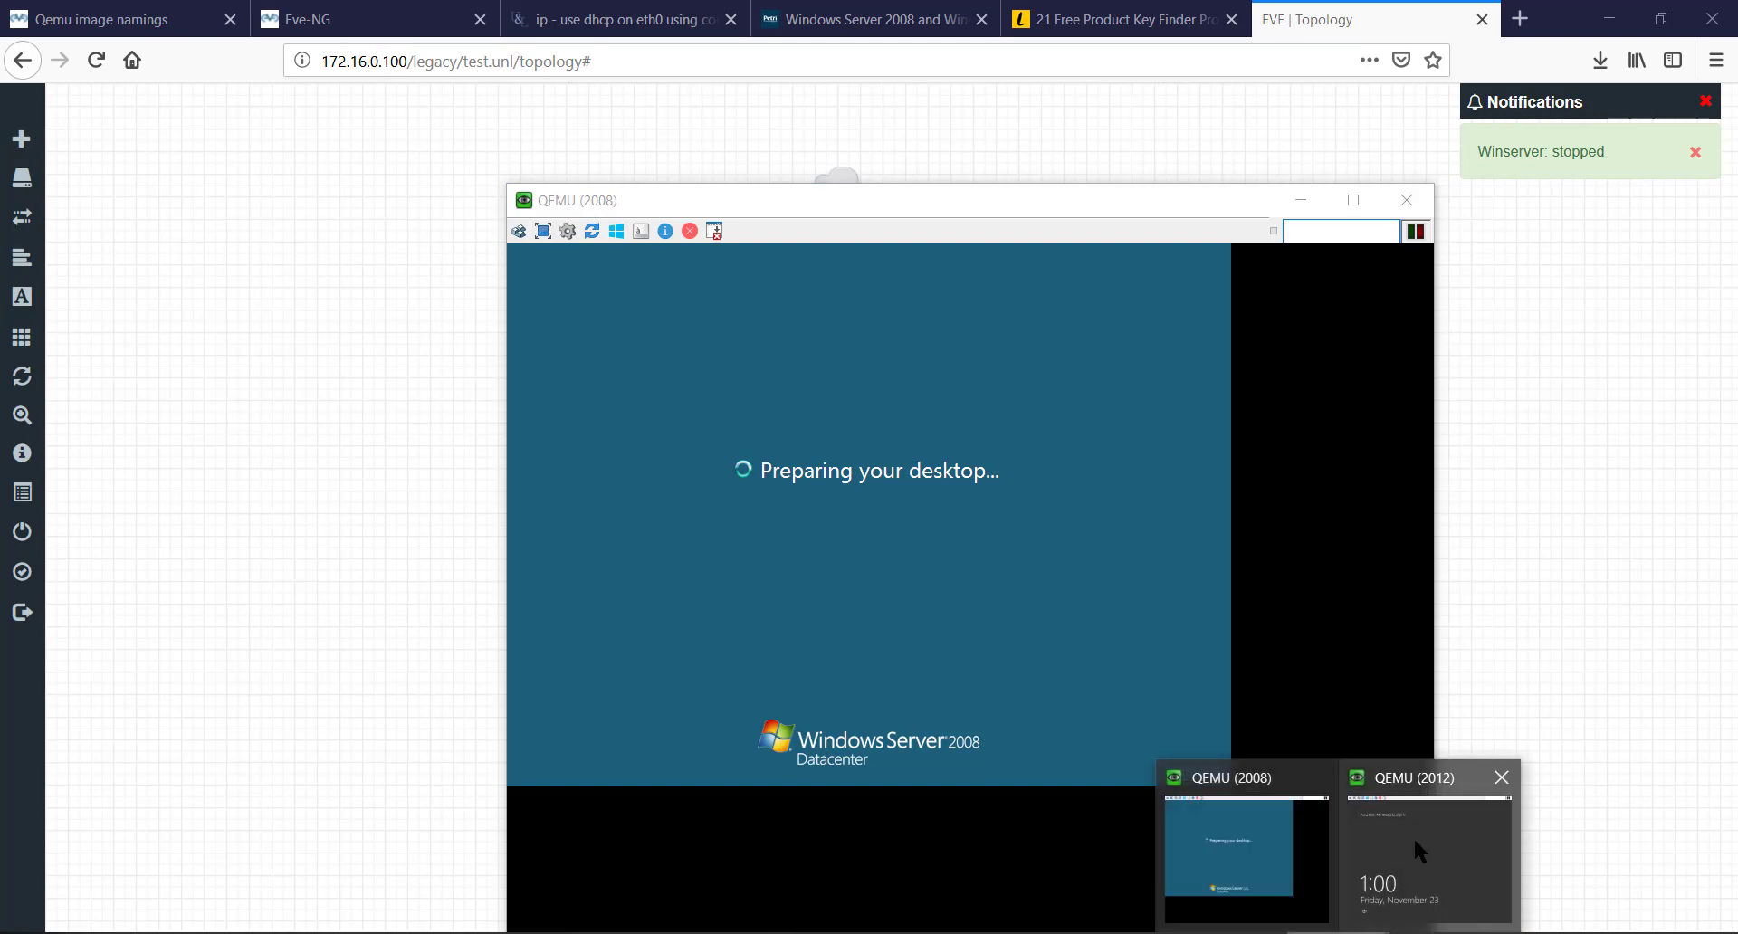
left_click(1414, 837)
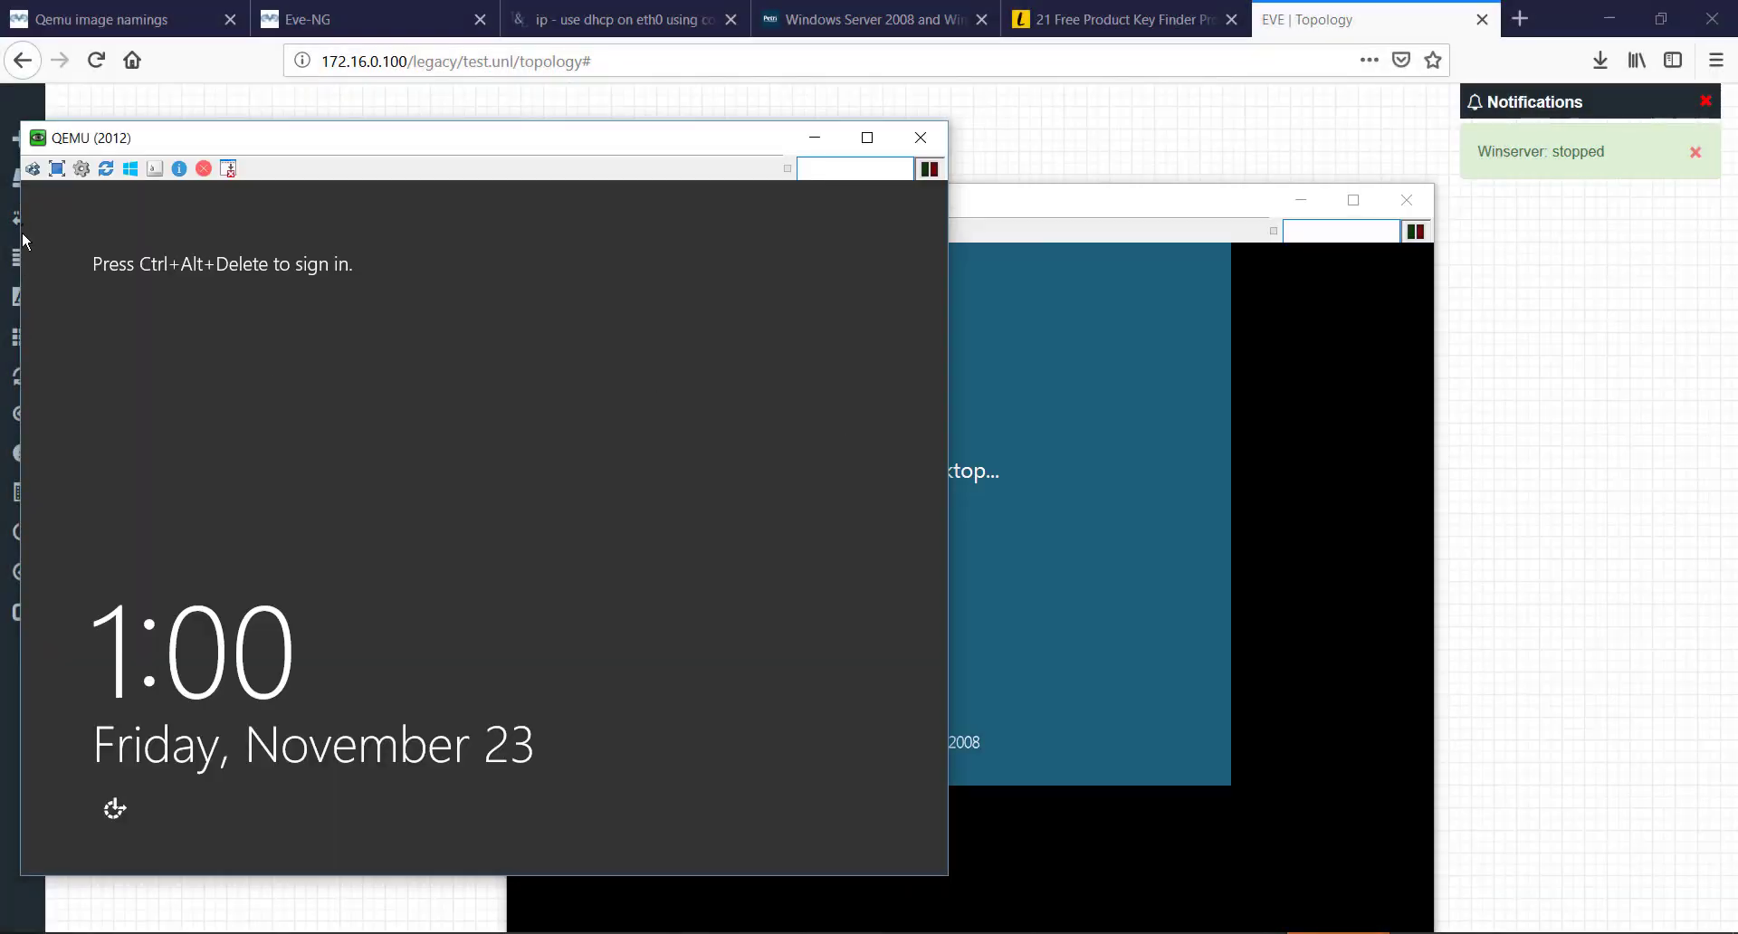
left_click(32, 168)
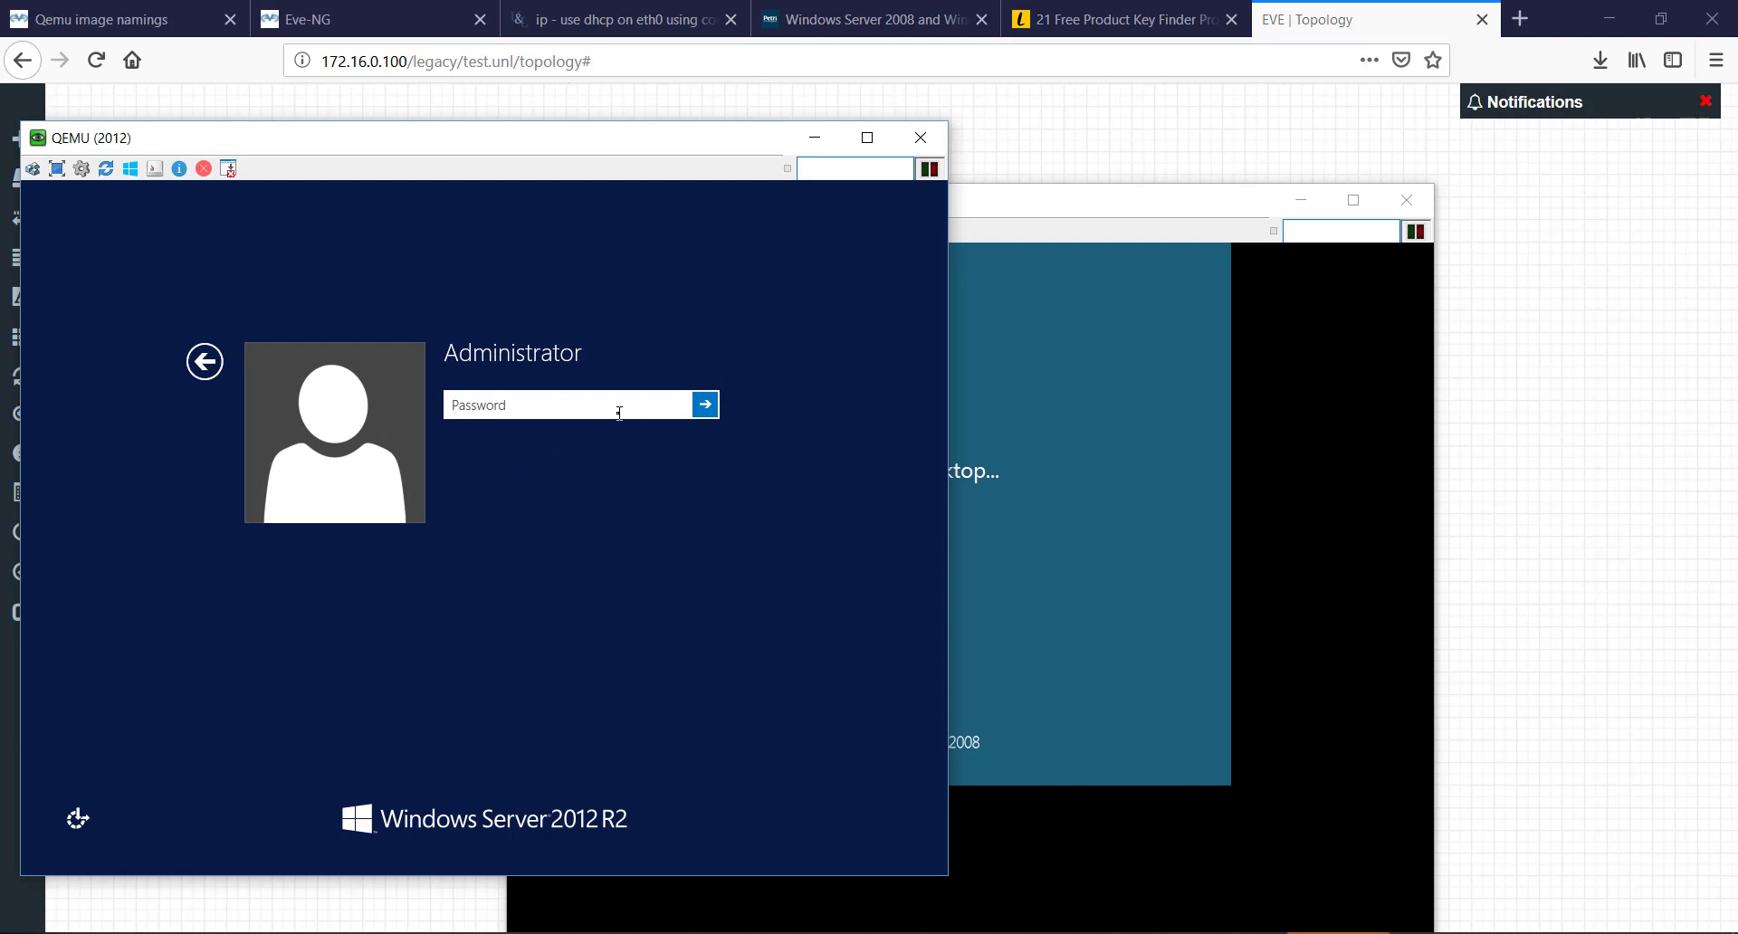
type("••••••••")
key("Return")
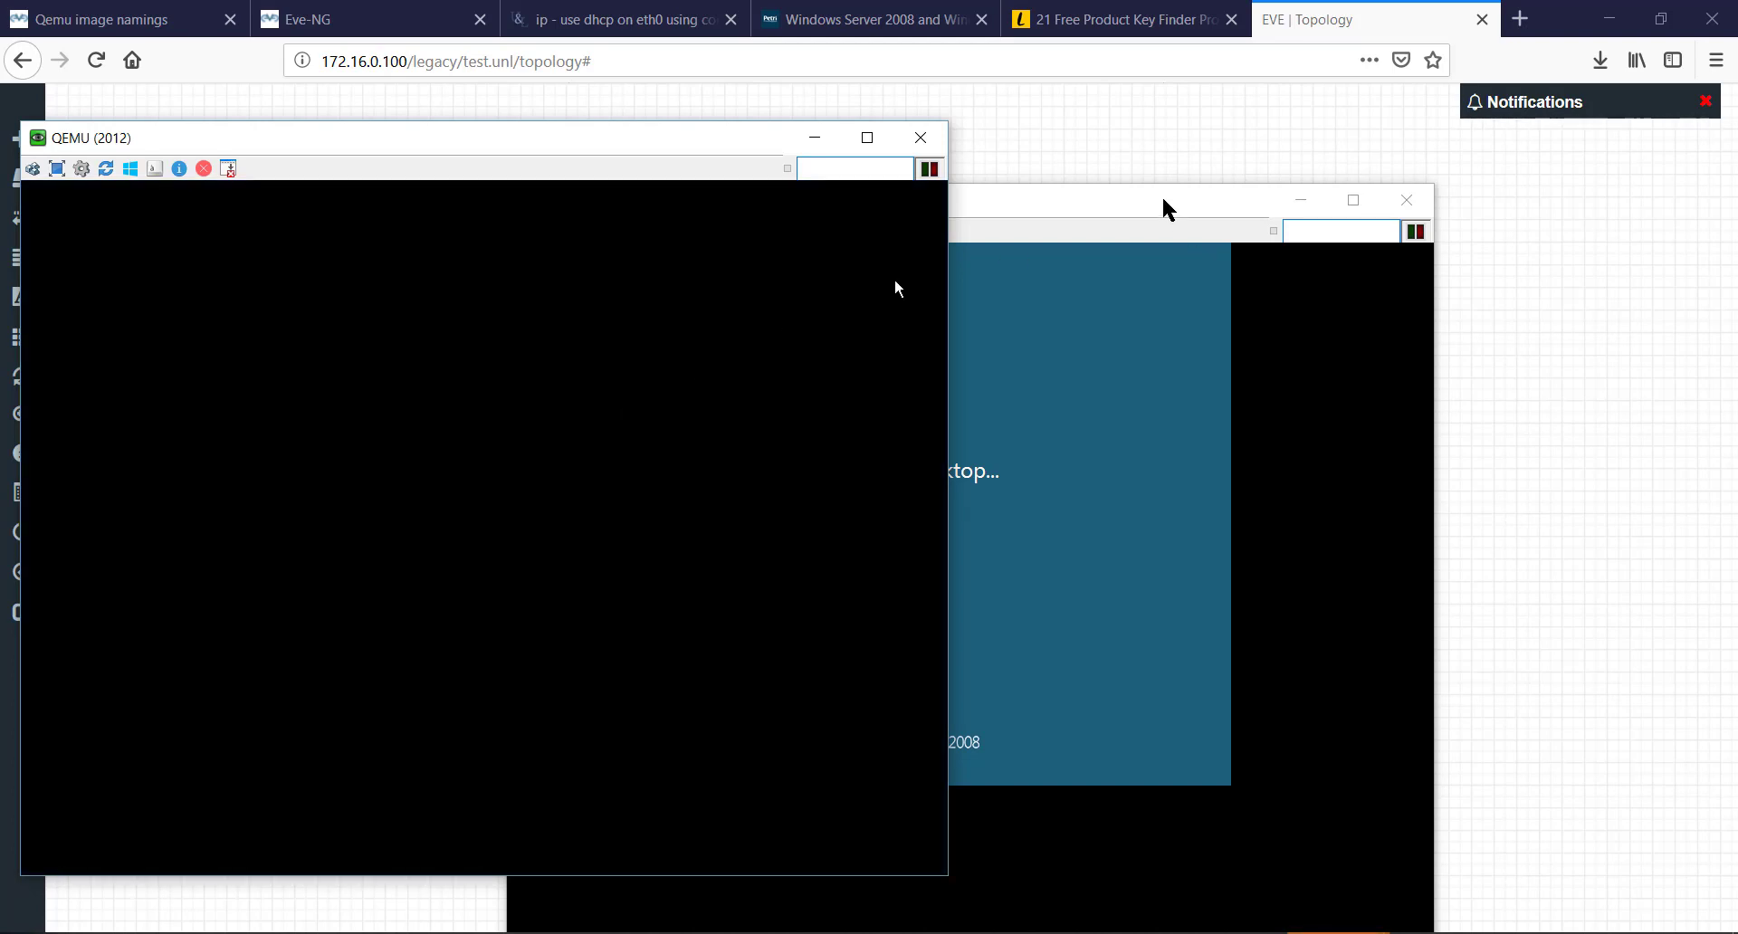
- Move the 2008 console to the right and open the 2012 server's Start screen
left_click_drag(1164, 204, 1544, 151)
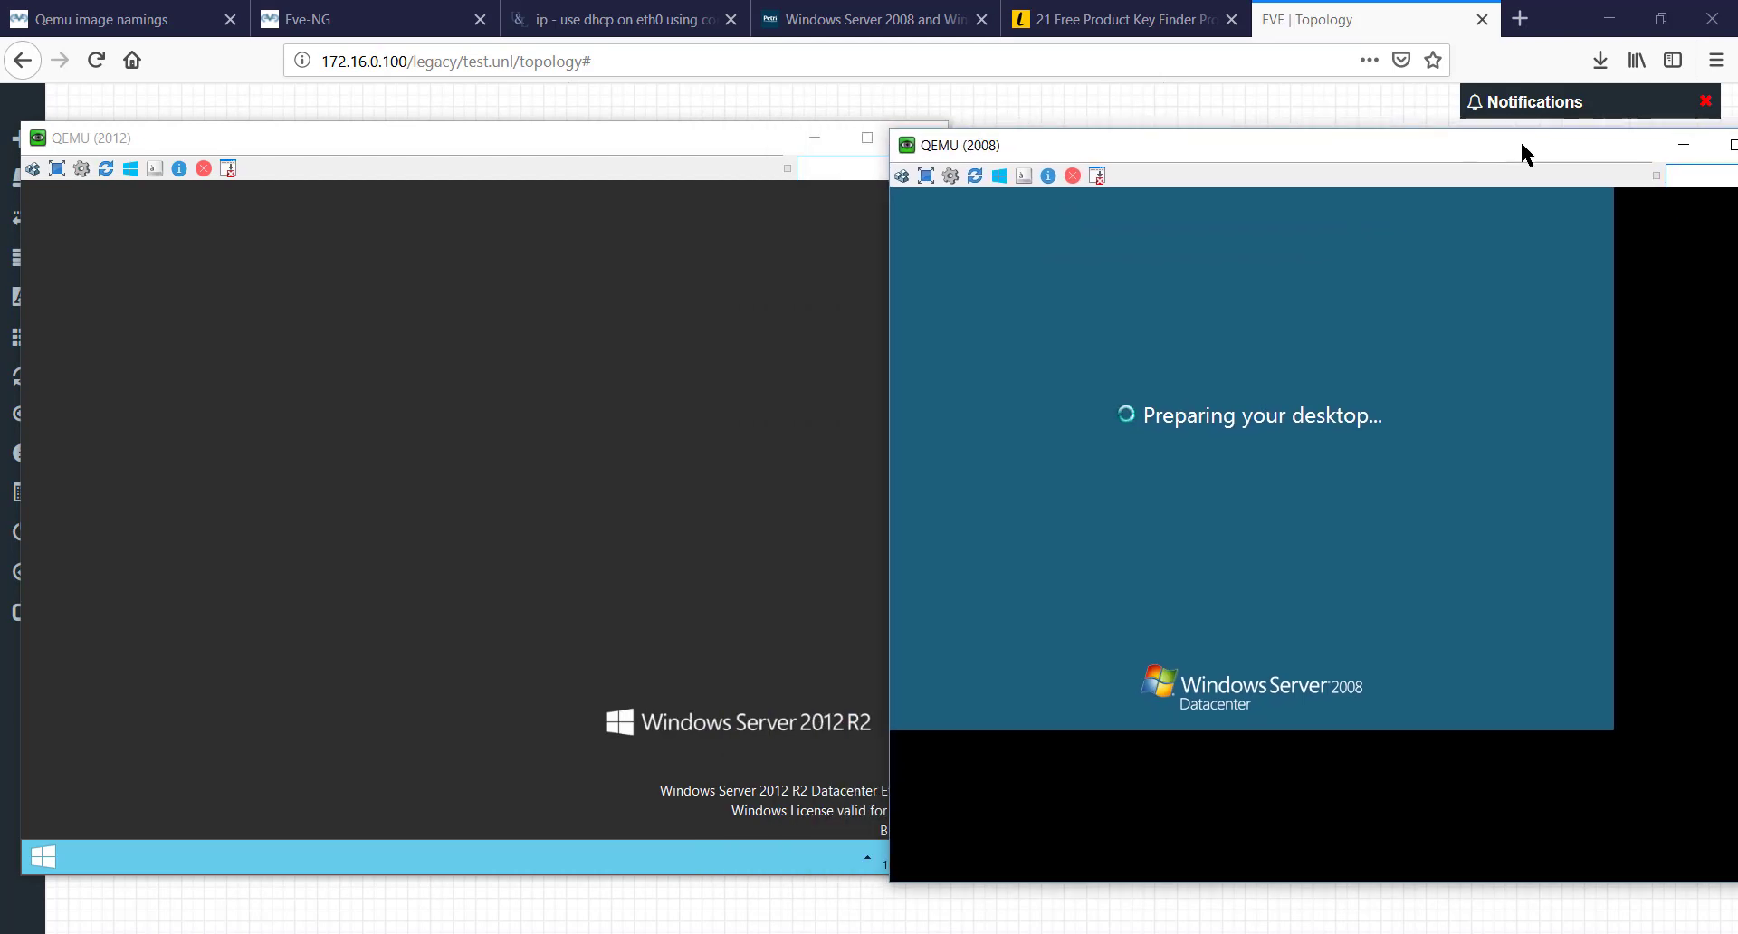
left_click(722, 139)
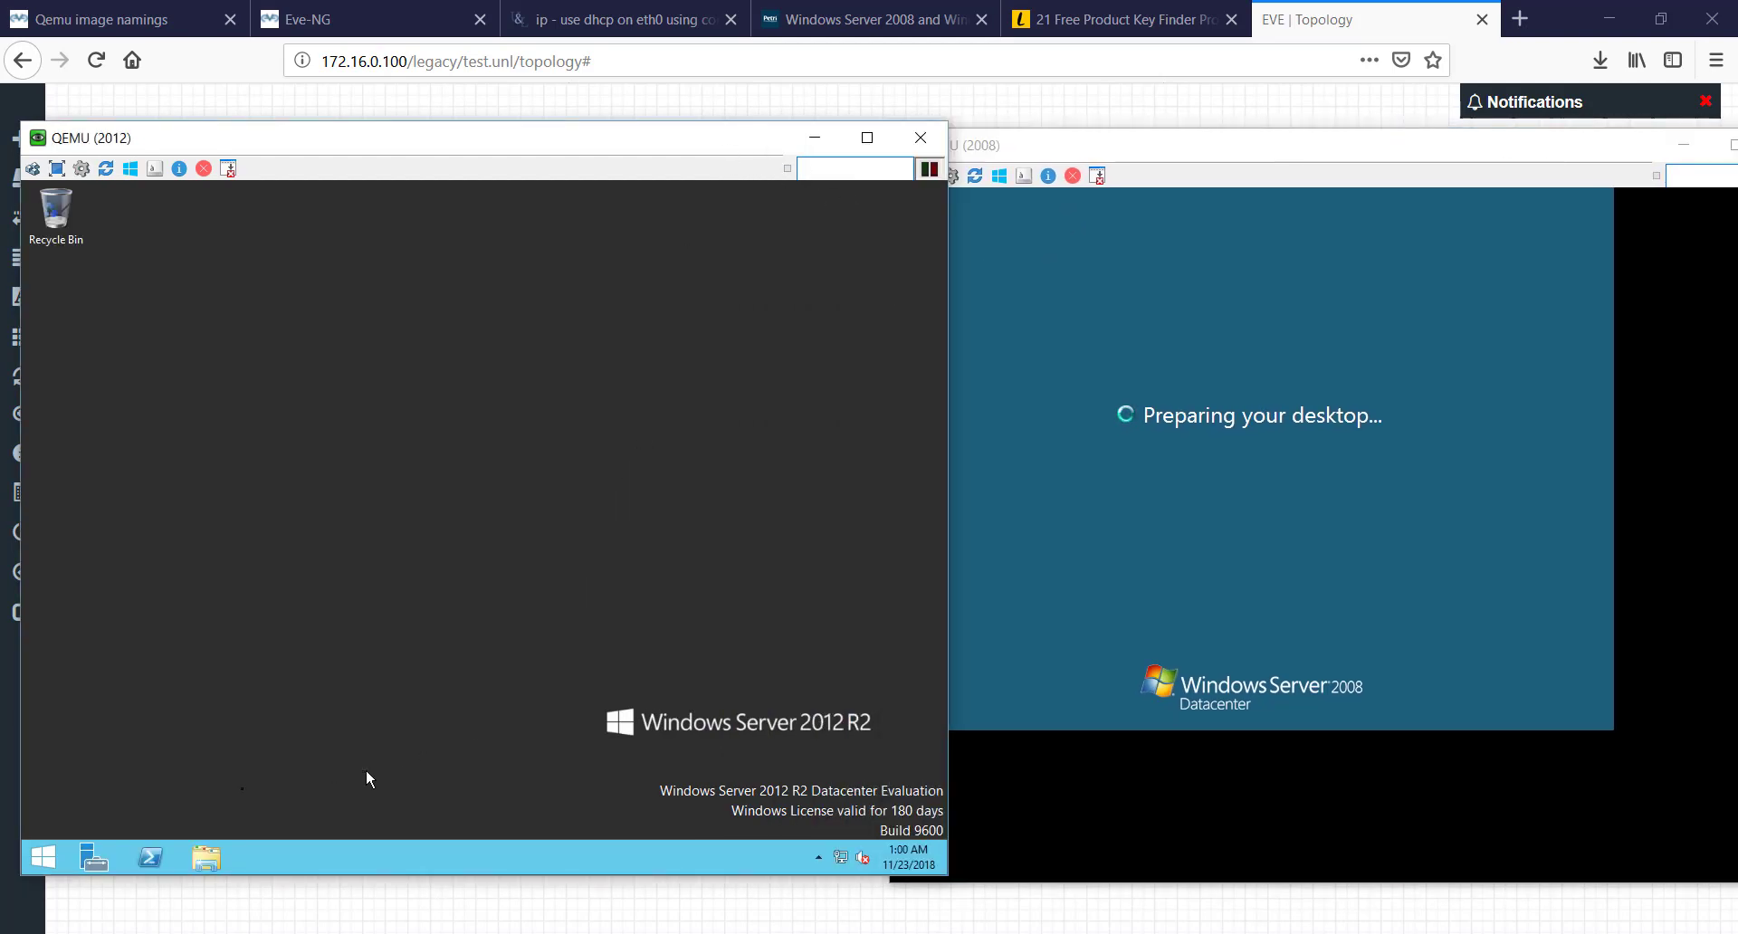
left_click(41, 853)
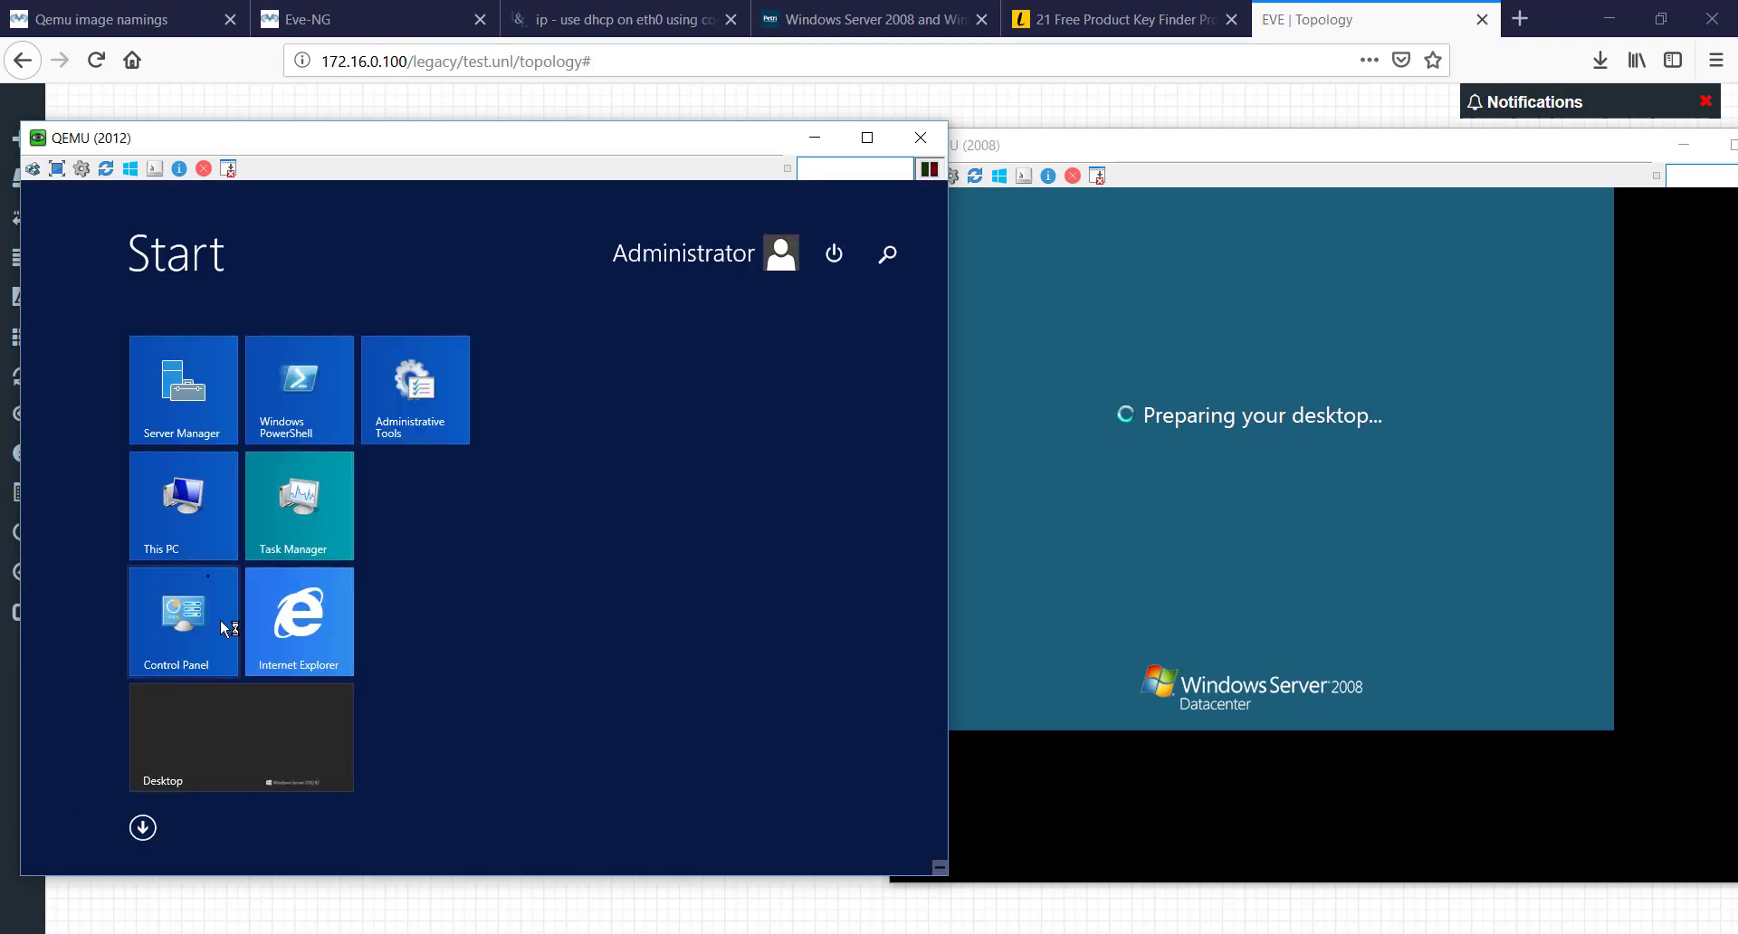
- View the 2012 server's system properties via This PC, then close the System window
left_click(209, 513)
right_click(209, 513)
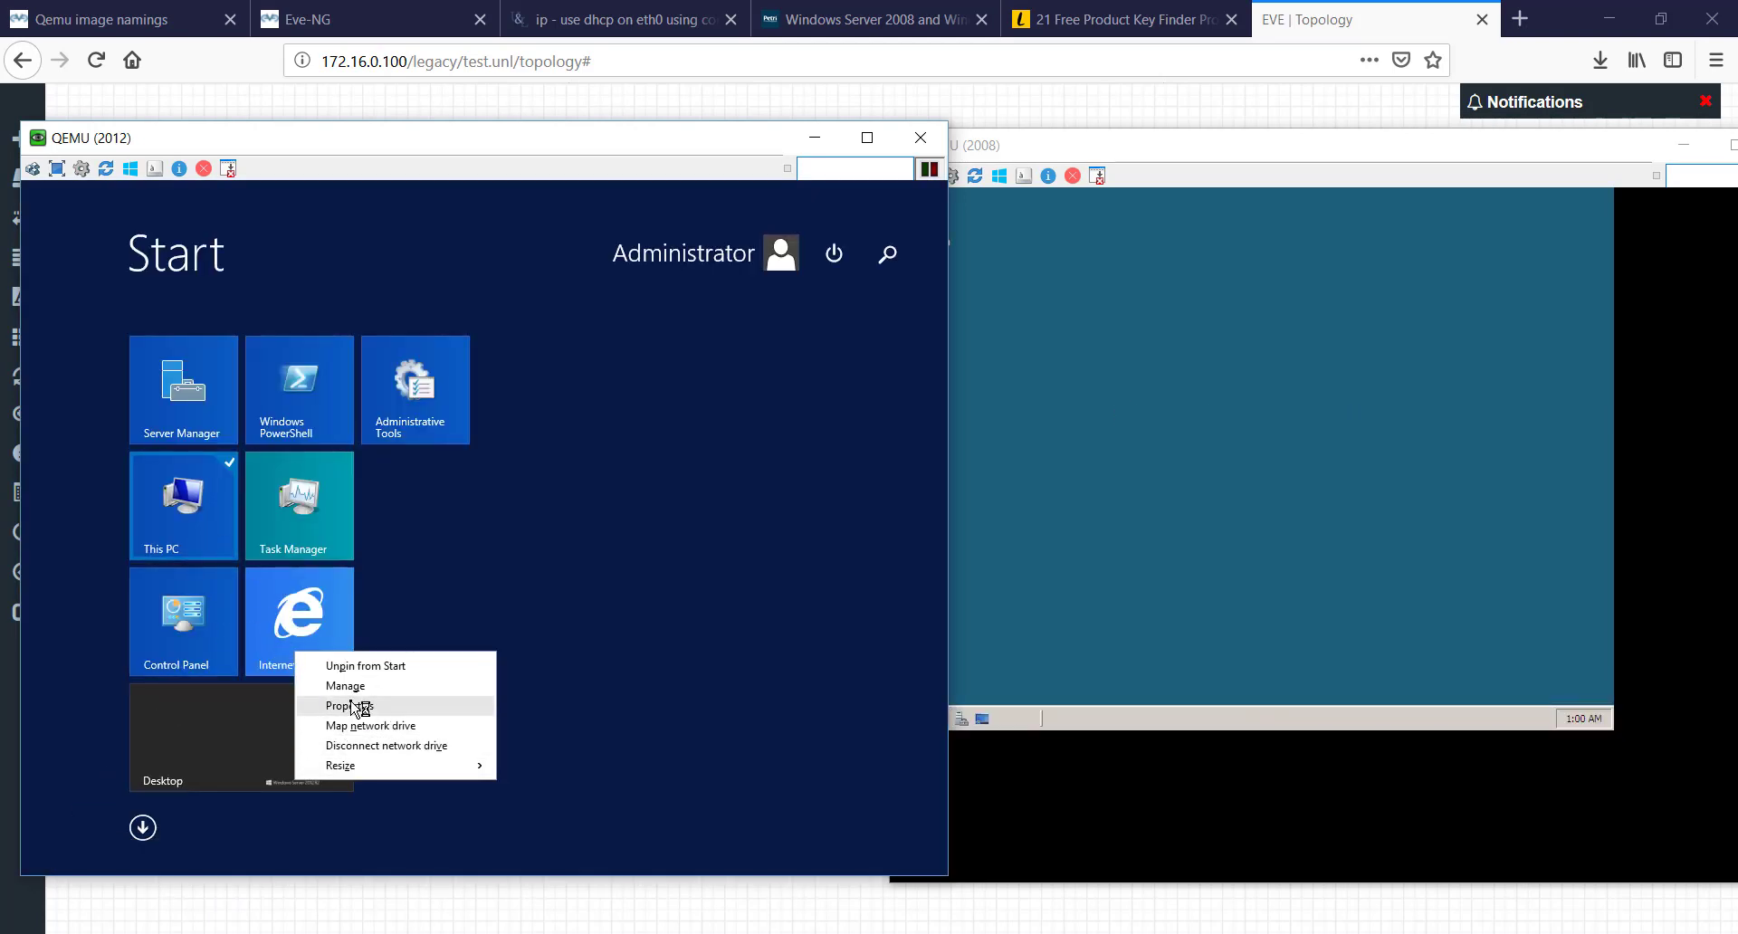
left_click(354, 706)
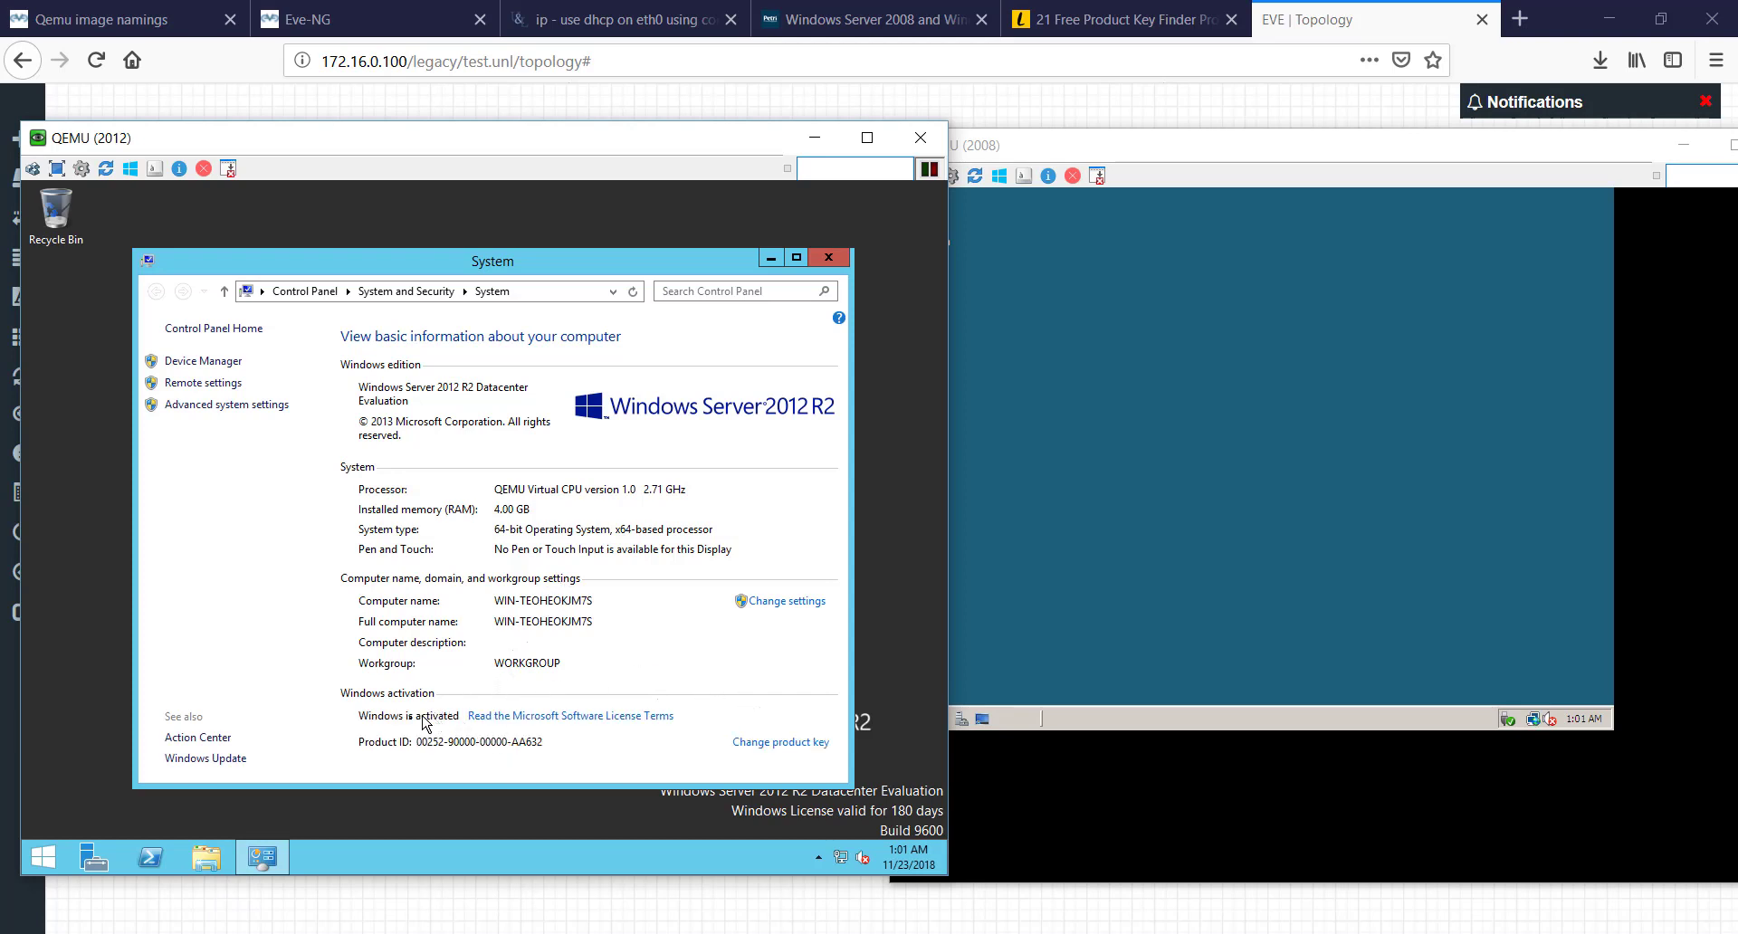
left_click(834, 257)
- View the 2008 server's system properties via Start > Computer, then close the System window
left_click(899, 255)
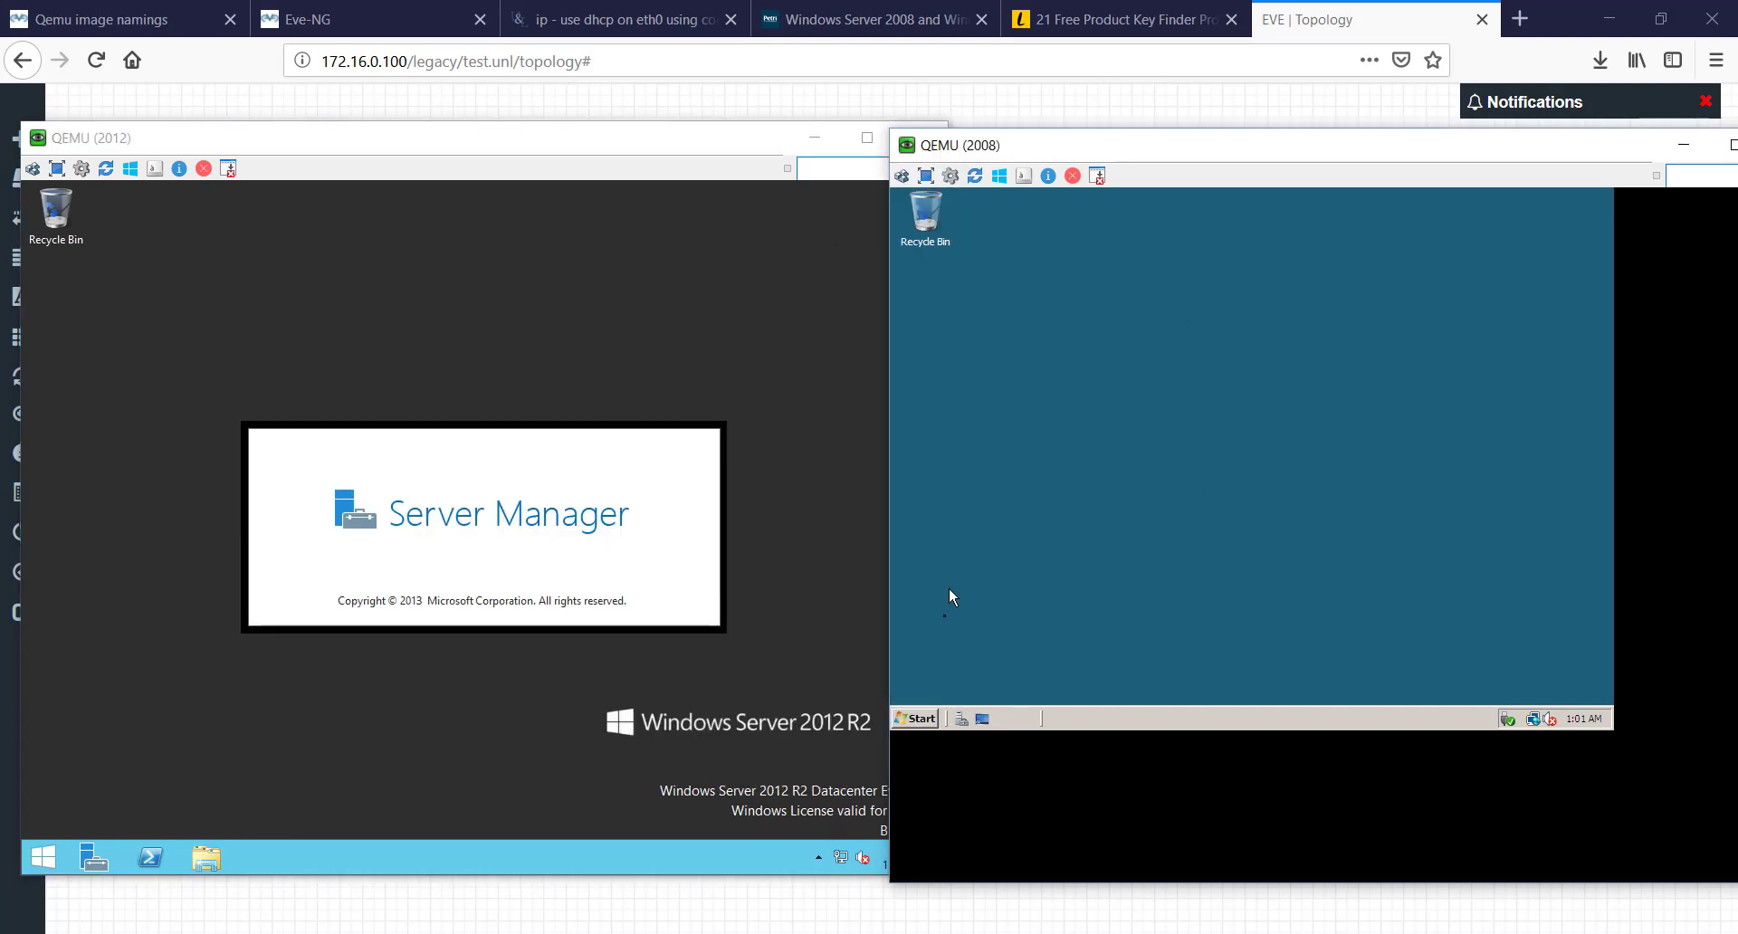
left_click(918, 720)
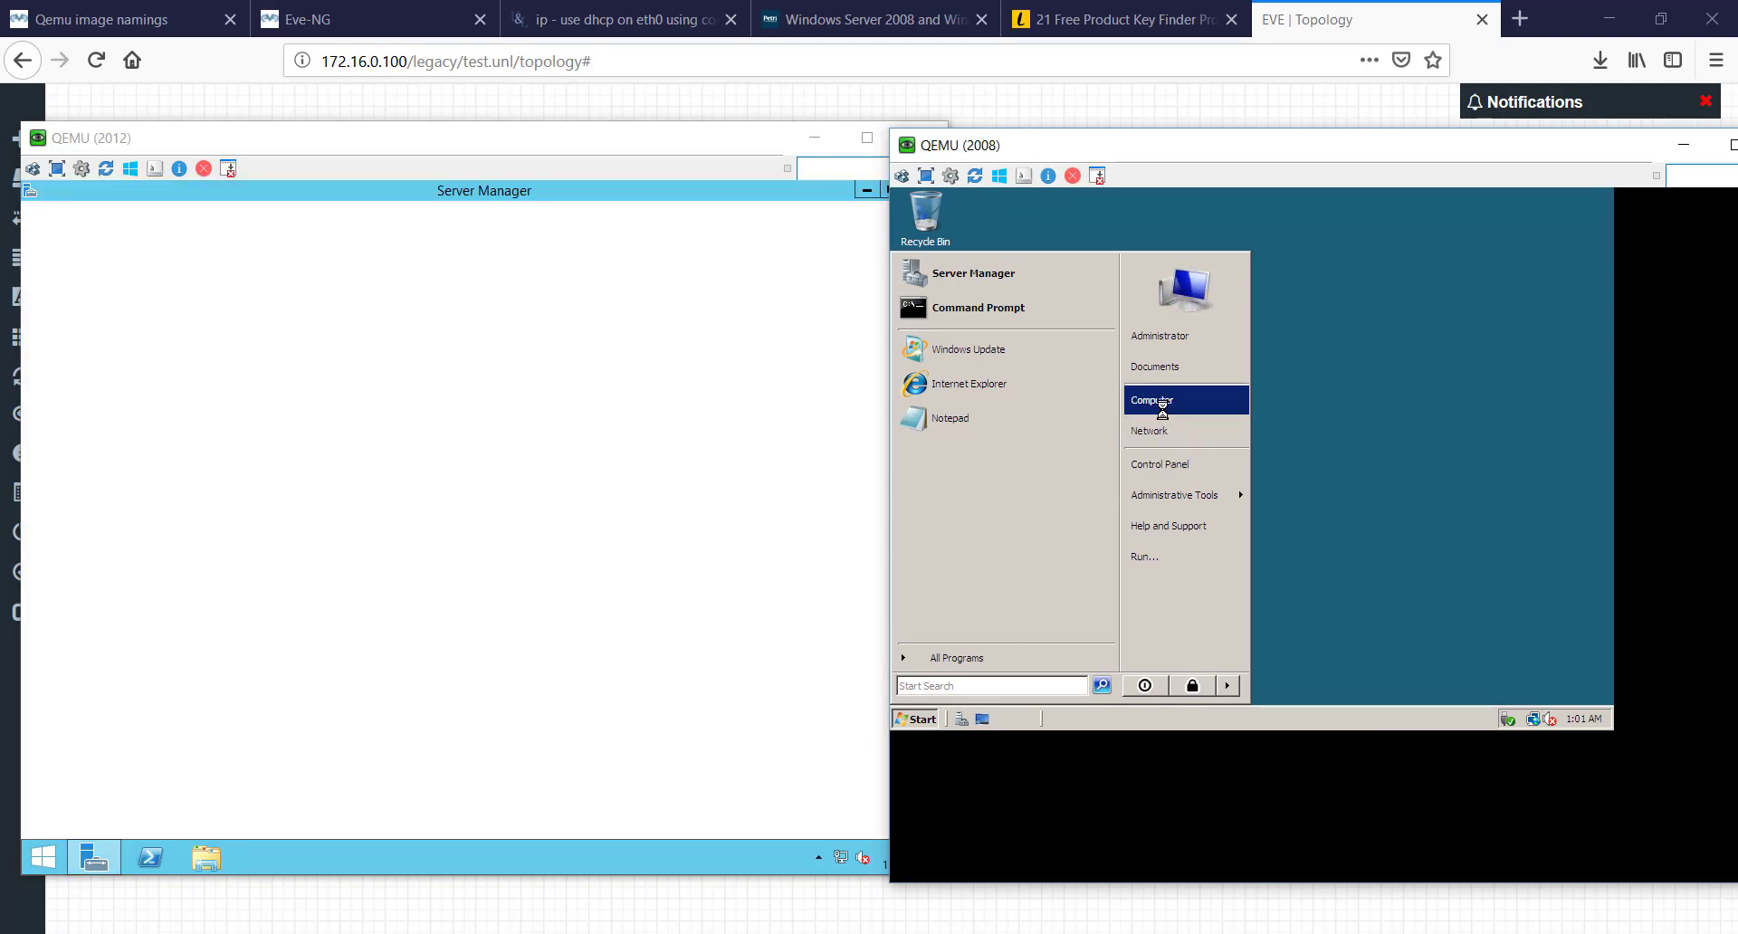
right_click(1165, 414)
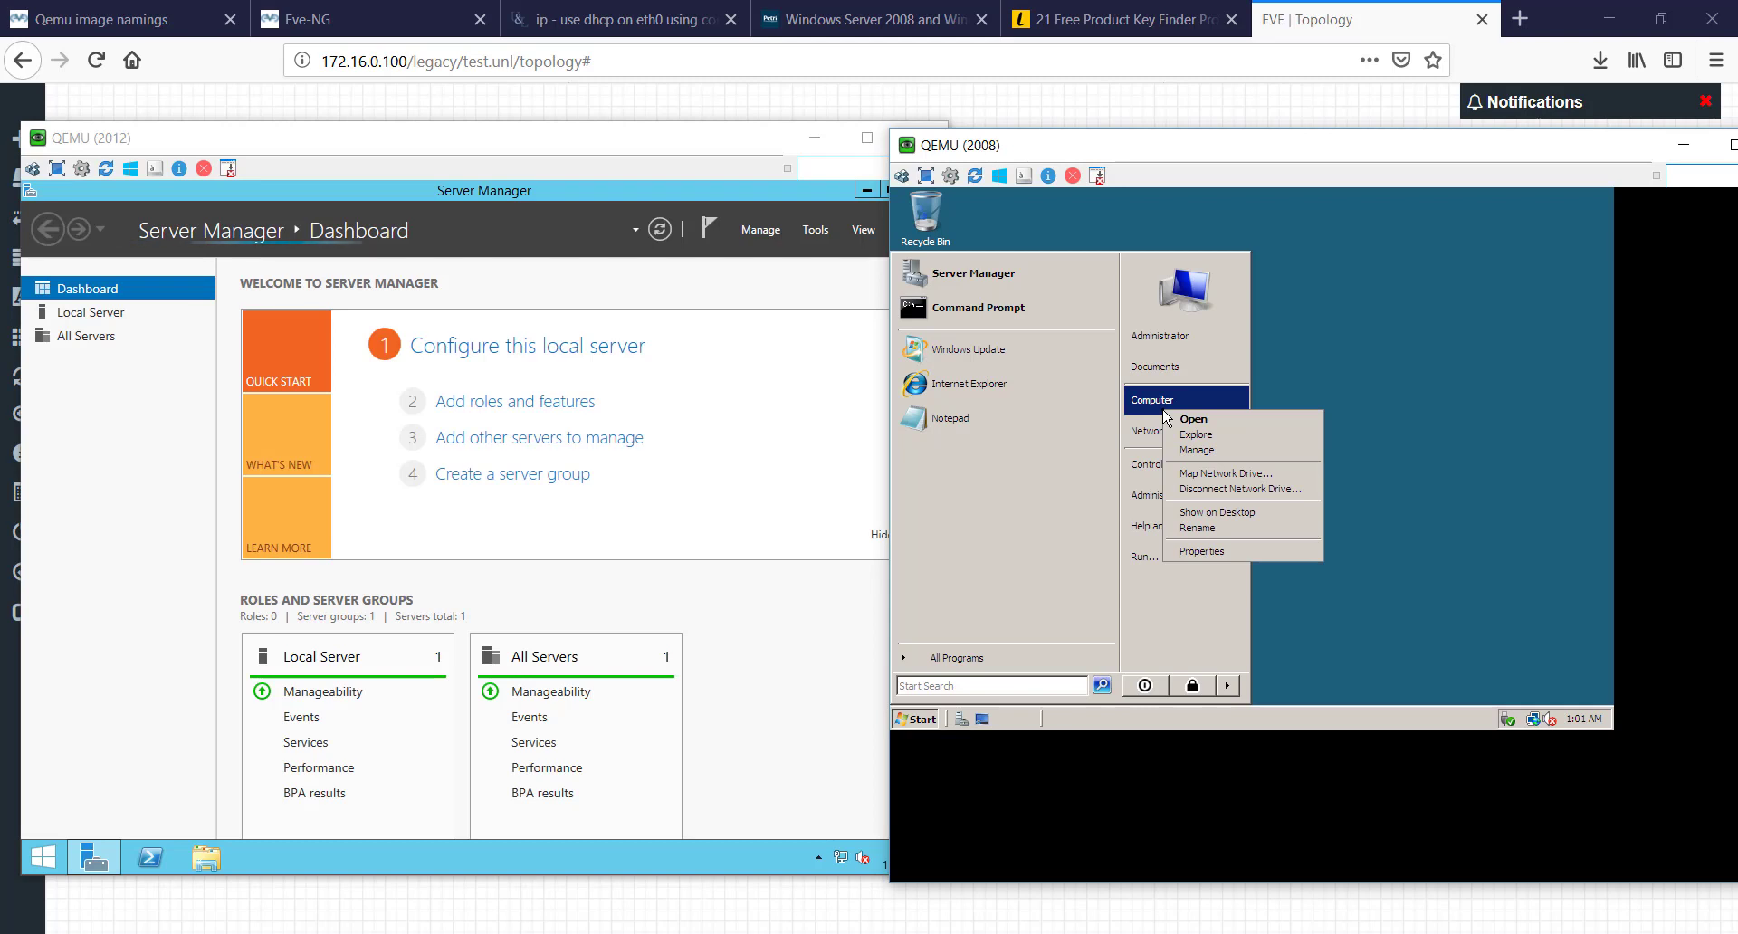
left_click(1204, 552)
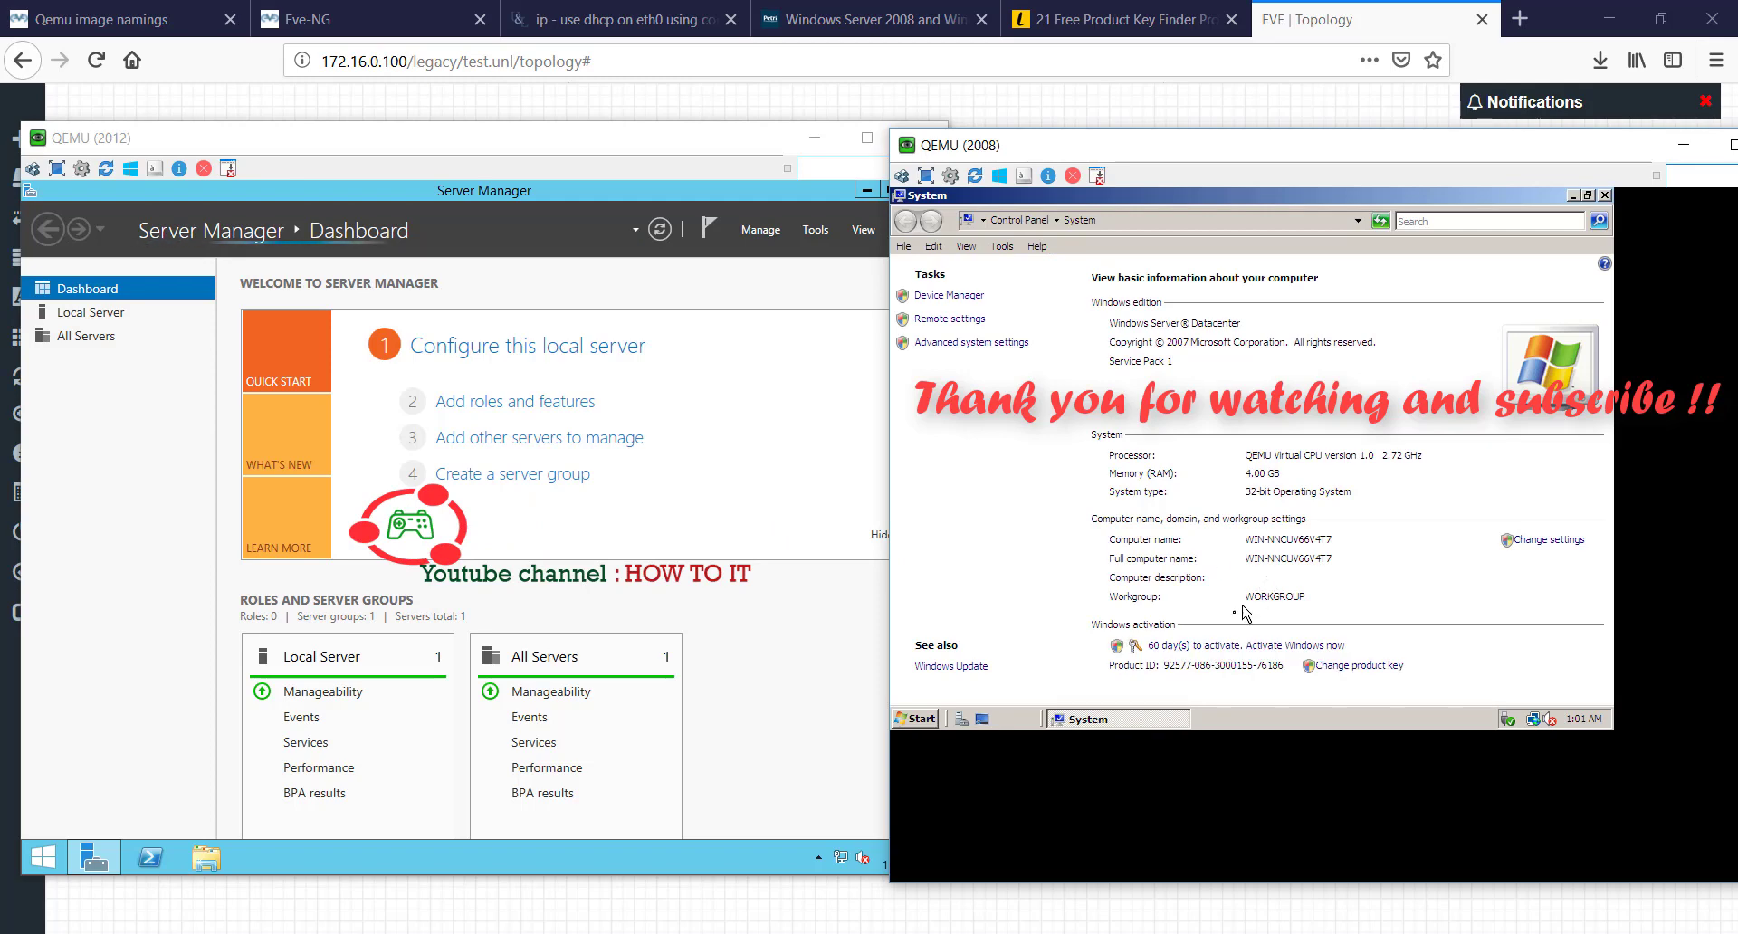
left_click(1604, 196)
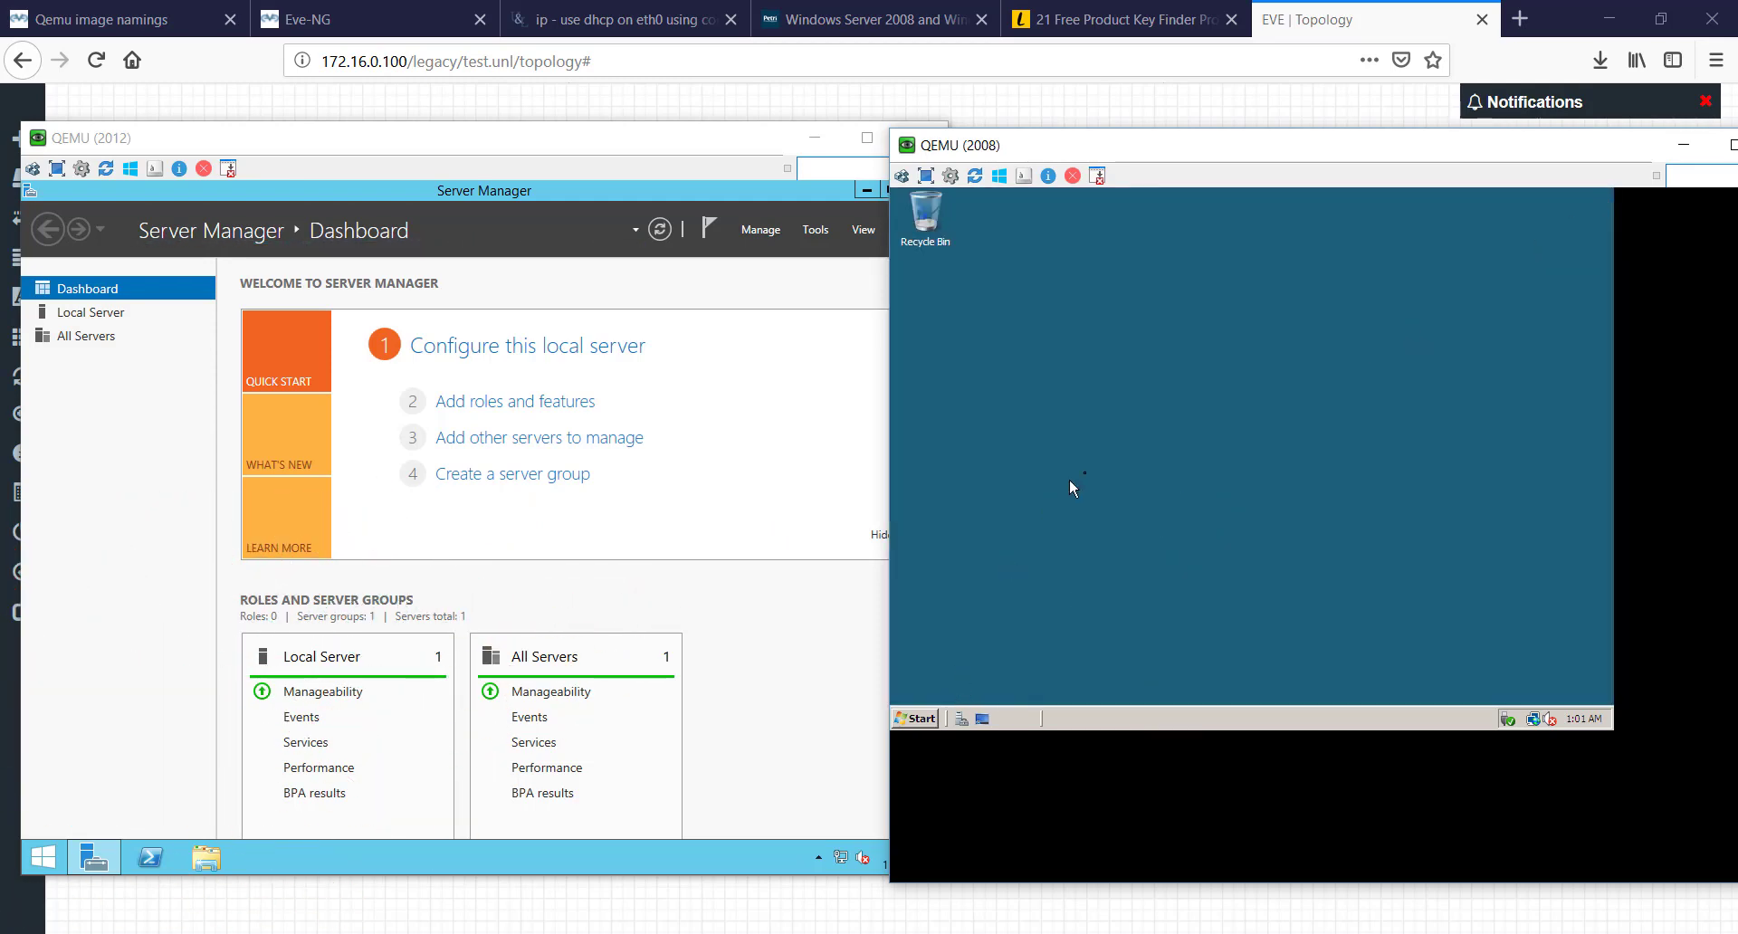